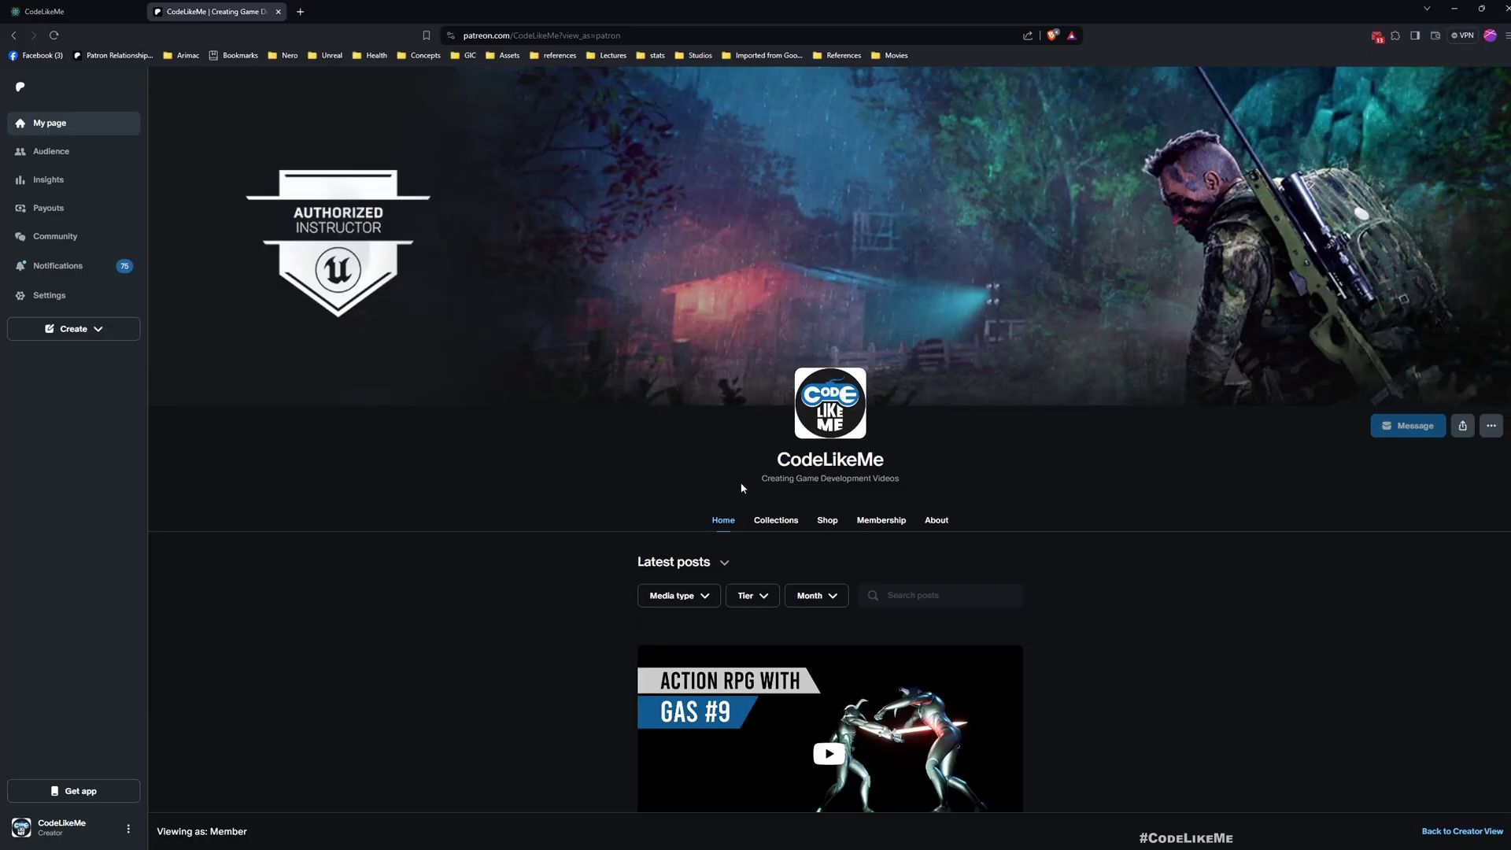
# Browse the latest tutorial posts and their project file entries on the CodeLikeMe Patreon page.
pyautogui.scroll(-5, 748, 489)
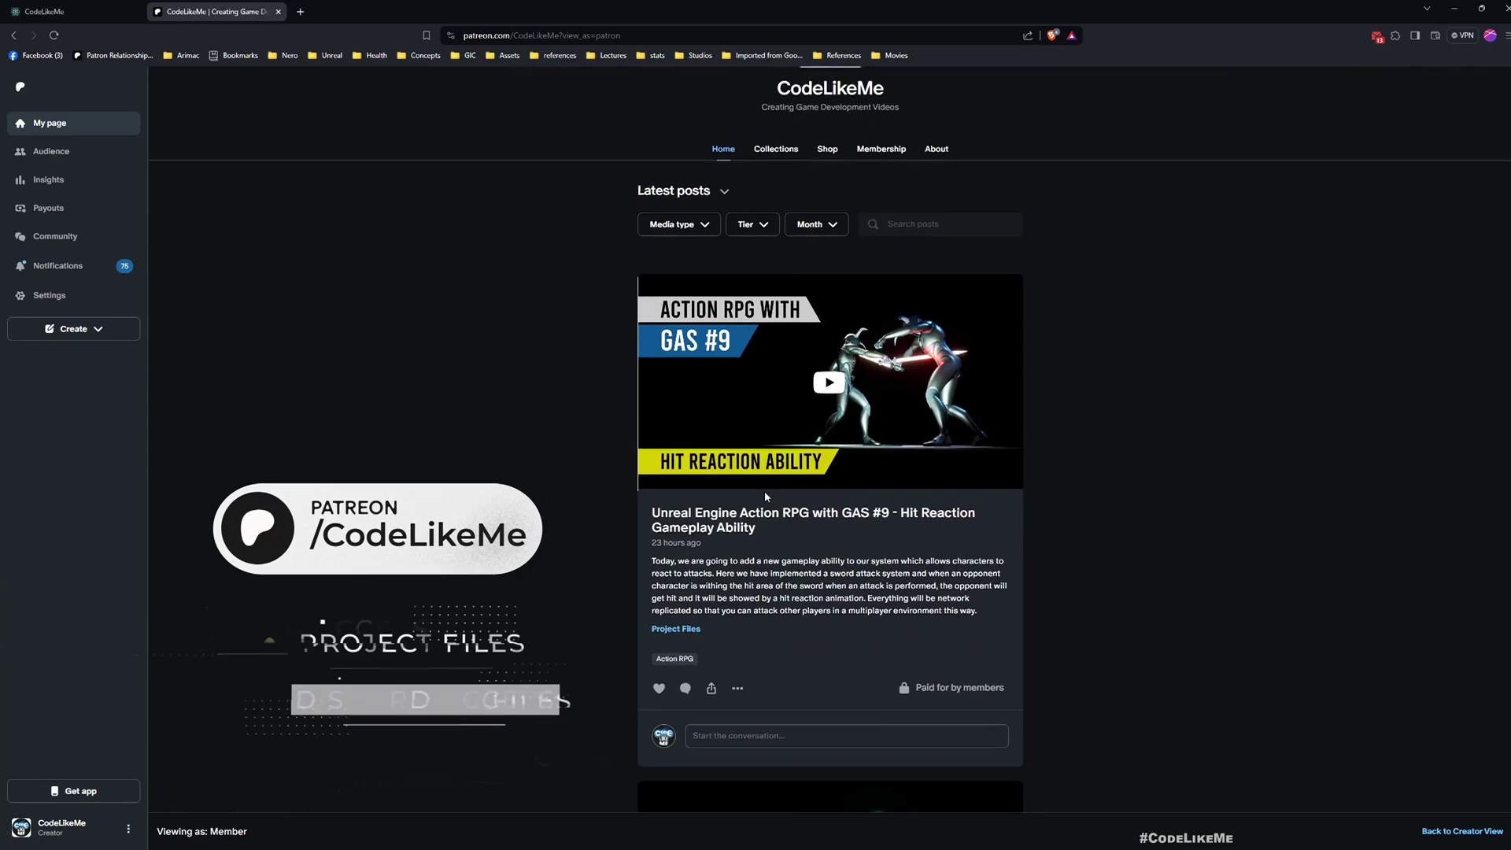
pyautogui.scroll(-10, 765, 497)
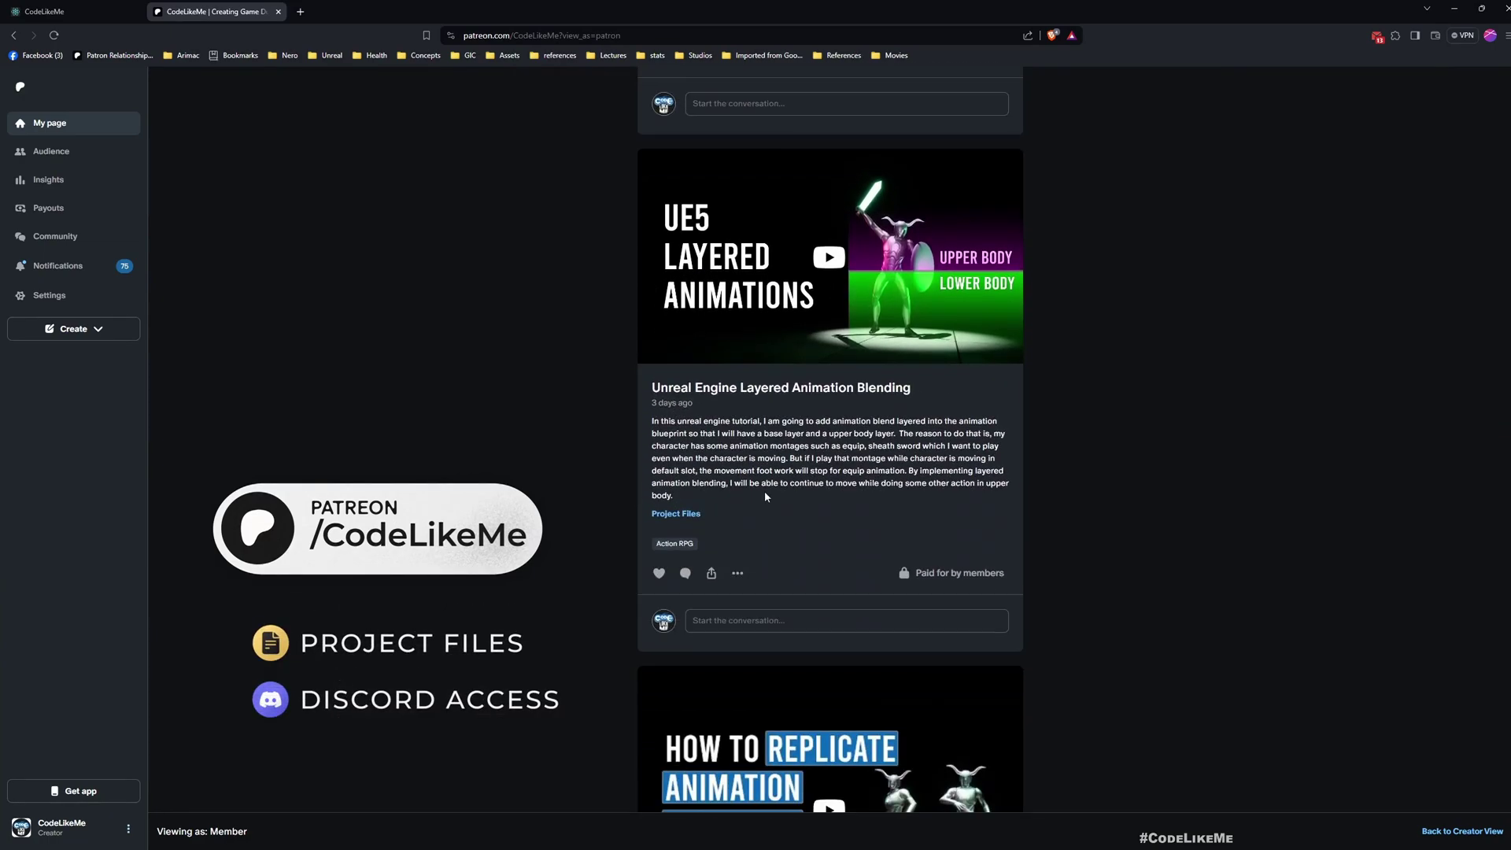
pyautogui.scroll(-9, 766, 497)
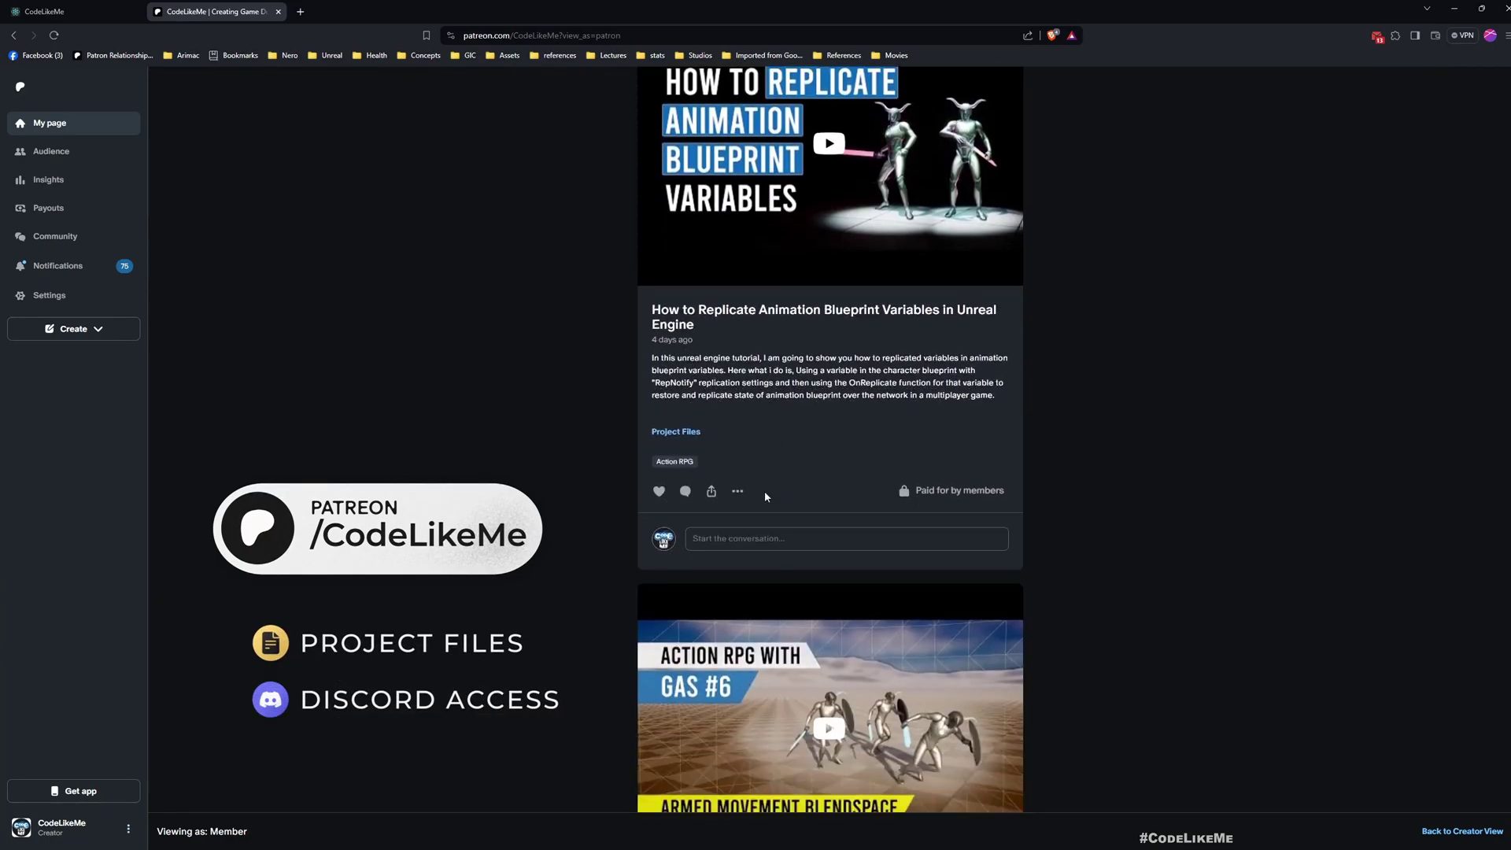
pyautogui.scroll(-12, 766, 494)
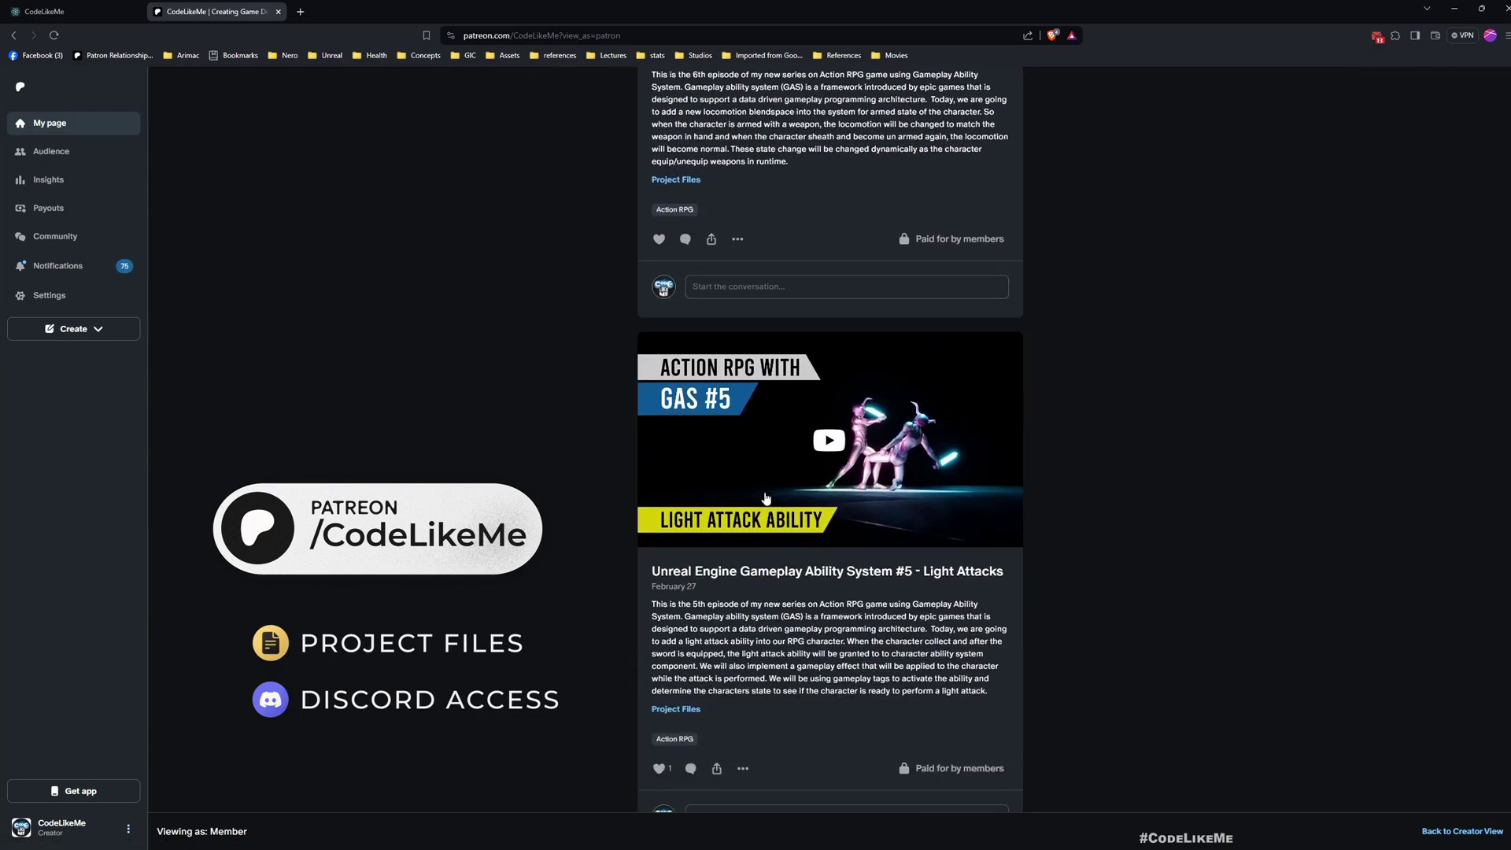
pyautogui.scroll(-8, 766, 498)
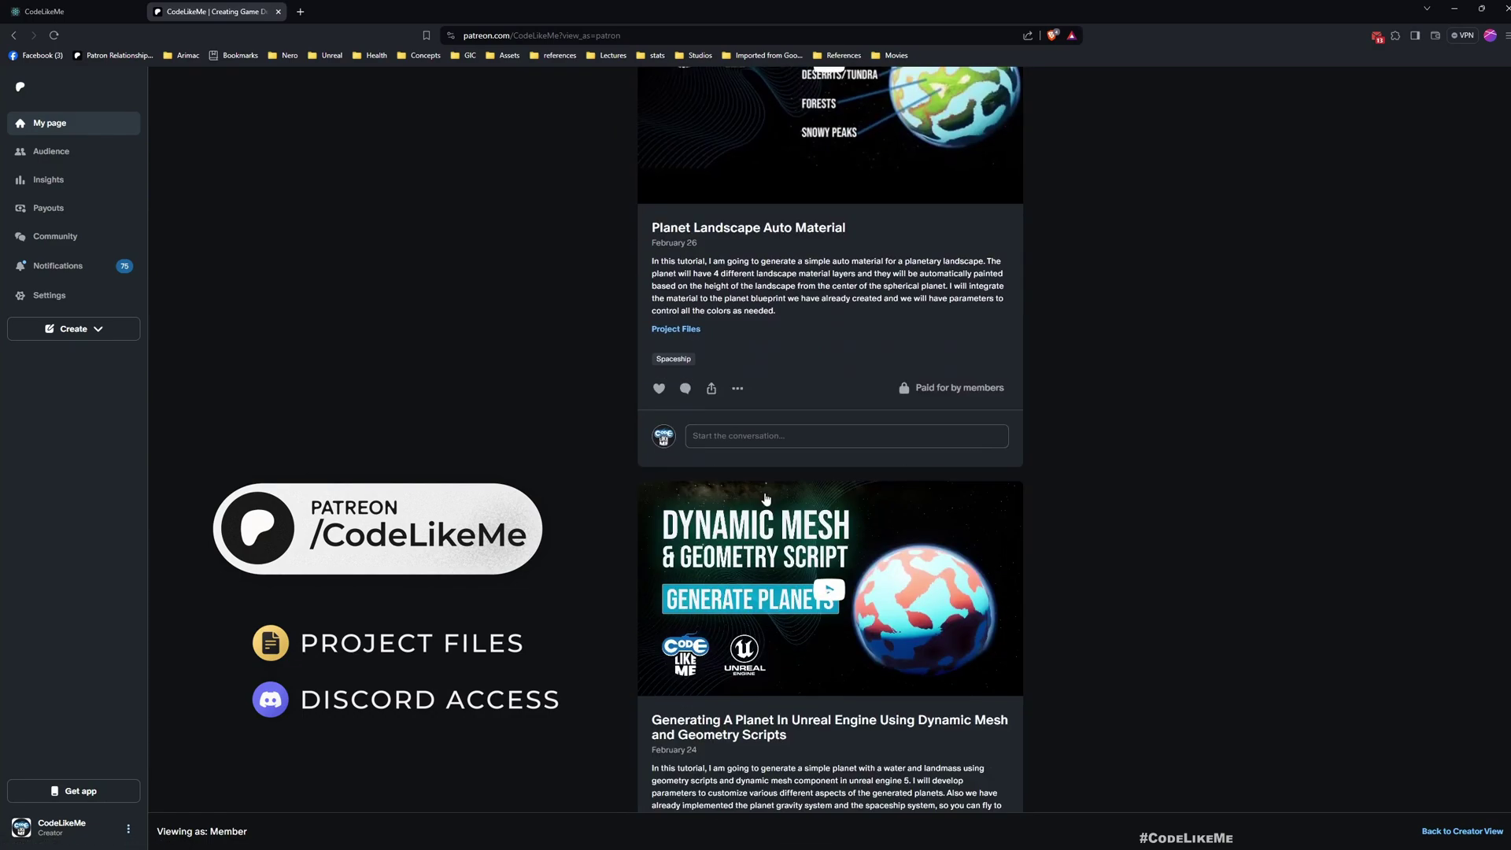
pyautogui.scroll(-13, 765, 497)
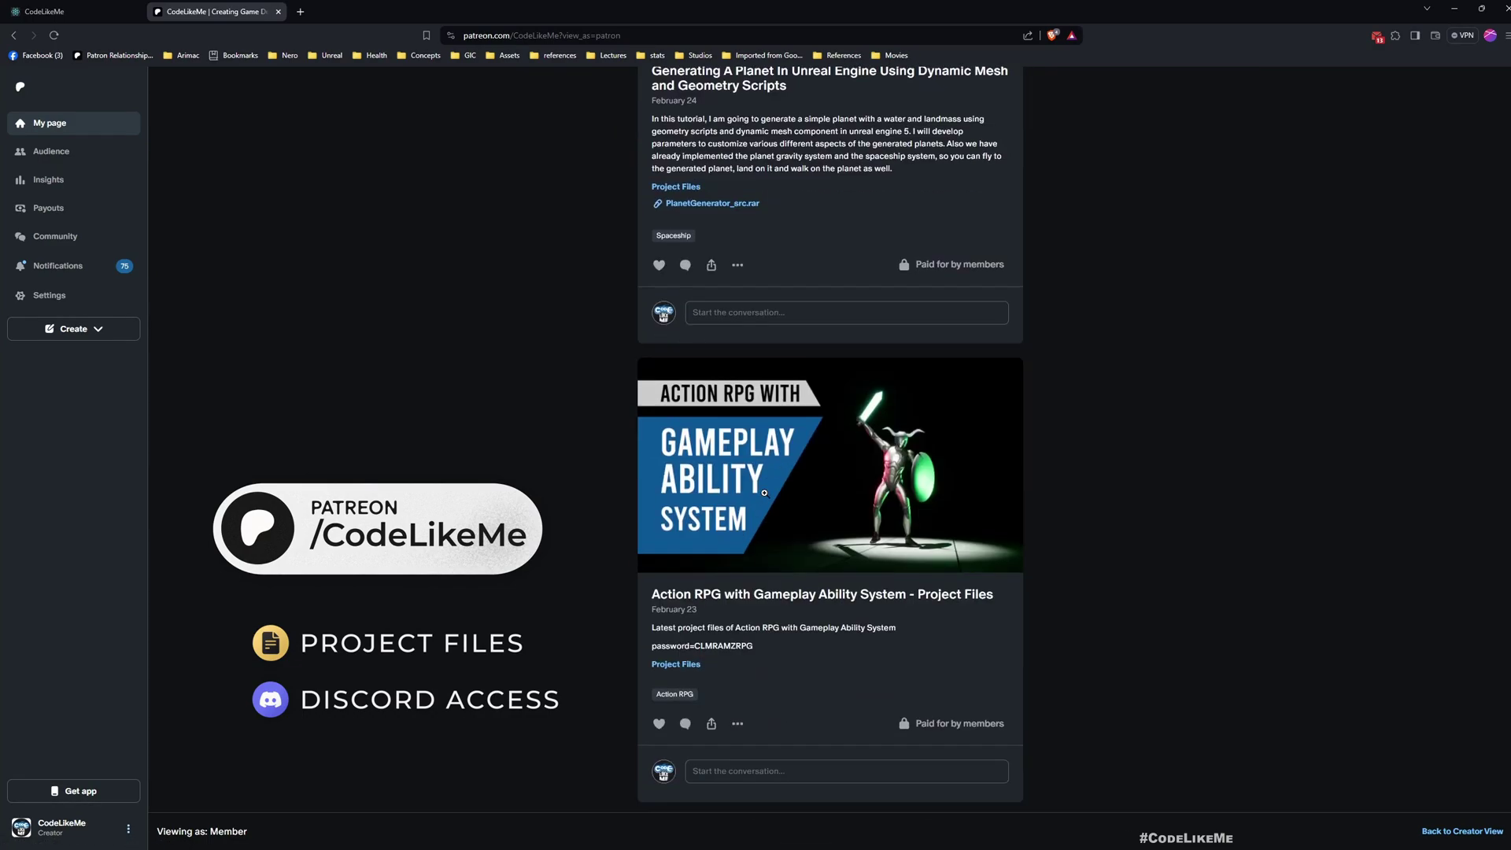
pyautogui.scroll(3, 764, 494)
pyautogui.scroll(-13, 762, 504)
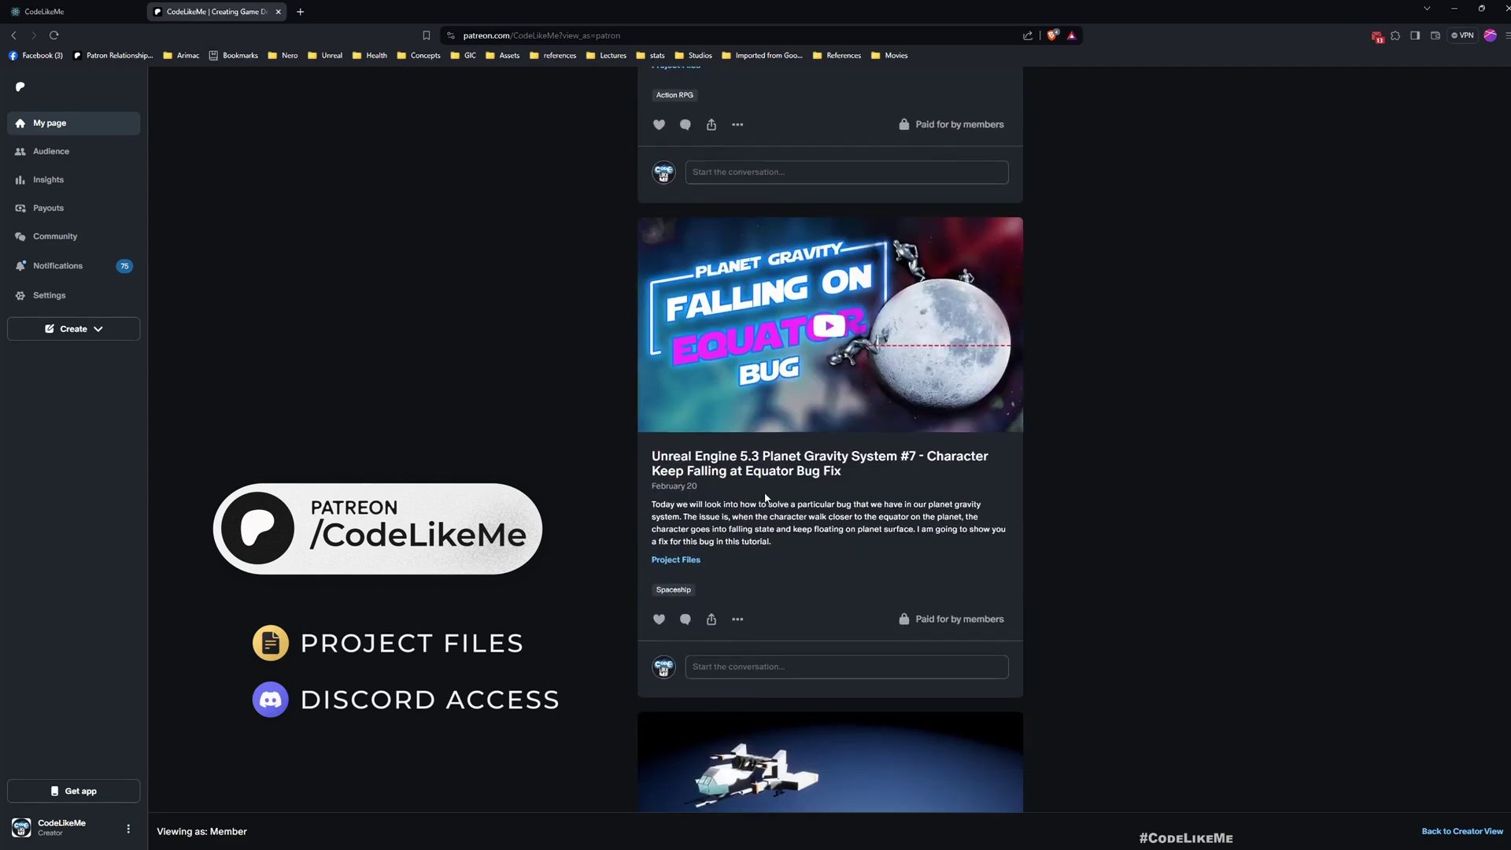
pyautogui.scroll(-7, 758, 512)
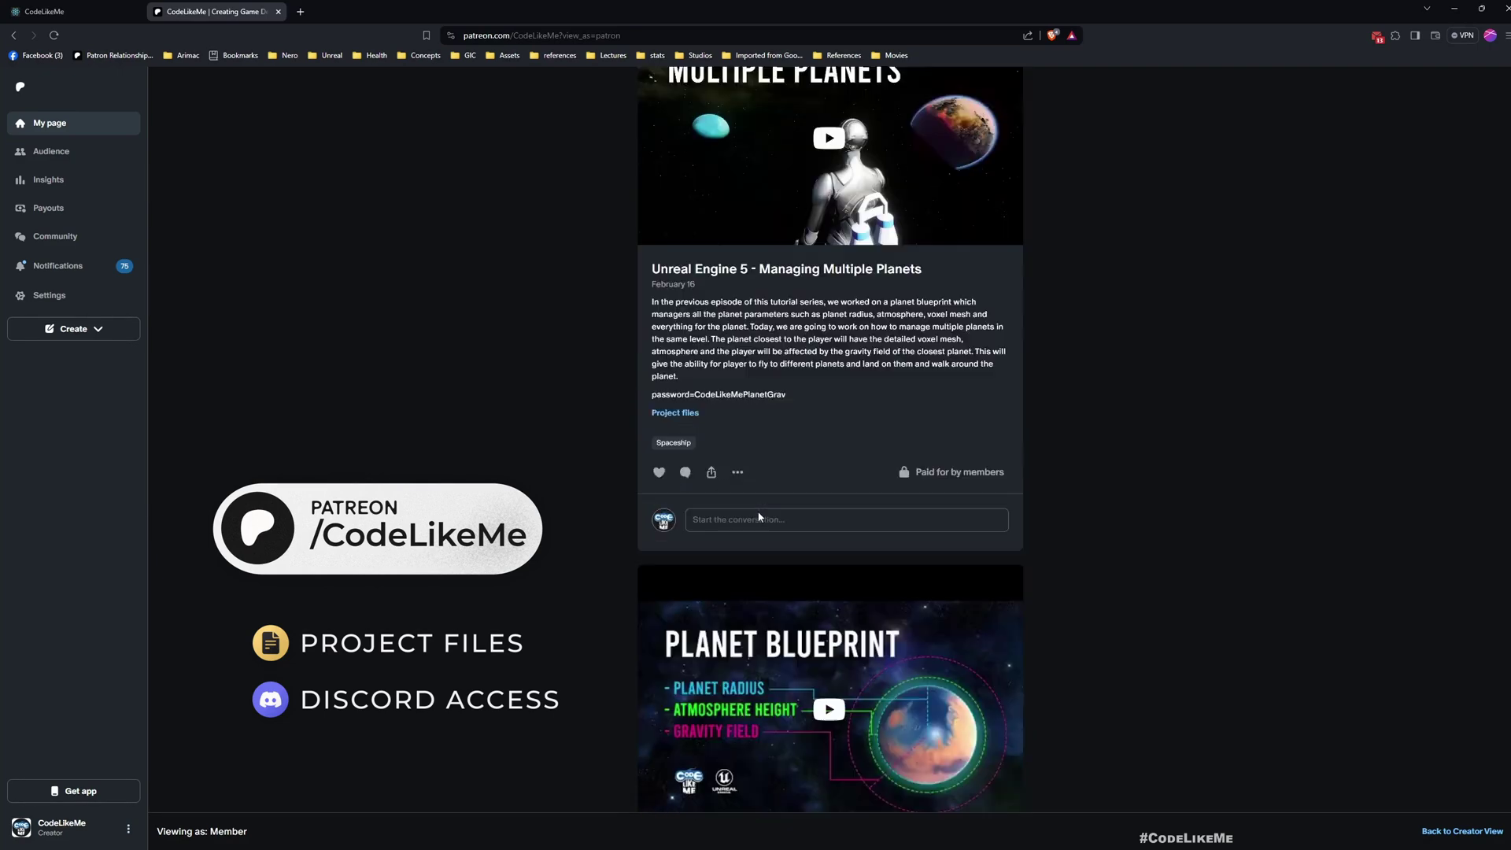
pyautogui.scroll(-13, 759, 517)
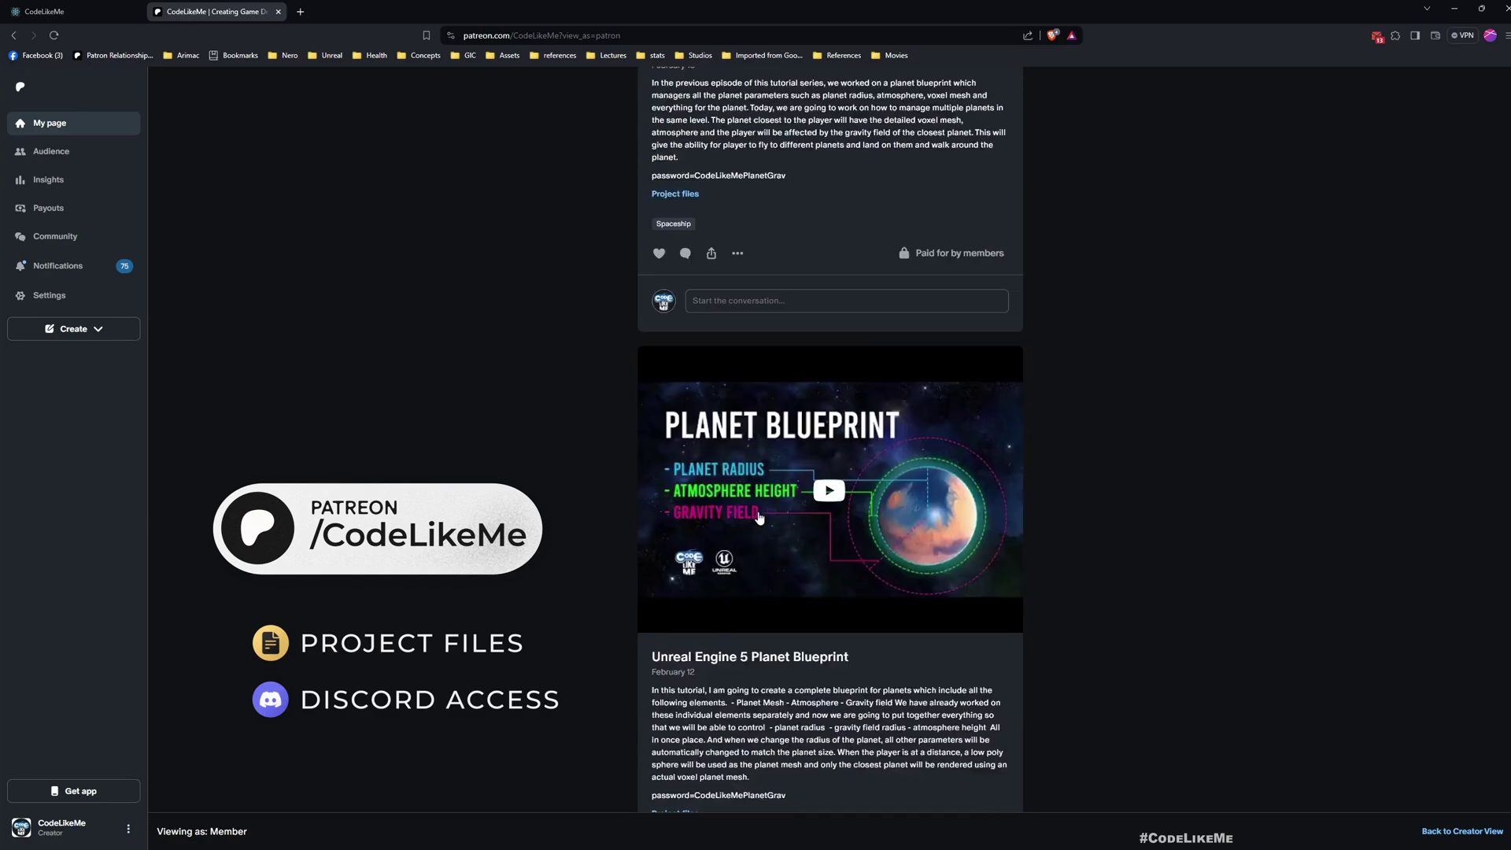
pyautogui.scroll(-12, 760, 517)
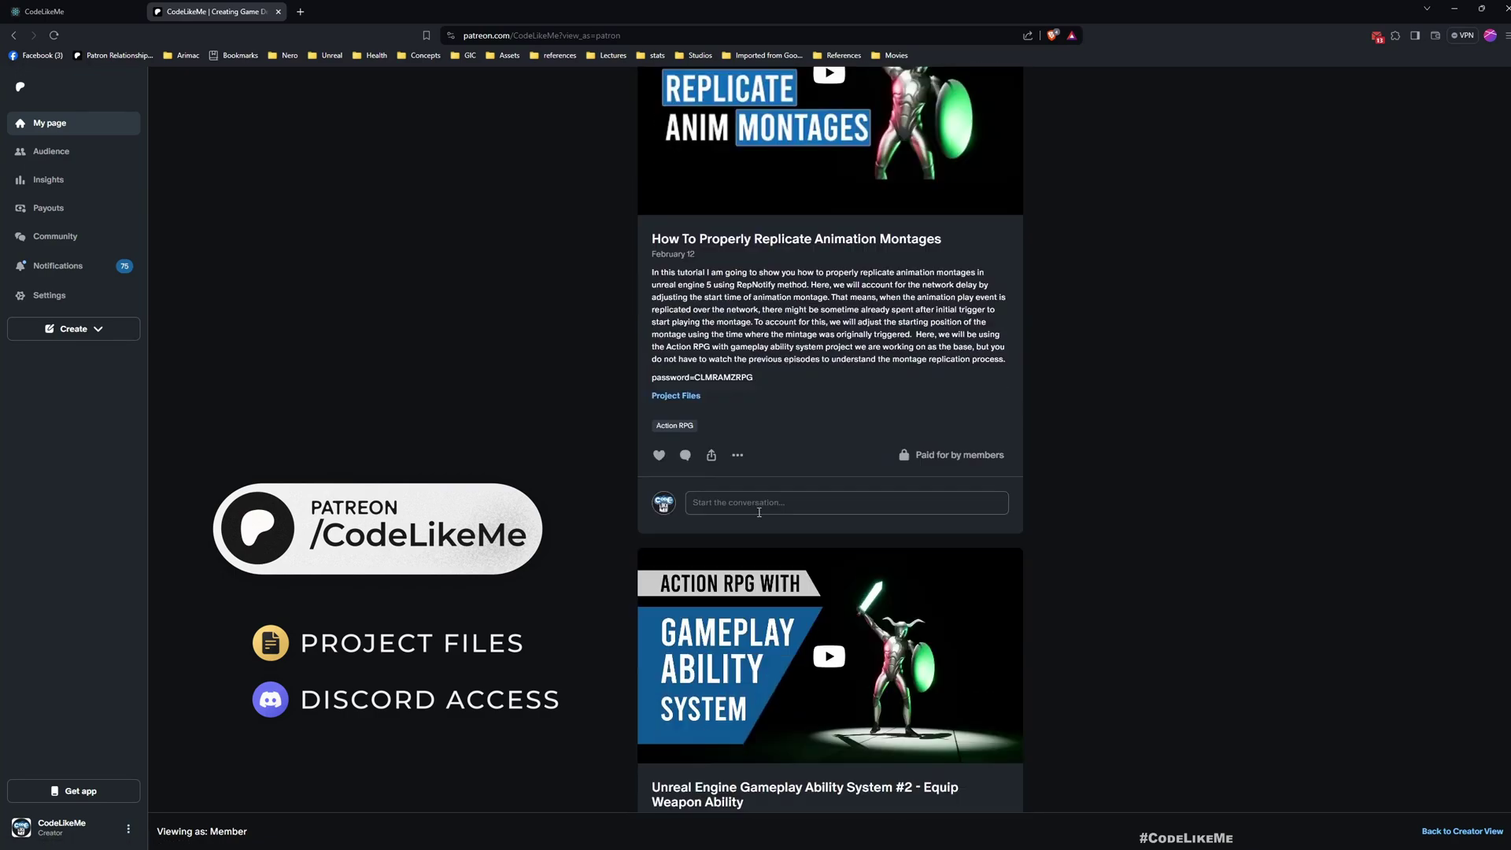
pyautogui.scroll(-15, 759, 517)
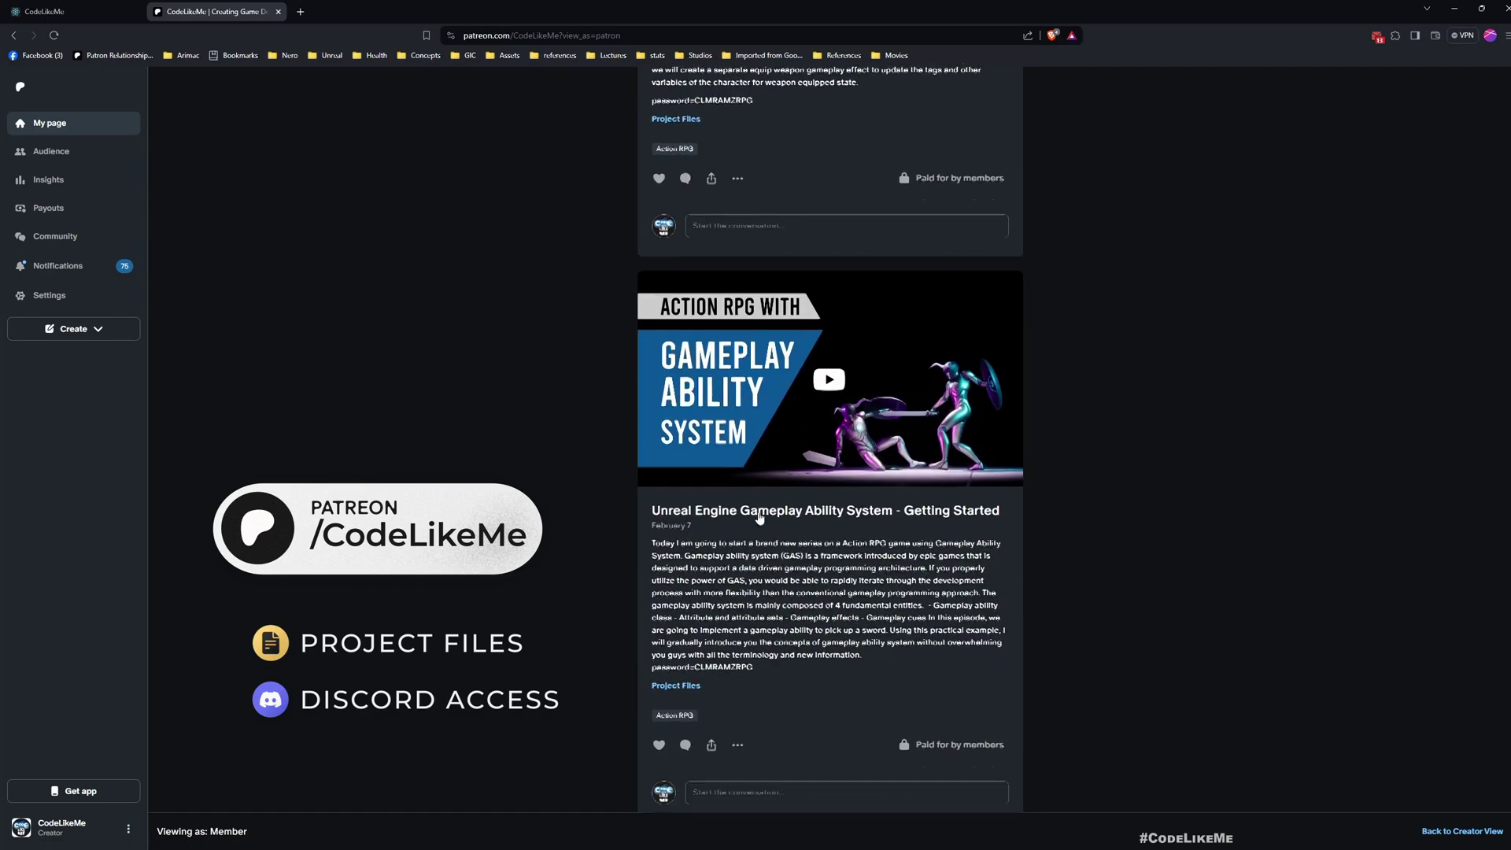
pyautogui.scroll(-8, 760, 517)
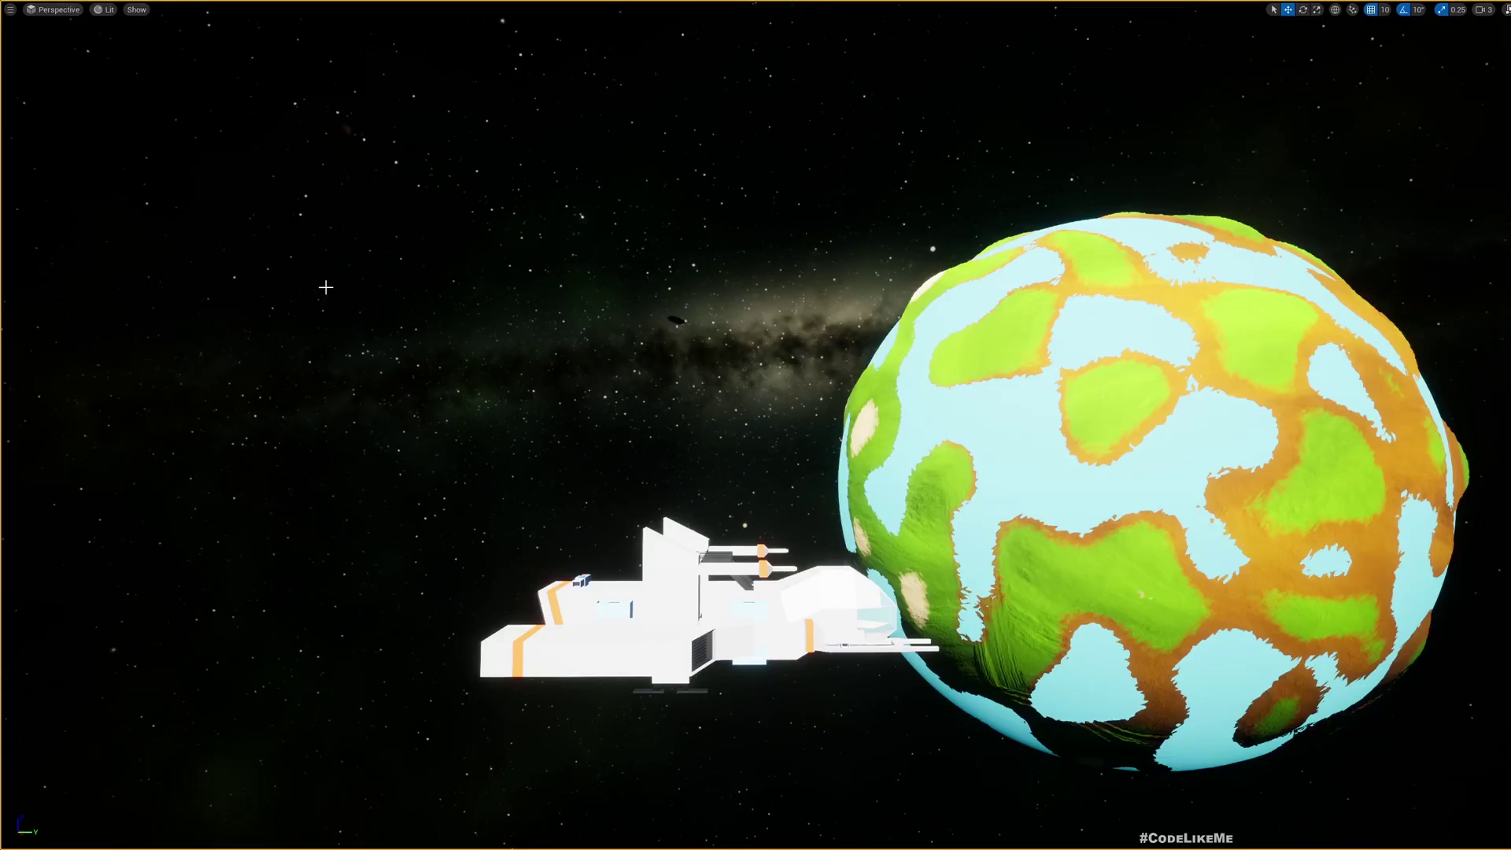
# Open the BP_Spaceship blueprint from the level's BP_Shuttle actor and examine the BP_Engine_BR engine on the ship model from the rear.
pyautogui.moveTo(332, 291); pyautogui.dragTo(445, 319, button='right')
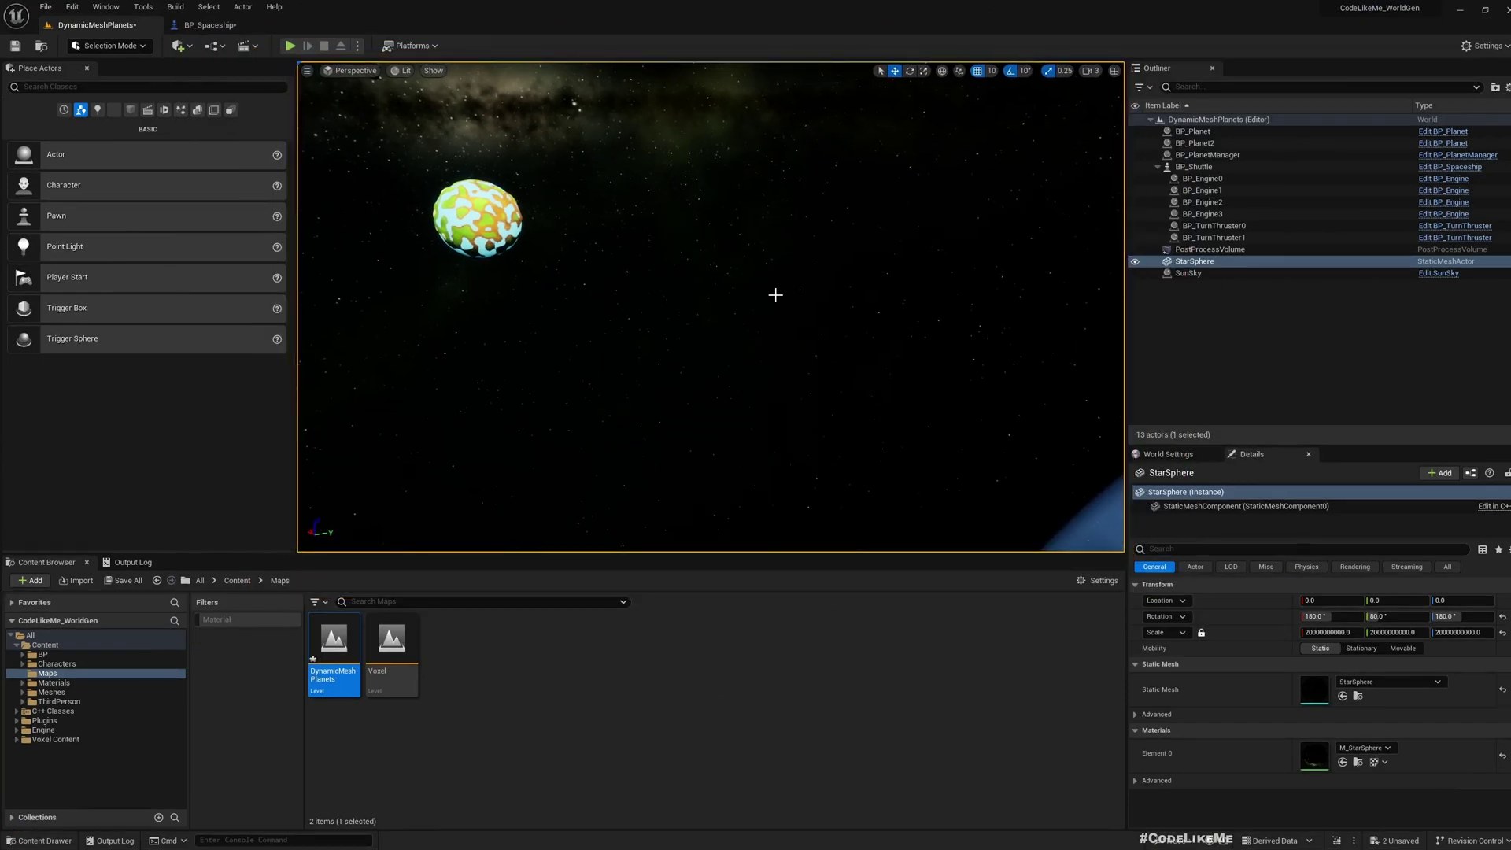
pyautogui.click(1233, 168)
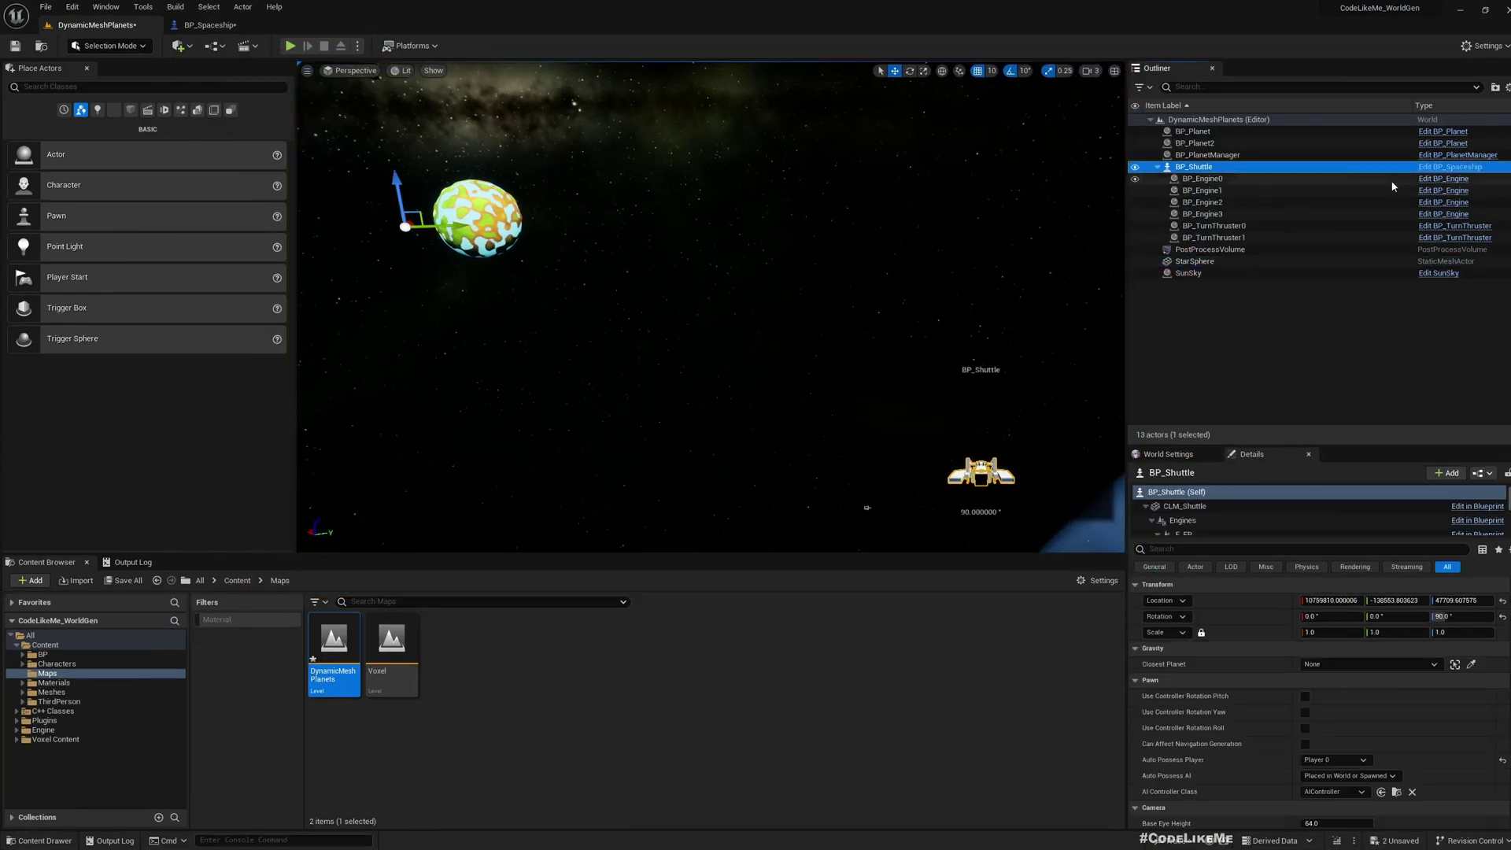
pyautogui.click(1455, 171)
pyautogui.click(323, 68)
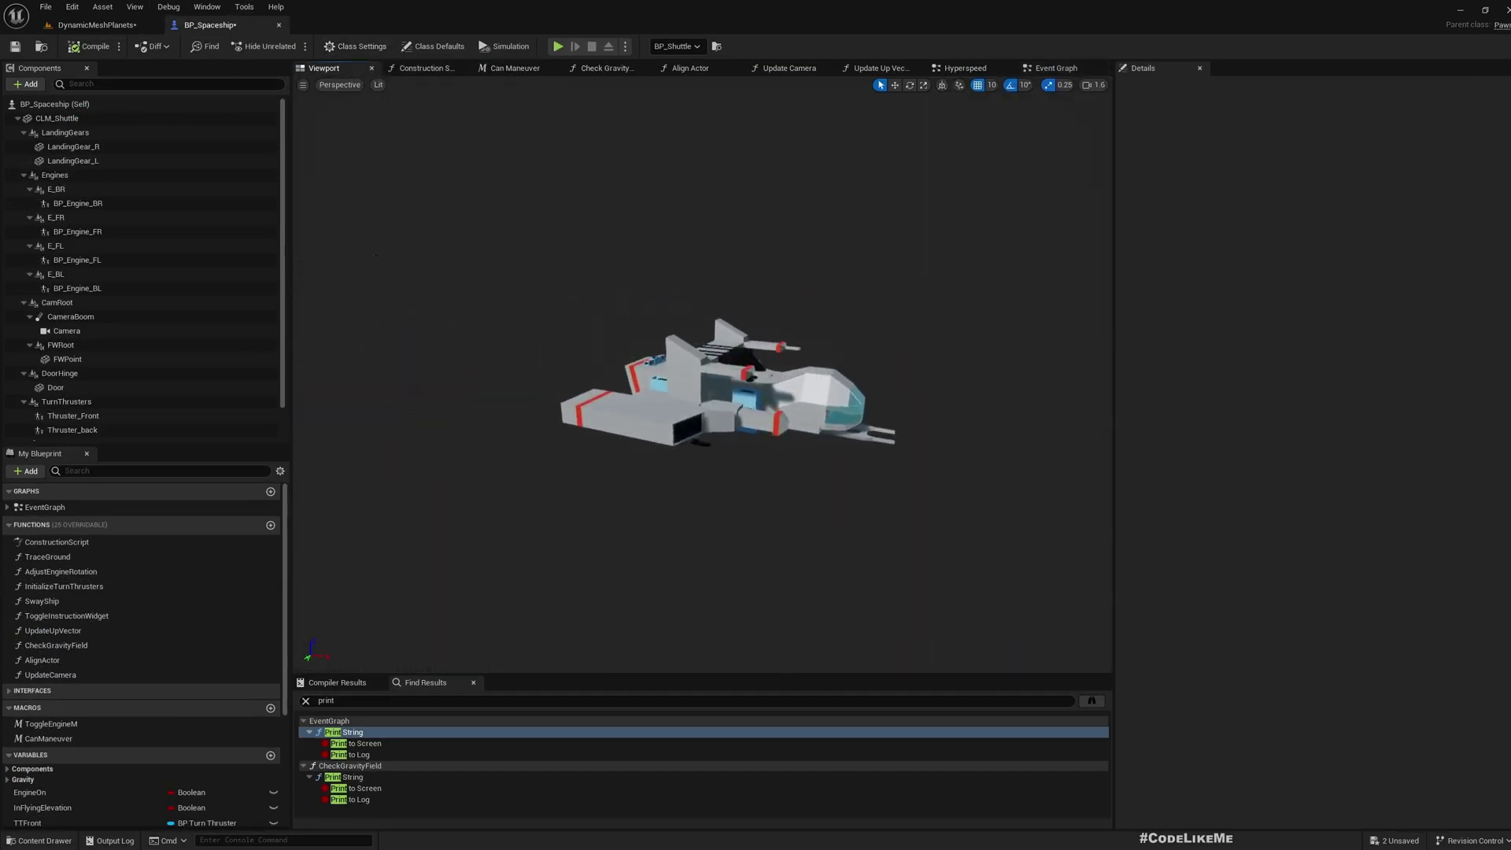
pyautogui.keyDown('alt'); pyautogui.moveTo(703, 373); pyautogui.dragTo(874, 370); pyautogui.keyUp('alt')
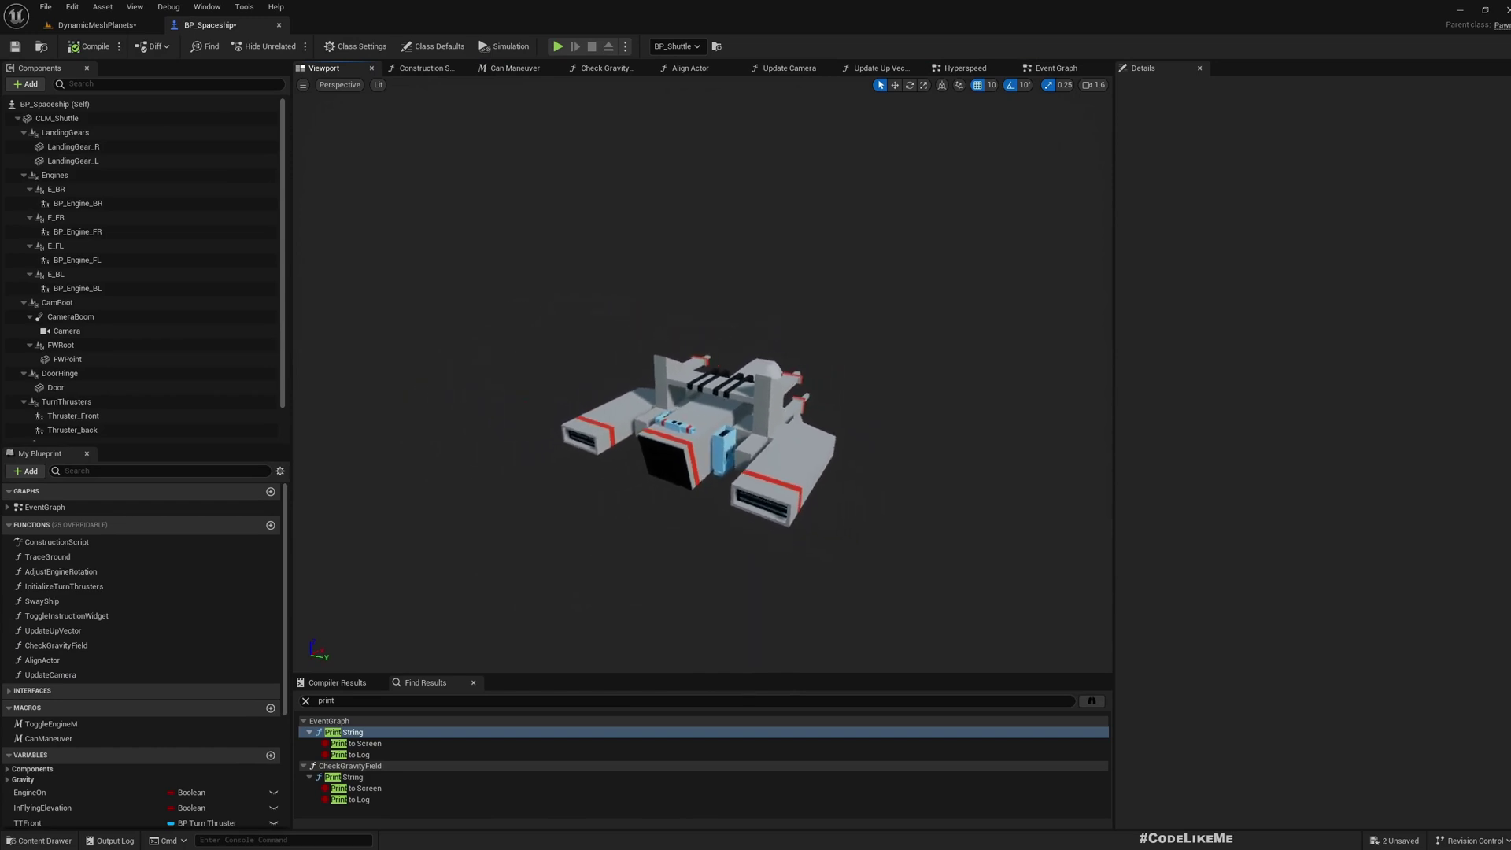
pyautogui.moveTo(711, 310); pyautogui.dragTo(711, 370, button='middle')
pyautogui.moveTo(666, 370); pyautogui.dragTo(666, 270, button='right')
pyautogui.click(666, 270)
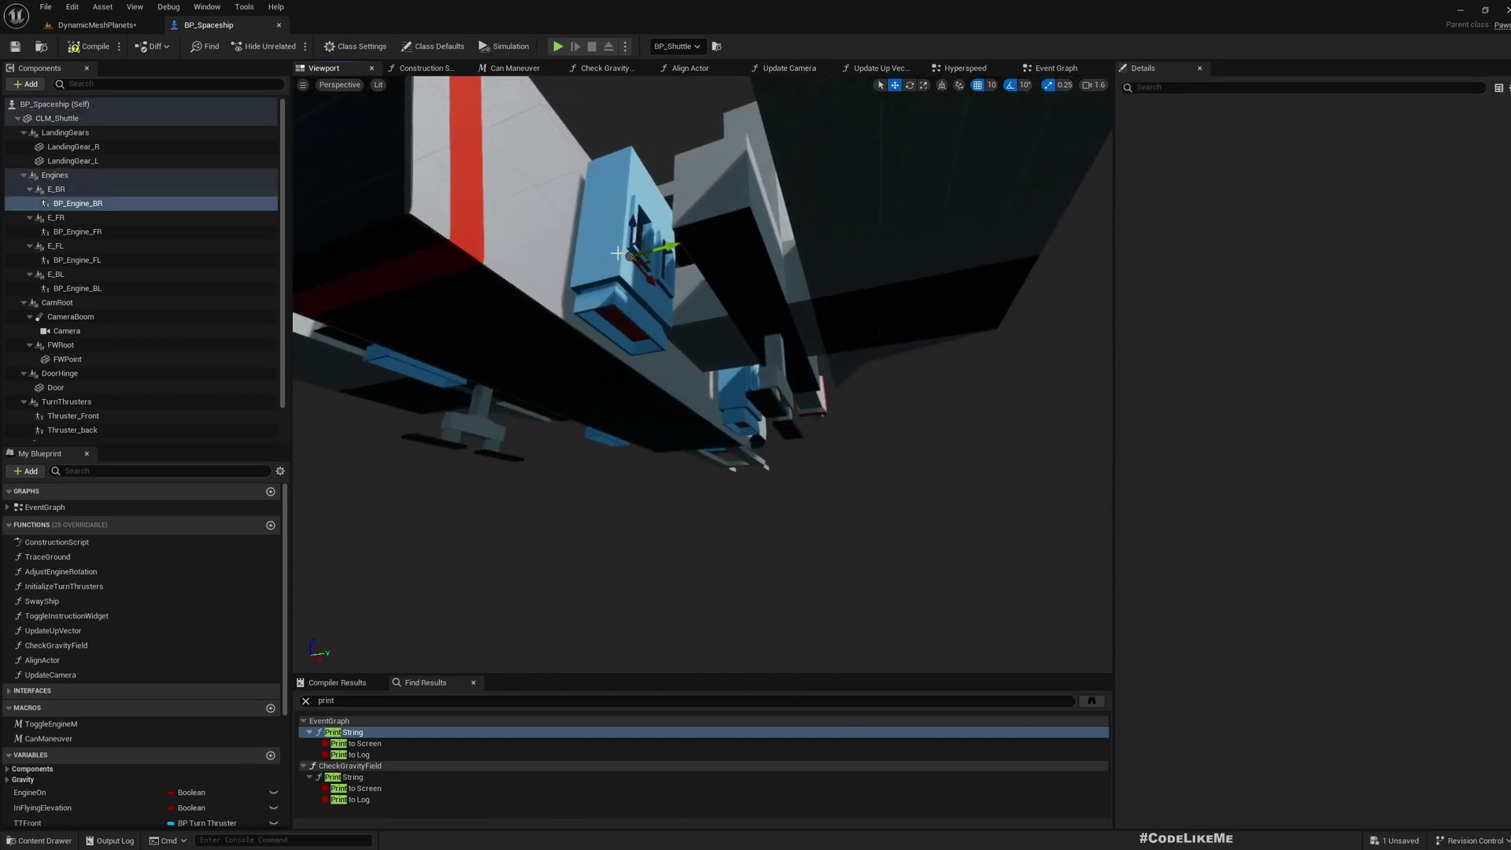
pyautogui.press('w')
pyautogui.press('f')
# Play-test the shuttle with its engines running in the DynamicMeshPlanets level, stop the session, and inspect the main exhausts at the shuttle's rear.
pyautogui.click(87, 25)
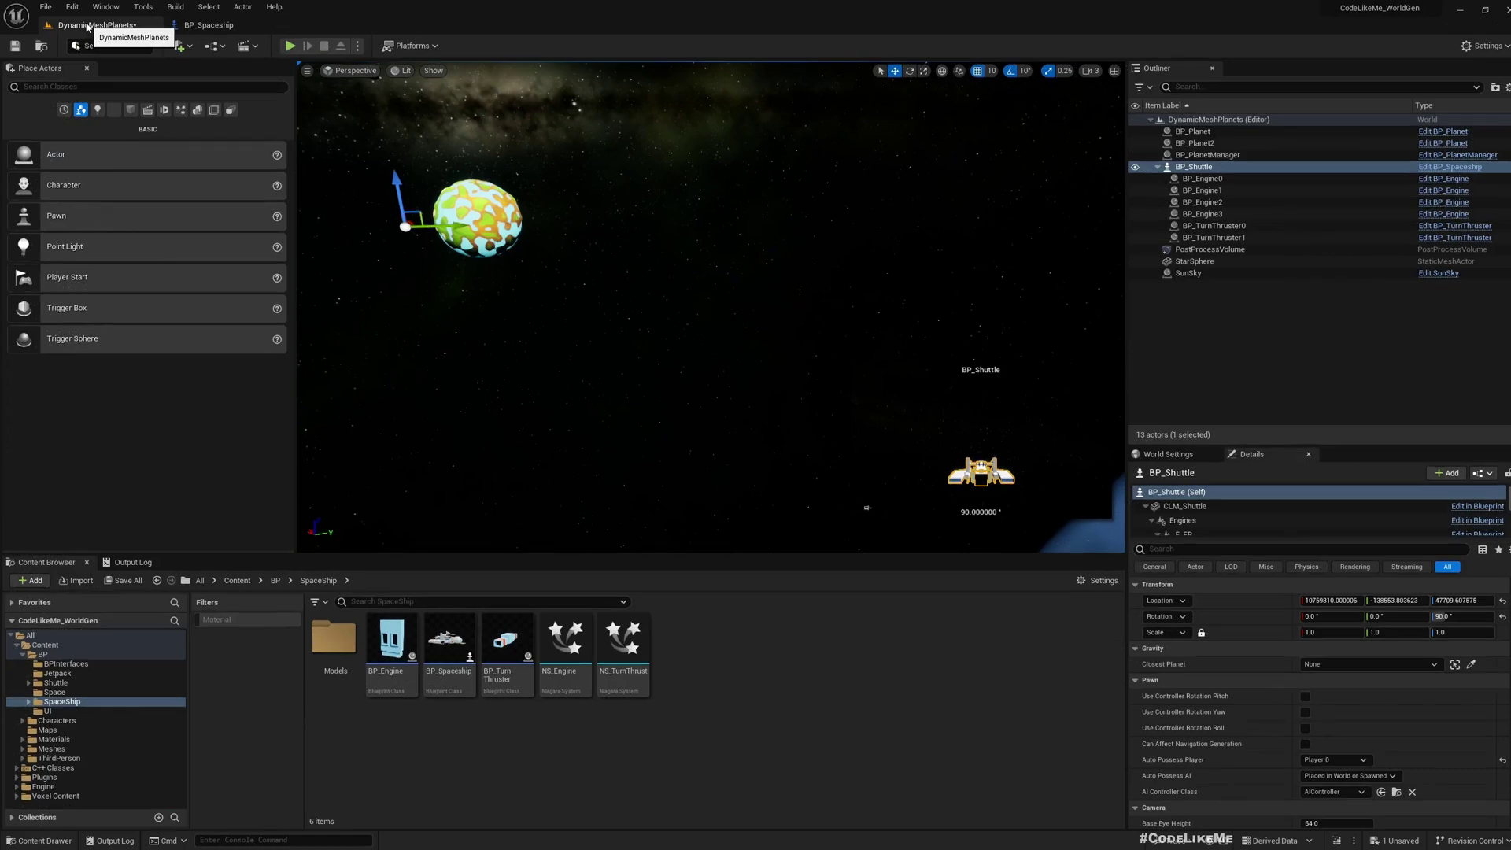
pyautogui.click(641, 280)
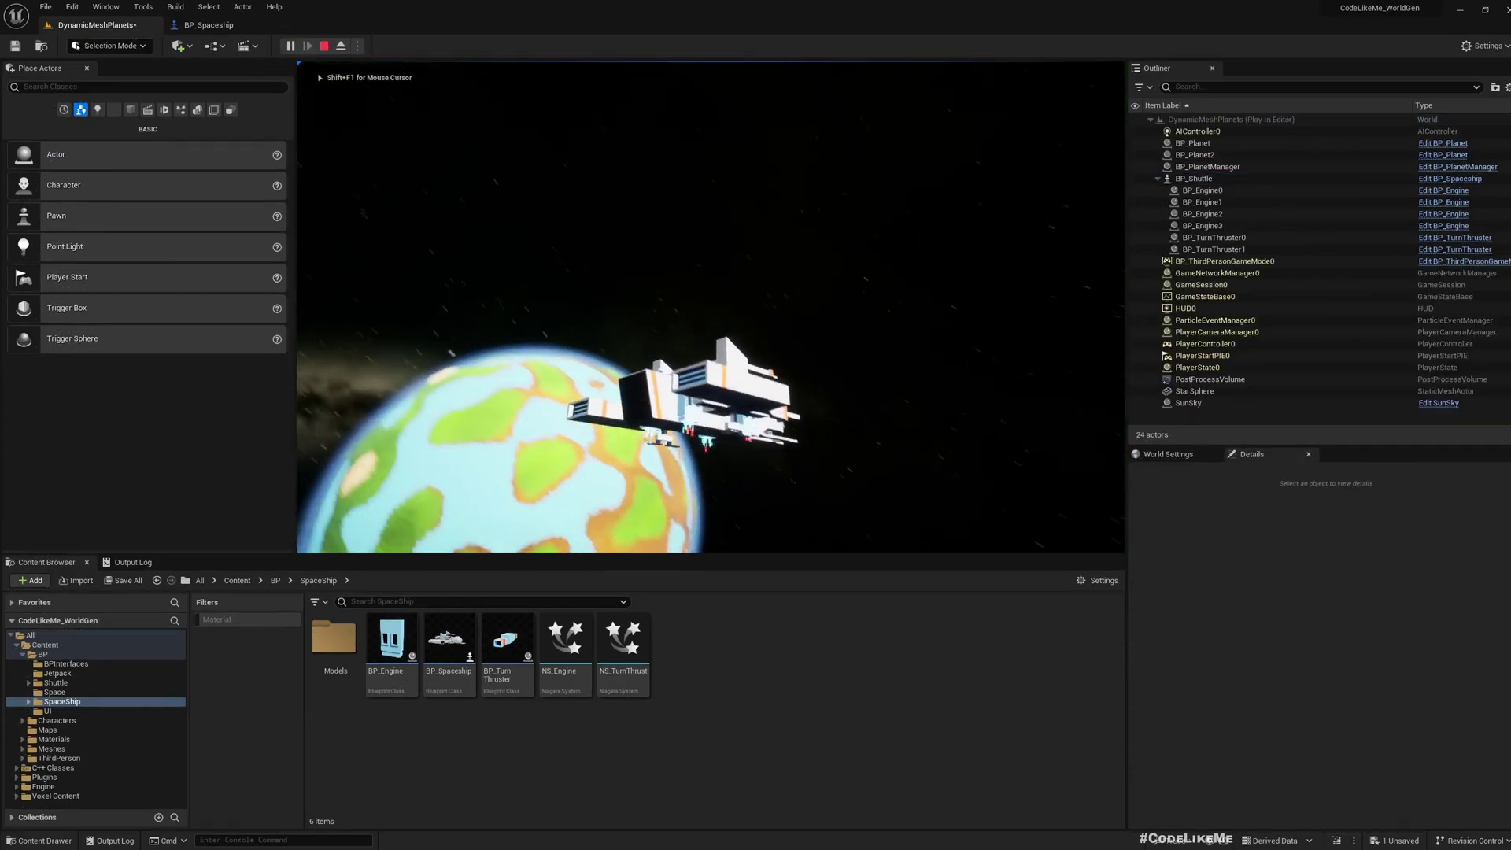
pyautogui.press('space')
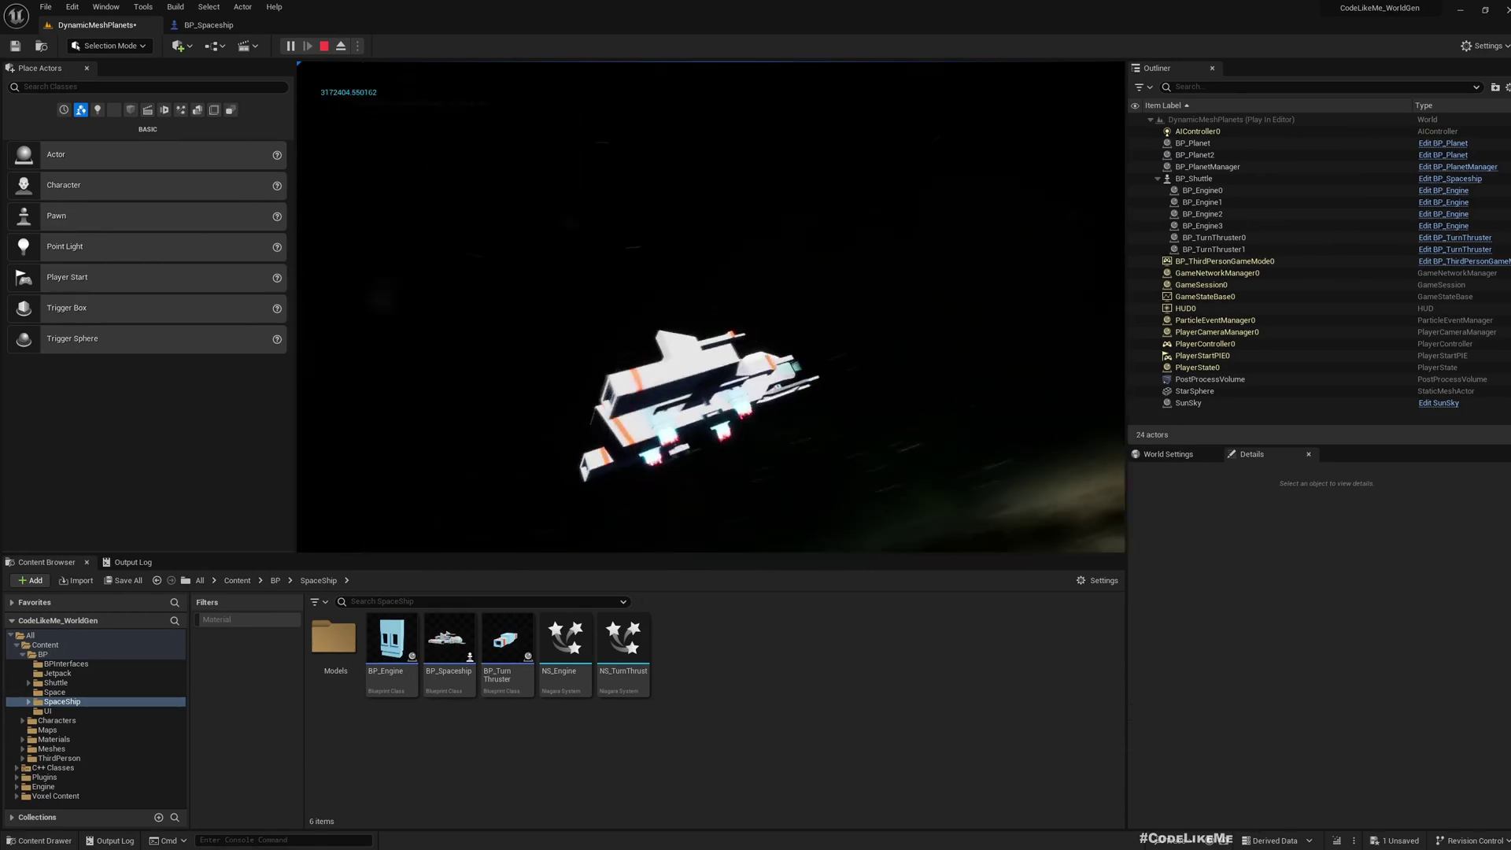
pyautogui.press('Escape')
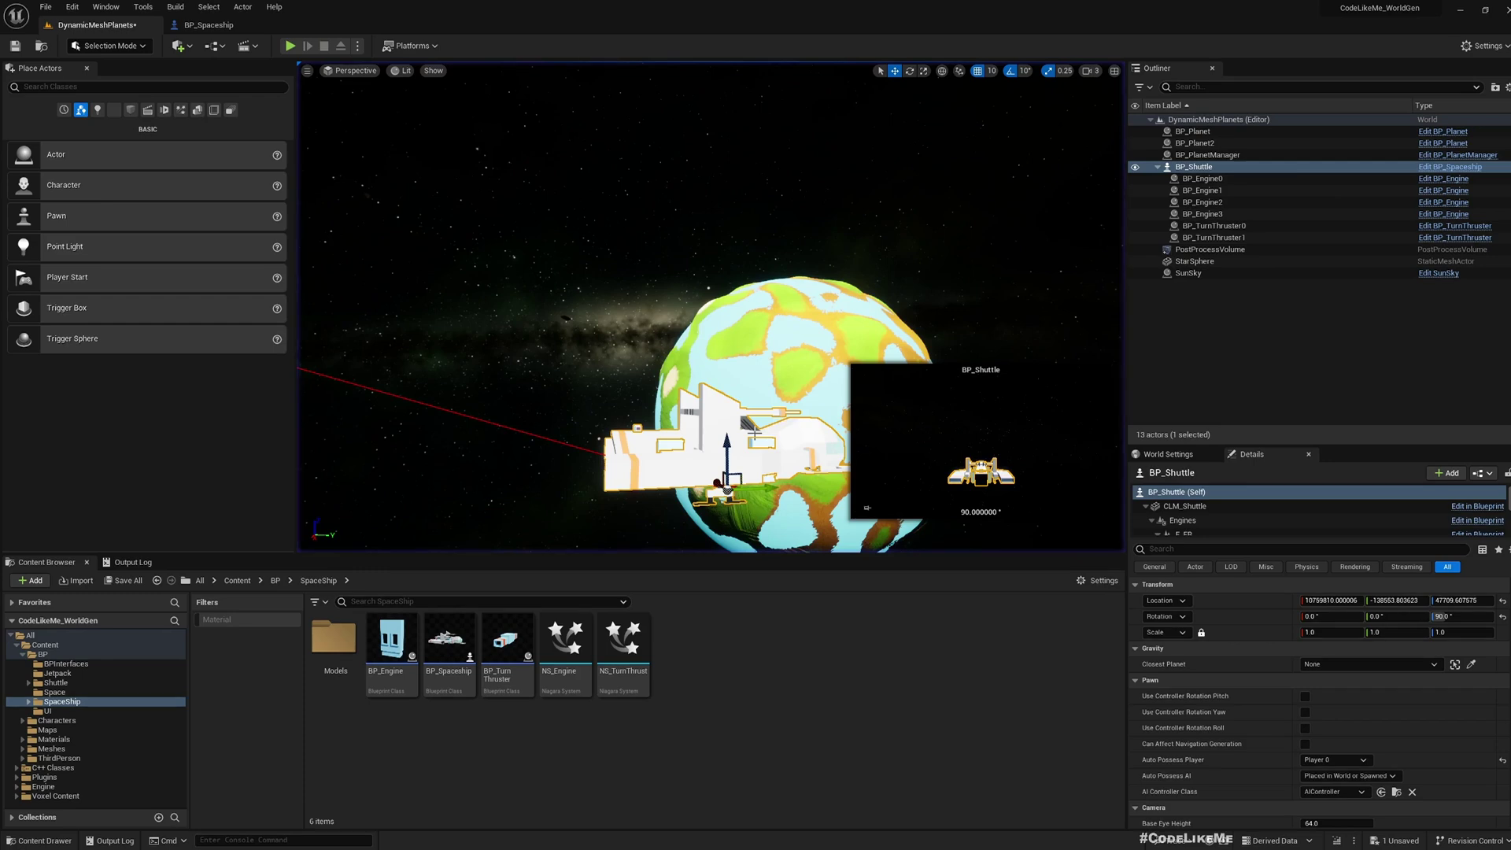
pyautogui.moveTo(754, 433); pyautogui.dragTo(752, 409, button='right')
pyautogui.press('a')
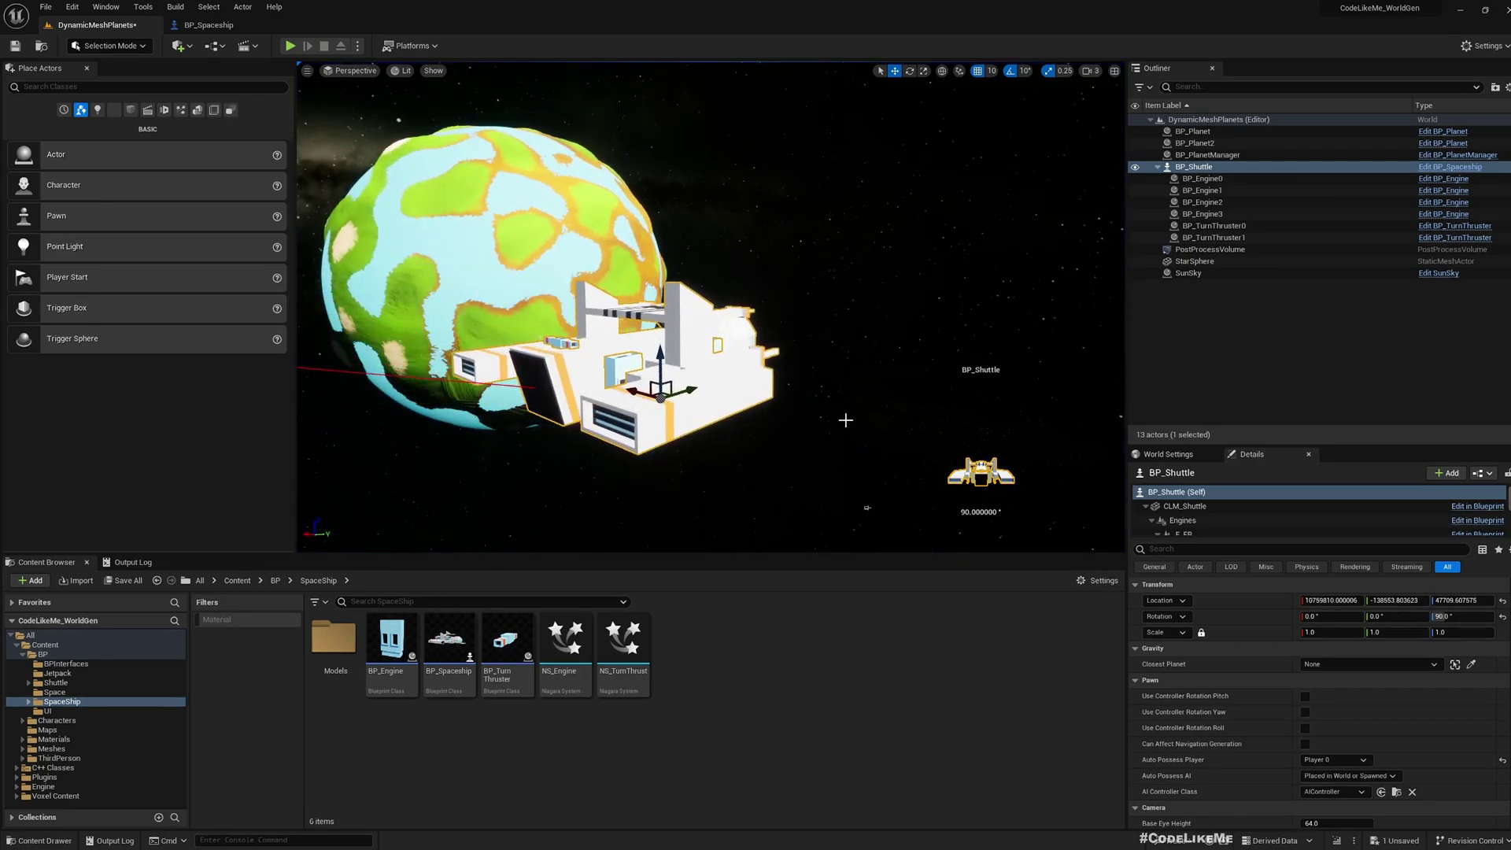
pyautogui.press('a')
pyautogui.moveTo(655, 379); pyautogui.dragTo(631, 363, button='right')
pyautogui.press('a')
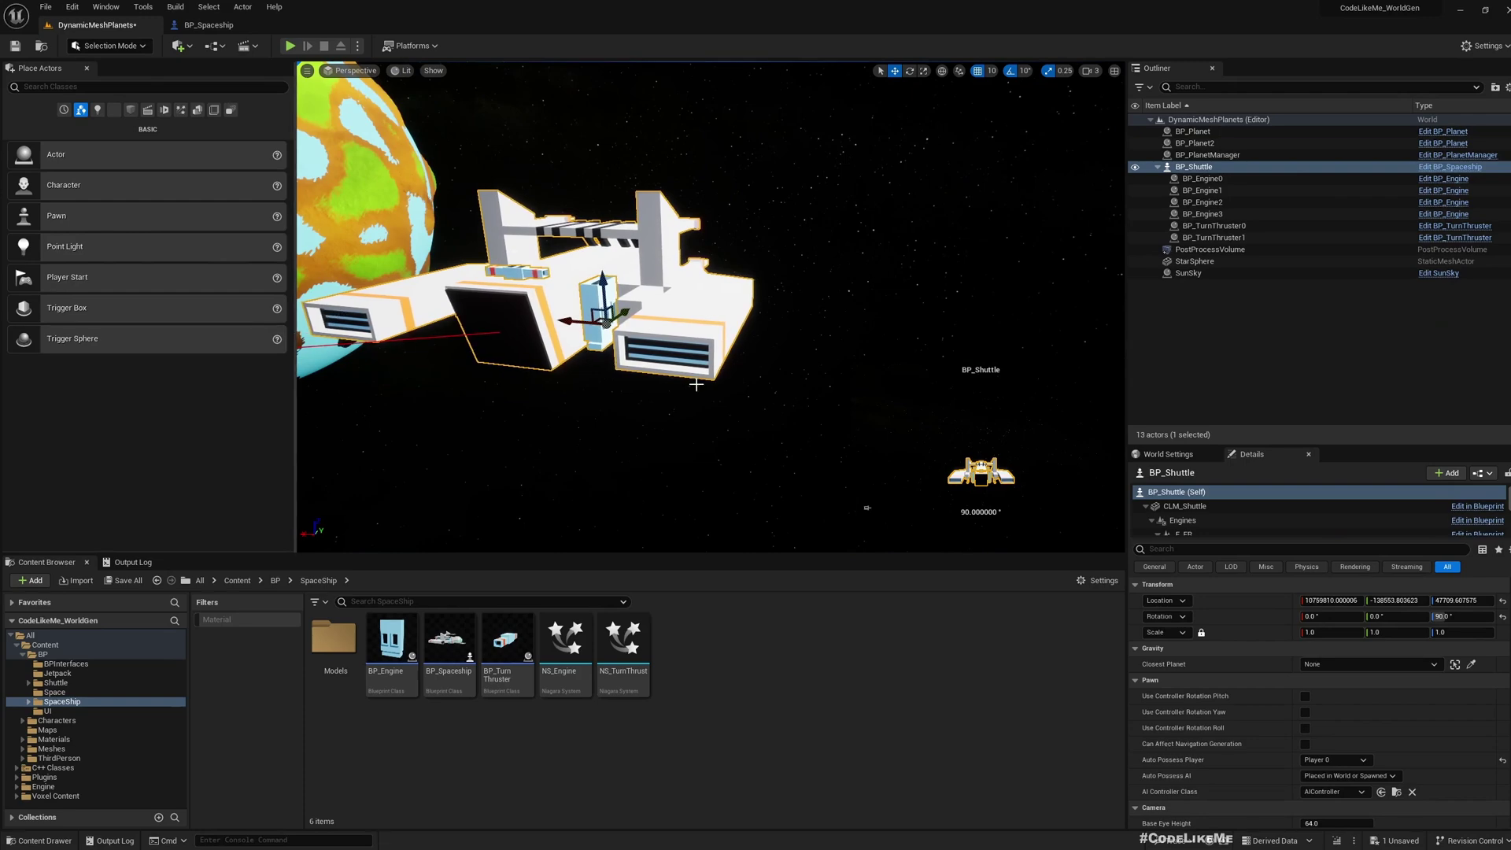
pyautogui.keyDown('alt'); pyautogui.moveTo(696, 384); pyautogui.dragTo(852, 353); pyautogui.keyUp('alt')
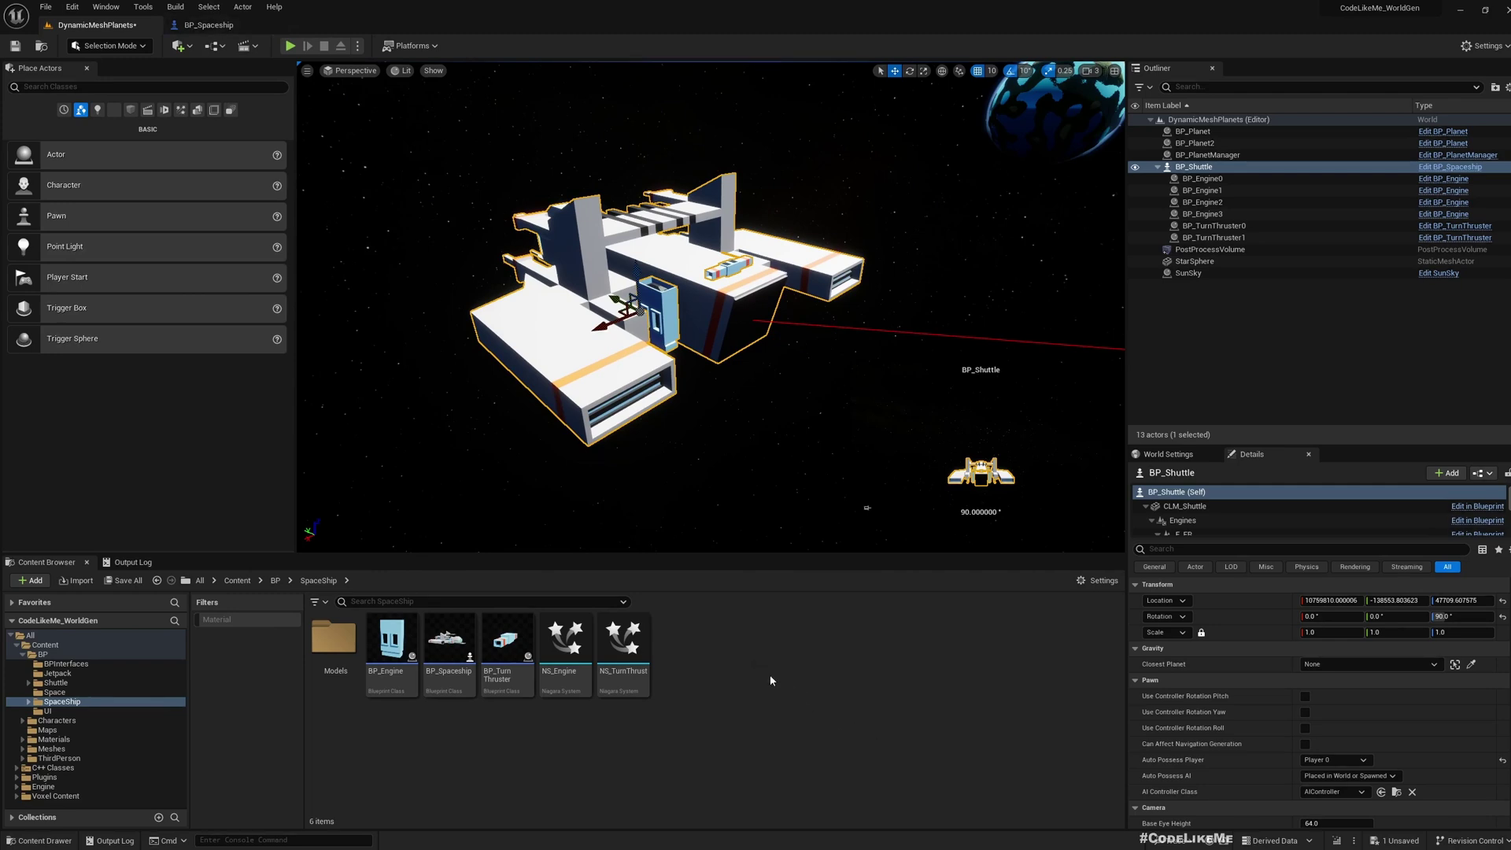
# Create a Niagara System from the Fountain emitter template in the SpaceShip folder, name it NS_MainEngine, and open it docked with the other editors.
pyautogui.click(572, 649)
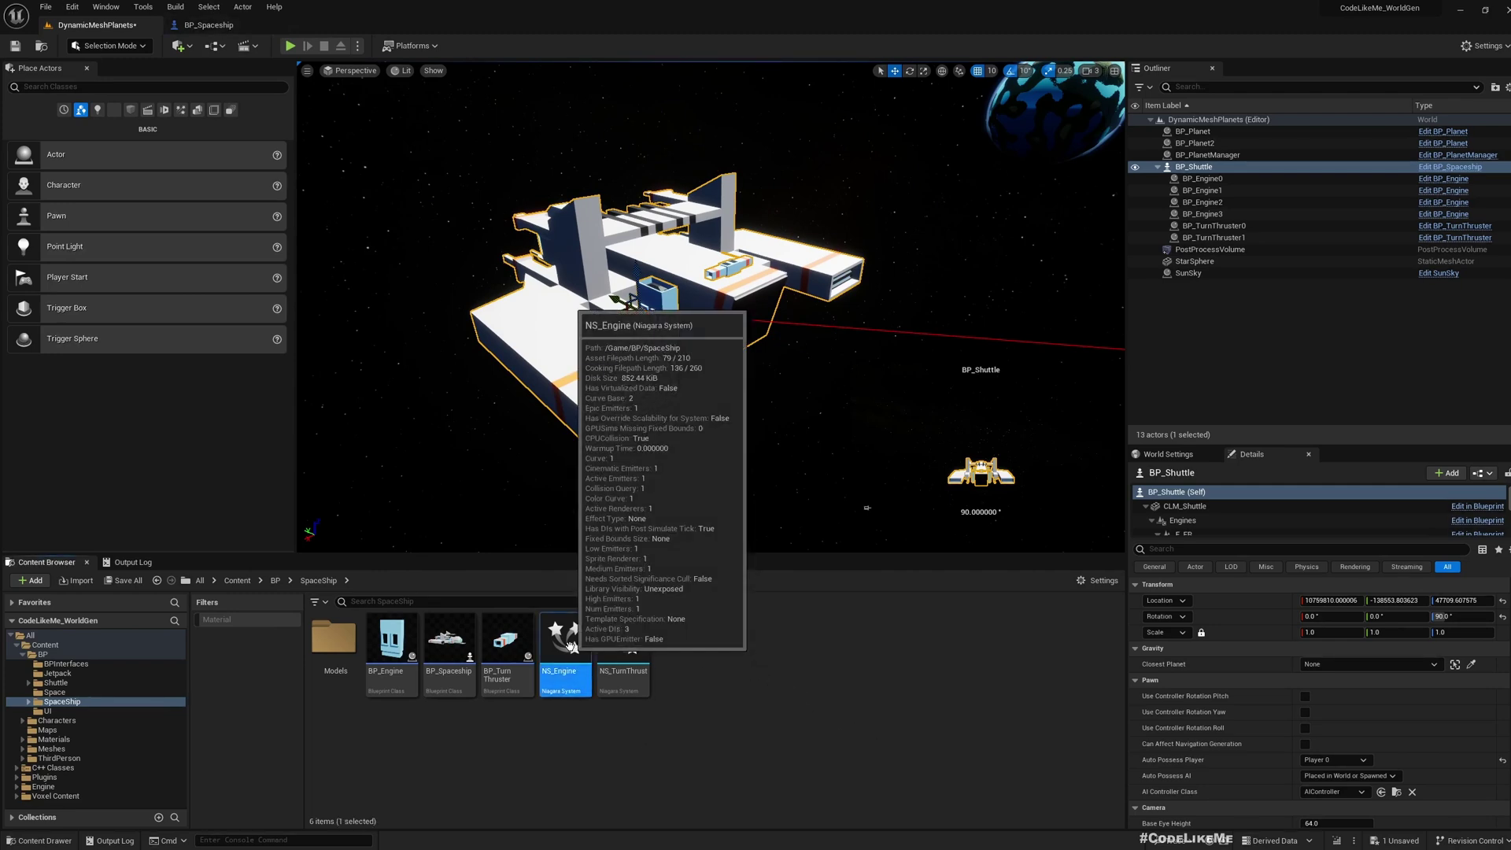
pyautogui.rightClick(746, 667)
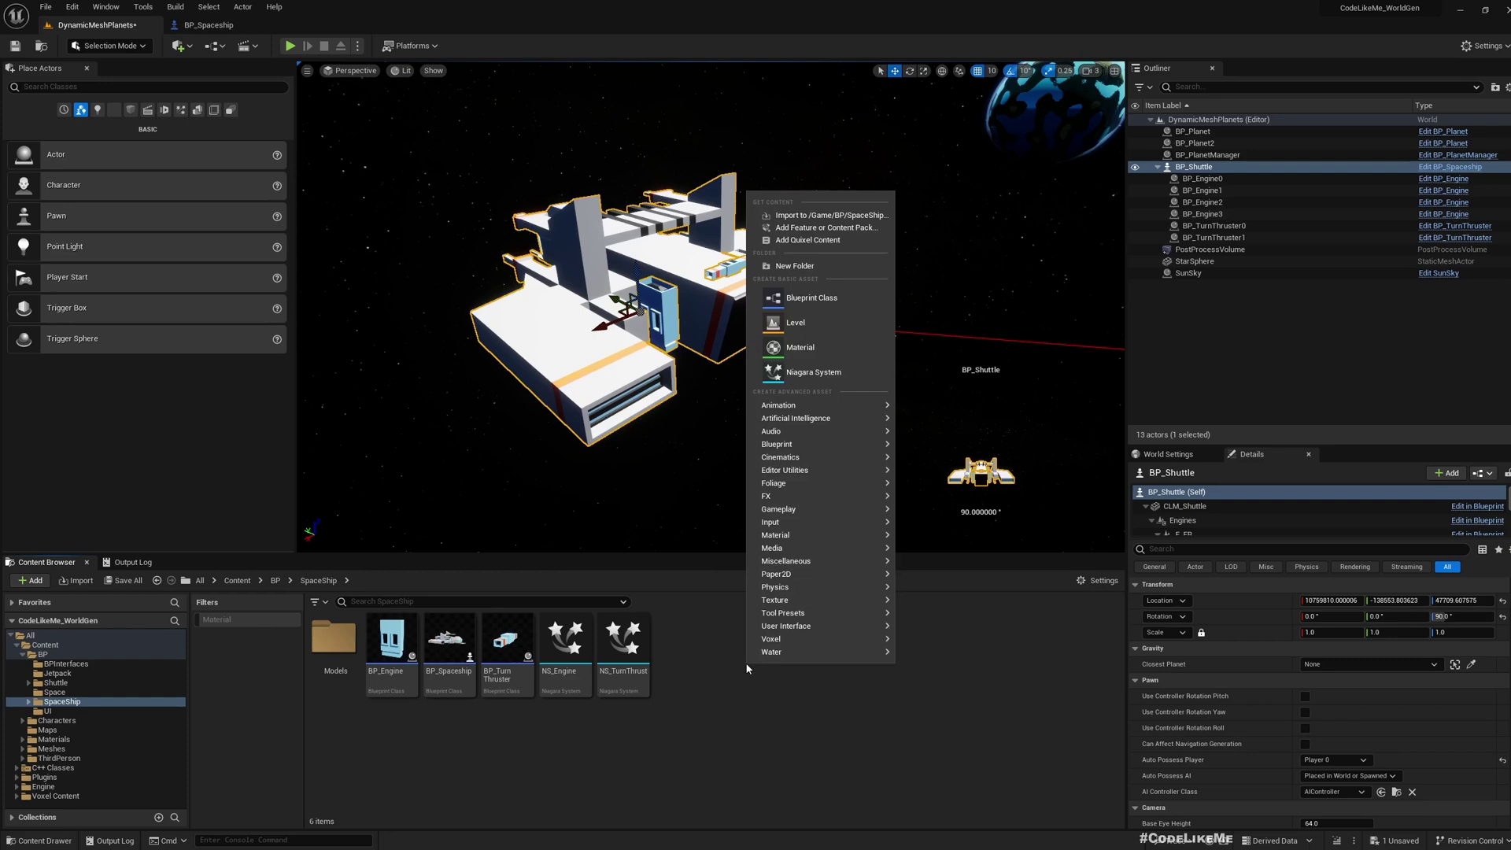
pyautogui.click(795, 376)
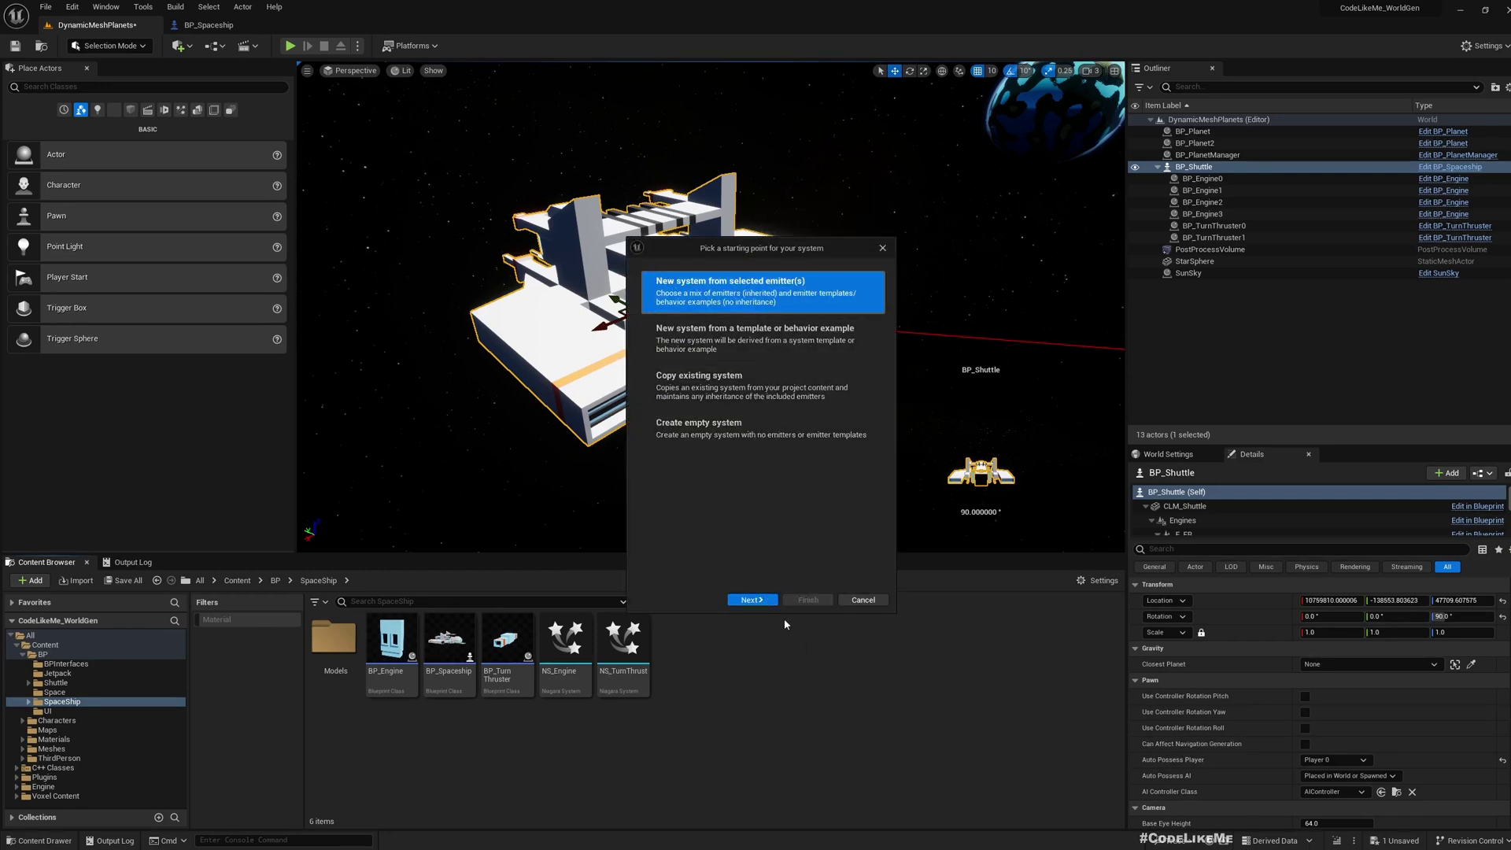
pyautogui.click(753, 601)
pyautogui.scroll(-3, 842, 528)
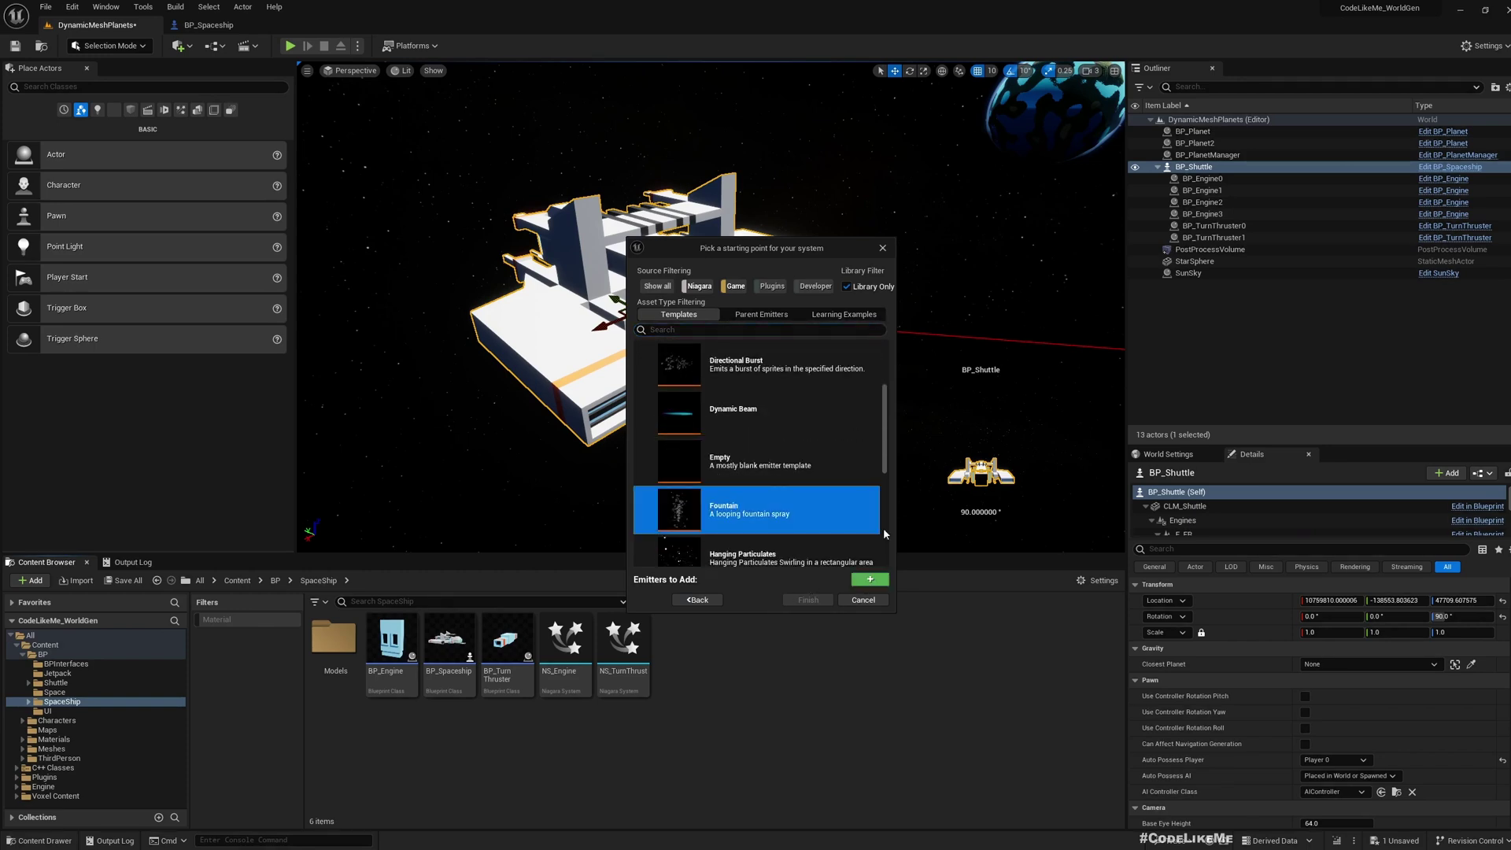
pyautogui.click(876, 582)
pyautogui.click(806, 601)
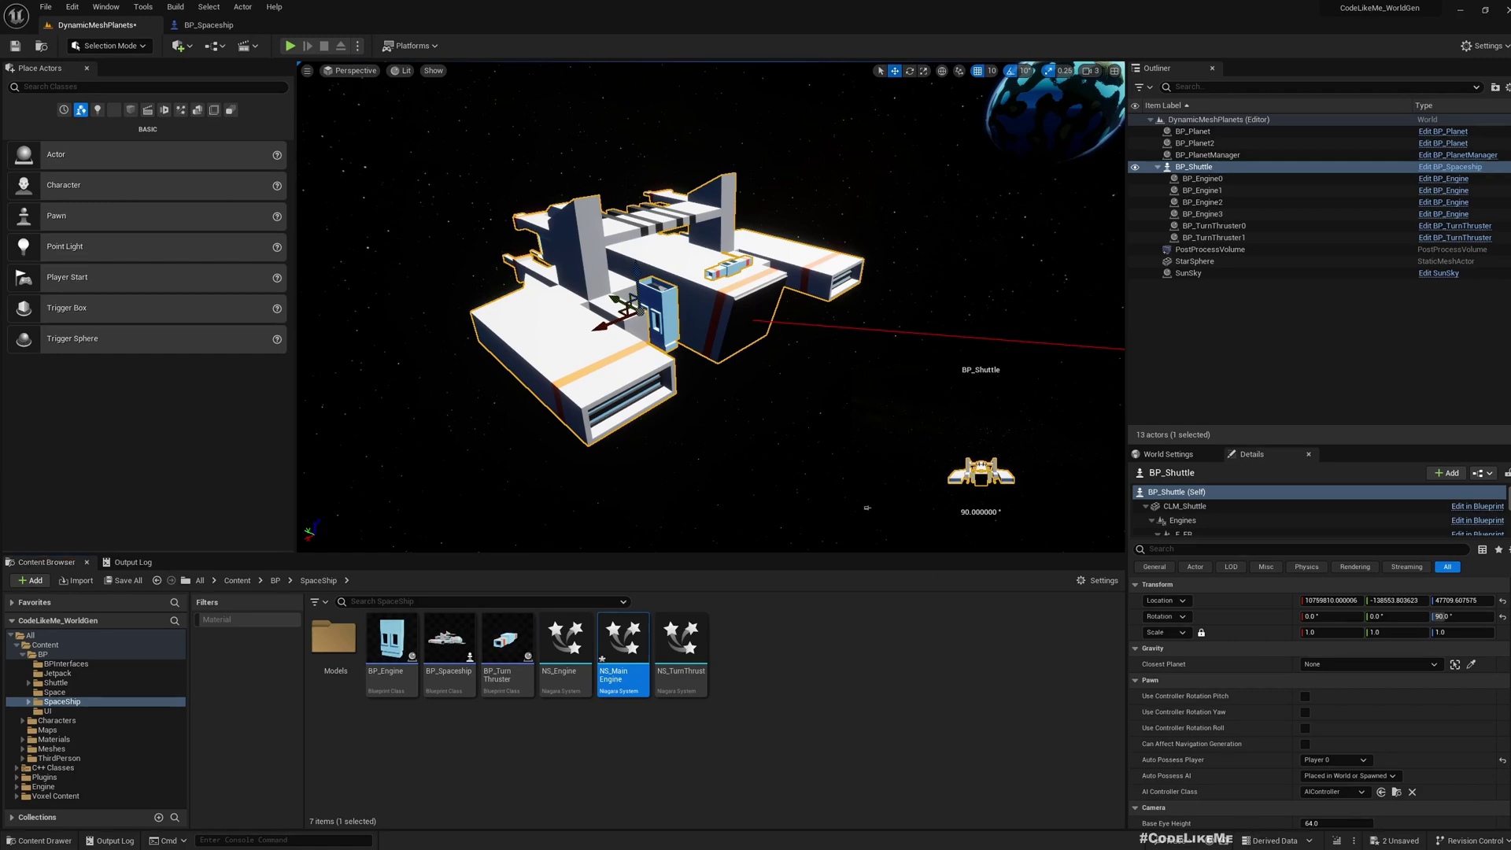
pyautogui.moveTo(346, 48); pyautogui.dragTo(305, 33)
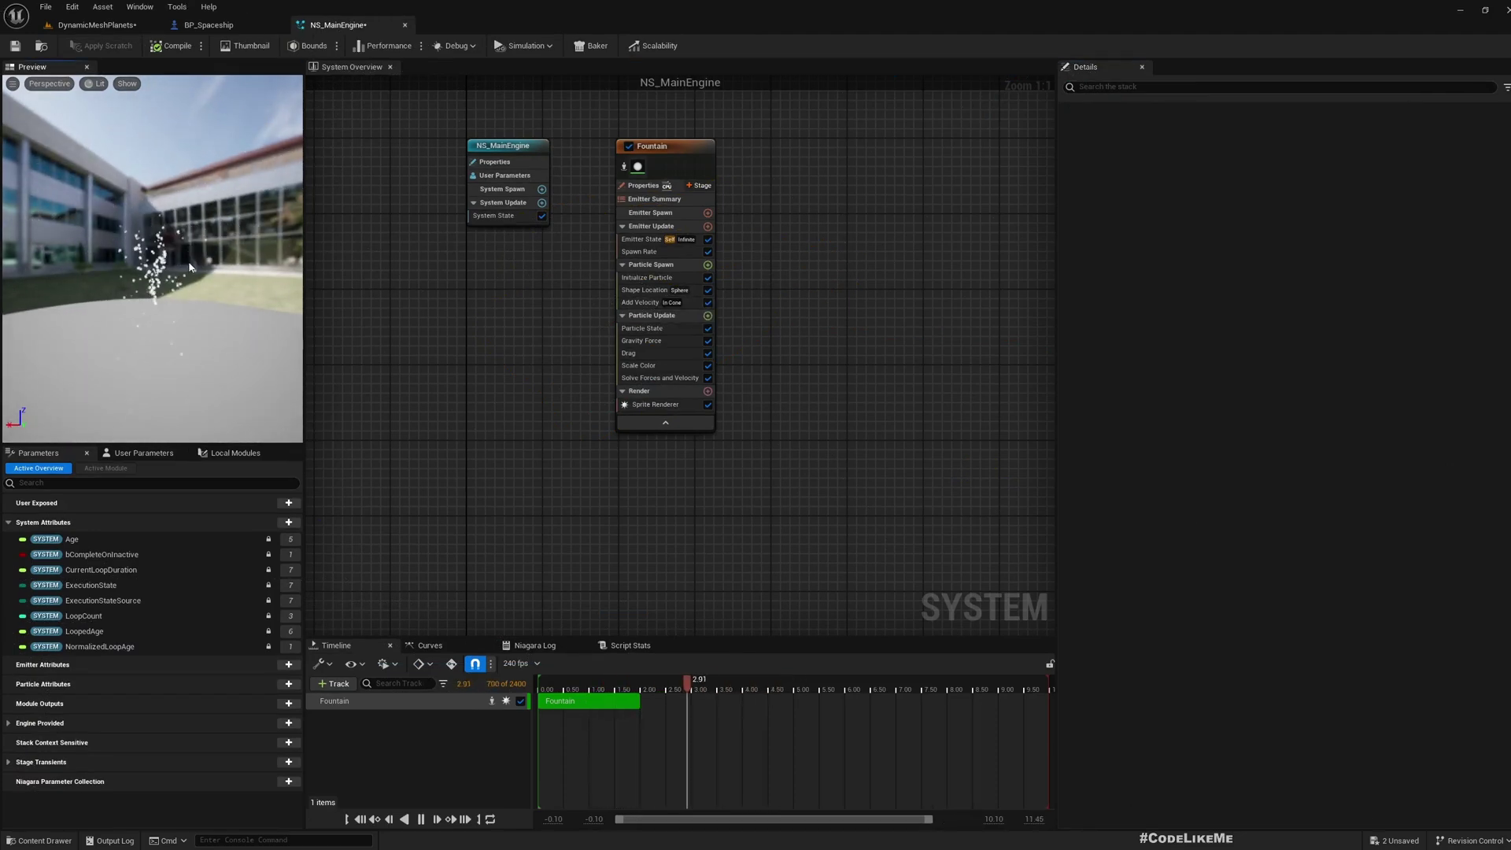
# Delete the Gravity Force and Drag modules from the Fountain emitter's Particle Update stage.
pyautogui.moveTo(188, 268); pyautogui.dragTo(47, 287)
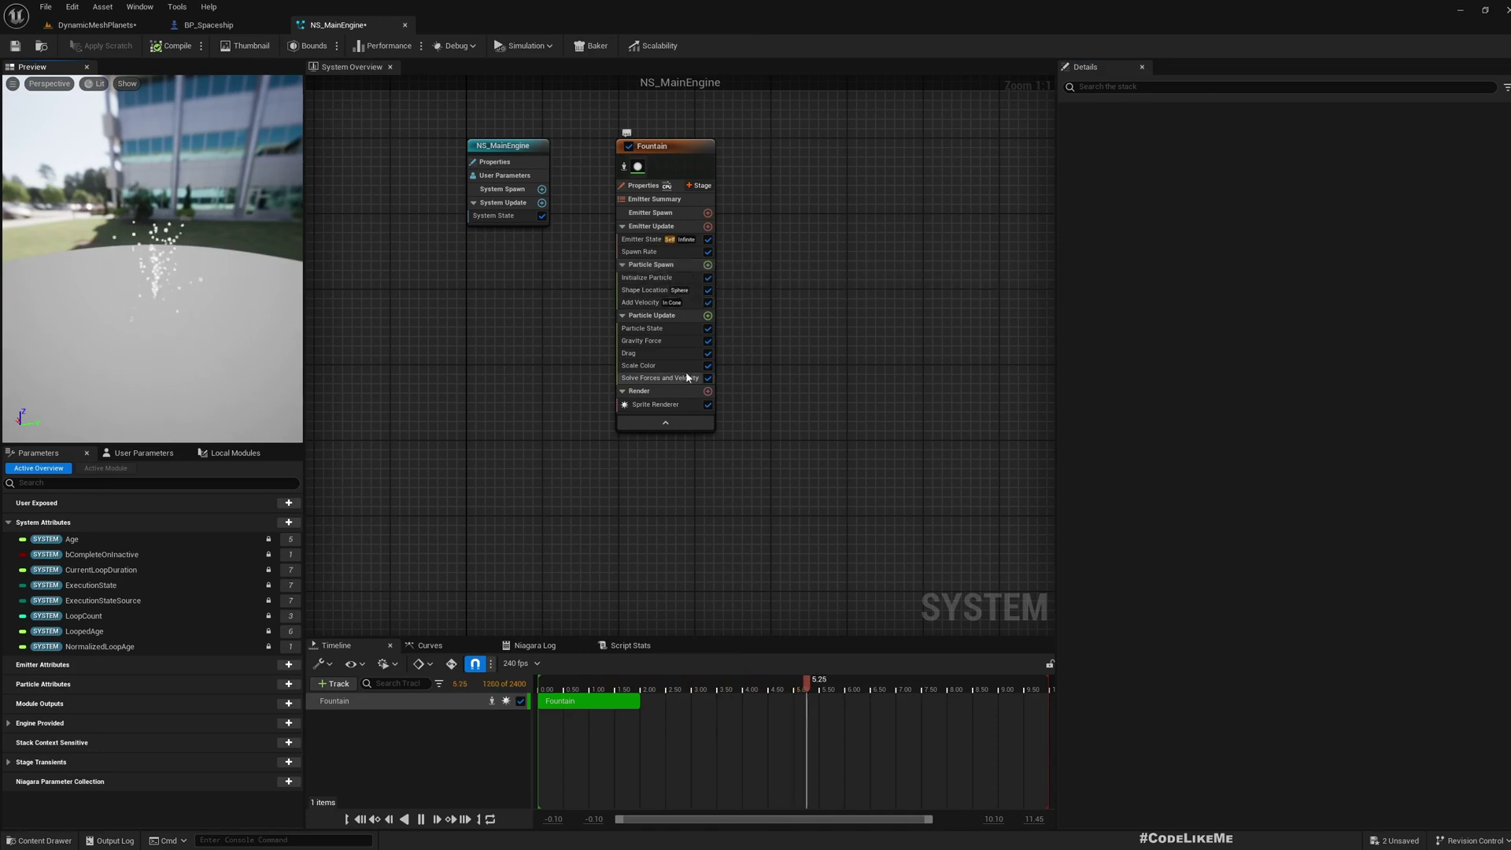
pyautogui.click(663, 344)
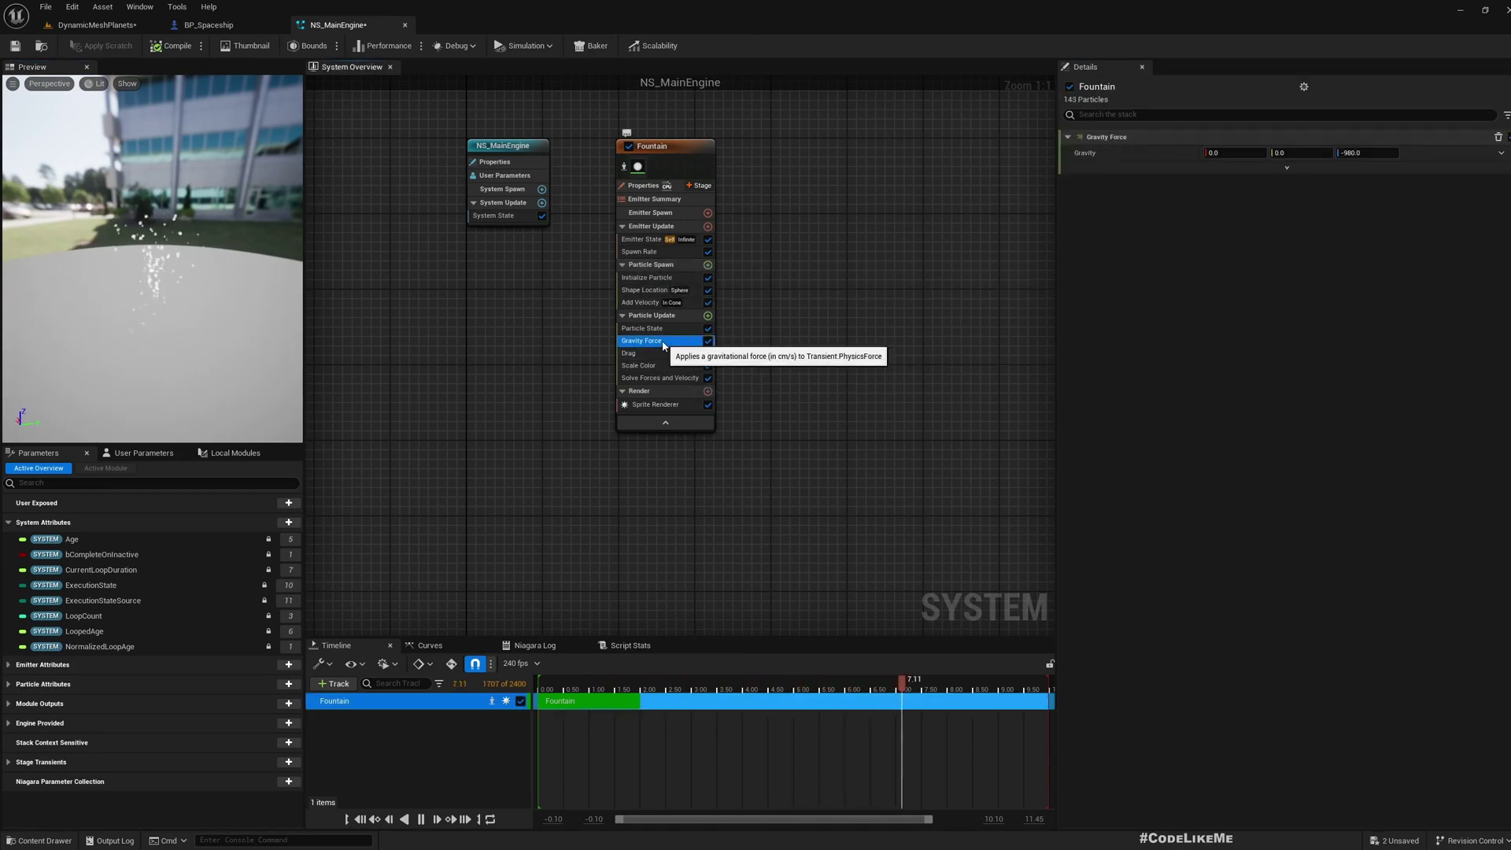
pyautogui.press('Delete')
pyautogui.click(663, 341)
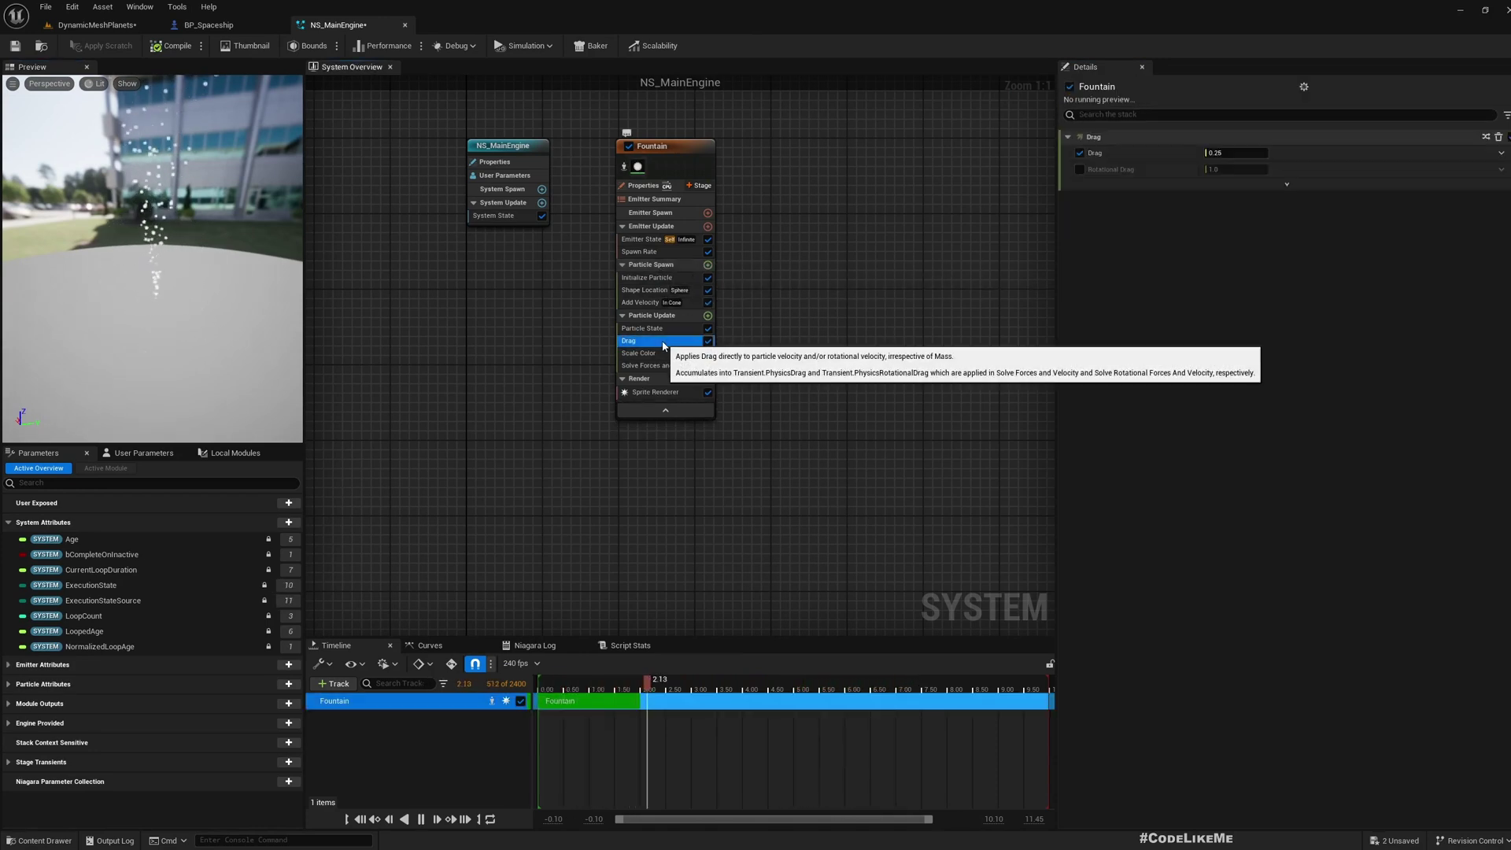
pyautogui.press('Delete')
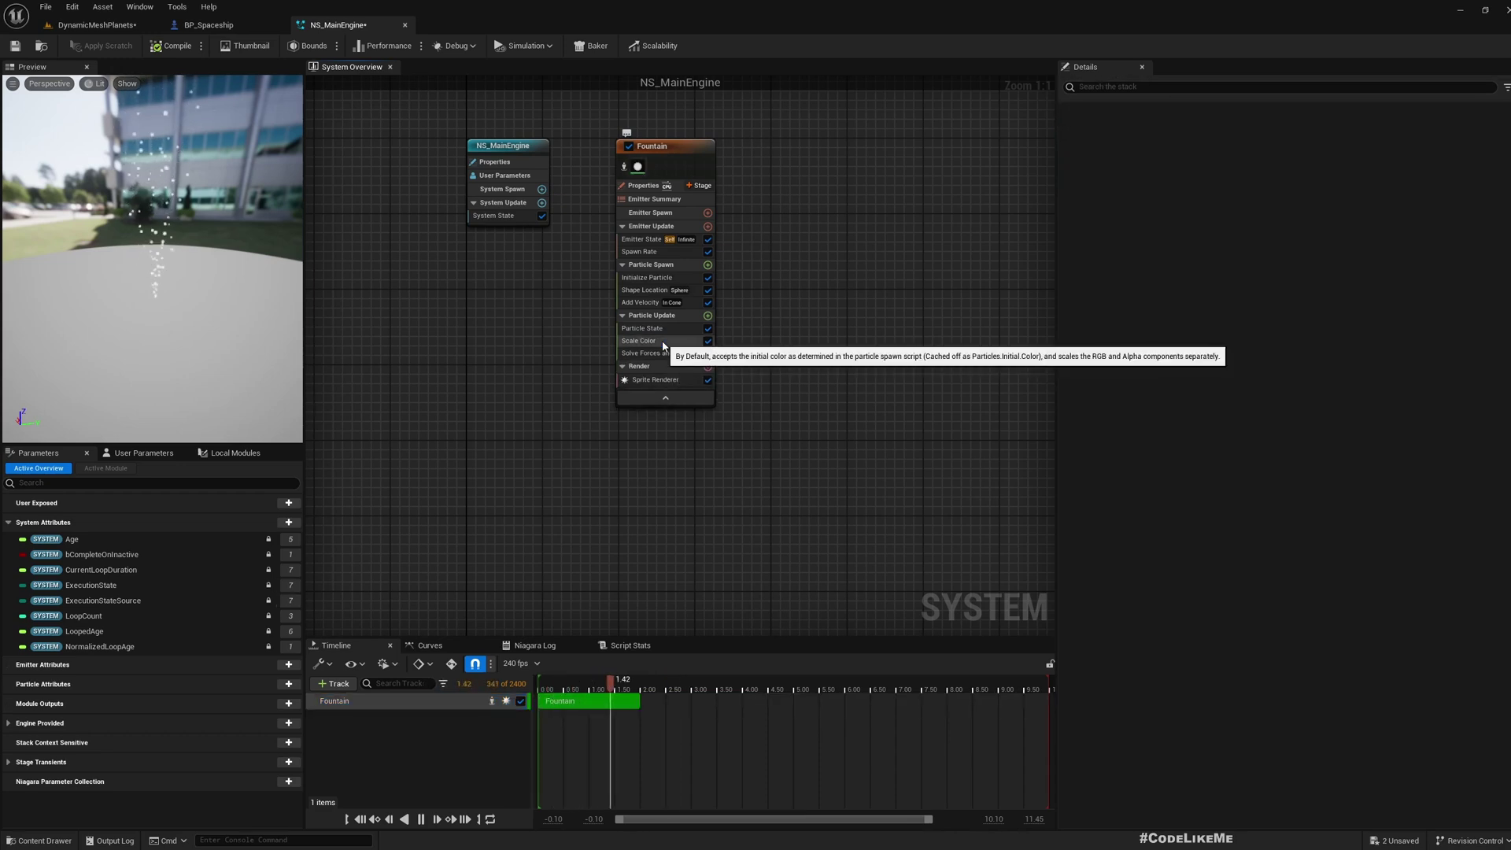
pyautogui.moveTo(779, 330); pyautogui.dragTo(744, 399, button='right')
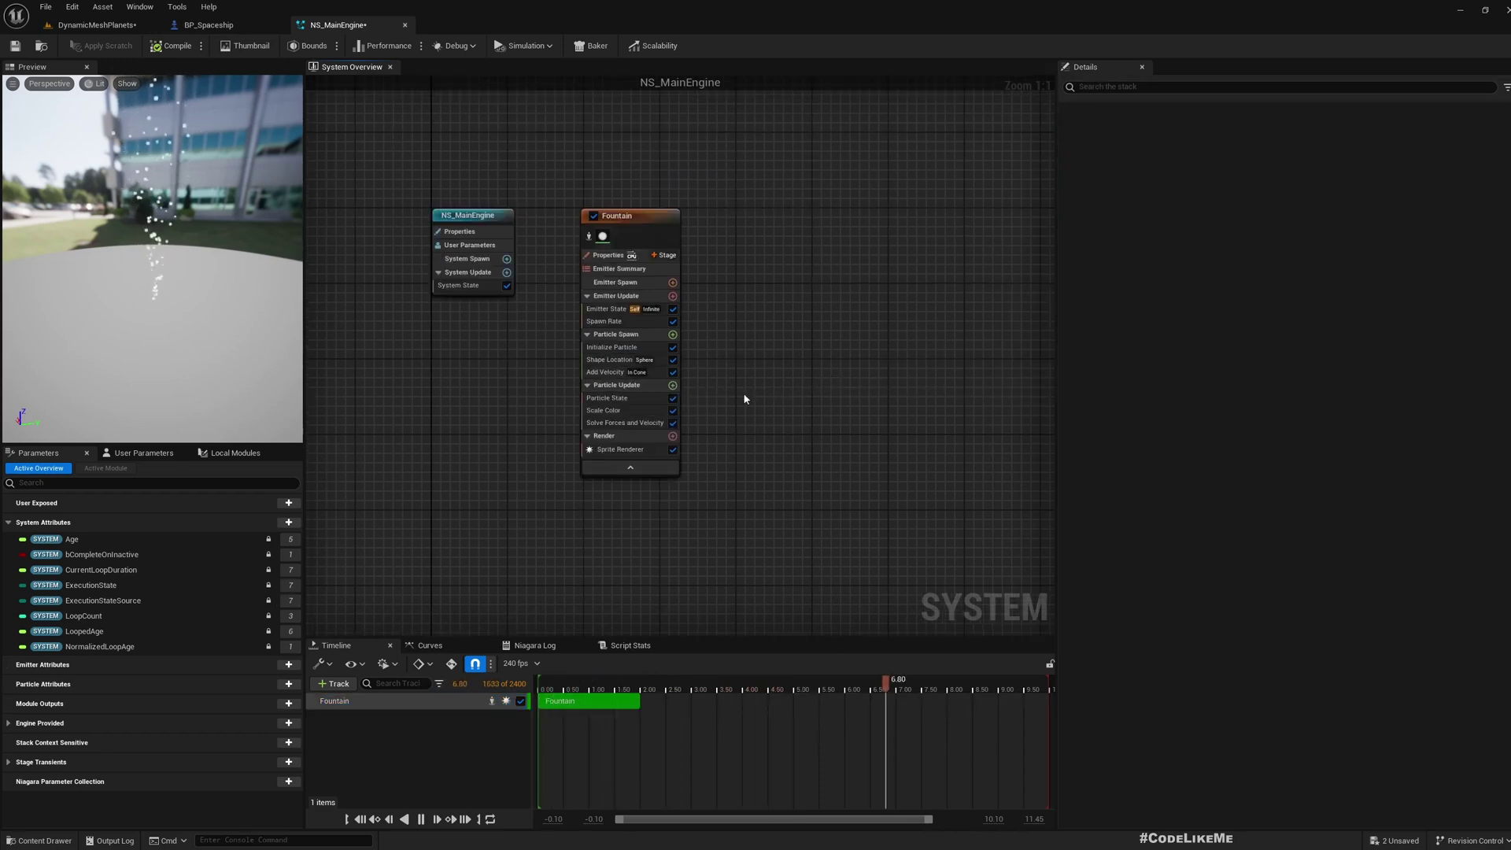
# Find DefaultRibbonMaterial in the BP/Jetpack folder, open it, and examine how Particle Color and the texture-coordinate mask drive its opacity.
pyautogui.click(627, 348)
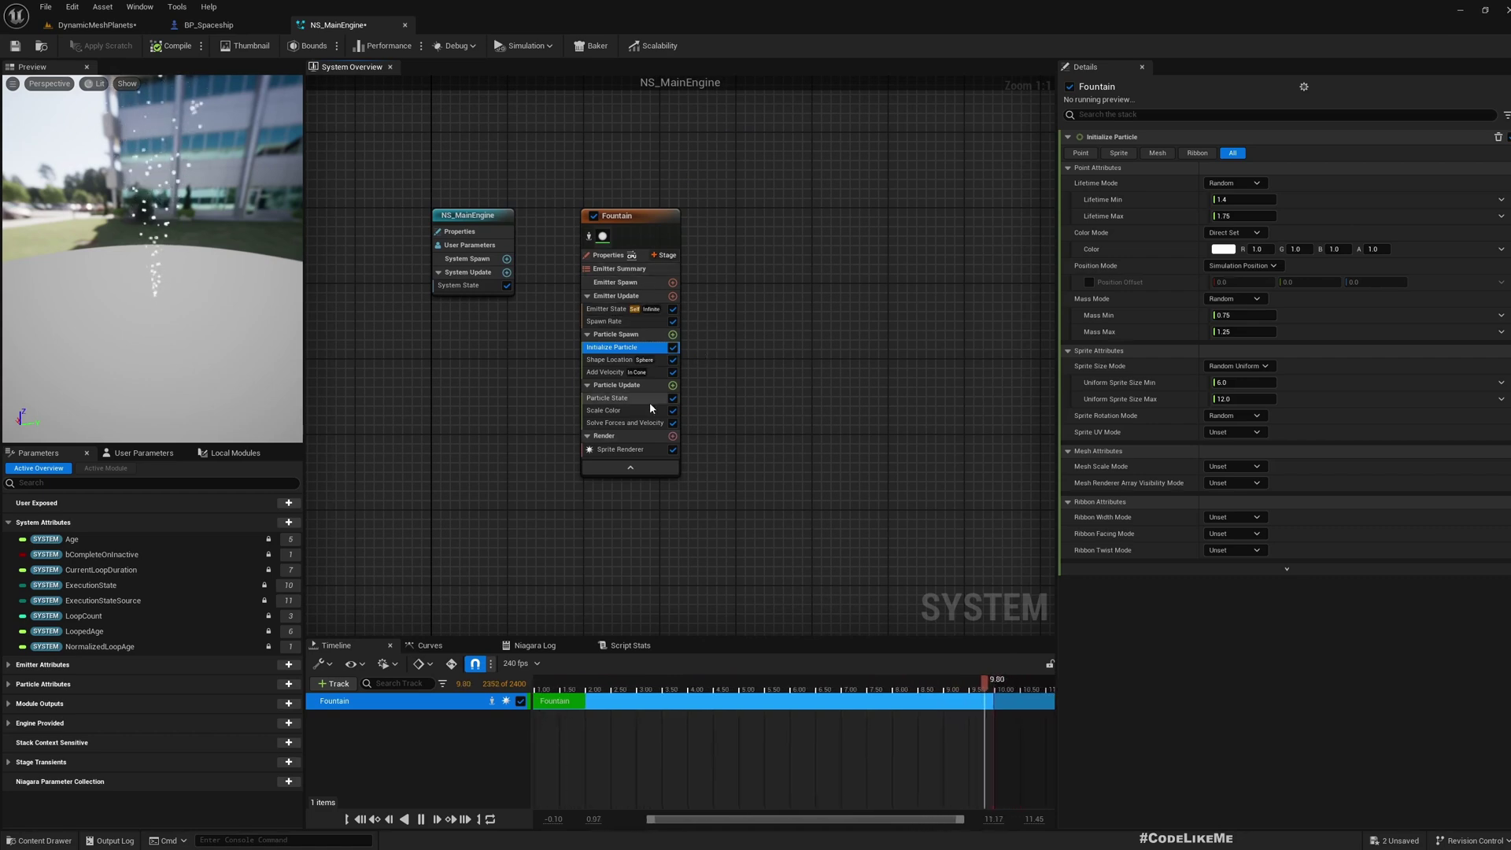
pyautogui.click(621, 450)
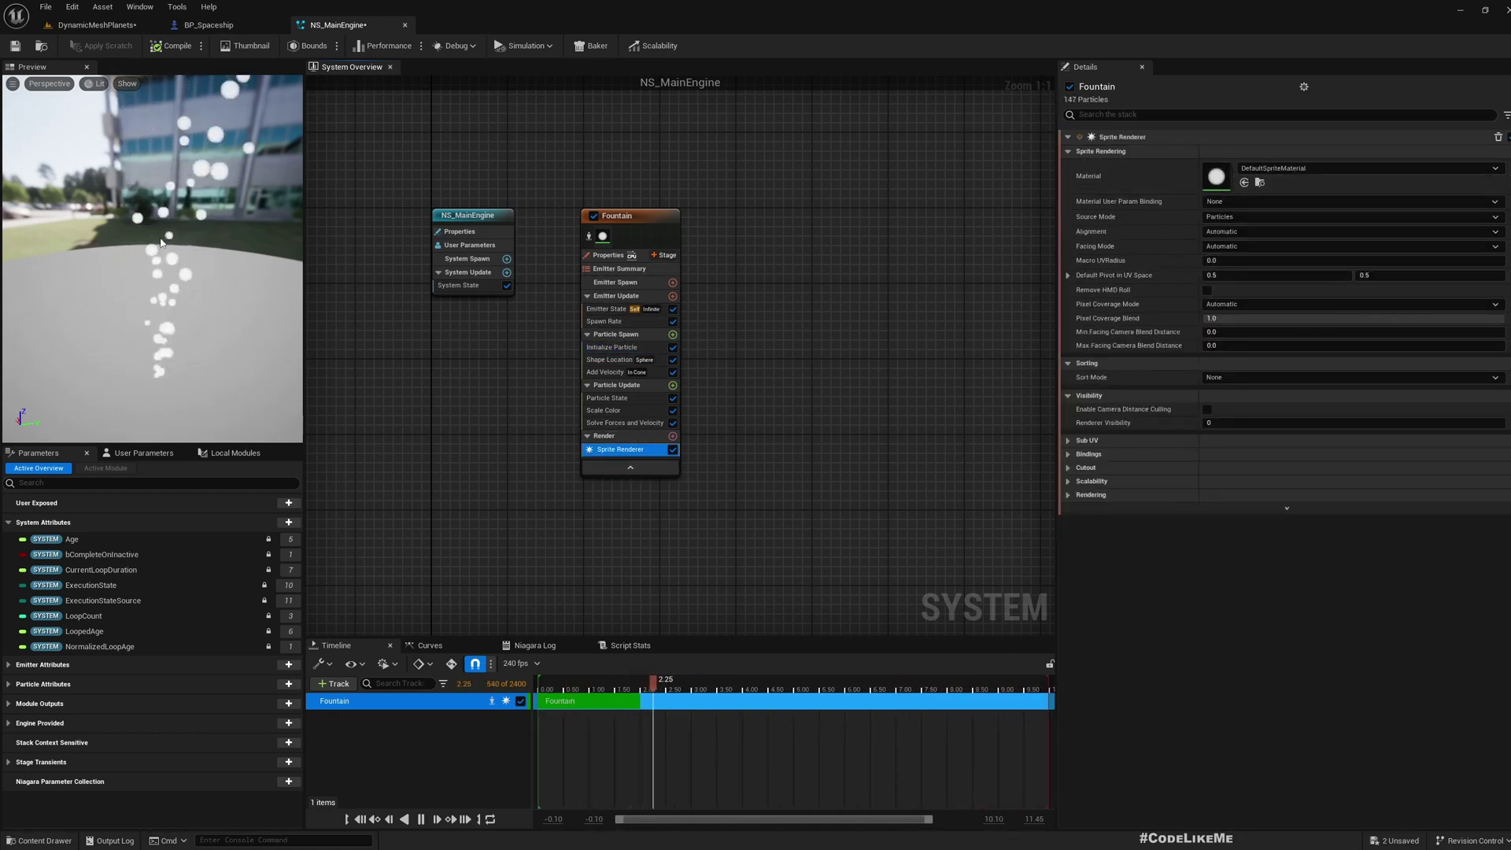
pyautogui.click(1268, 168)
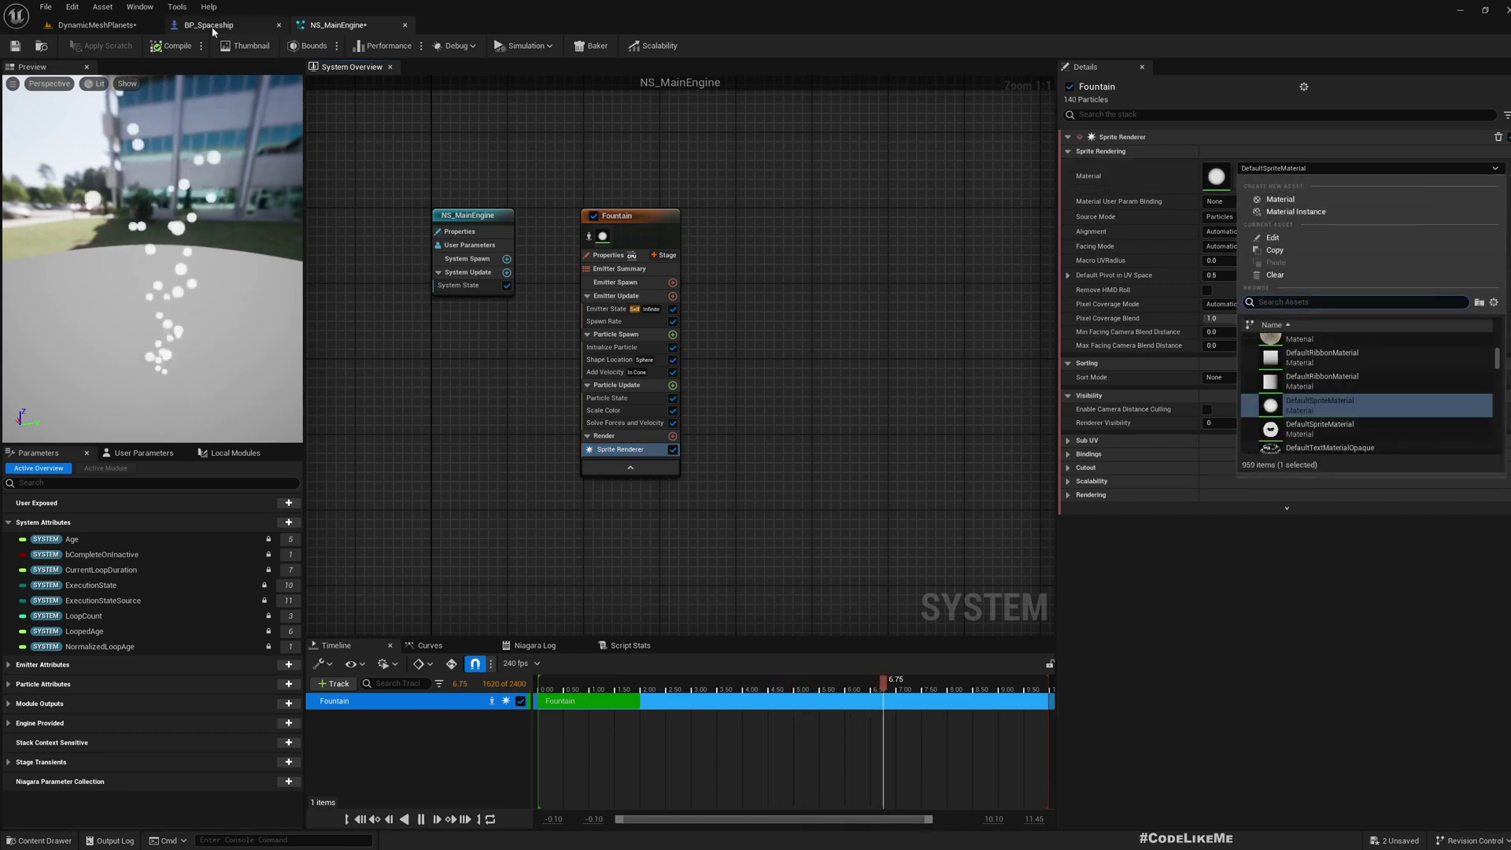
pyautogui.click(83, 30)
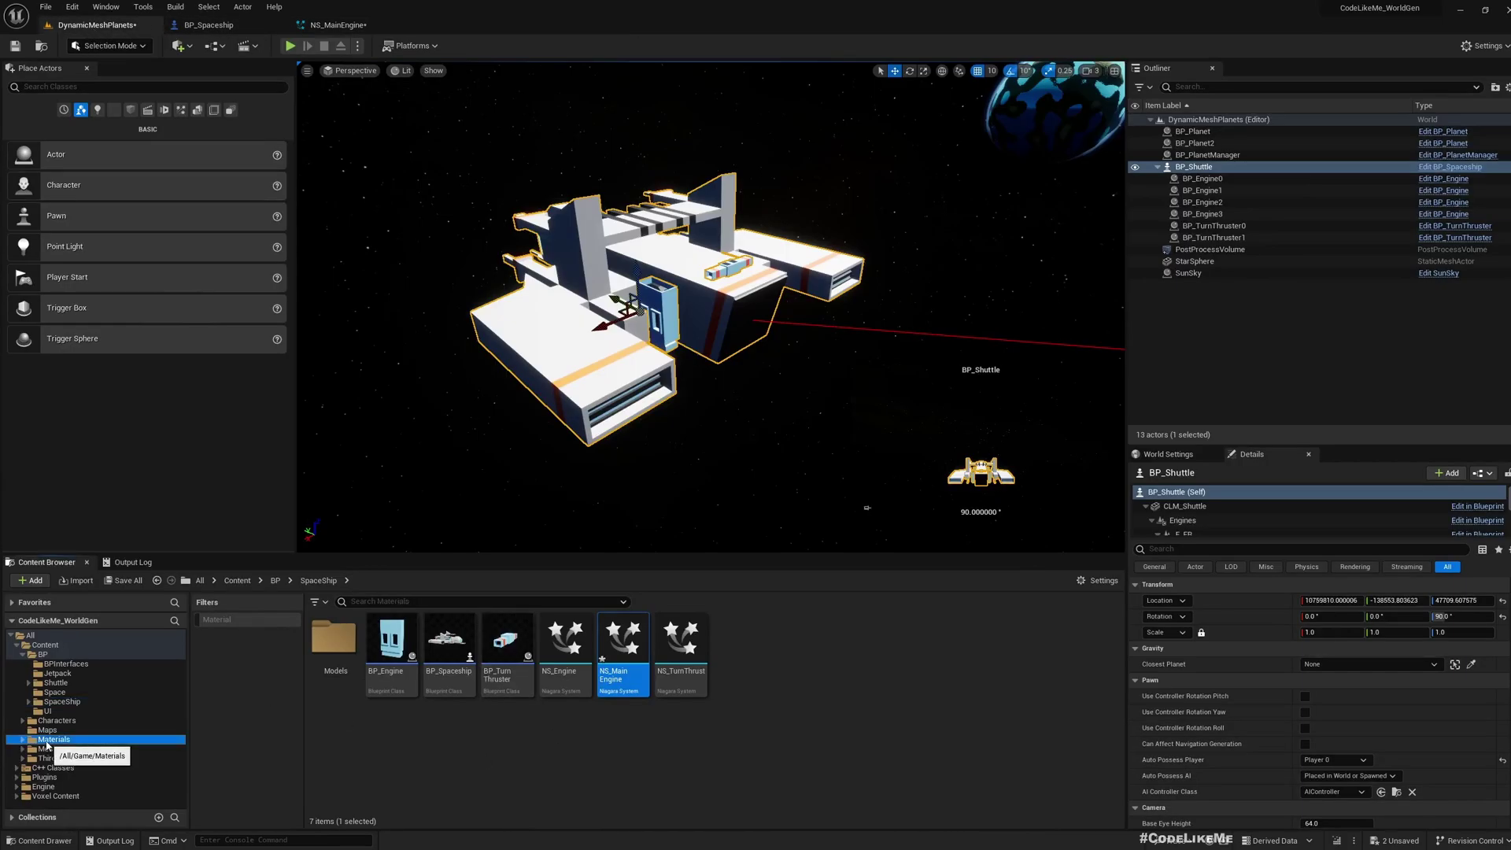
pyautogui.doubleClick(350, 660)
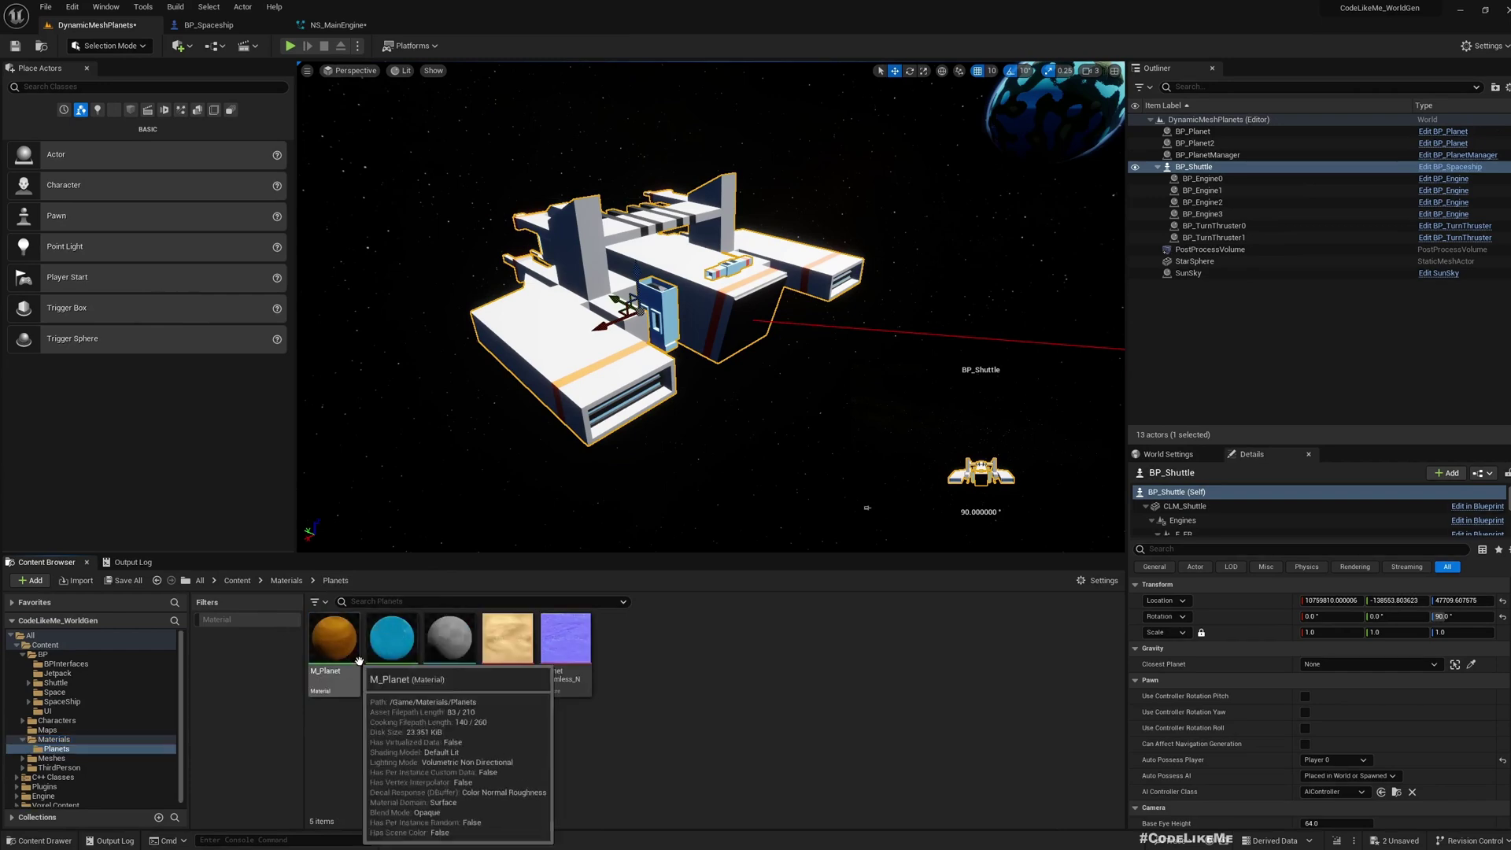
pyautogui.click(145, 675)
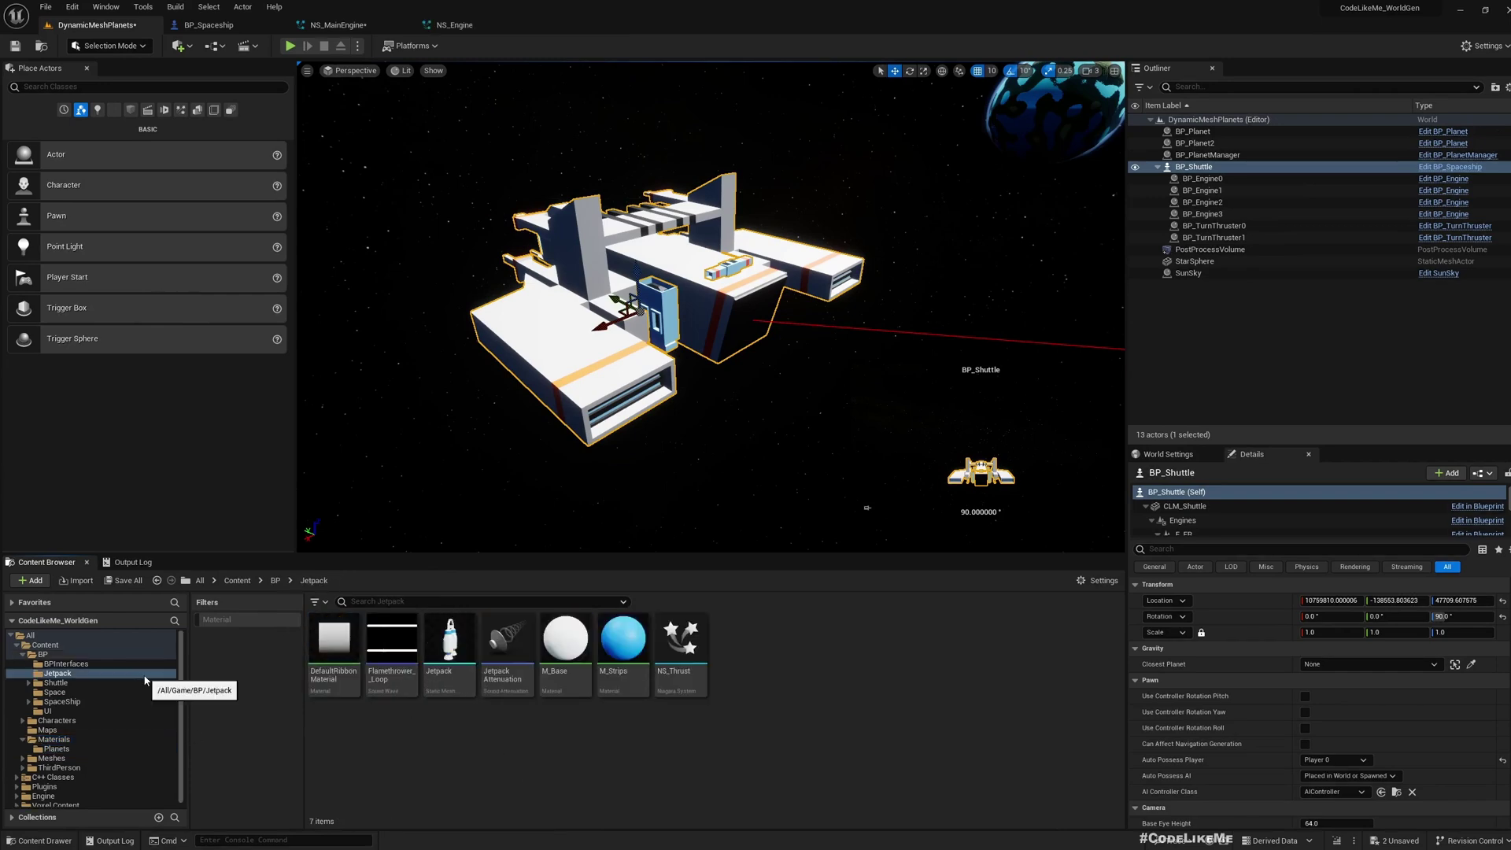
pyautogui.click(333, 644)
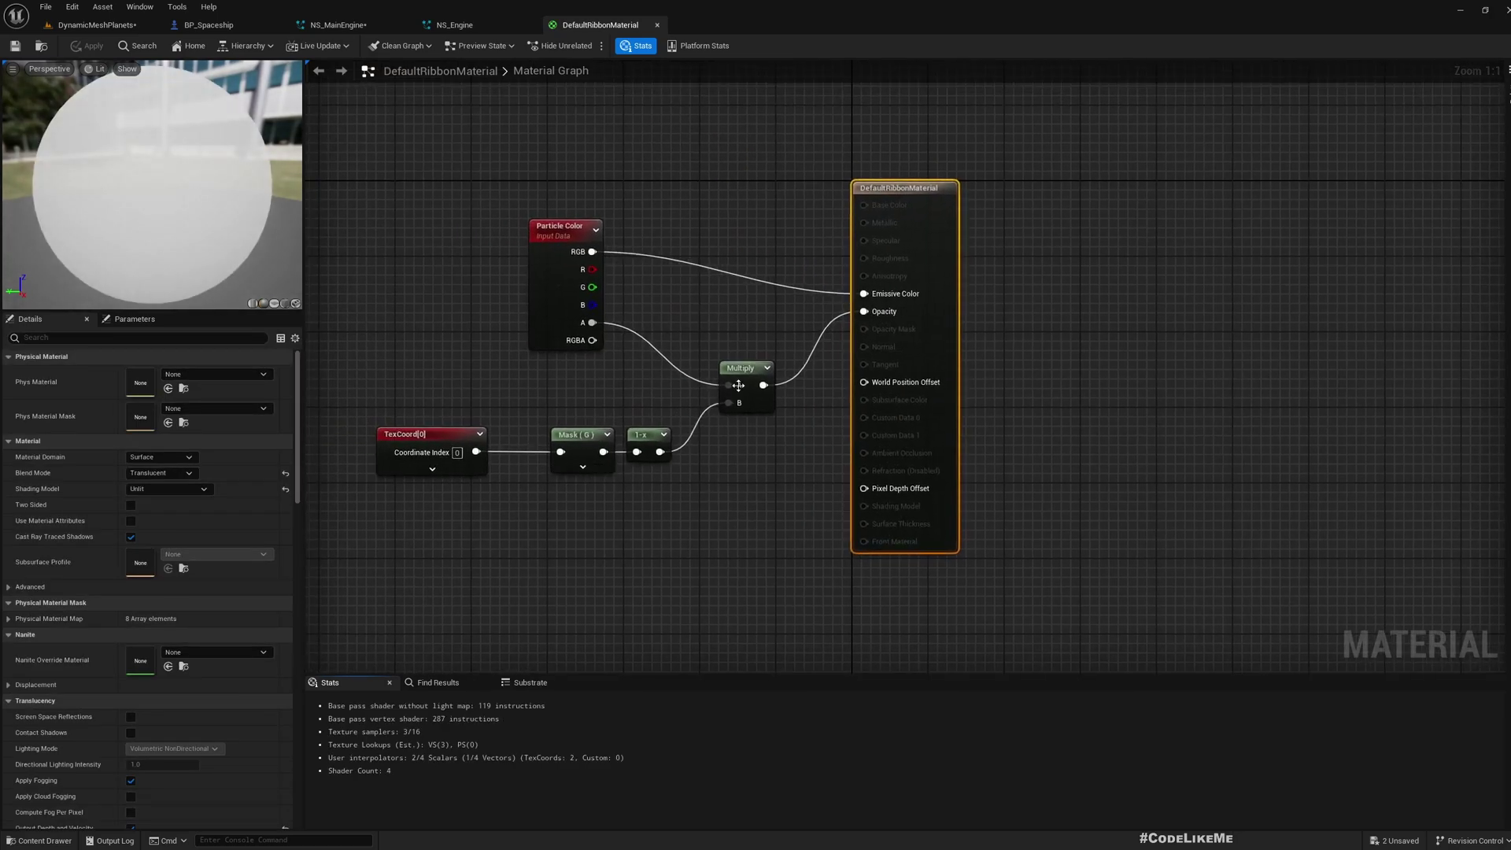
pyautogui.moveTo(934, 214); pyautogui.dragTo(951, 182)
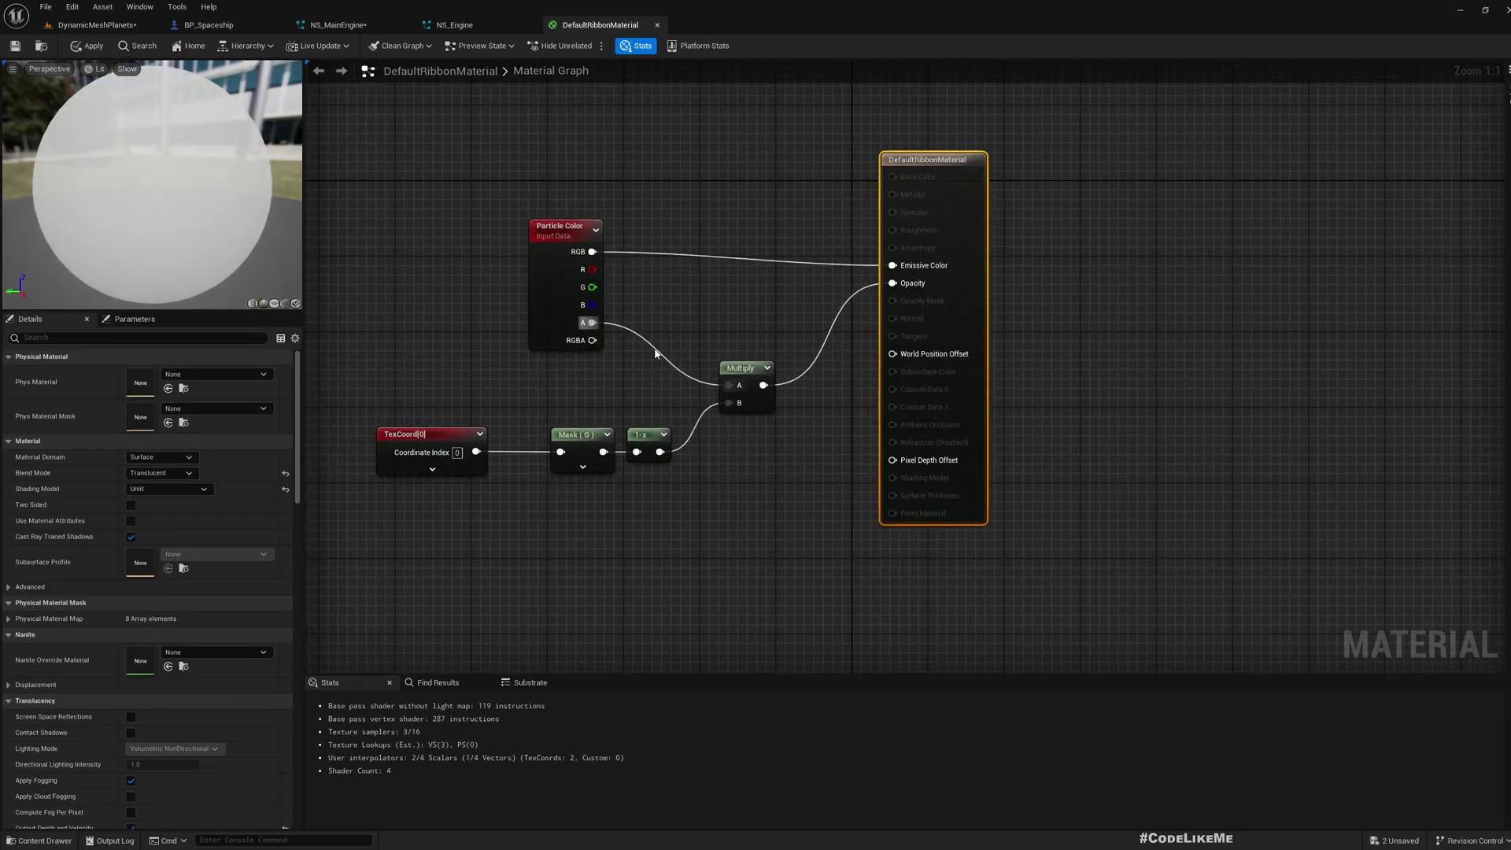
# Assign DefaultRibbonMaterial as the material of the Fountain emitter's Sprite Renderer in NS_MainEngine.
pyautogui.click(94, 24)
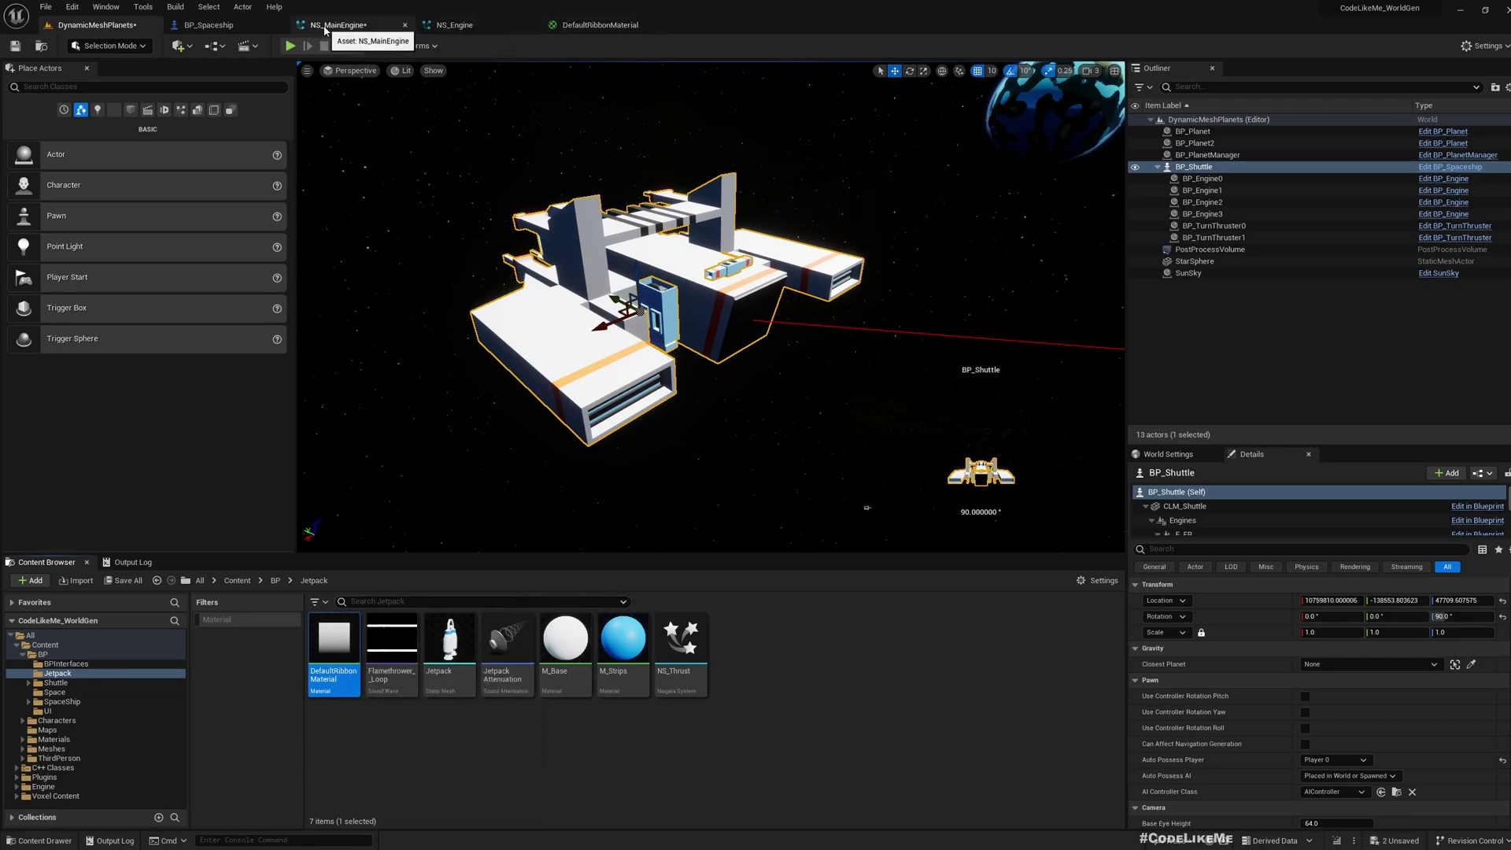
pyautogui.click(325, 26)
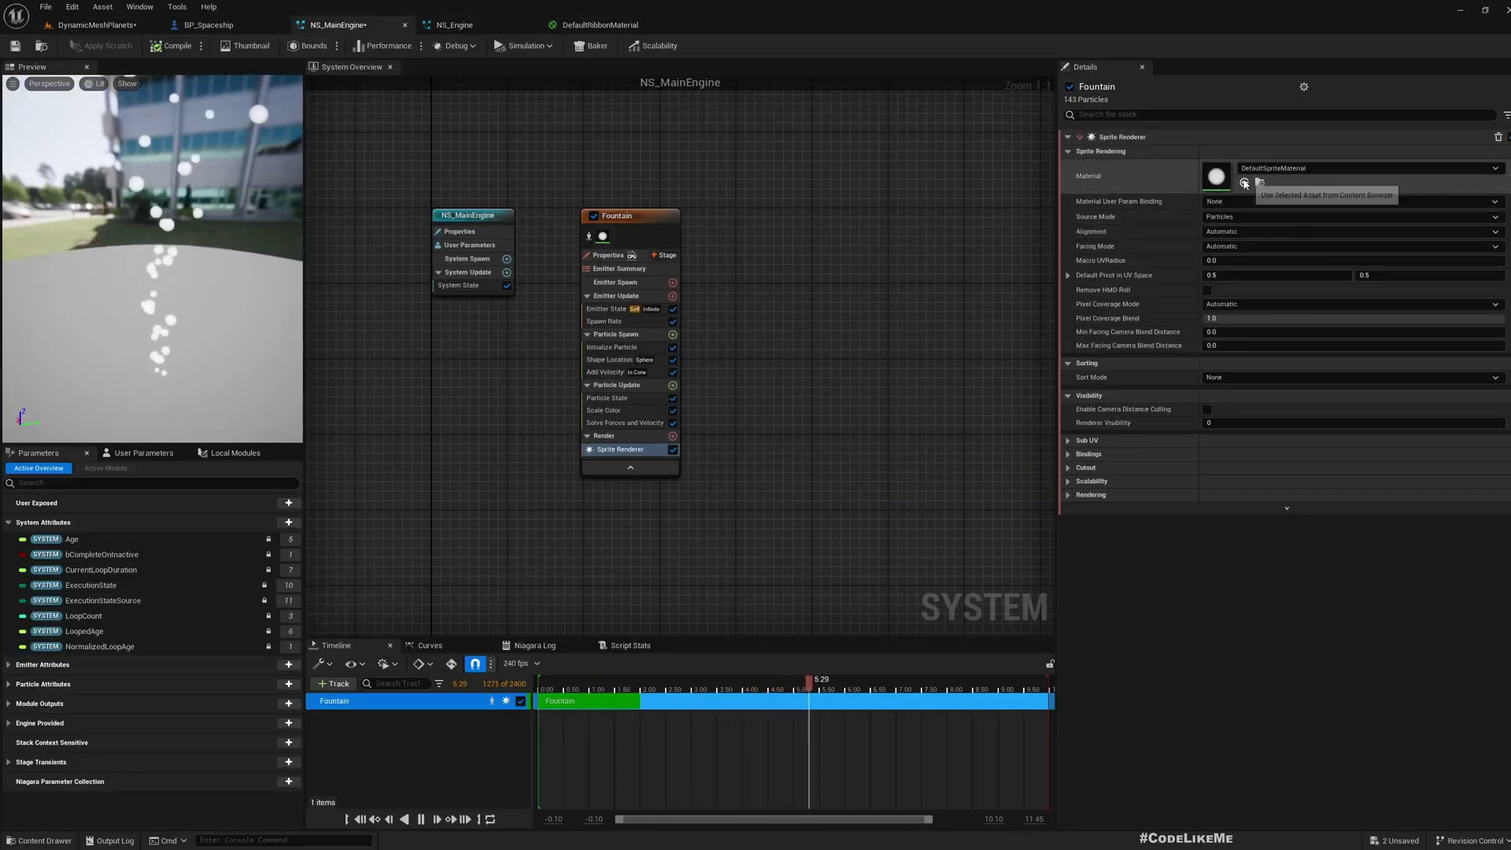
pyautogui.click(1245, 183)
pyautogui.moveTo(229, 304); pyautogui.dragTo(299, 293)
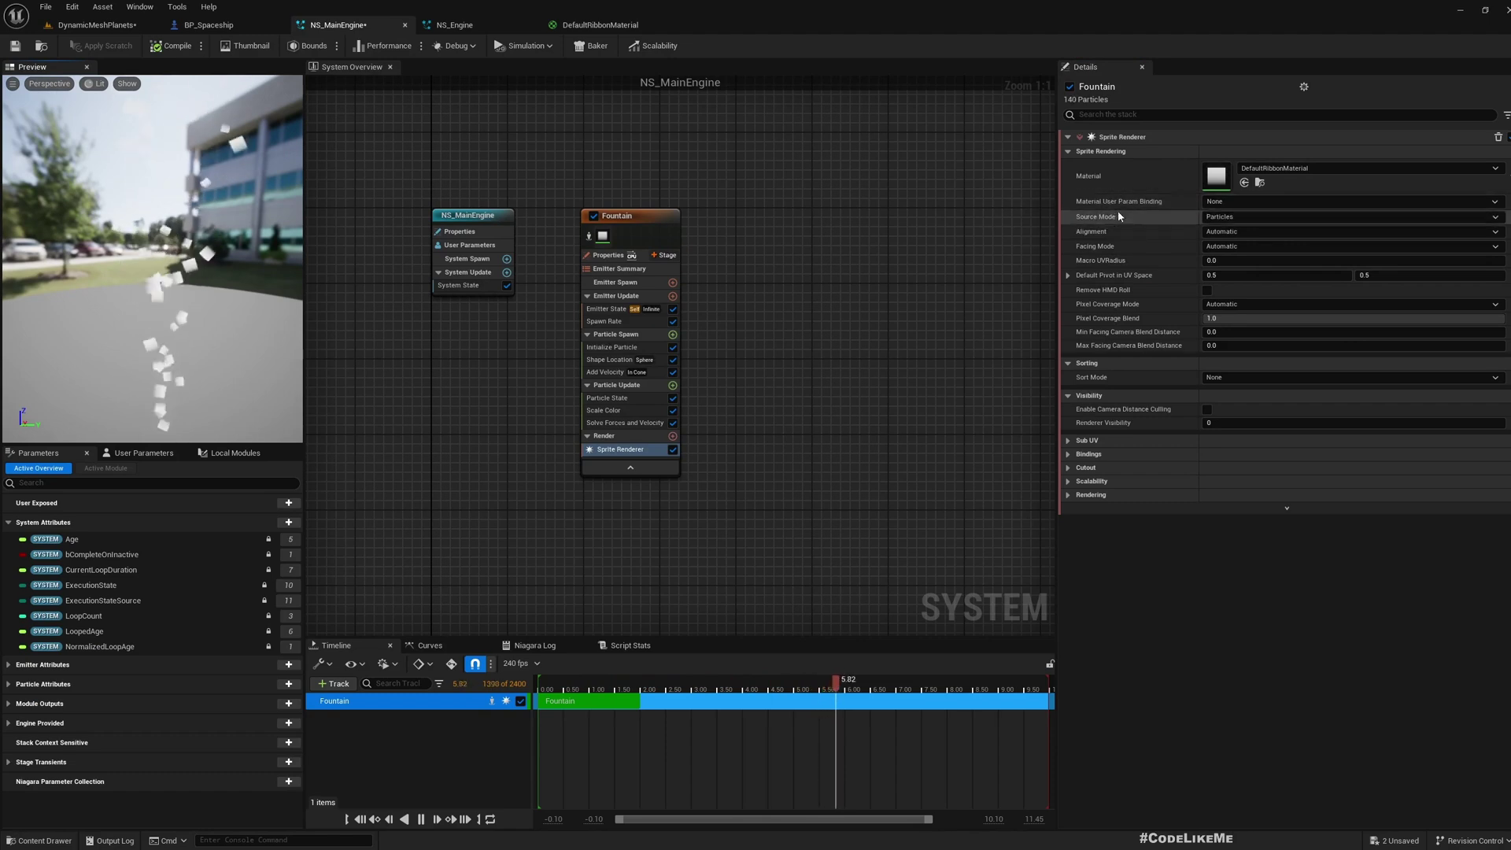
# Set the Sprite Renderer's alignment to Velocity Aligned and check the sprites' orientation in the preview.
pyautogui.click(1225, 231)
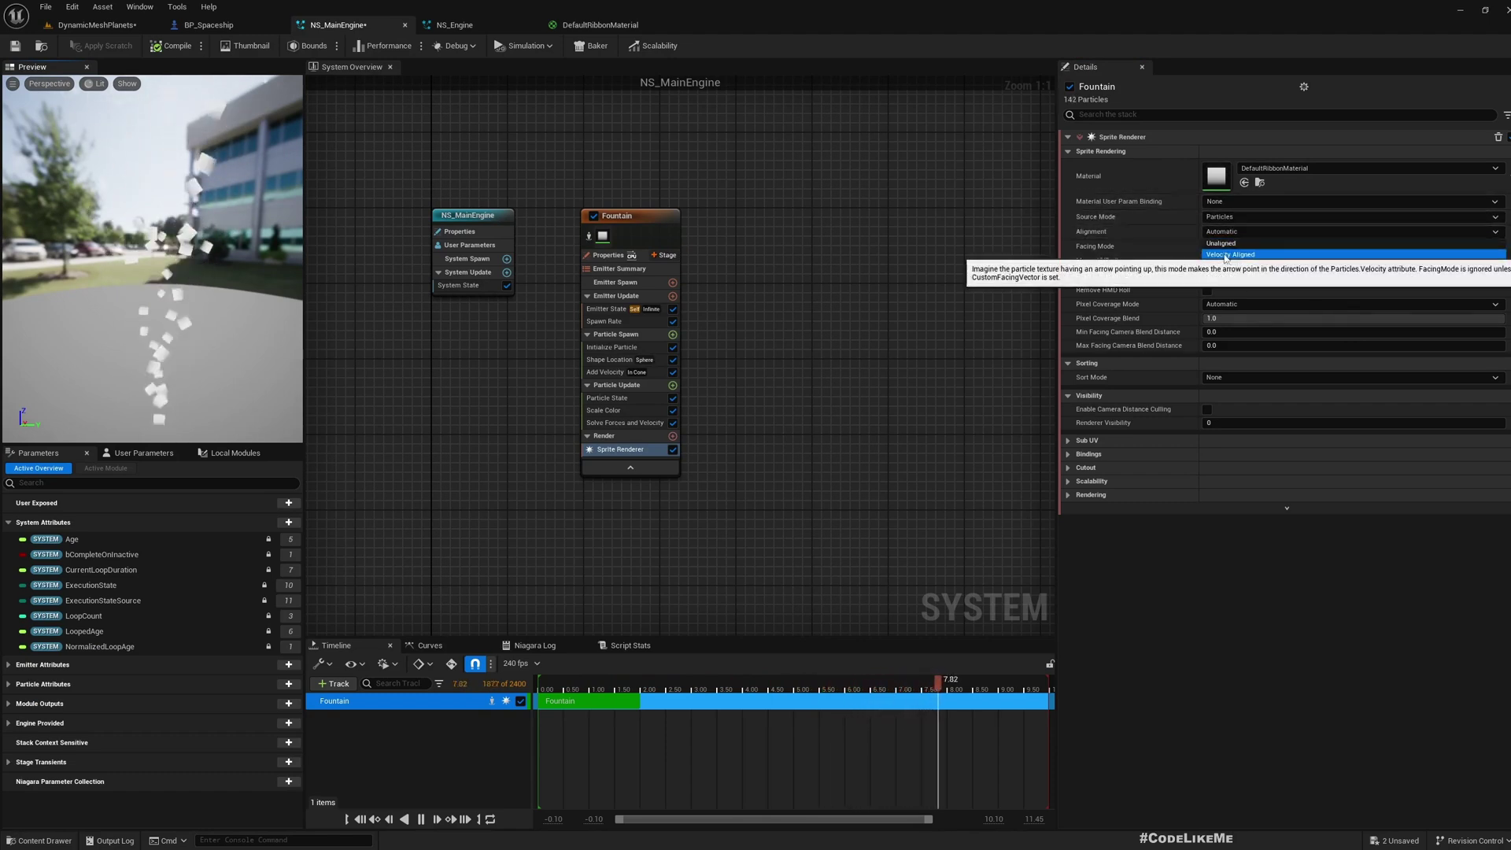
pyautogui.click(1226, 254)
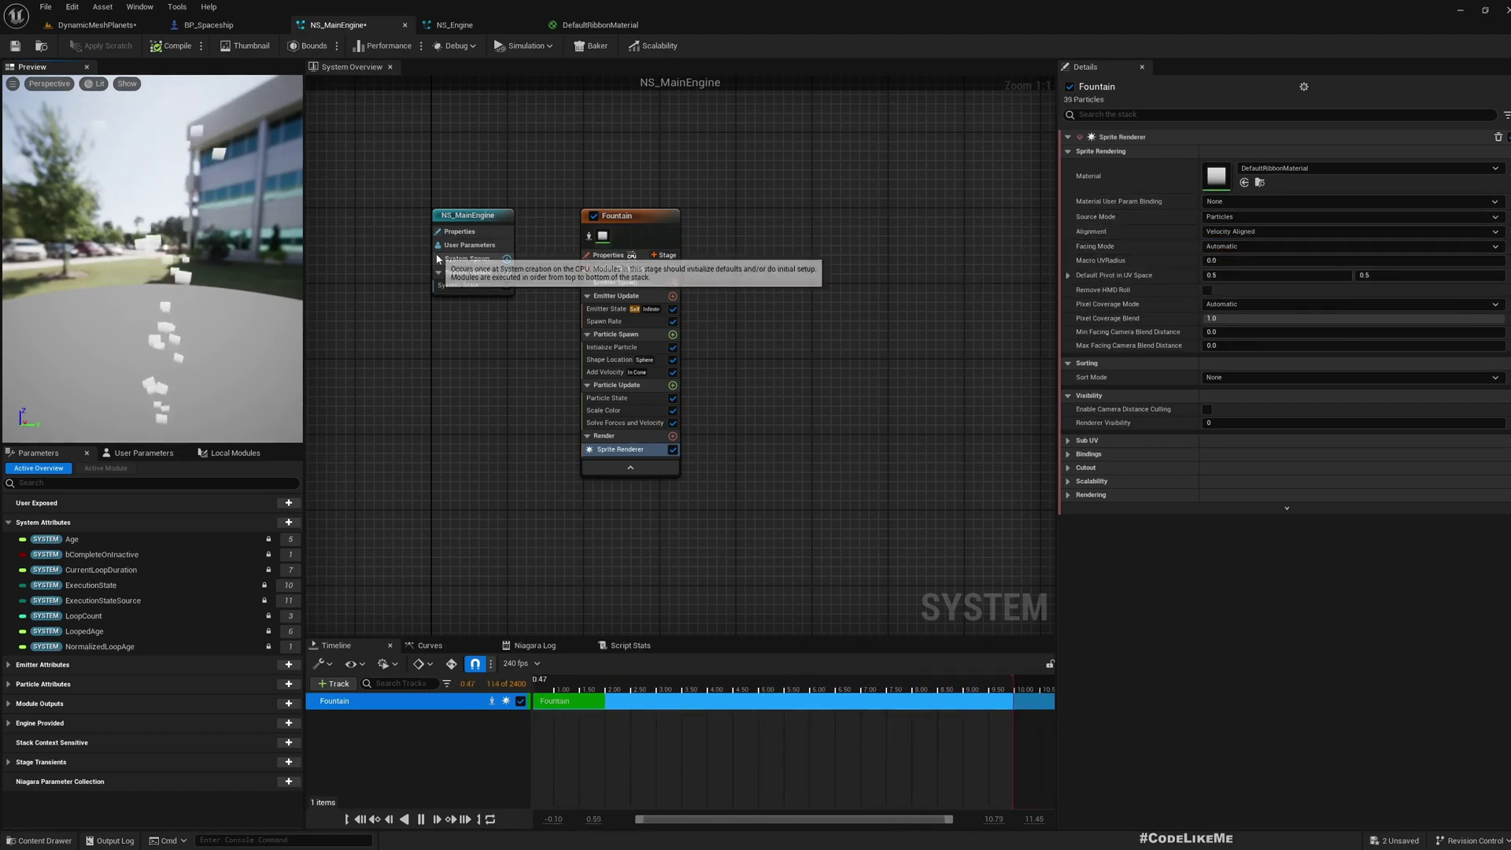
pyautogui.moveTo(159, 299); pyautogui.dragTo(179, 407)
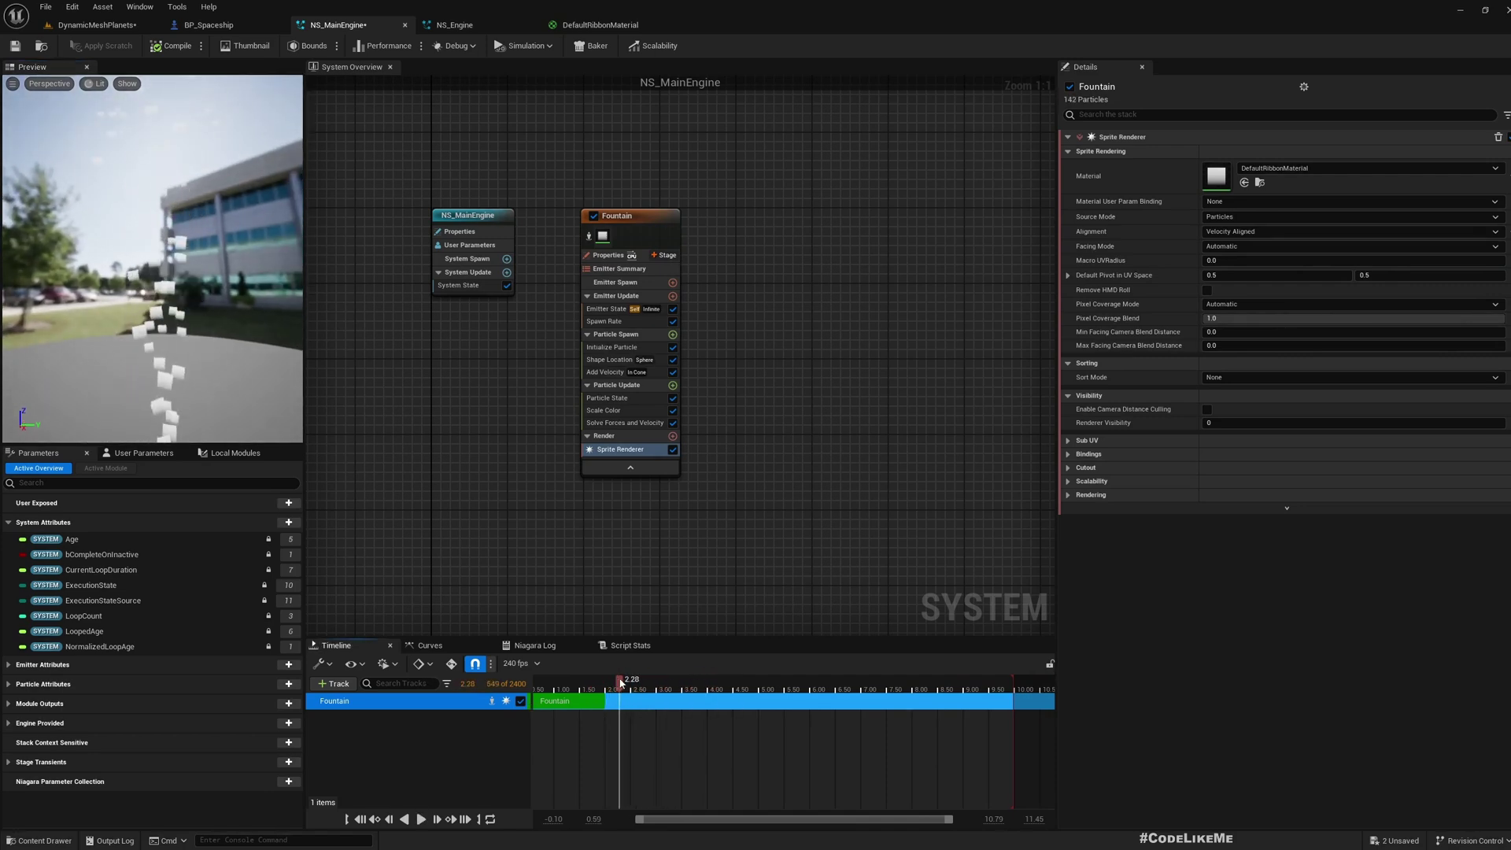
pyautogui.moveTo(178, 403)
pyautogui.mouseDown()
pyautogui.moveTo(158, 370)
pyautogui.moveTo(165, 396)
pyautogui.mouseUp()
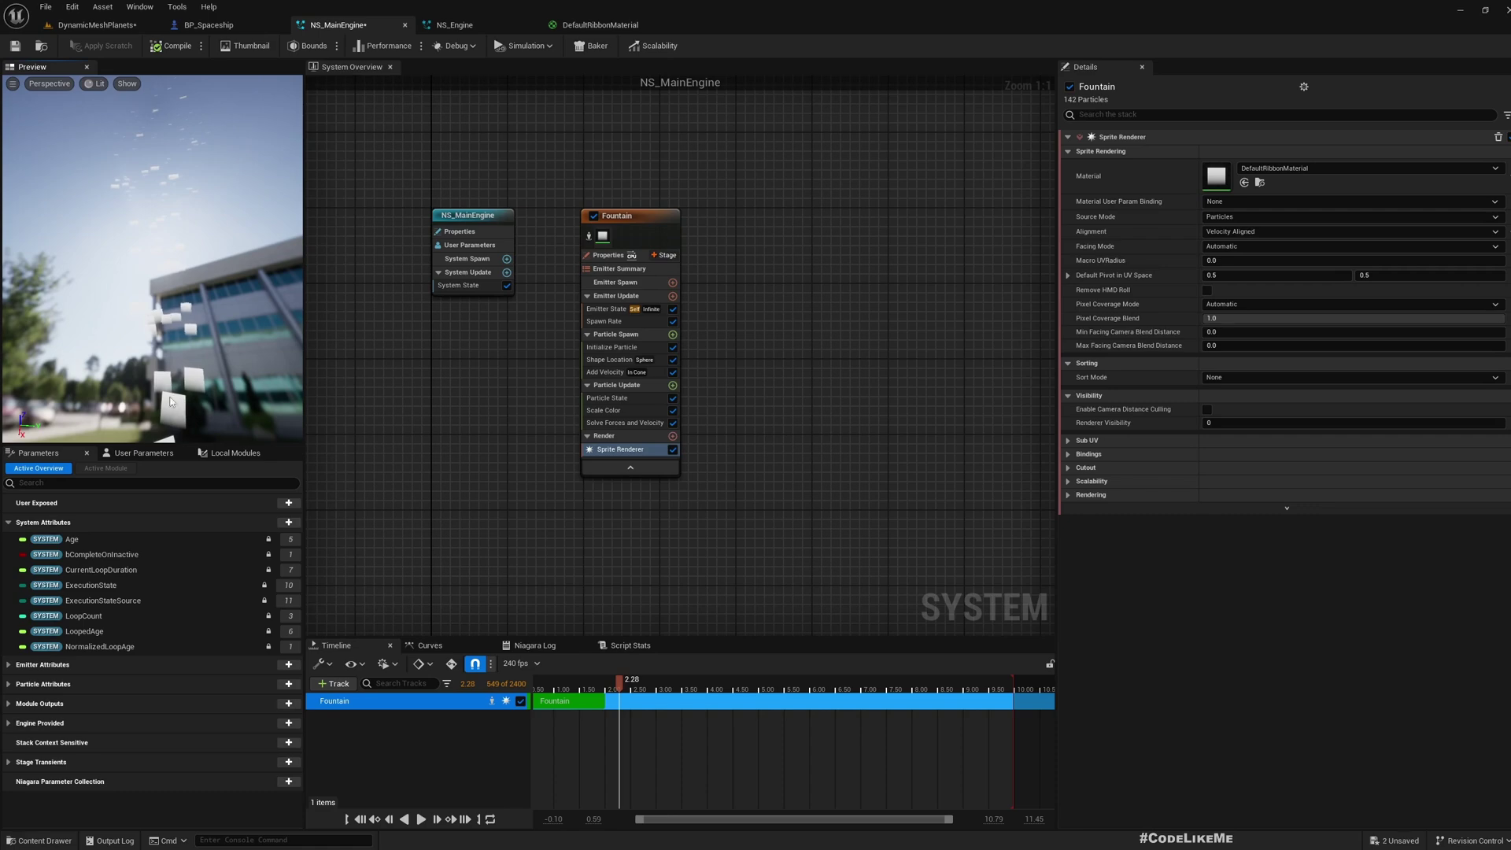
# In DefaultRibbonMaterial, connect the Mask (G) output directly to Multiply's B input, bypassing 1-x, apply it, and check the NS_MainEngine preview.
pyautogui.click(590, 26)
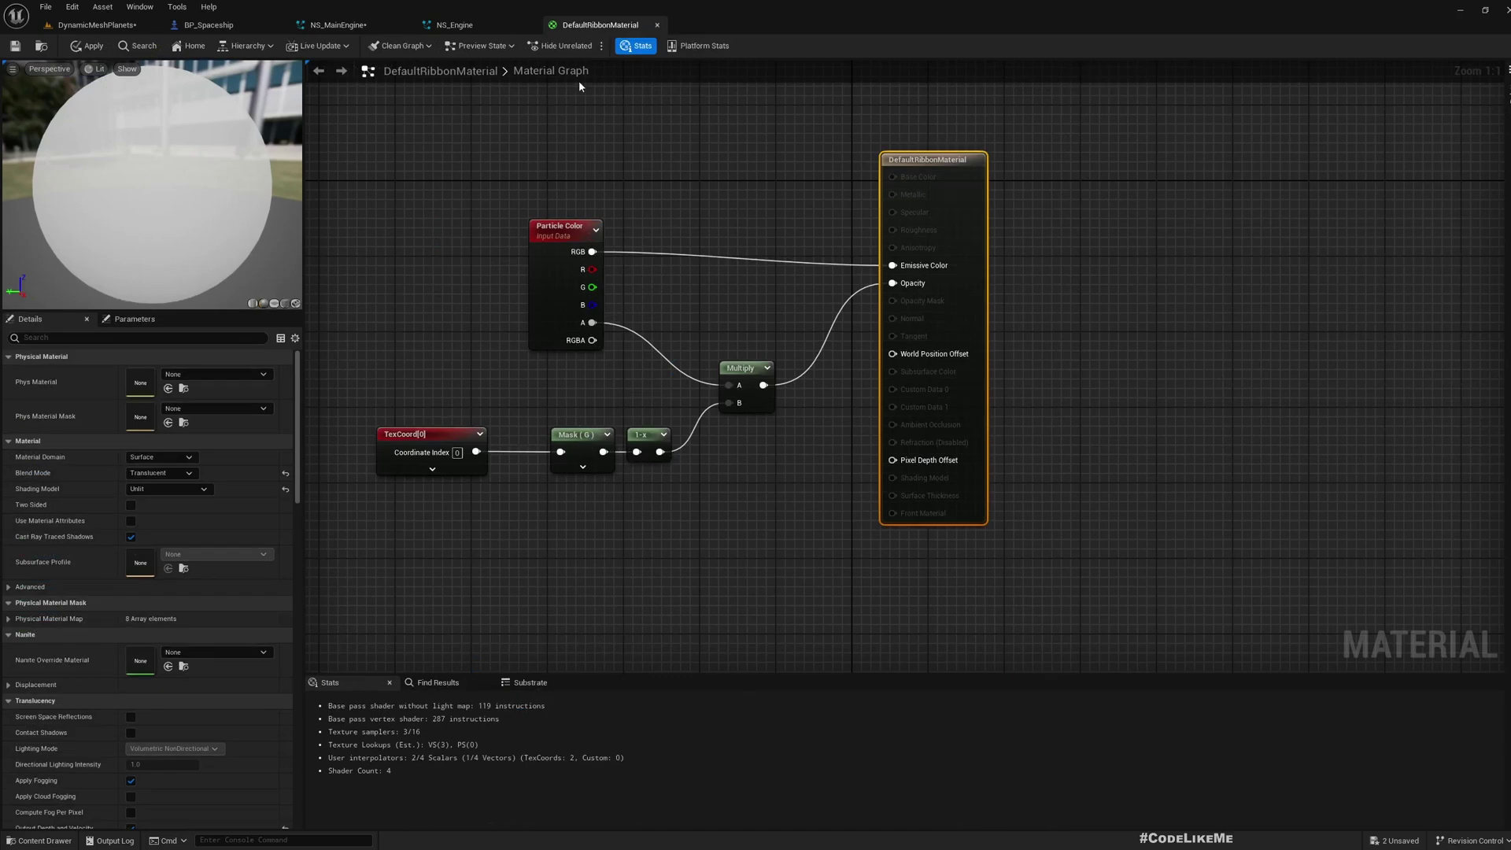
pyautogui.moveTo(653, 448); pyautogui.dragTo(679, 486)
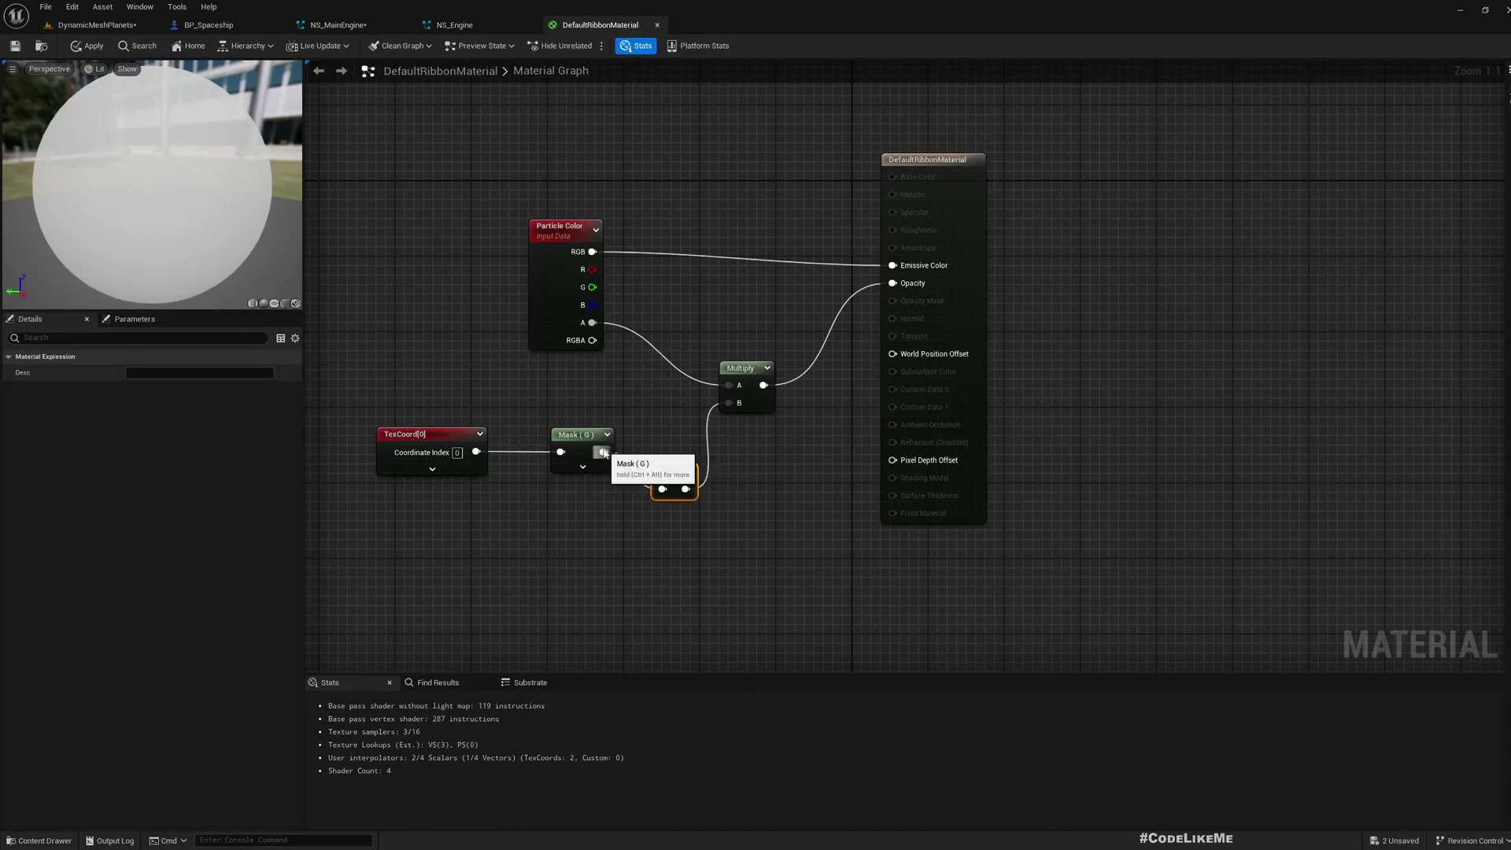
pyautogui.moveTo(604, 453); pyautogui.dragTo(730, 403)
pyautogui.click(88, 45)
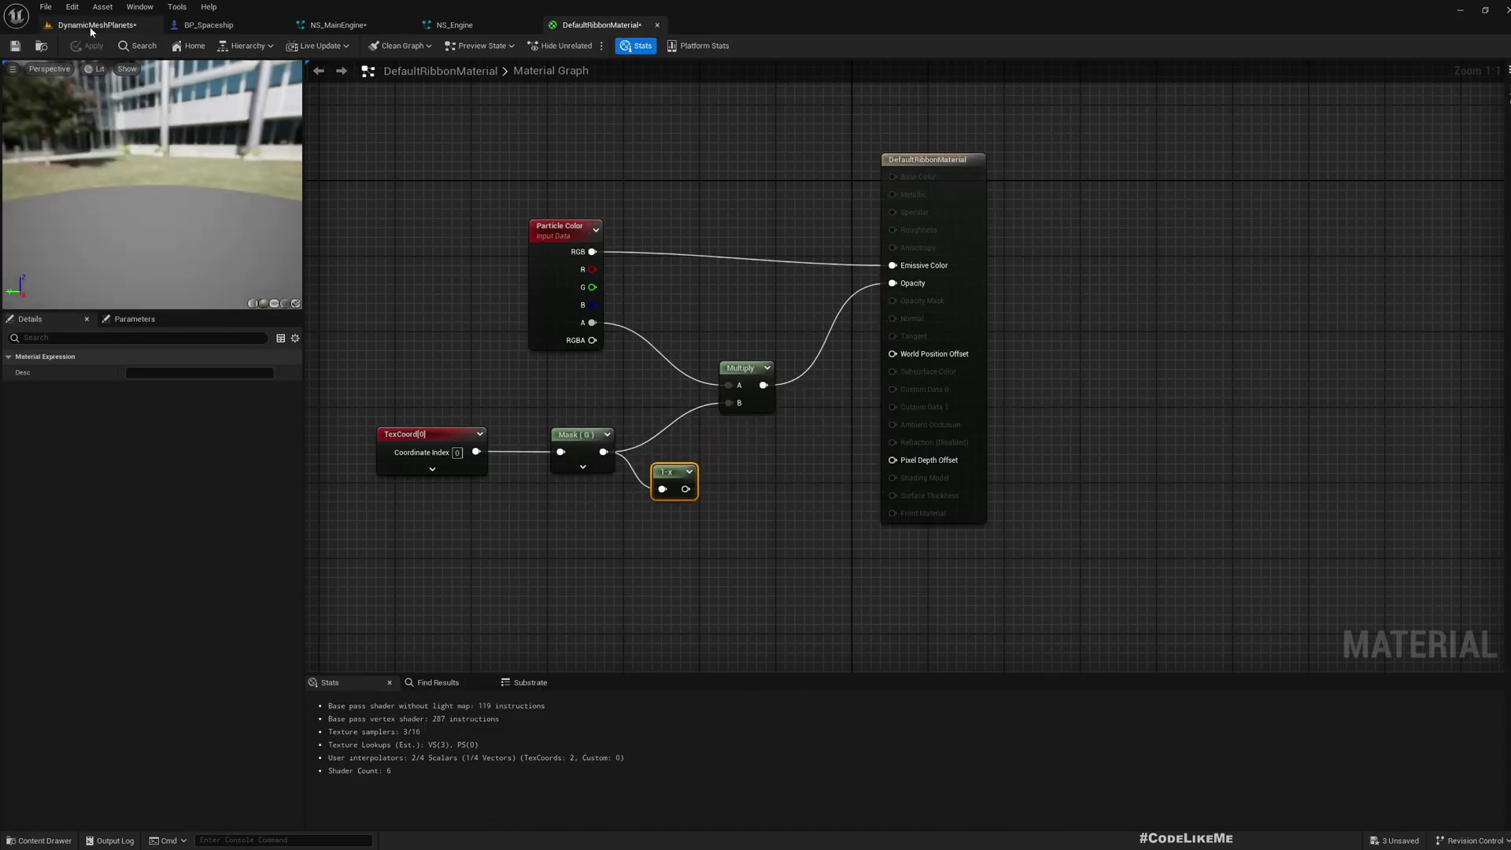
pyautogui.click(90, 25)
pyautogui.click(339, 25)
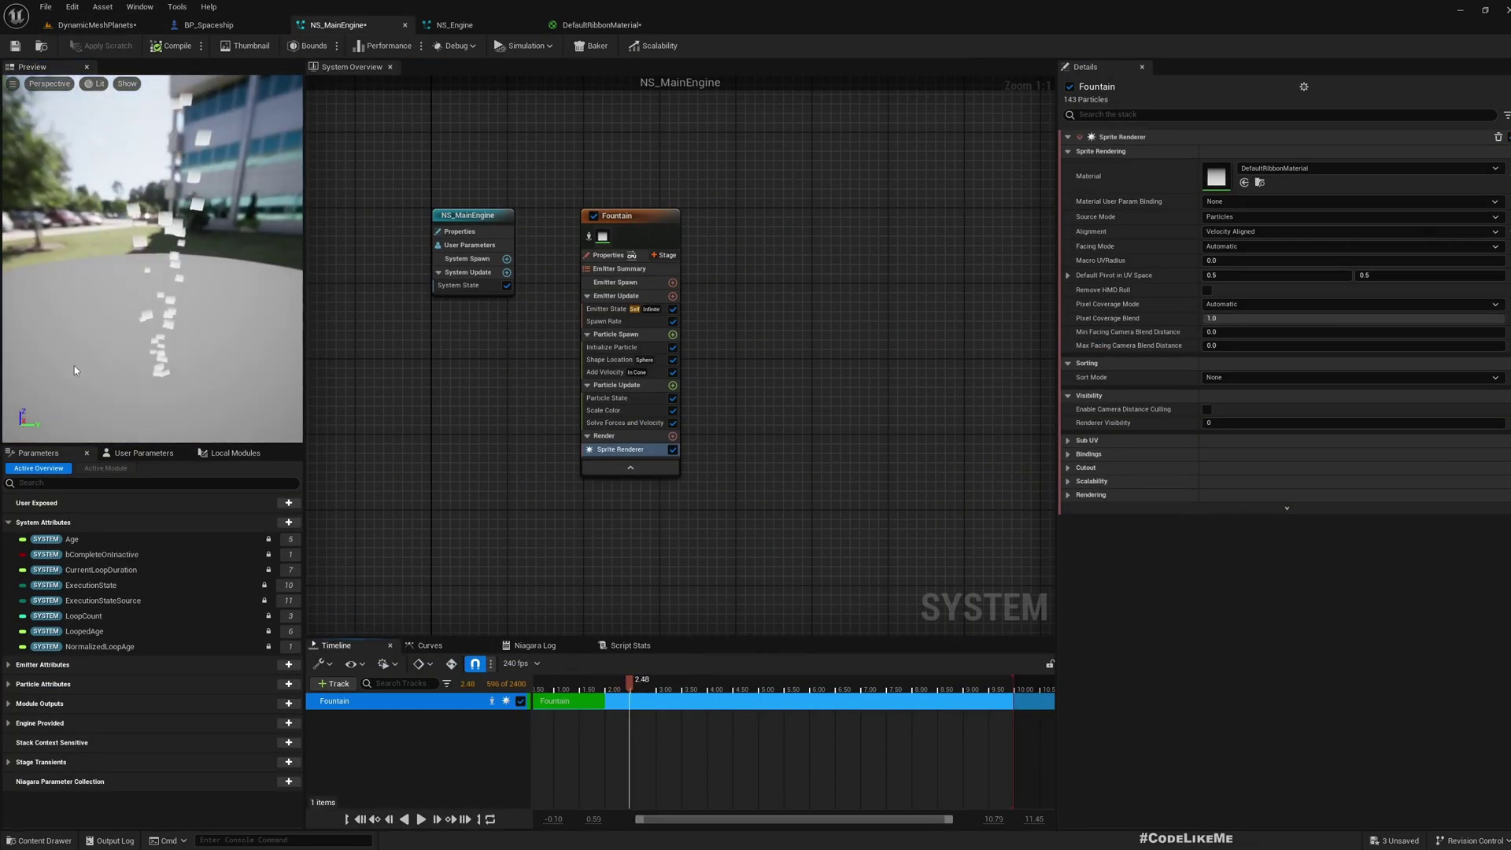
pyautogui.moveTo(75, 370)
pyautogui.mouseDown()
pyautogui.moveTo(86, 346)
pyautogui.moveTo(58, 370)
pyautogui.mouseUp()
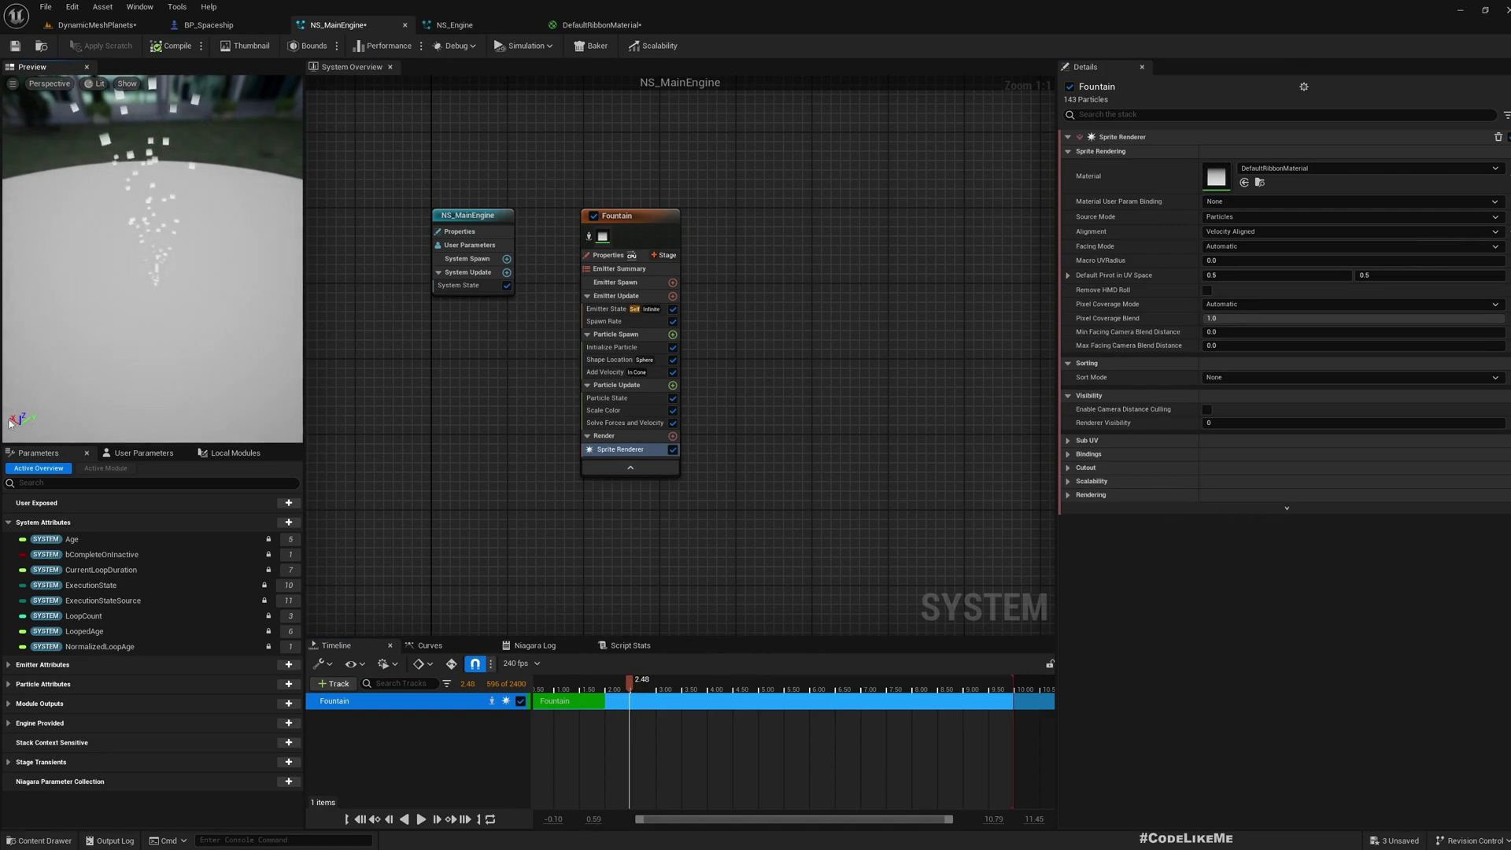
# Switch the Fountain emitter's Add Velocity module to Linear mode with a velocity of 1, 0, 0.
pyautogui.click(618, 361)
pyautogui.click(614, 372)
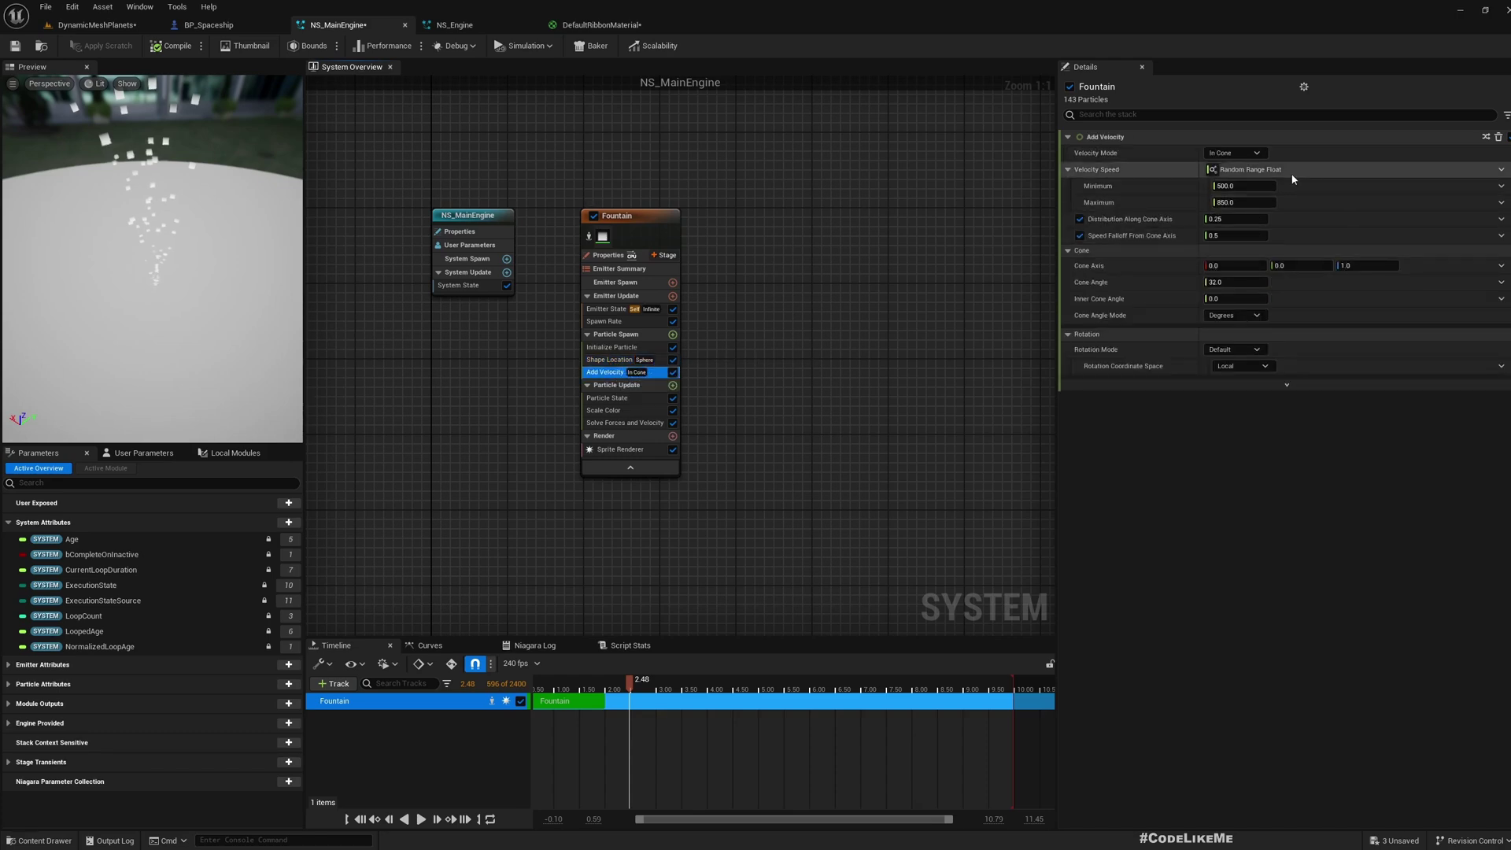
pyautogui.click(1233, 152)
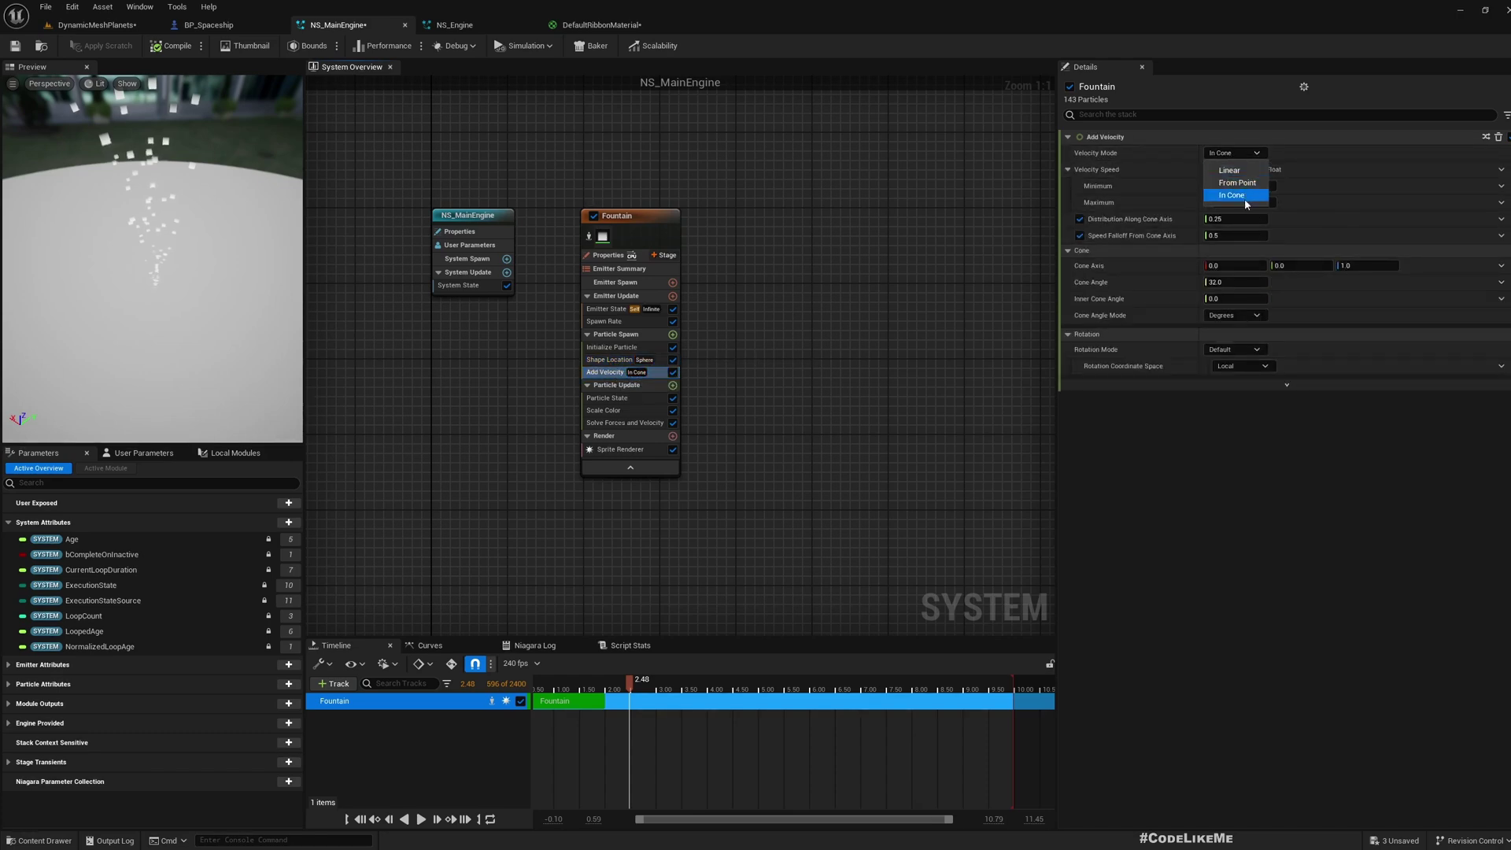
pyautogui.click(1236, 171)
pyautogui.click(1238, 169)
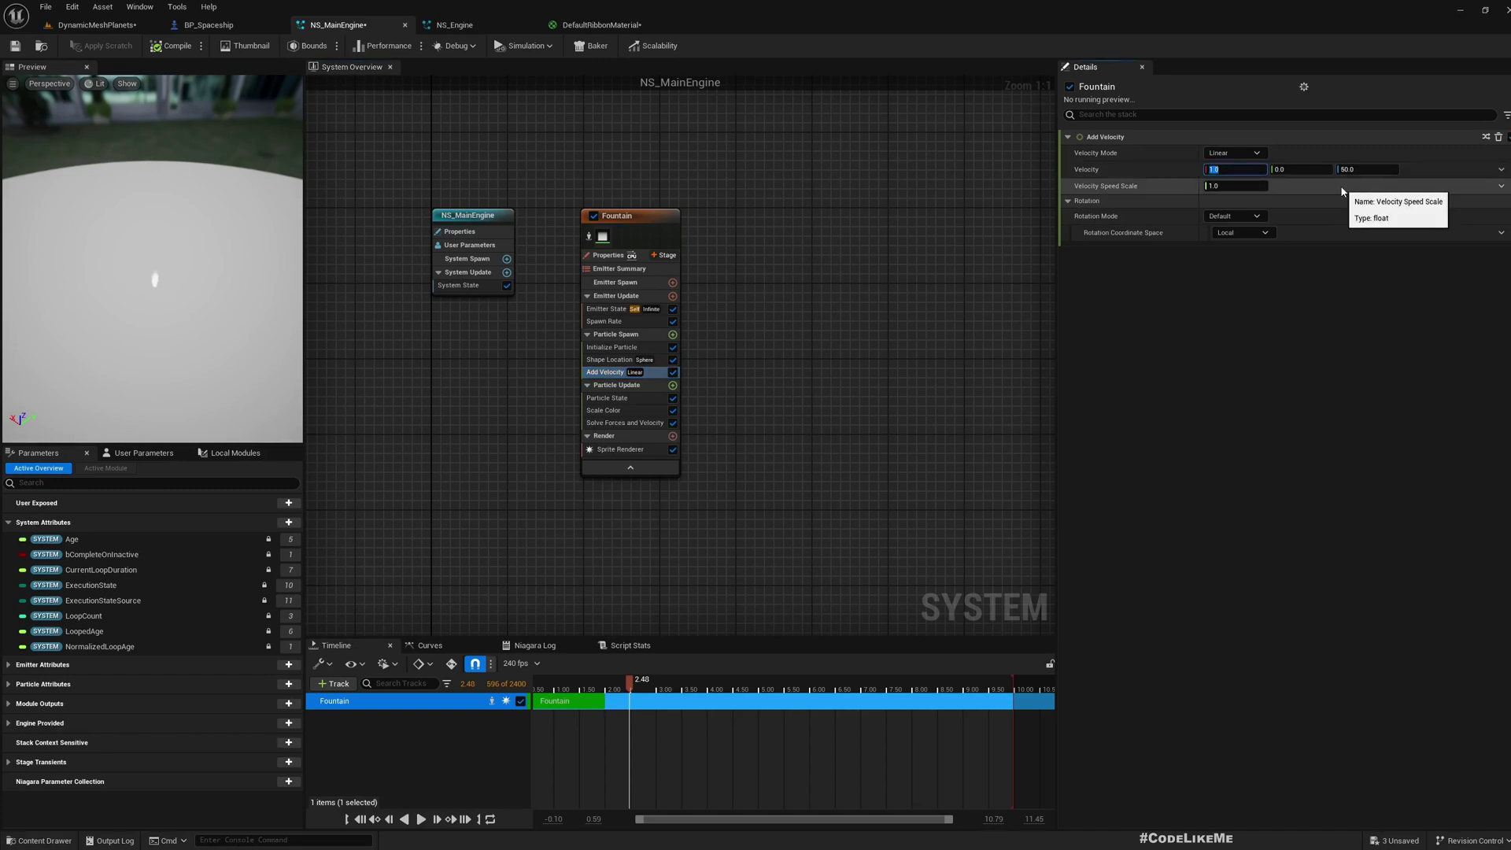
pyautogui.click(1234, 186)
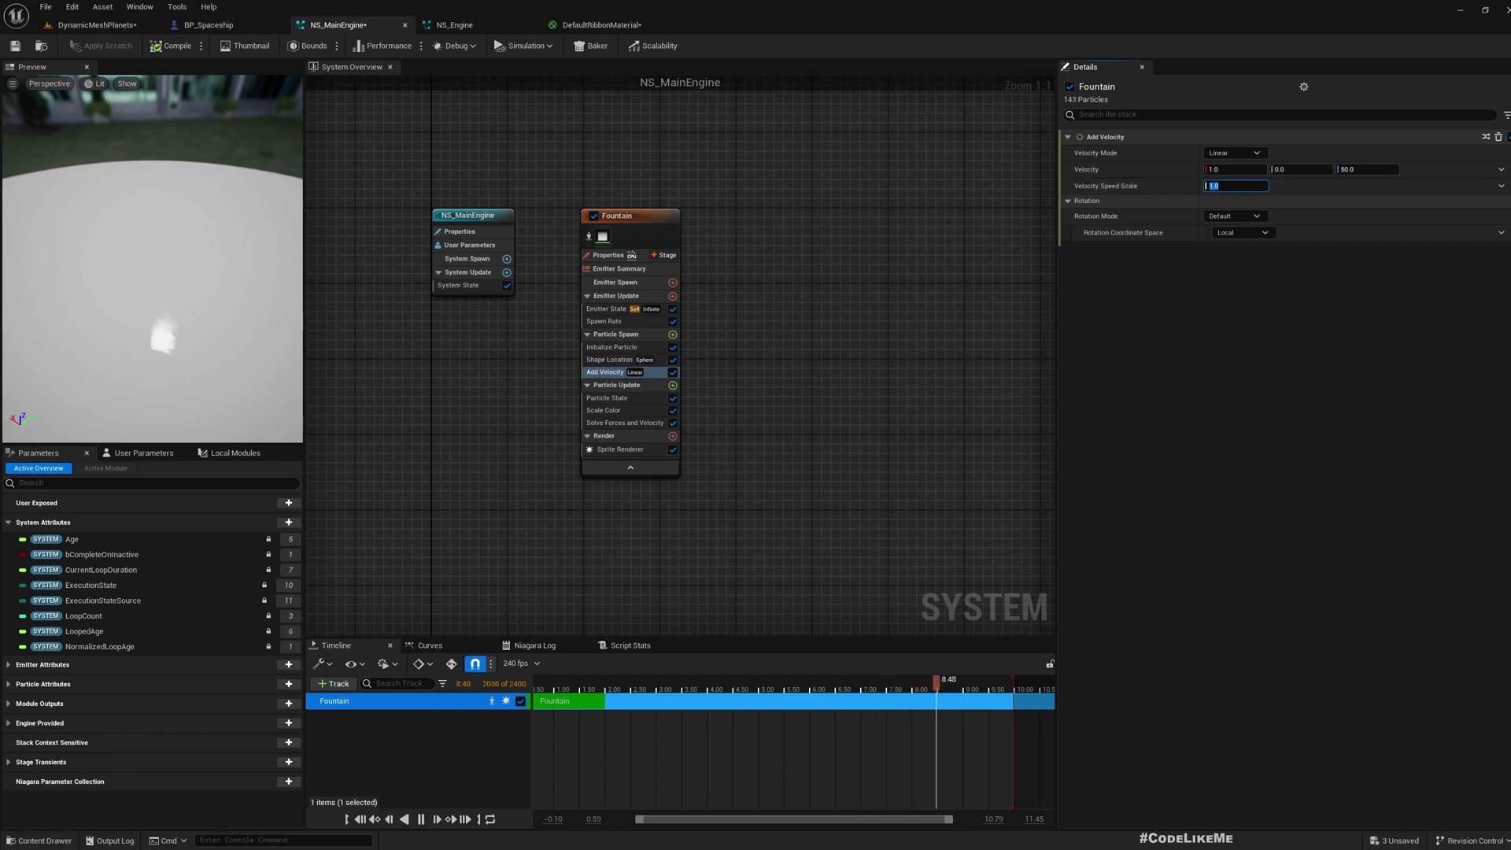
pyautogui.click(1375, 168)
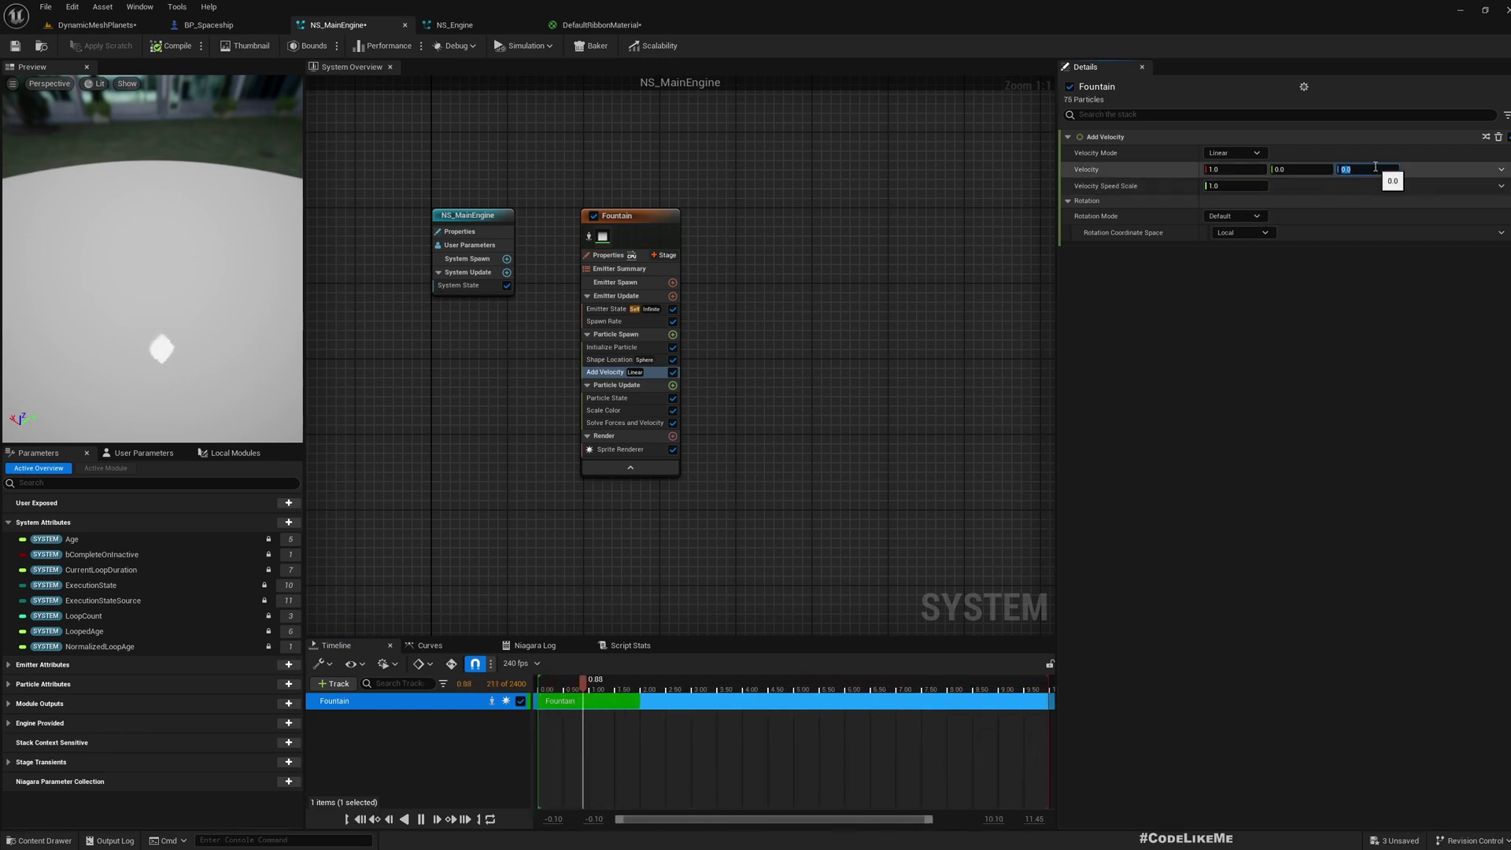
pyautogui.moveTo(143, 295)
pyautogui.mouseDown()
pyautogui.moveTo(229, 299)
pyautogui.moveTo(150, 288)
pyautogui.mouseUp()
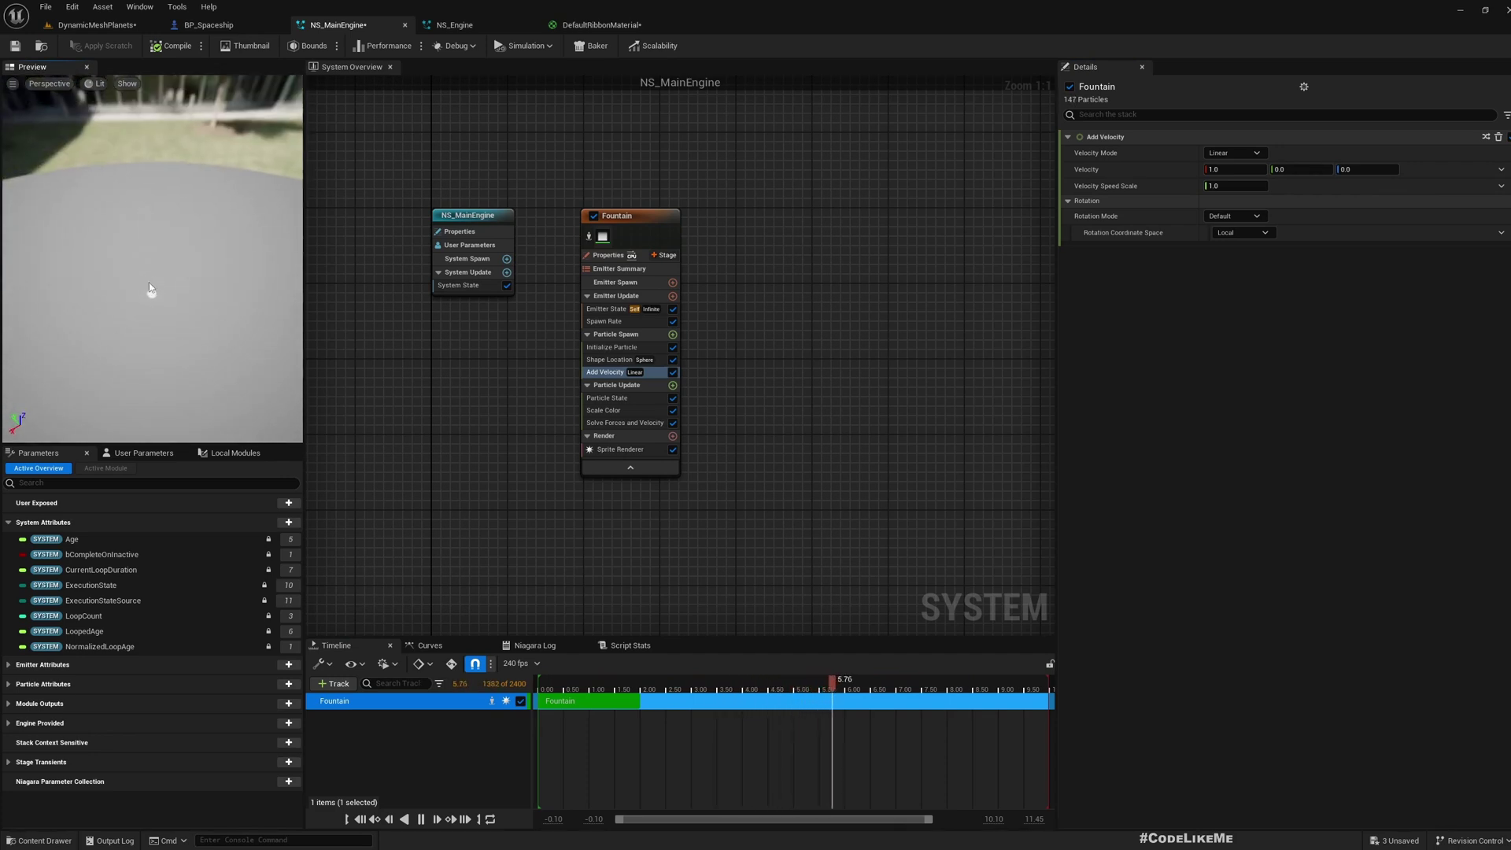
# Set the Add Velocity module's Velocity Speed Scale to 10000 and save NS_MainEngine.
pyautogui.click(1234, 186)
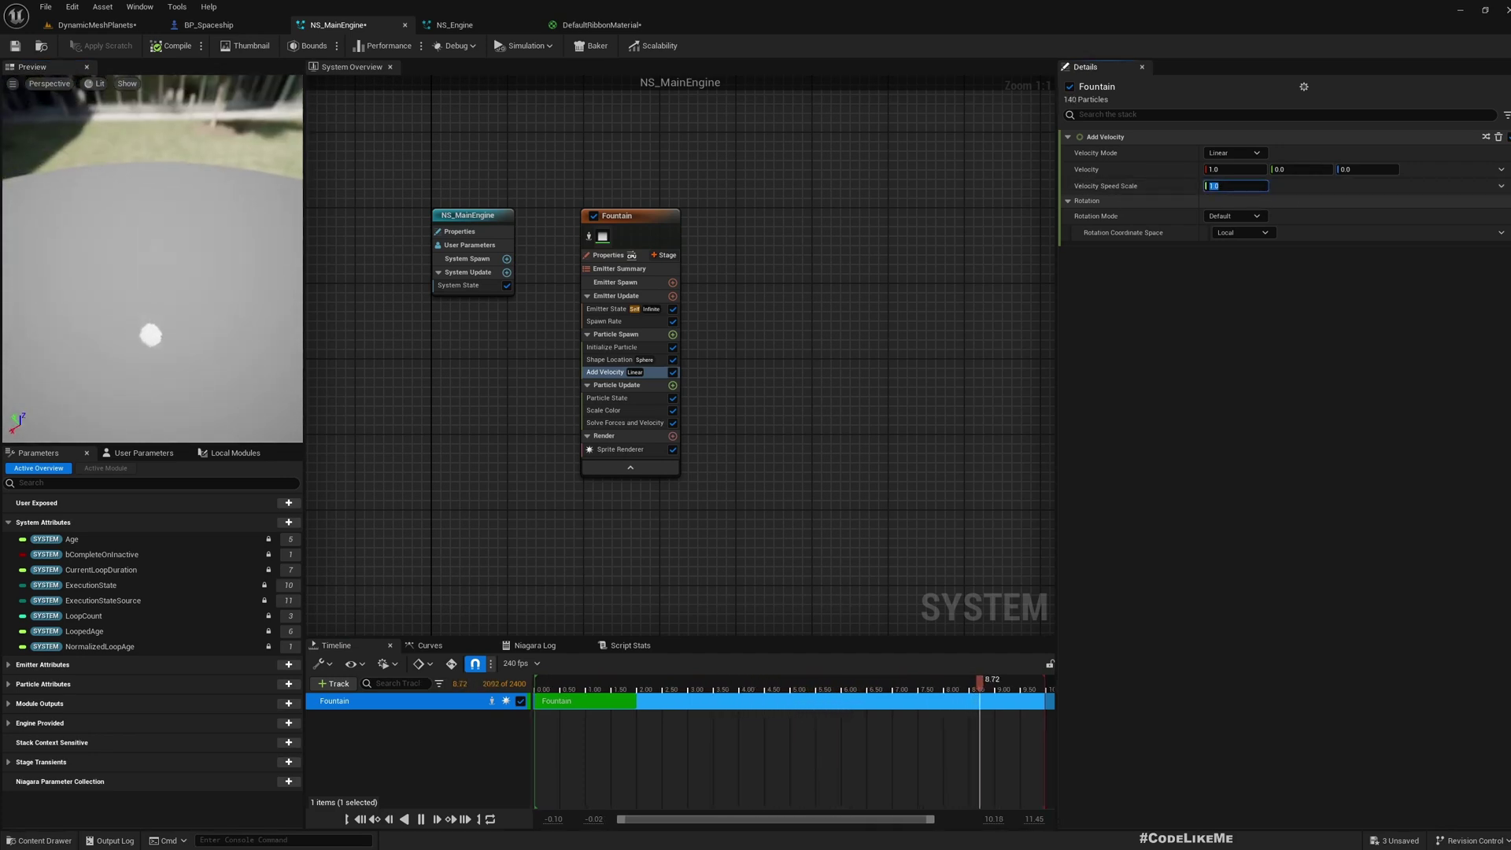
pyautogui.write('10000')
pyautogui.moveTo(201, 320); pyautogui.dragTo(79, 36)
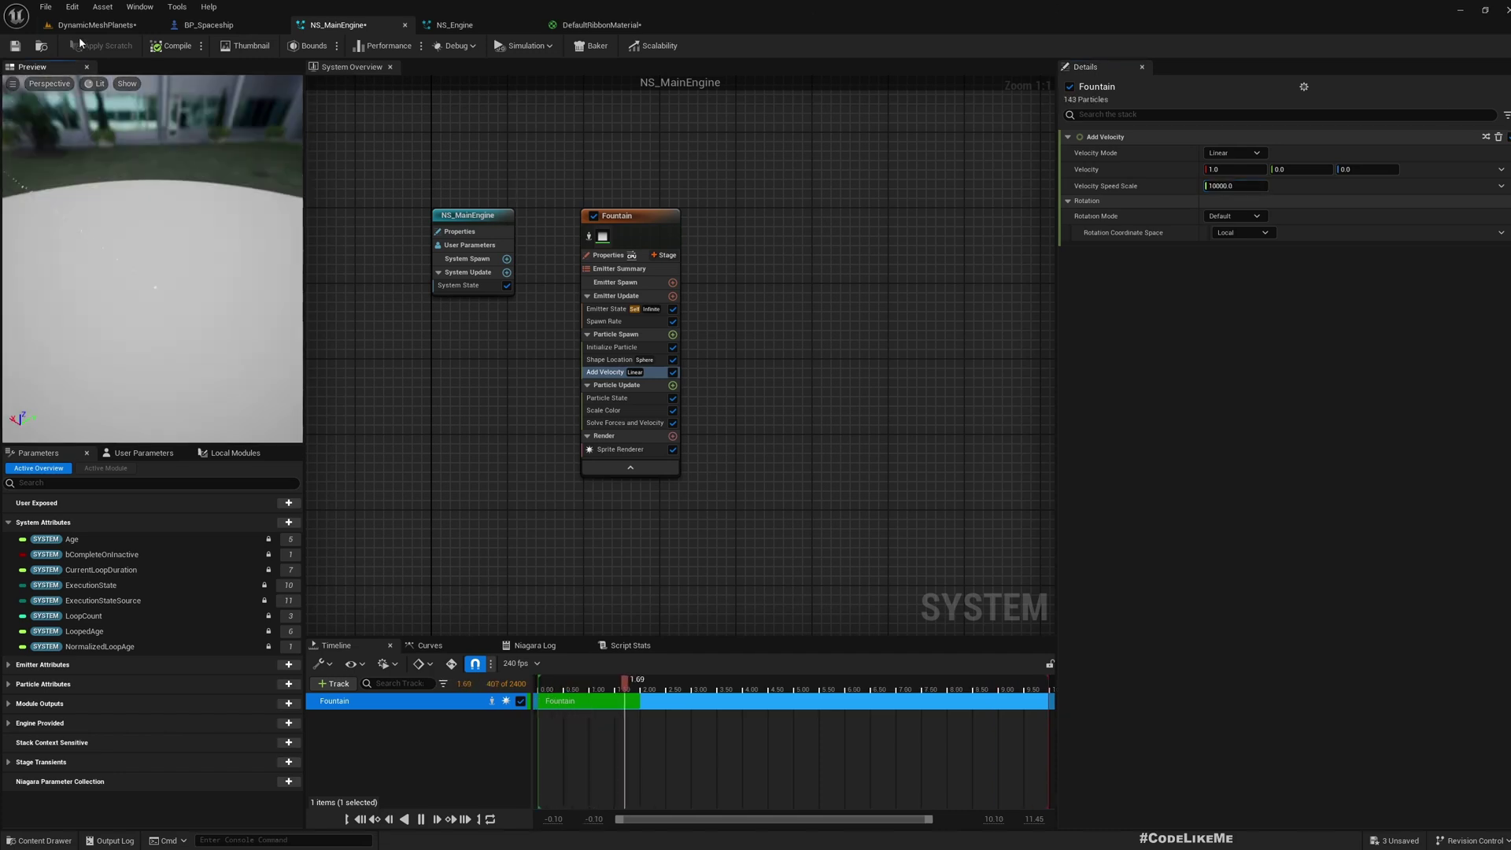
pyautogui.click(14, 49)
# Add the NS_MainEngine system from the SpaceShip folder to the BP_Spaceship blueprint as a component under CLM_Shuttle.
pyautogui.click(95, 25)
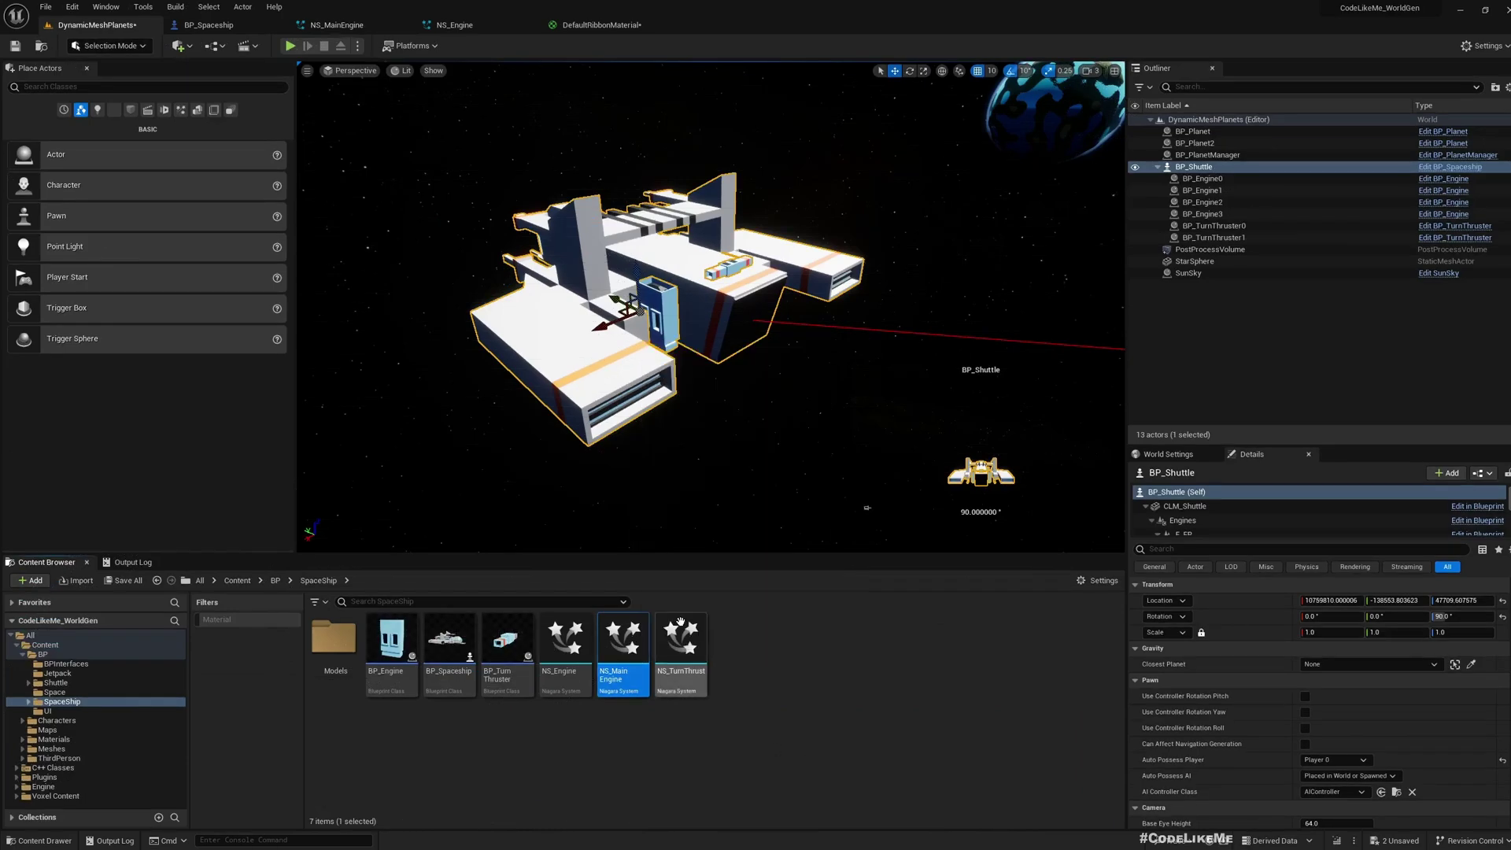
pyautogui.press('d')
pyautogui.moveTo(827, 352); pyautogui.dragTo(826, 361, button='right')
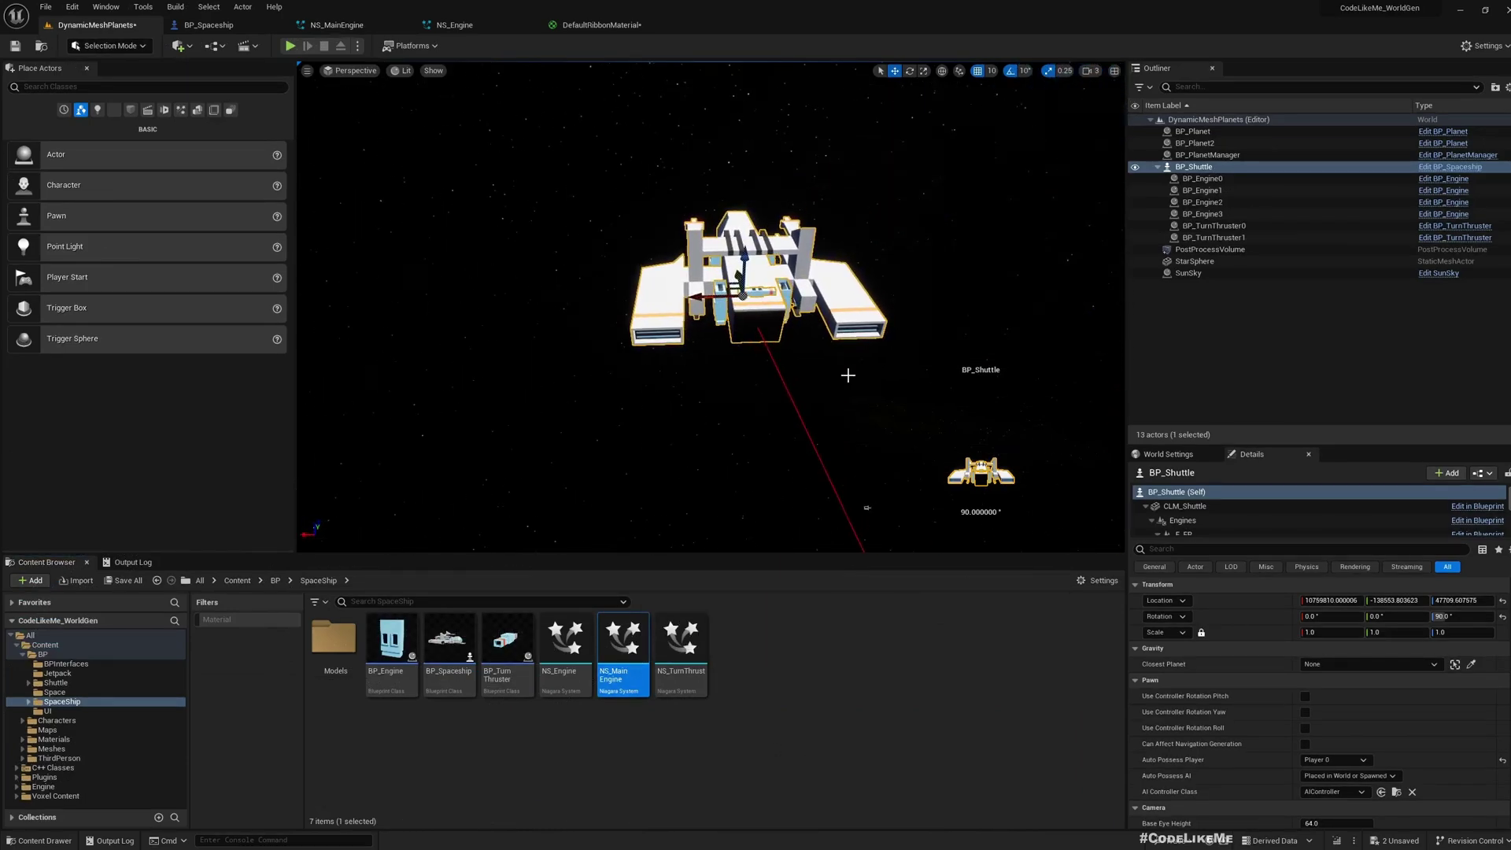
pyautogui.click(208, 25)
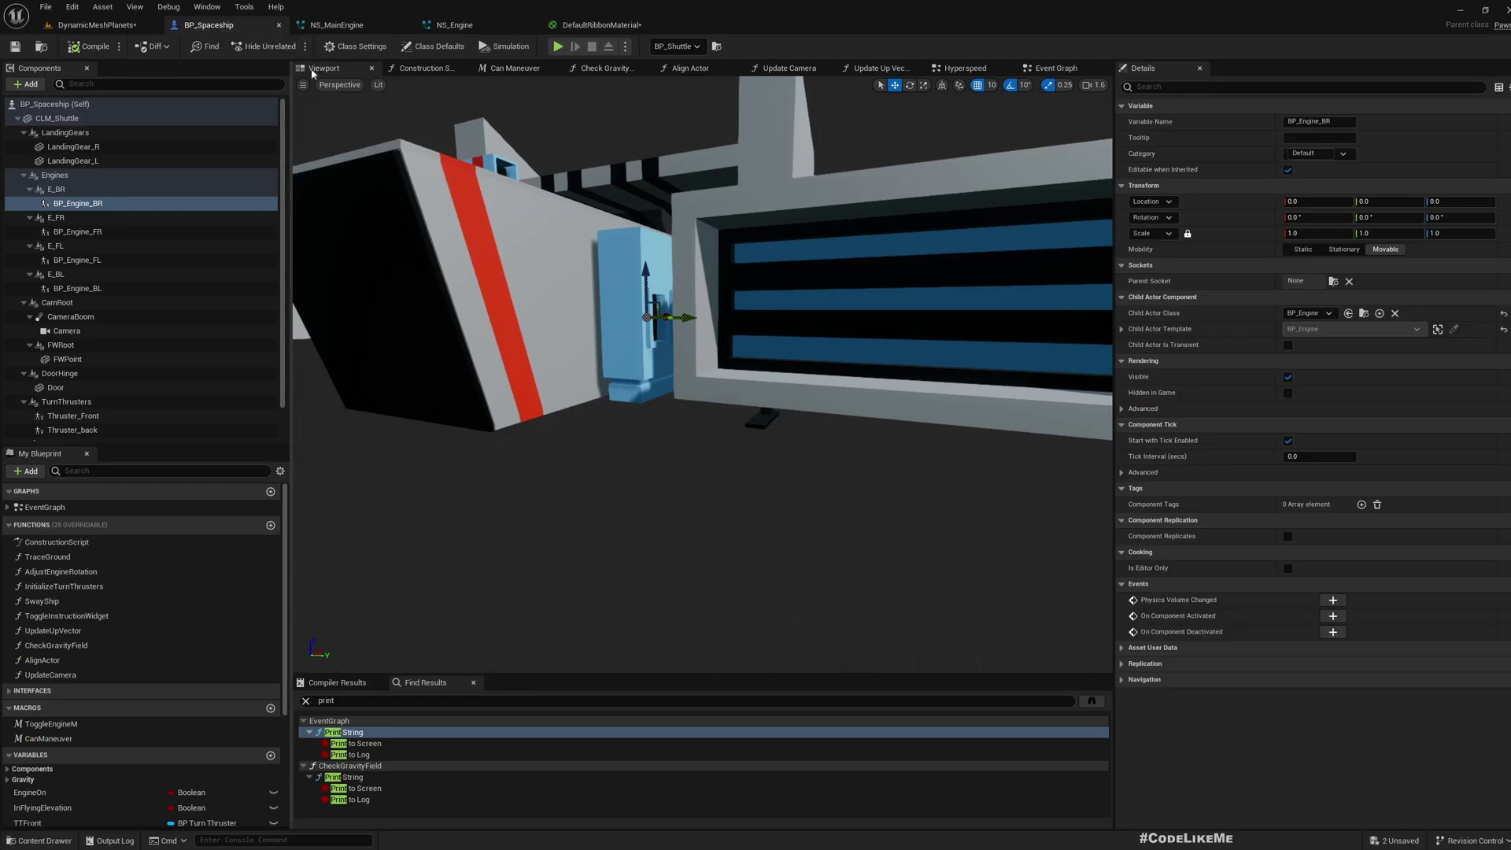
pyautogui.click(59, 135)
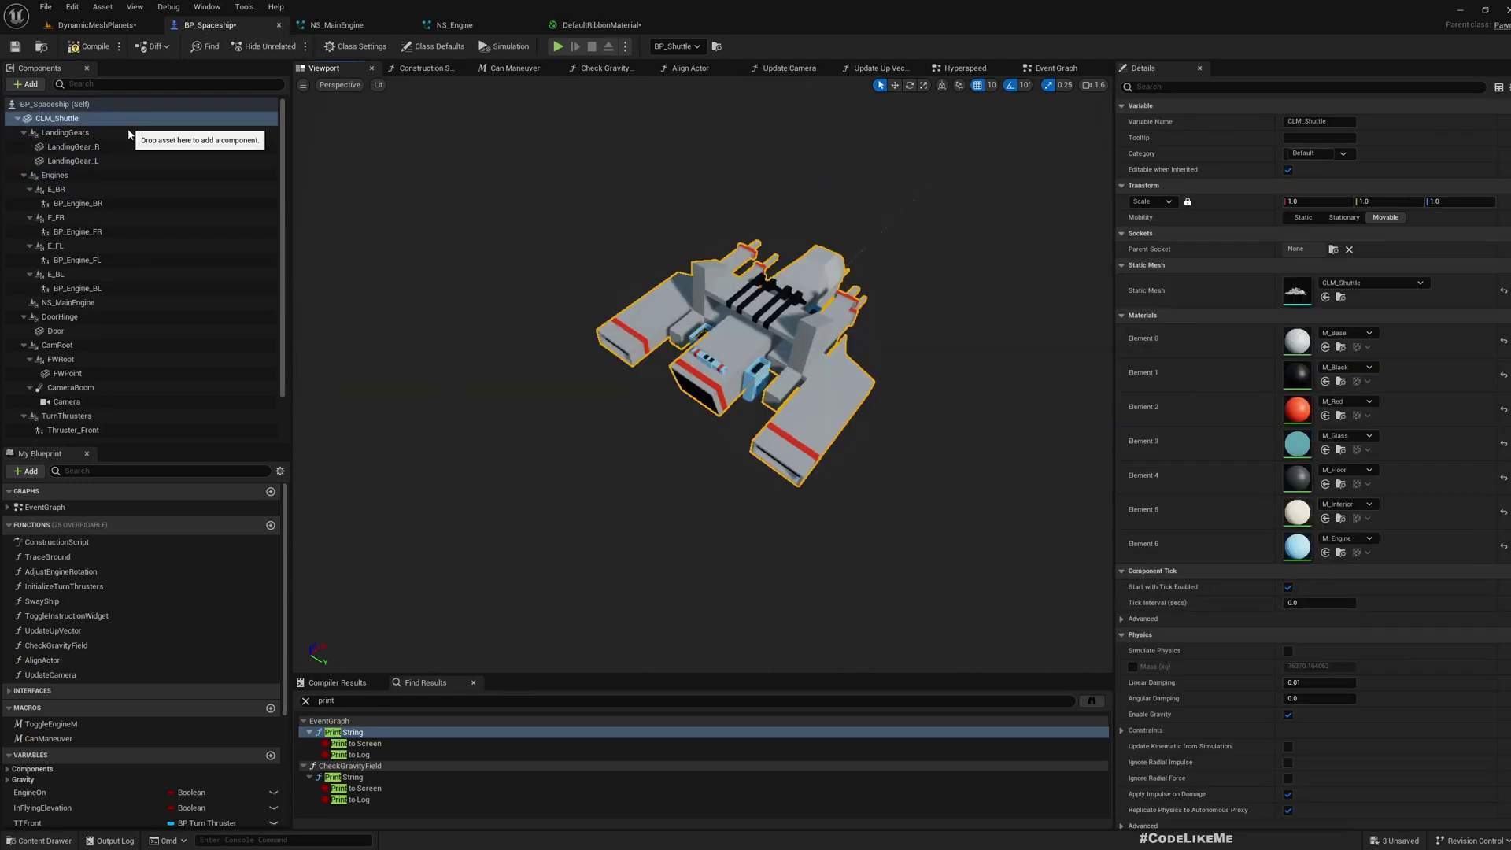
# Rotate the NS_MainEngine component 180° about Z and move it into the engine exhaust at about -2010, 1610, 600.
pyautogui.scroll(-2, 162, 290)
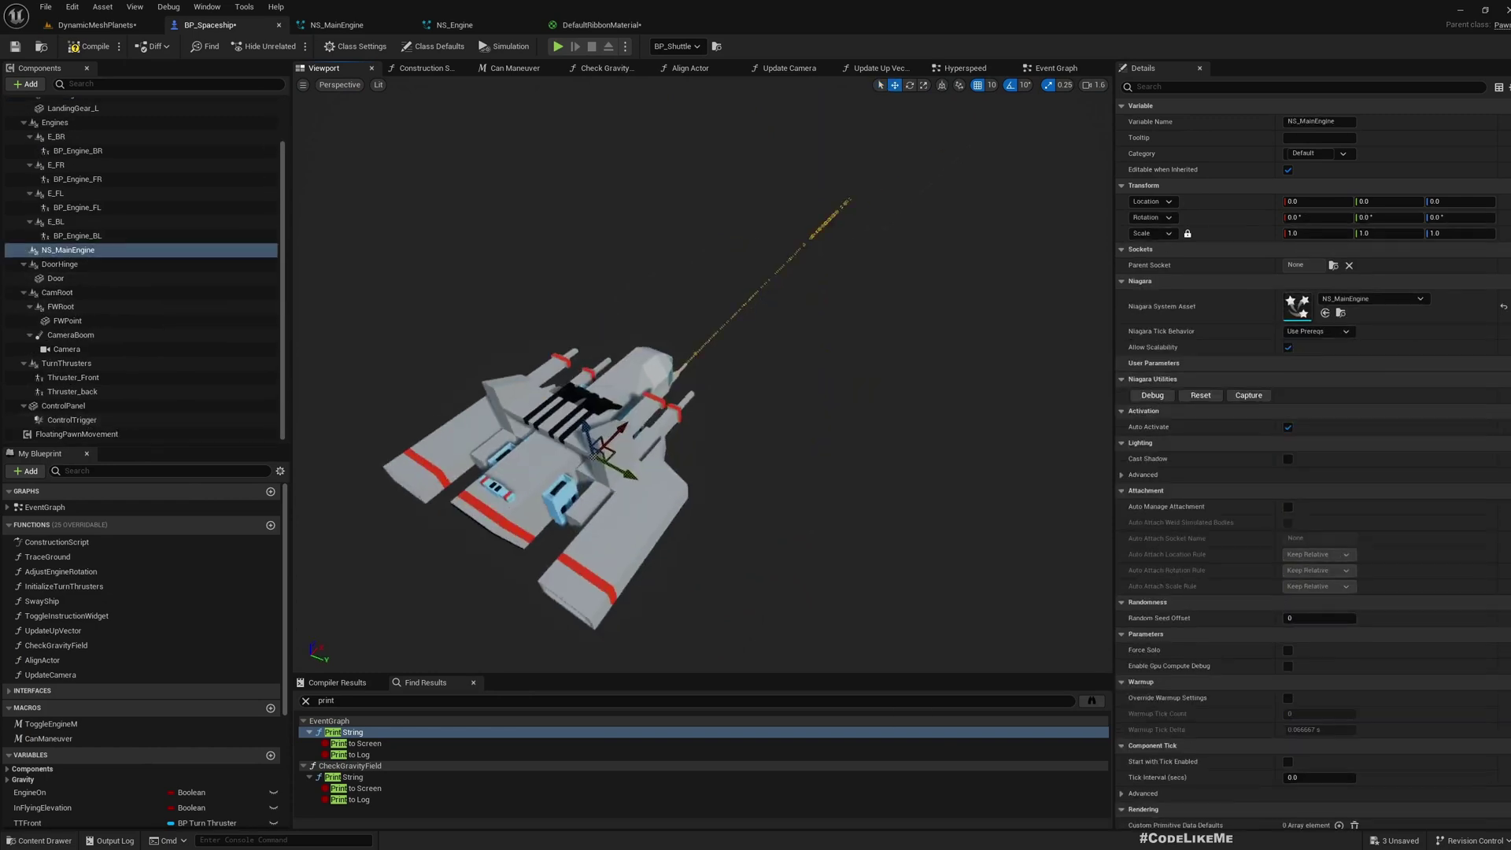
pyautogui.moveTo(816, 365); pyautogui.dragTo(775, 393, button='right')
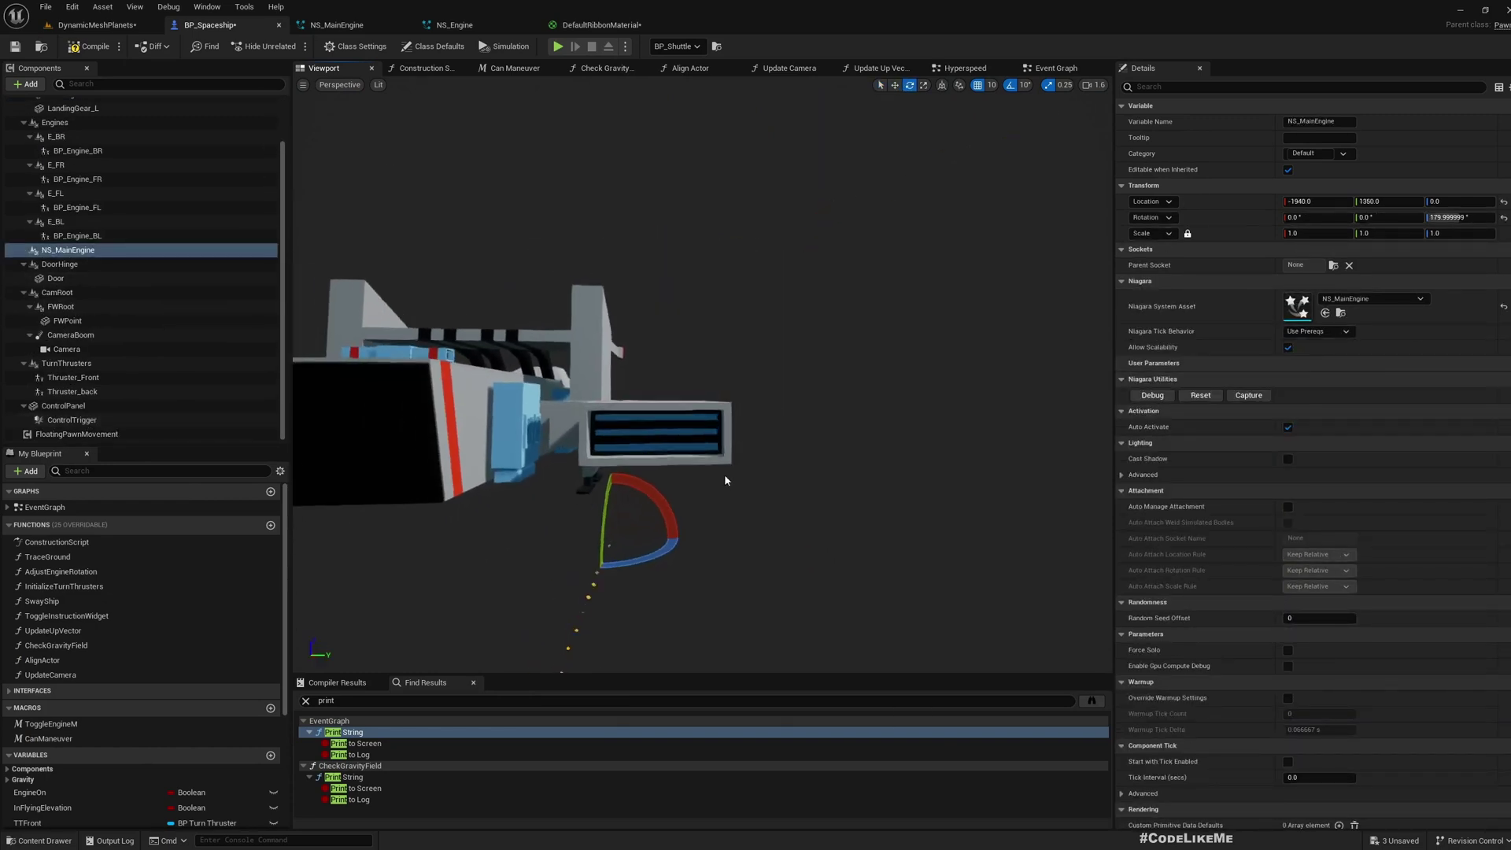
pyautogui.click(339, 84)
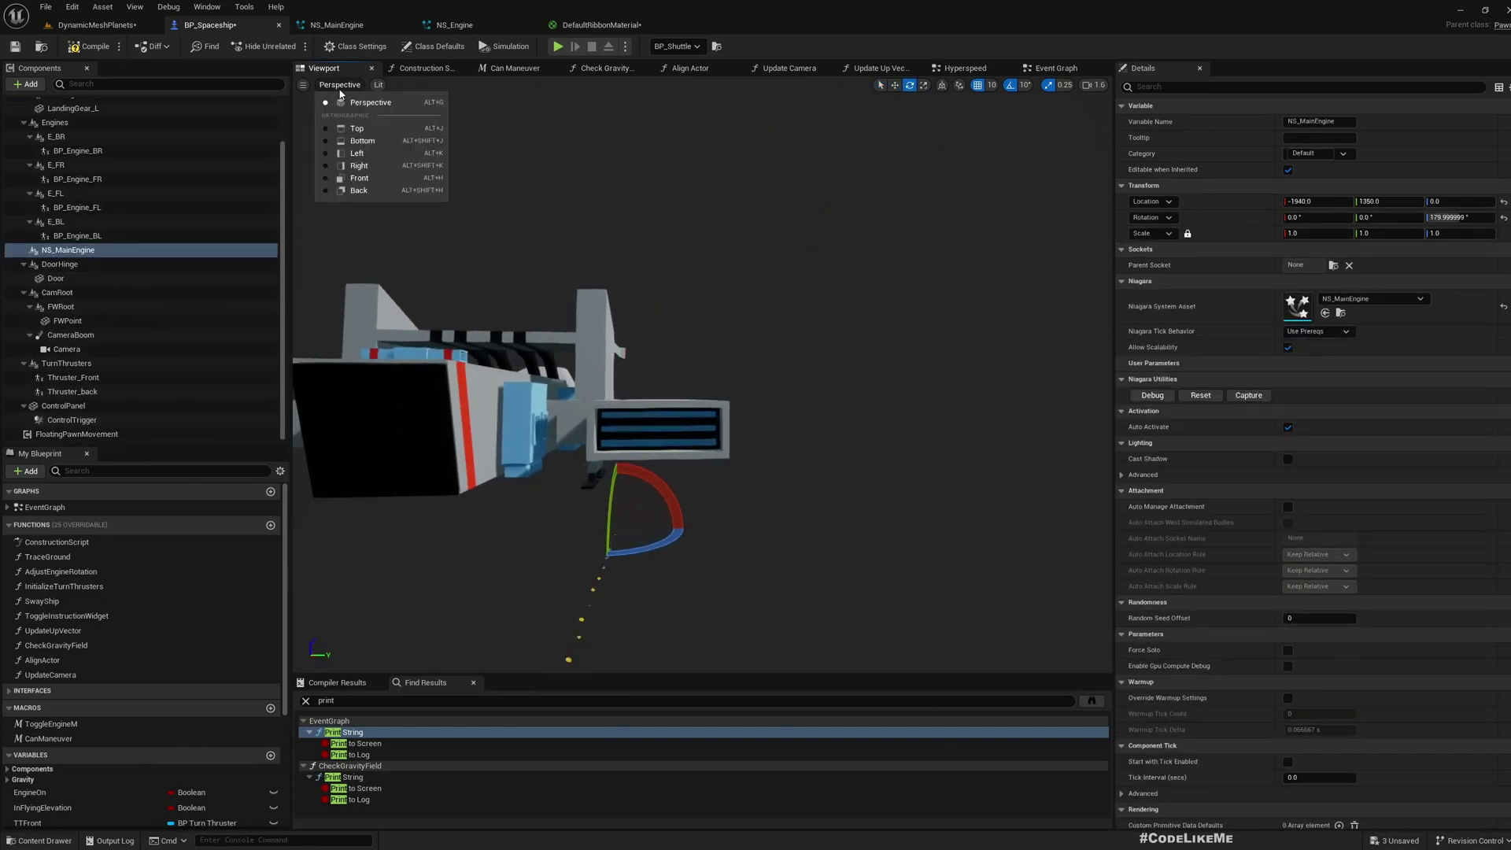
pyautogui.click(346, 152)
pyautogui.scroll(-14, 753, 386)
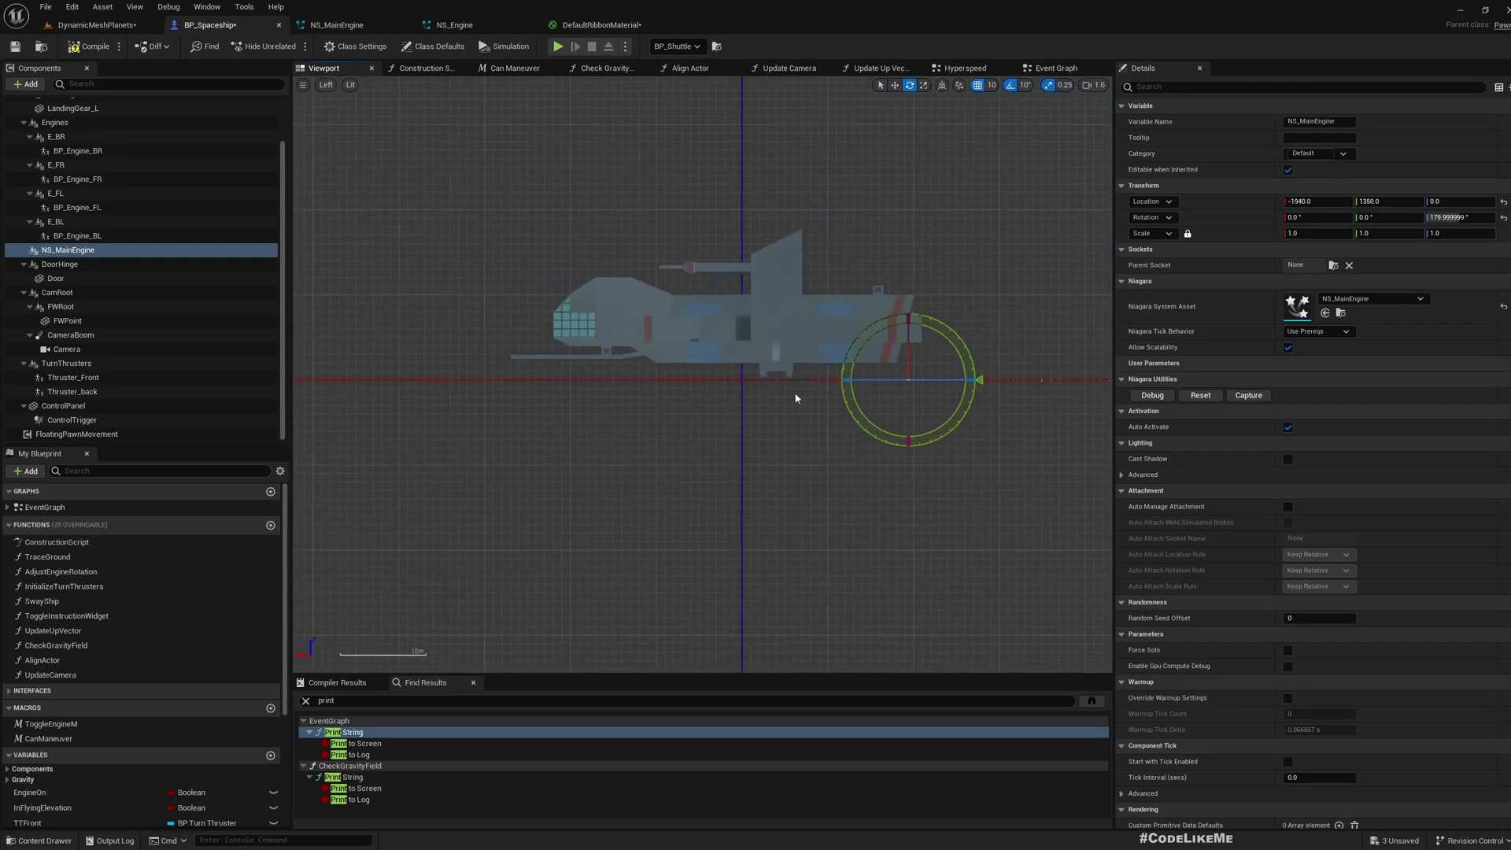
pyautogui.moveTo(796, 396); pyautogui.dragTo(614, 470, button='right')
pyautogui.scroll(6, 777, 444)
pyautogui.press('w')
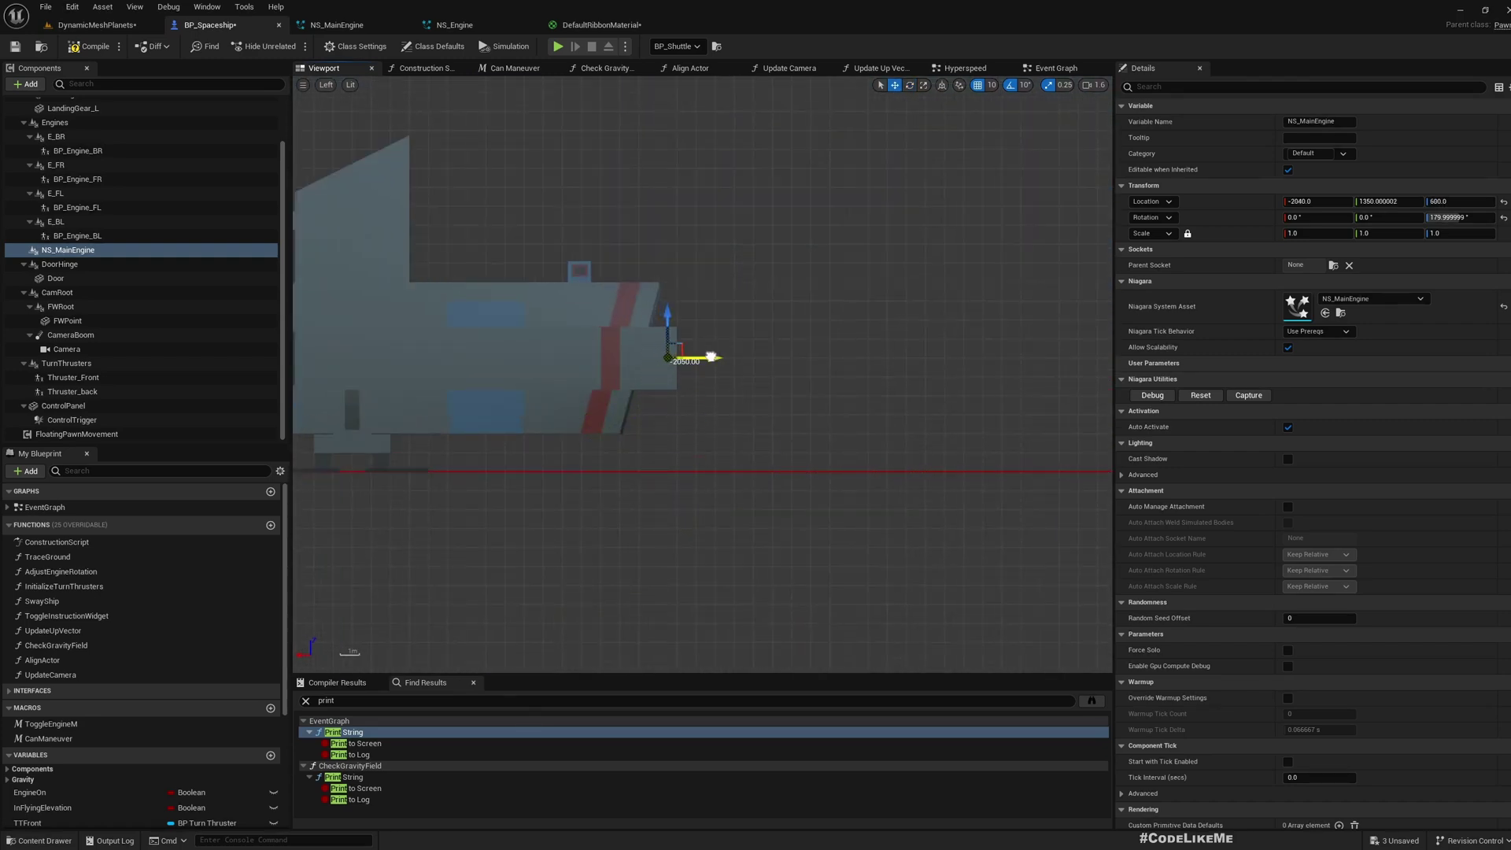
pyautogui.moveTo(706, 357); pyautogui.dragTo(702, 358)
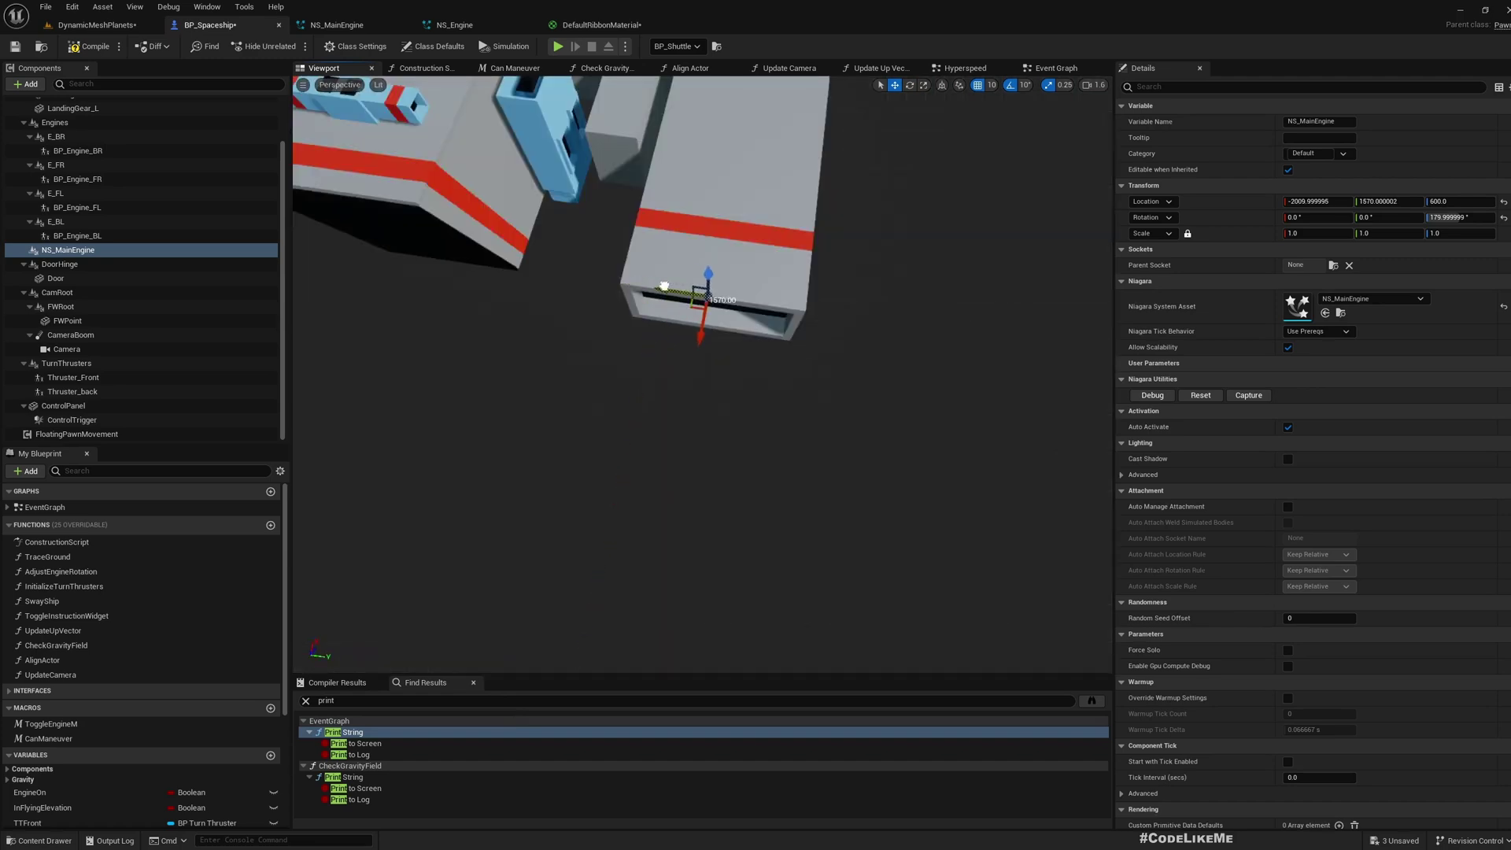
# Check the NS_MainEngine component's alignment with the exhaust from above and on the shuttle in the DynamicMeshPlanets level.
pyautogui.click(339, 84)
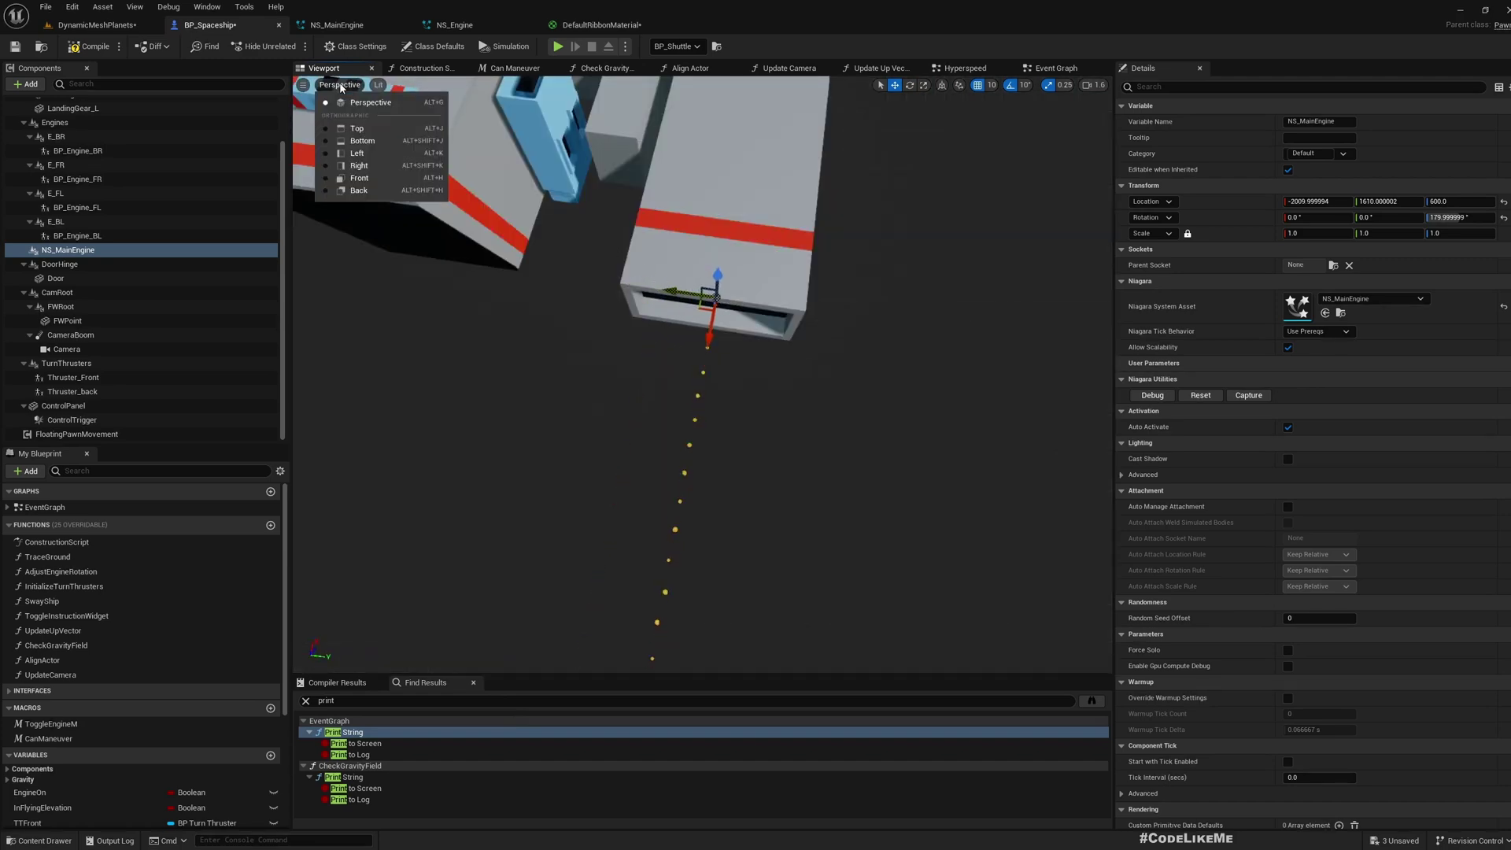
pyautogui.click(350, 130)
pyautogui.scroll(3, 769, 491)
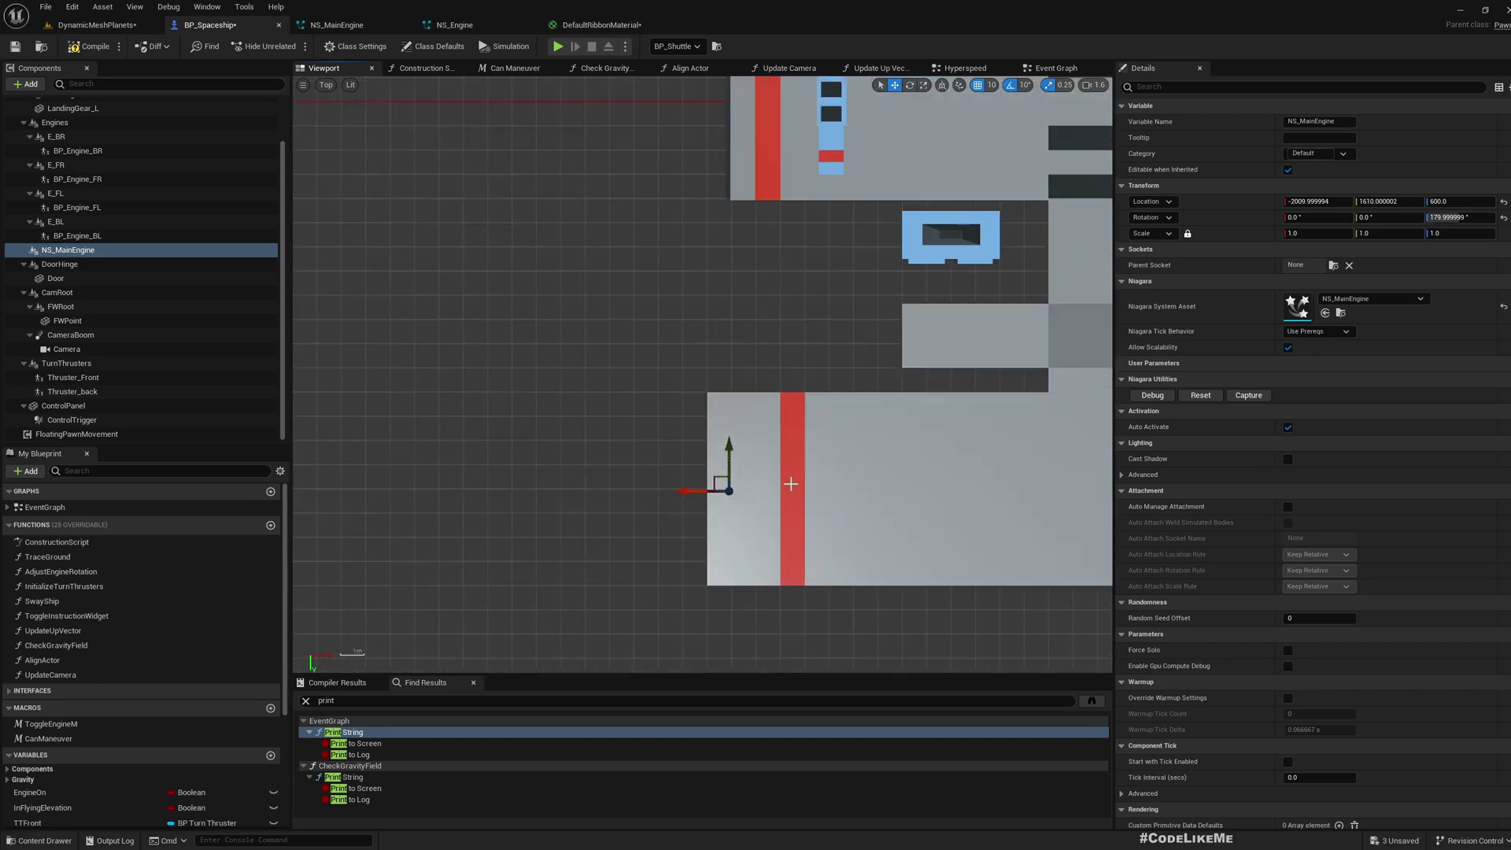
pyautogui.scroll(3, 729, 412)
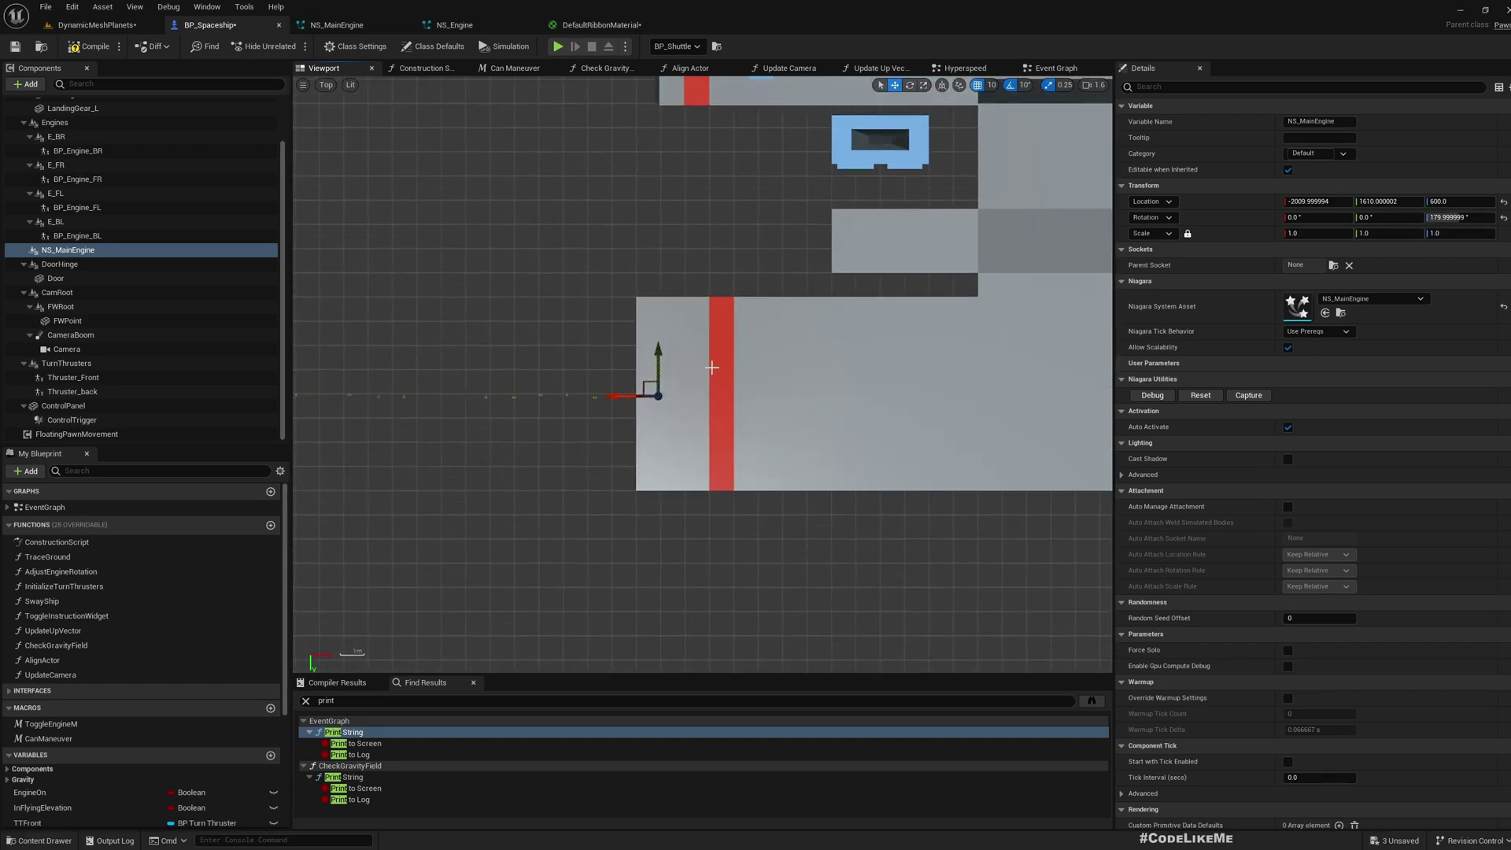
pyautogui.click(325, 85)
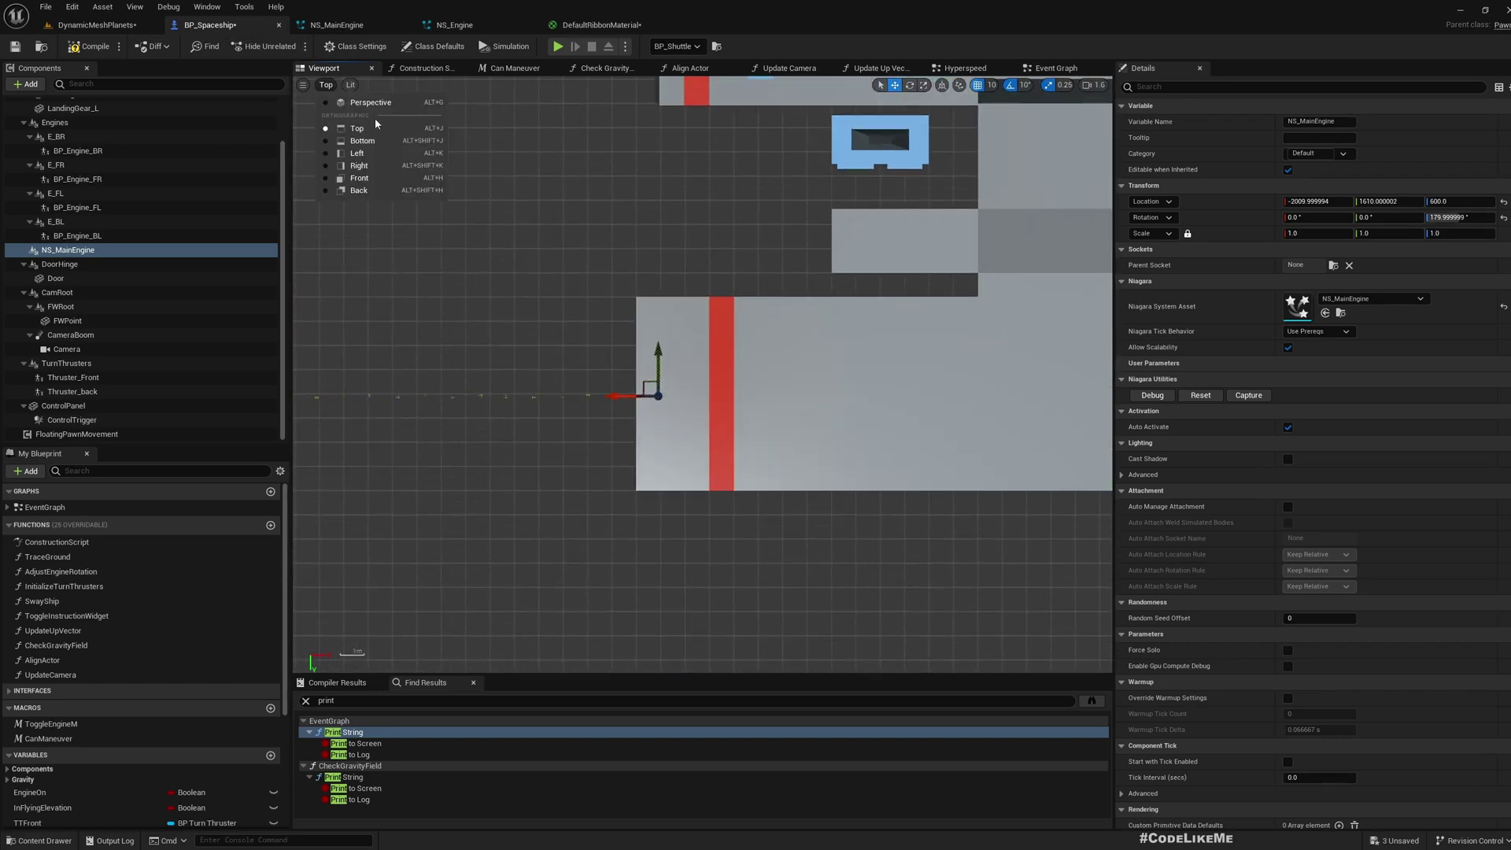
pyautogui.click(372, 103)
pyautogui.click(96, 24)
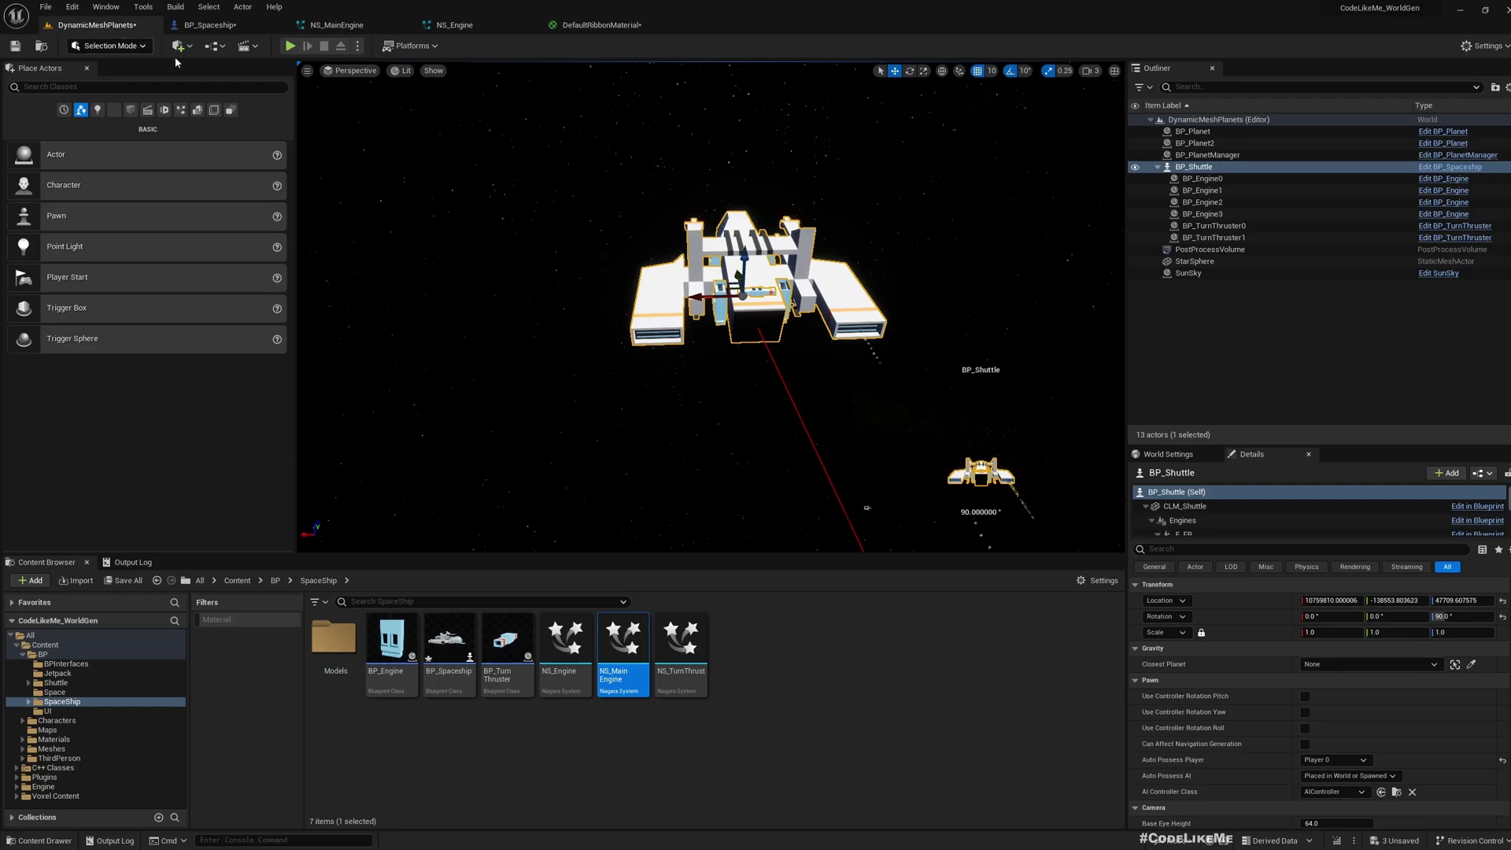
pyautogui.moveTo(711, 307); pyautogui.dragTo(628, 235, button='right')
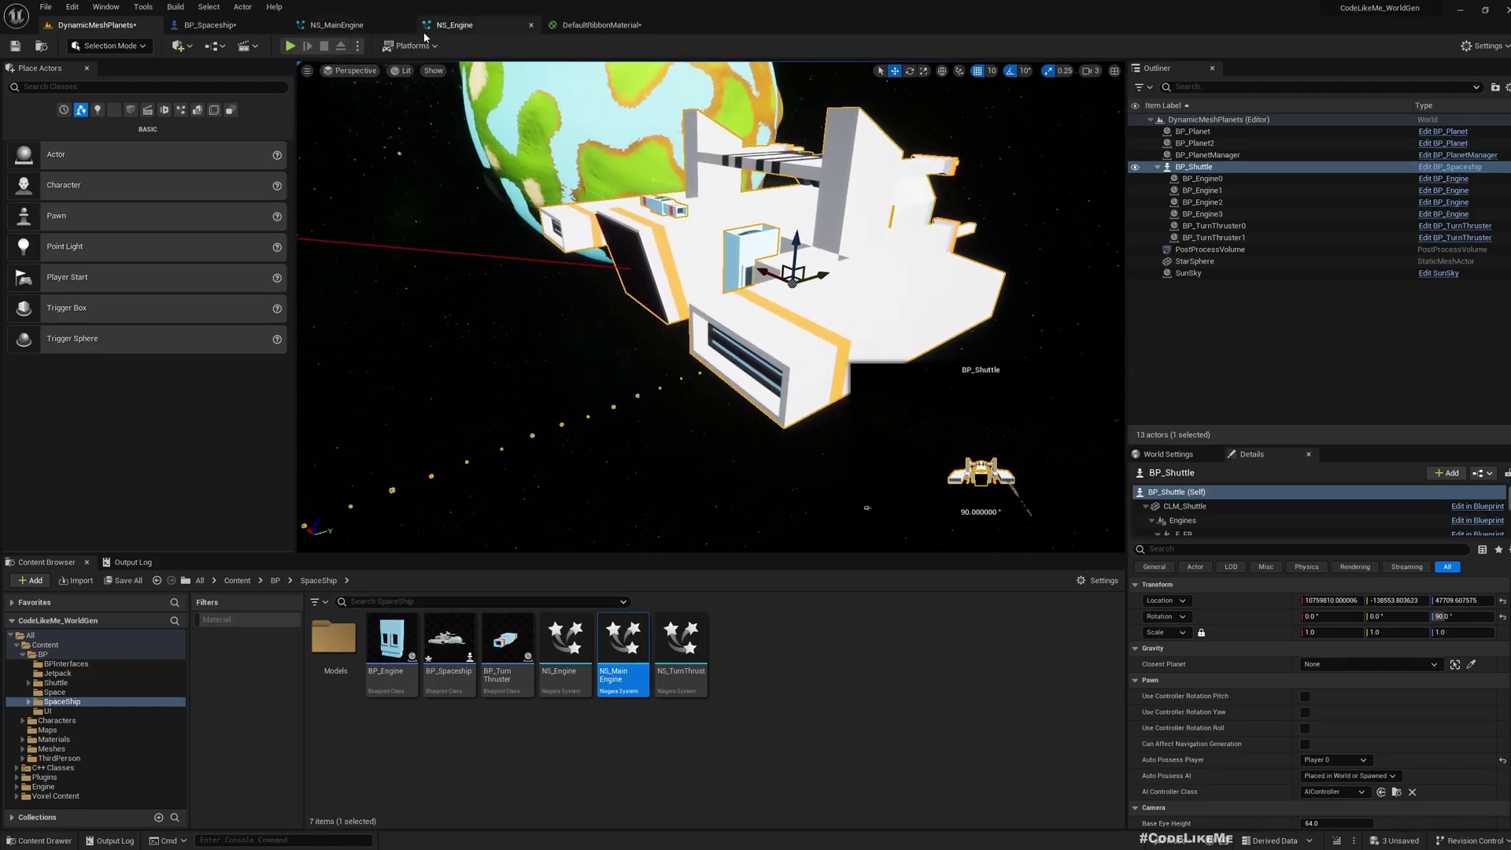
# In NS_MainEngine's Initialize Particle module, set Lifetime Min to 0.4 and Lifetime Max to 0.8, and check the trail in the level.
pyautogui.click(346, 24)
pyautogui.click(613, 347)
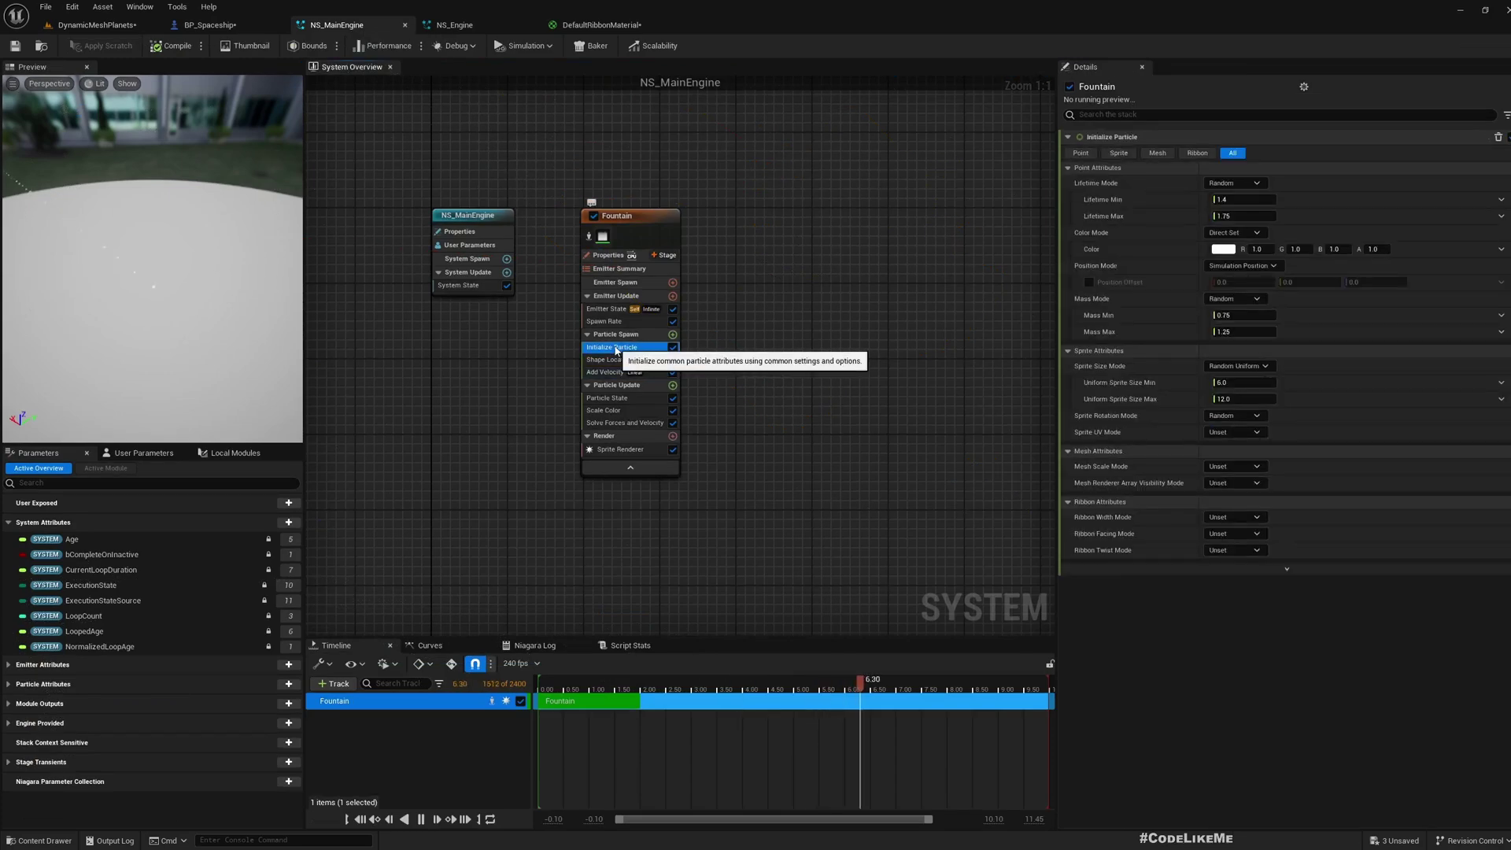
pyautogui.click(1239, 200)
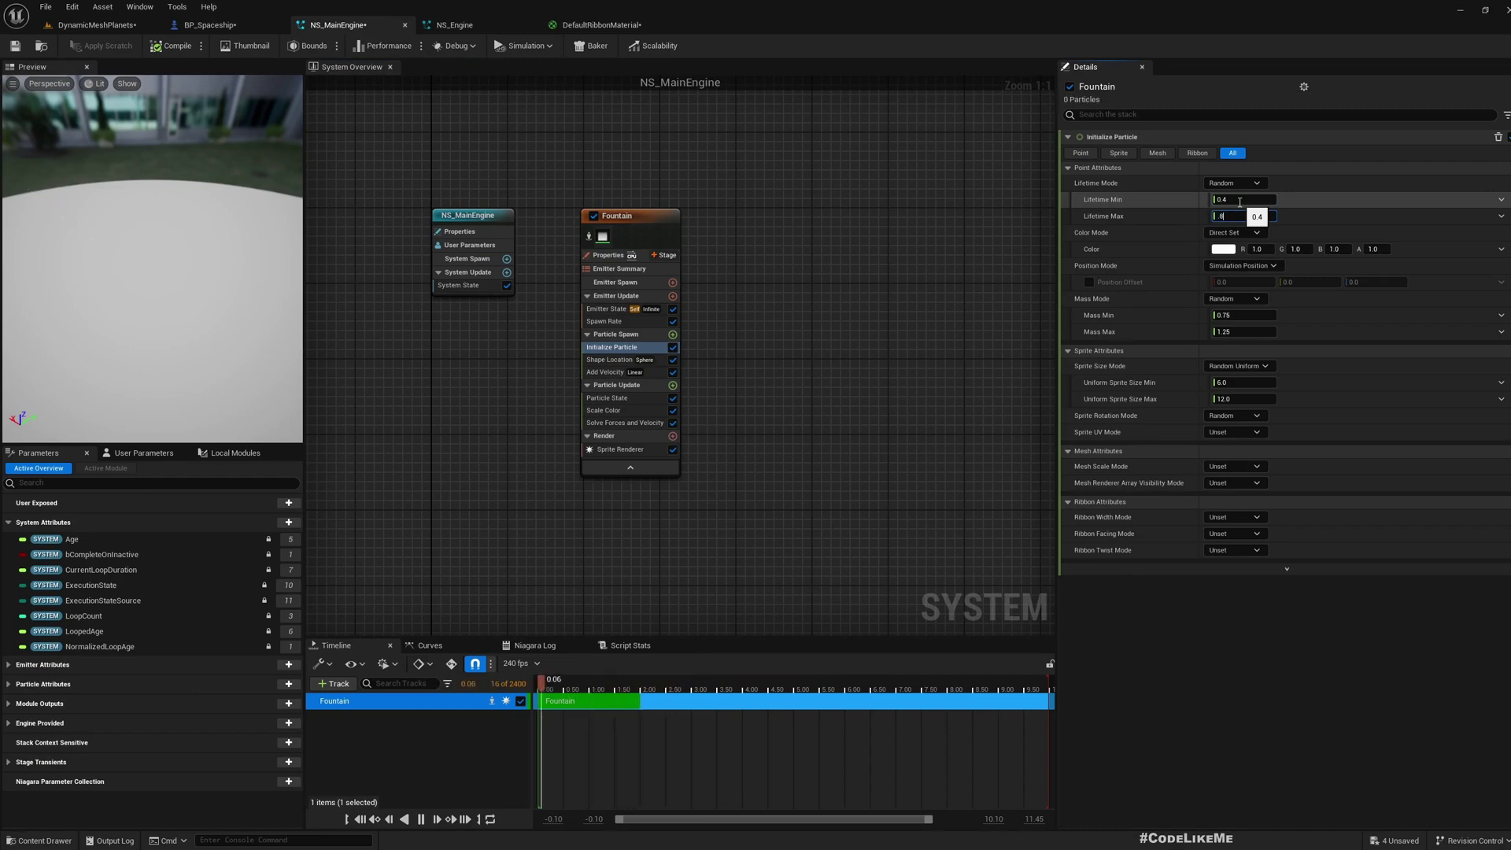
pyautogui.moveTo(186, 221); pyautogui.dragTo(152, 155)
pyautogui.click(55, 27)
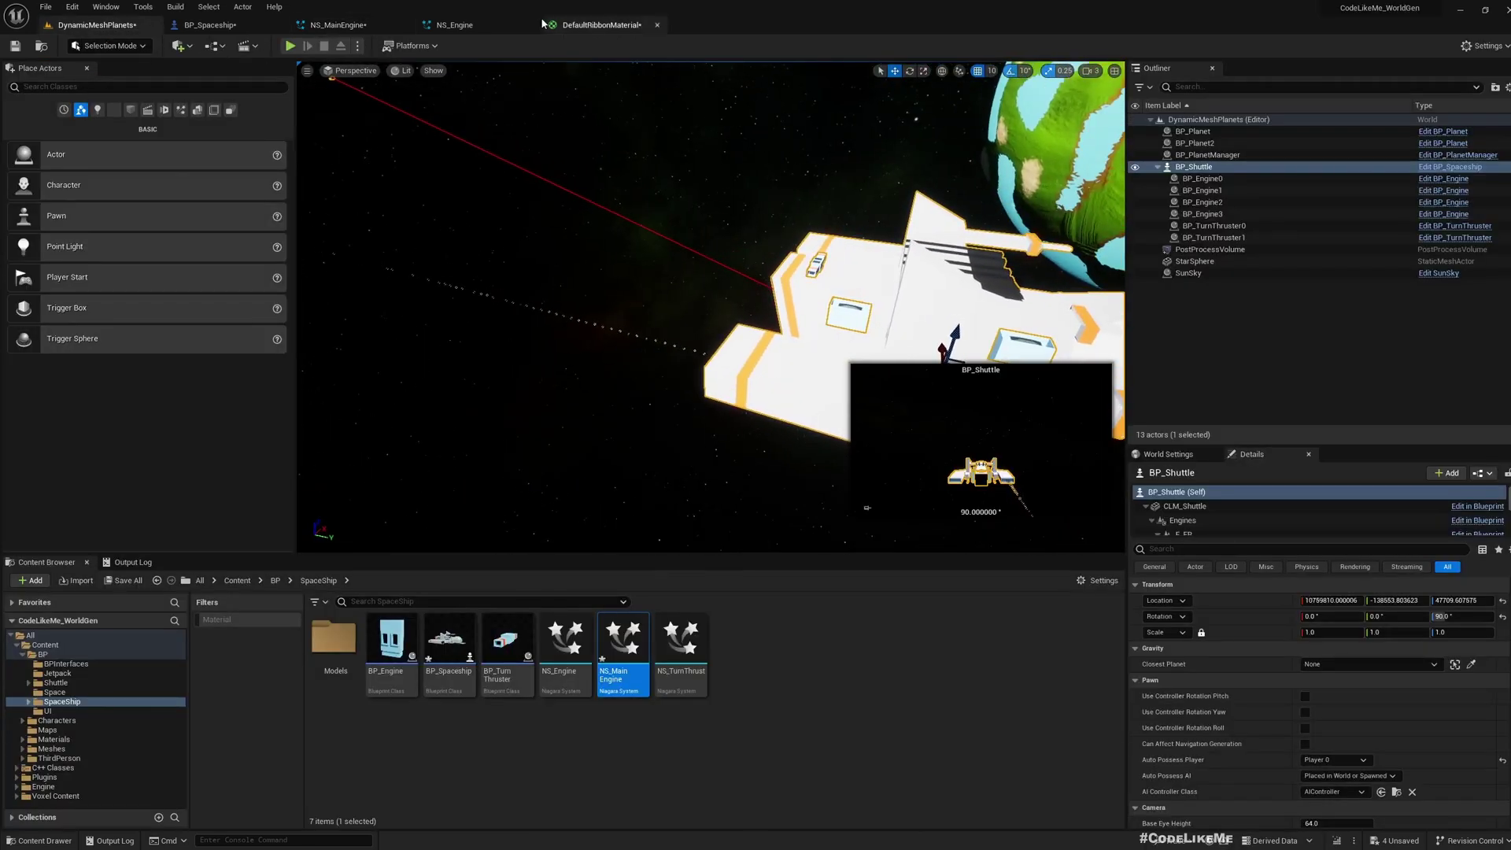
# Switch Initialize Particle's Sprite Size Mode to Non-Uniform with a sprite size of 3 by 70.
pyautogui.click(338, 24)
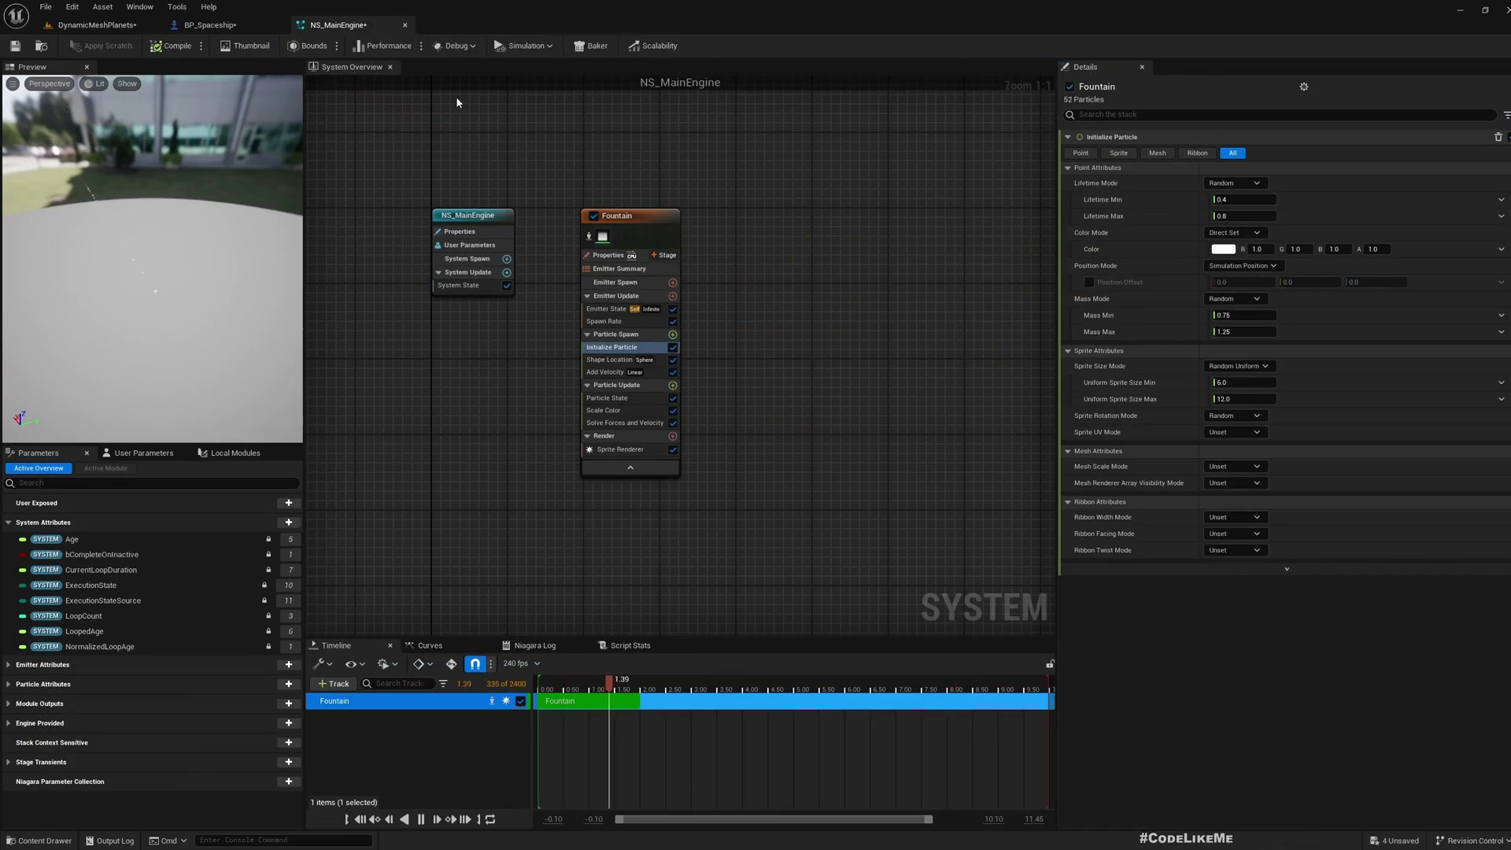
pyautogui.click(1256, 367)
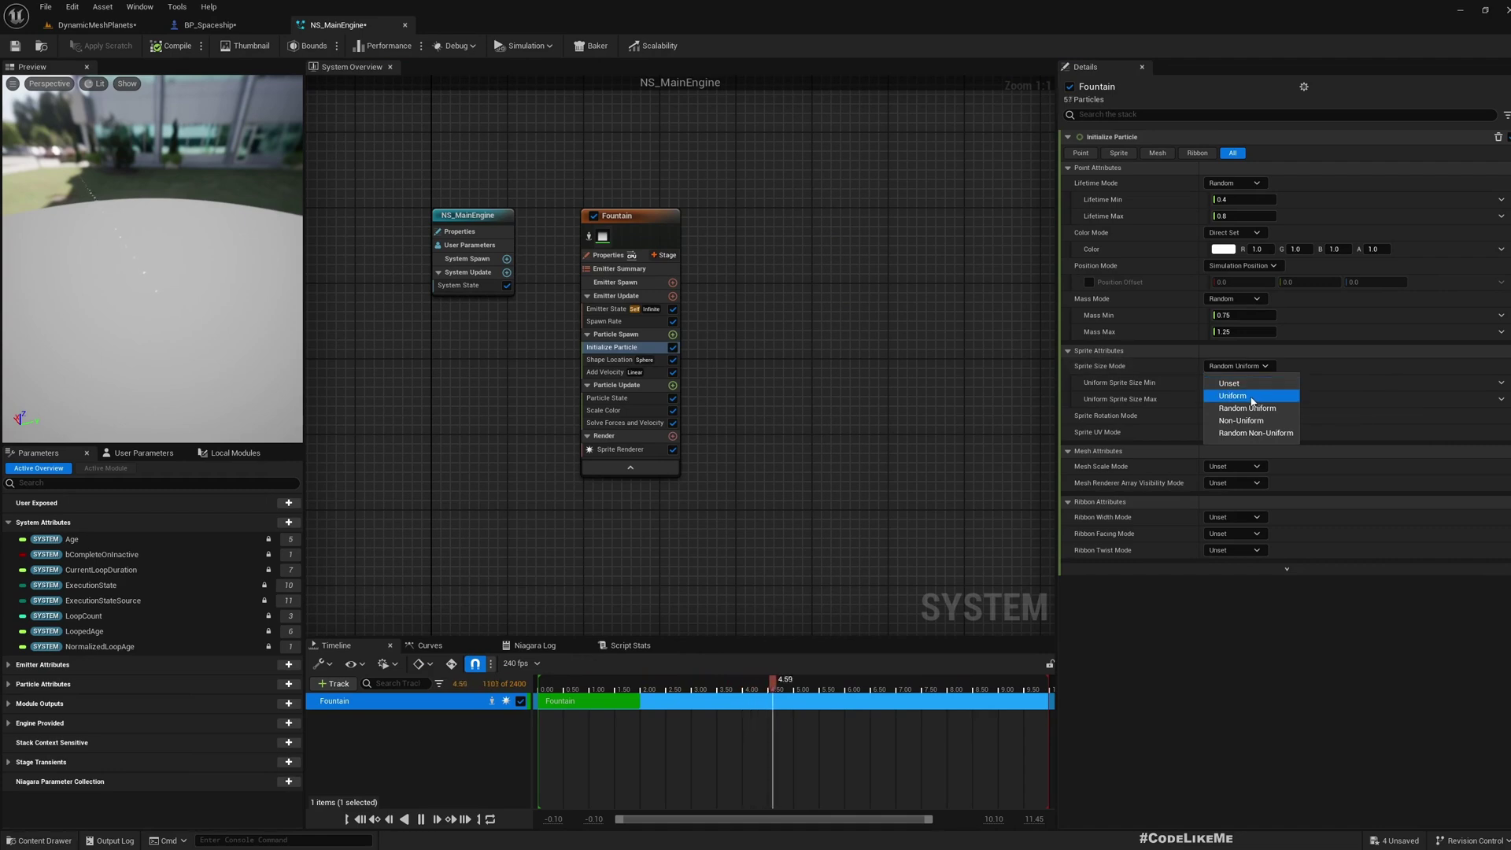
pyautogui.click(1264, 421)
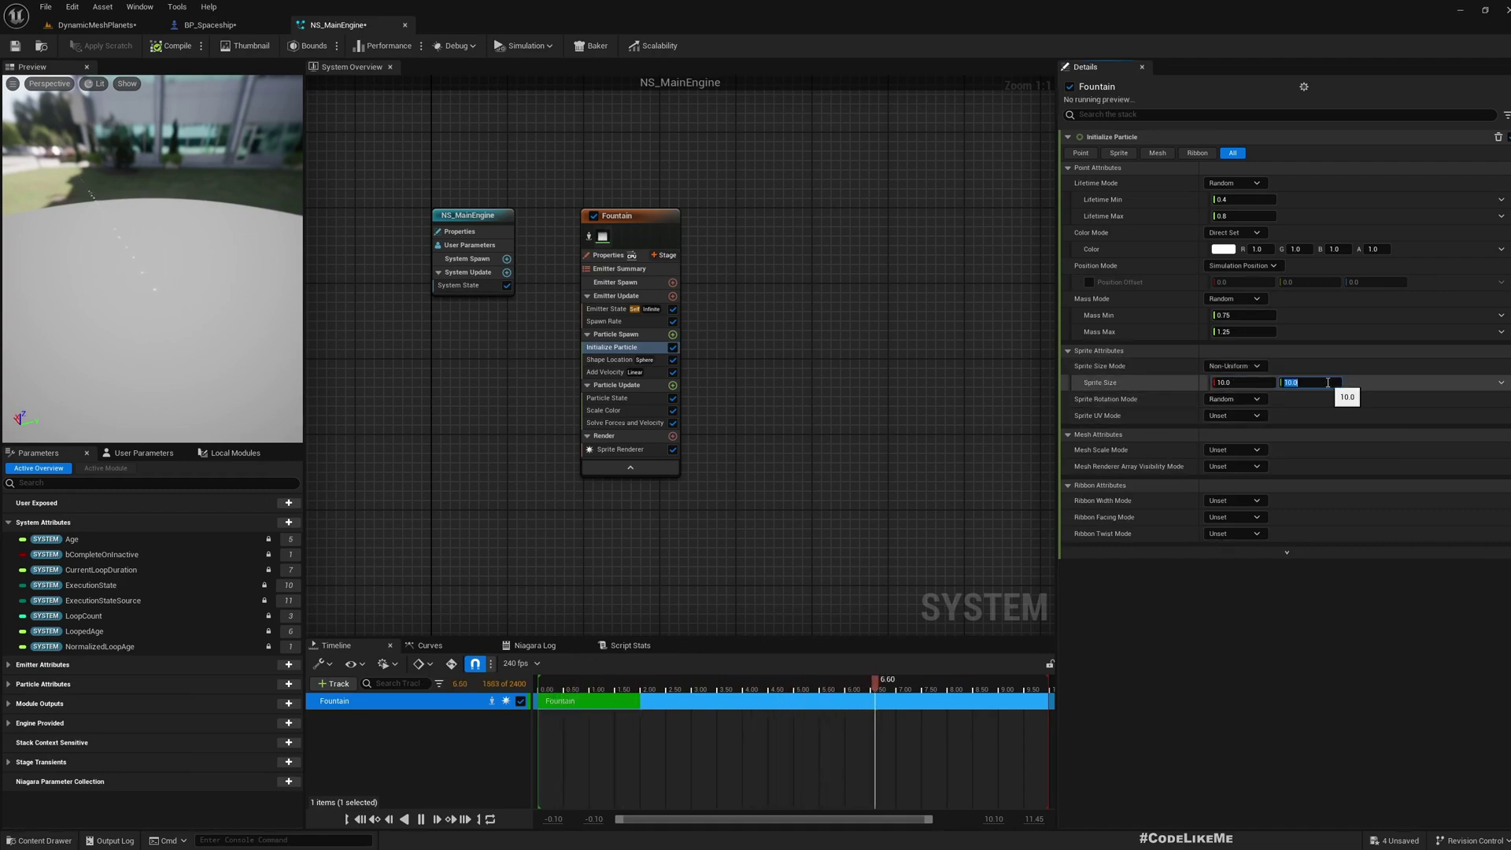
pyautogui.write('70')
pyautogui.press('Return')
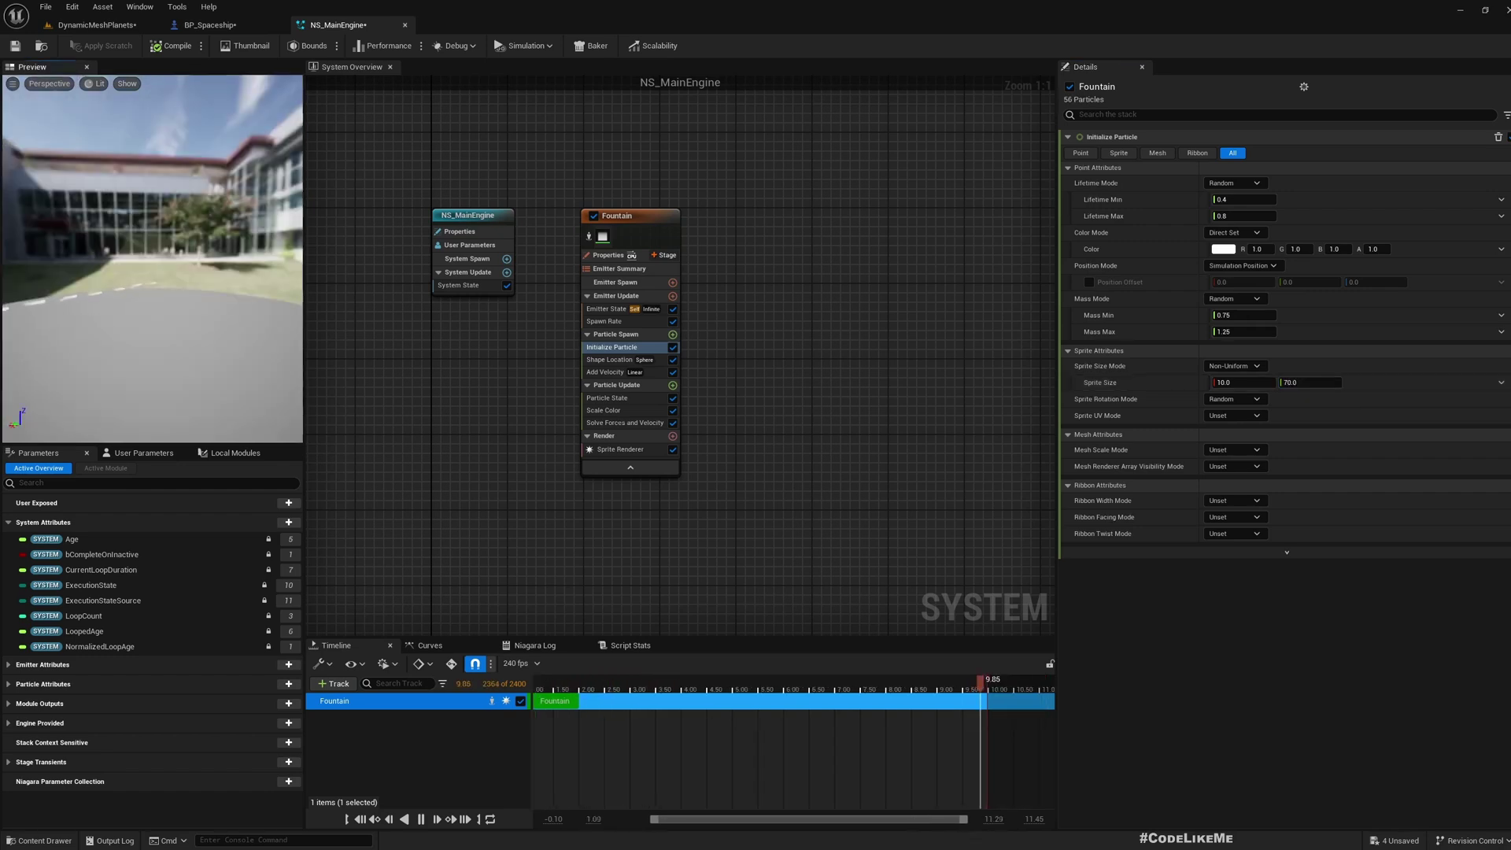
pyautogui.click(1266, 390)
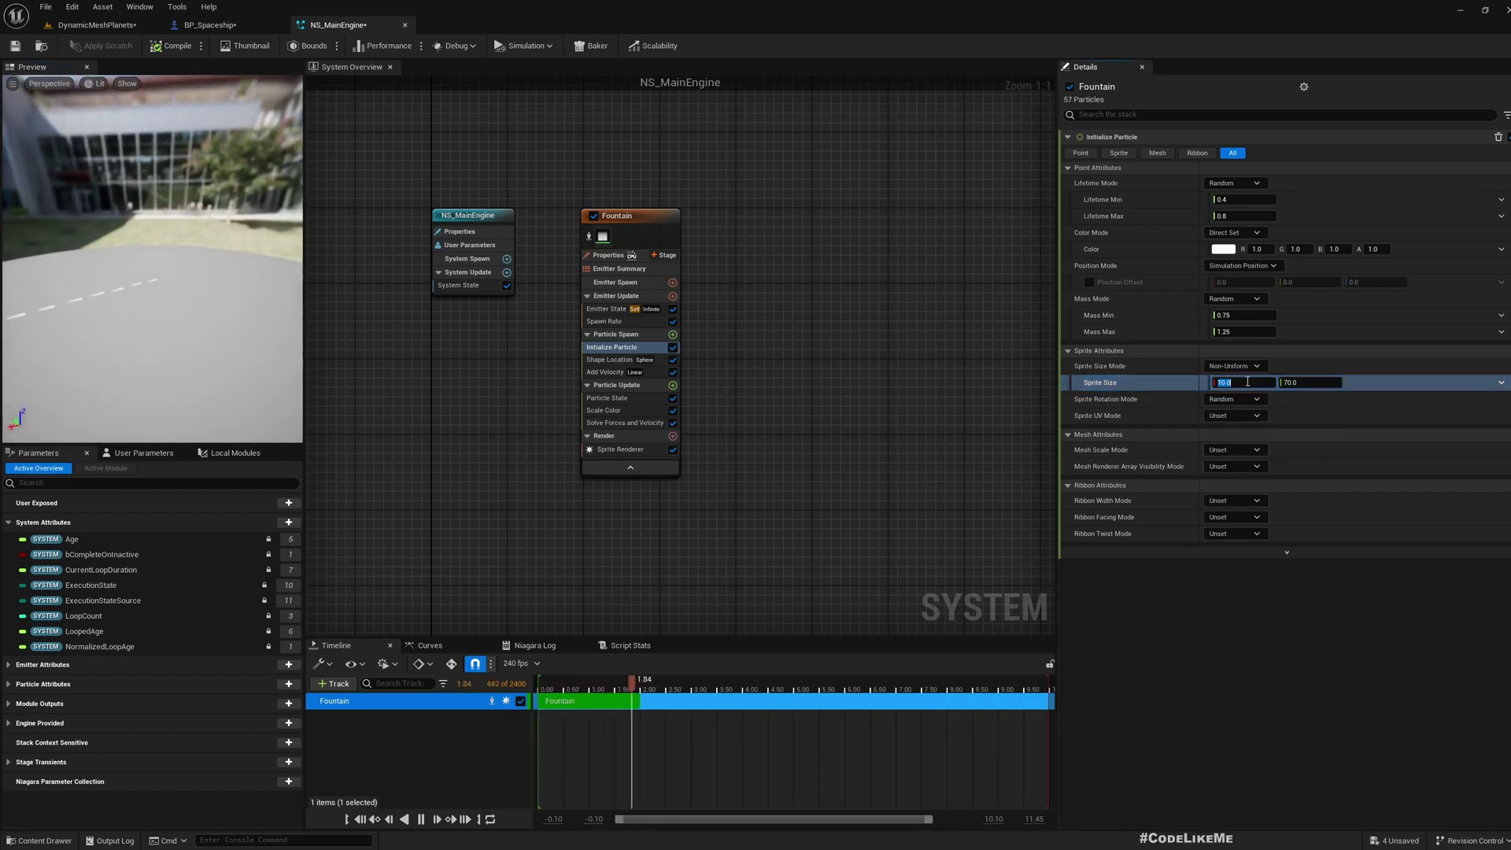
# Inspect the elongated exhaust particles behind the shuttle from several angles in the DynamicMeshPlanets level.
pyautogui.click(69, 27)
pyautogui.moveTo(491, 316); pyautogui.dragTo(637, 269, button='right')
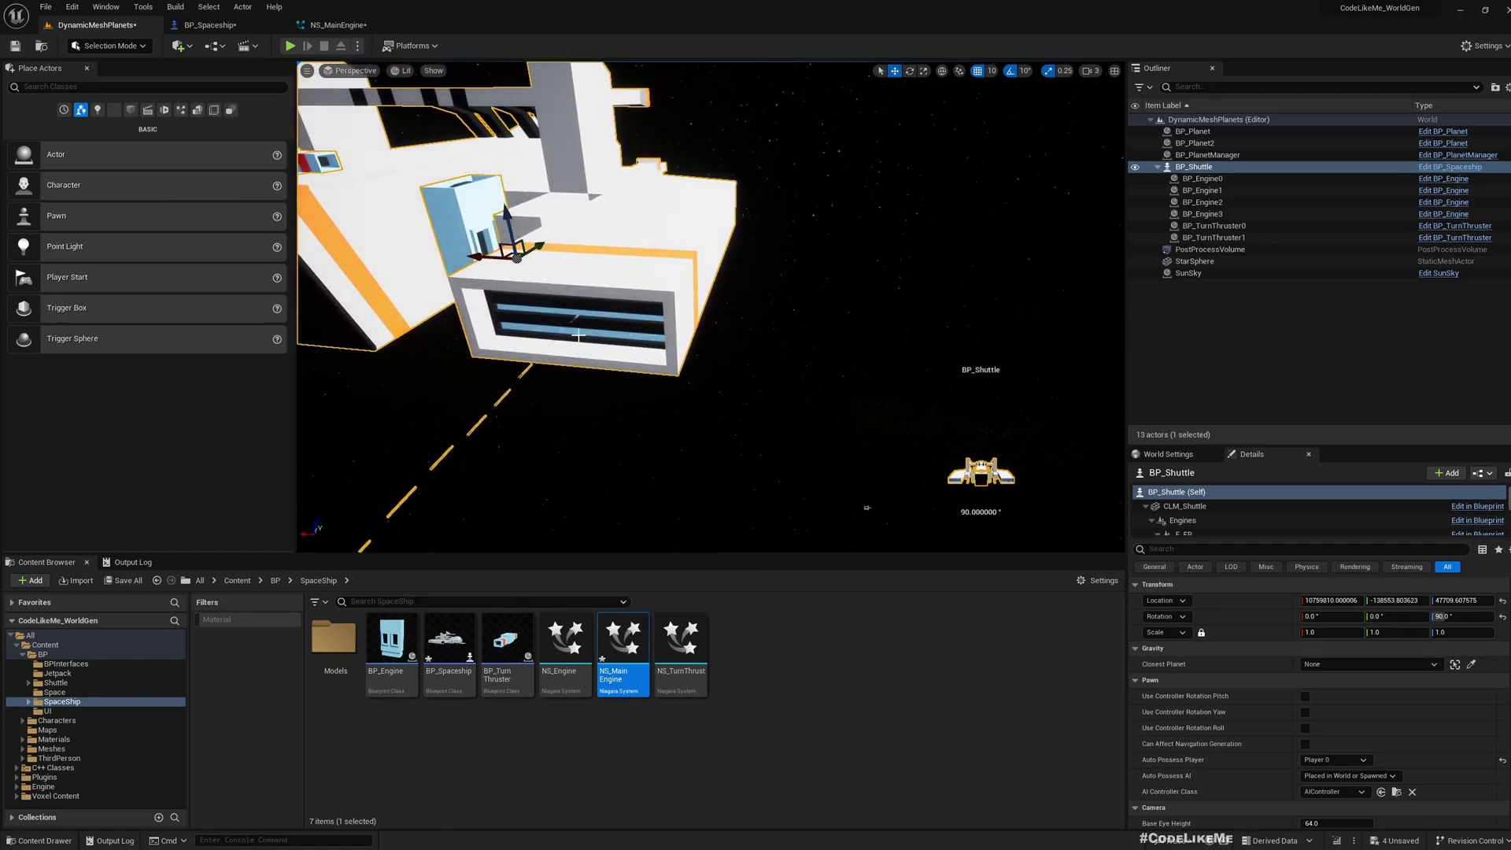
pyautogui.moveTo(550, 319); pyautogui.dragTo(418, 267, button='right')
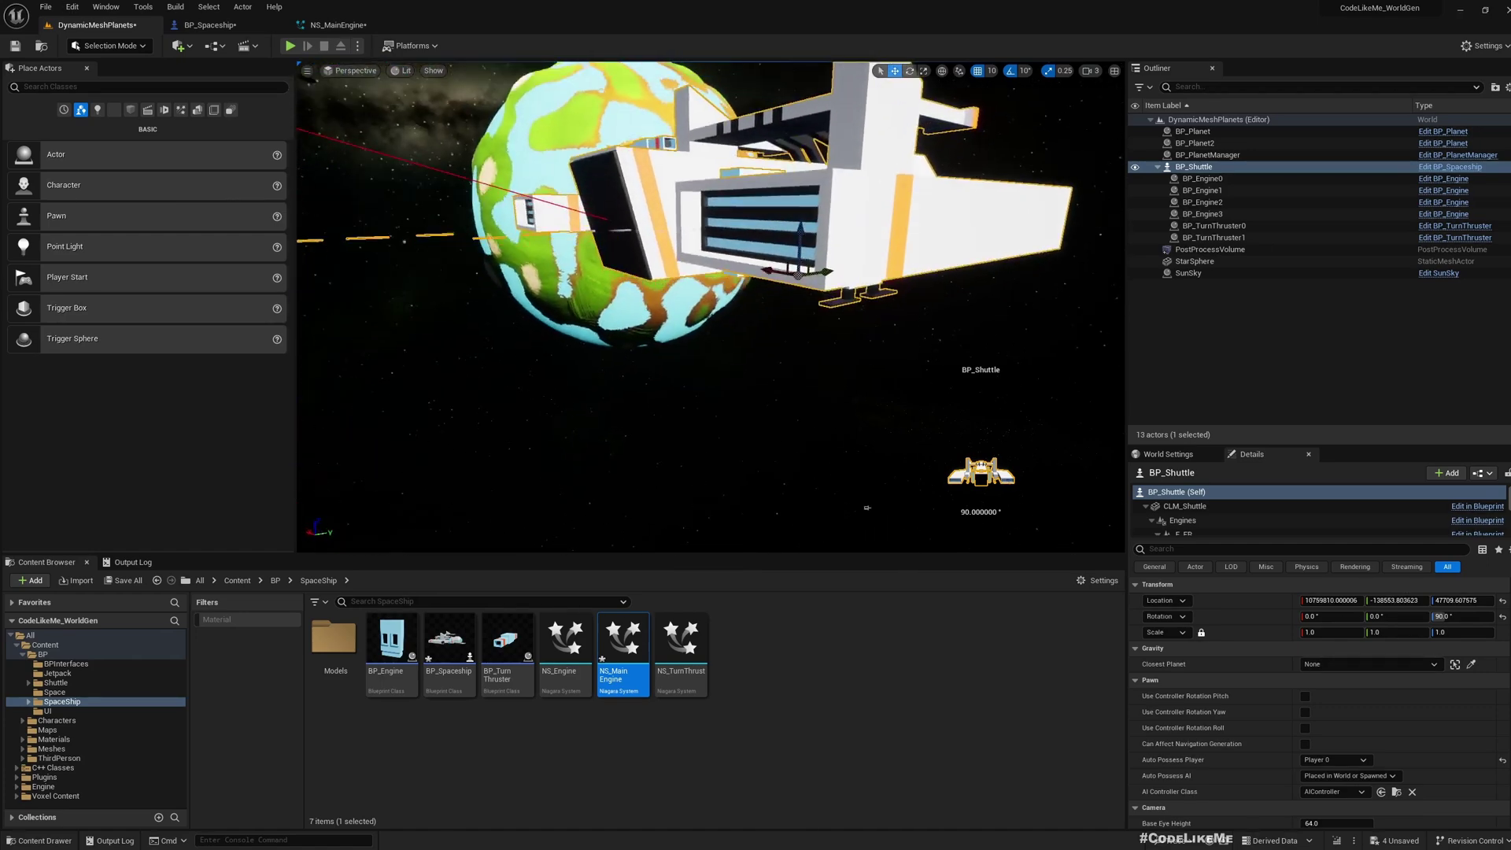
pyautogui.moveTo(645, 303); pyautogui.dragTo(598, 307, button='right')
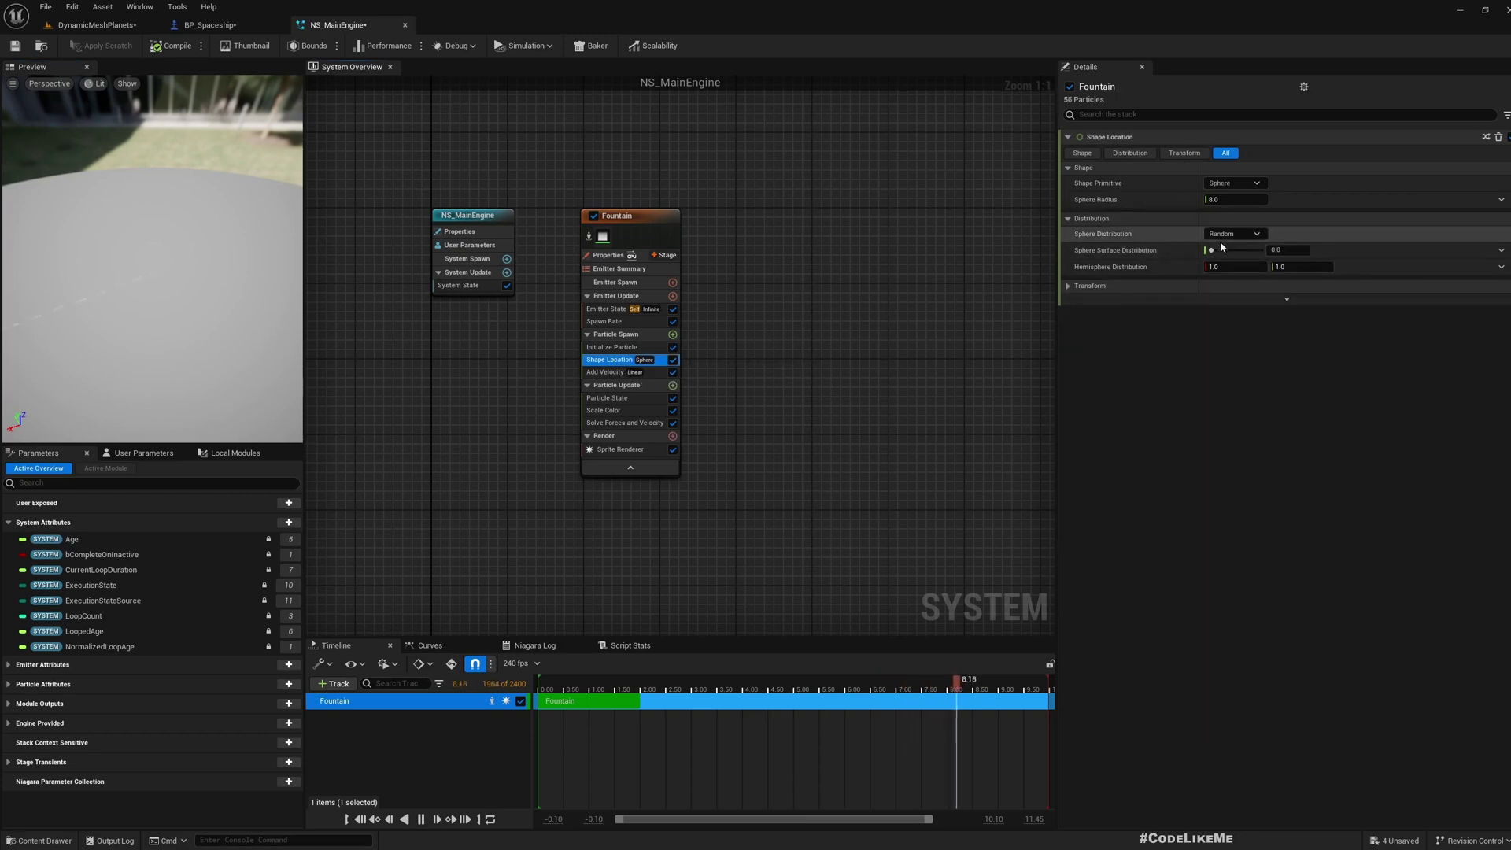
# Set the Shape Location module's primitive to Box / Plane in Box mode with a box size of 2, 500, 150.
pyautogui.click(1233, 183)
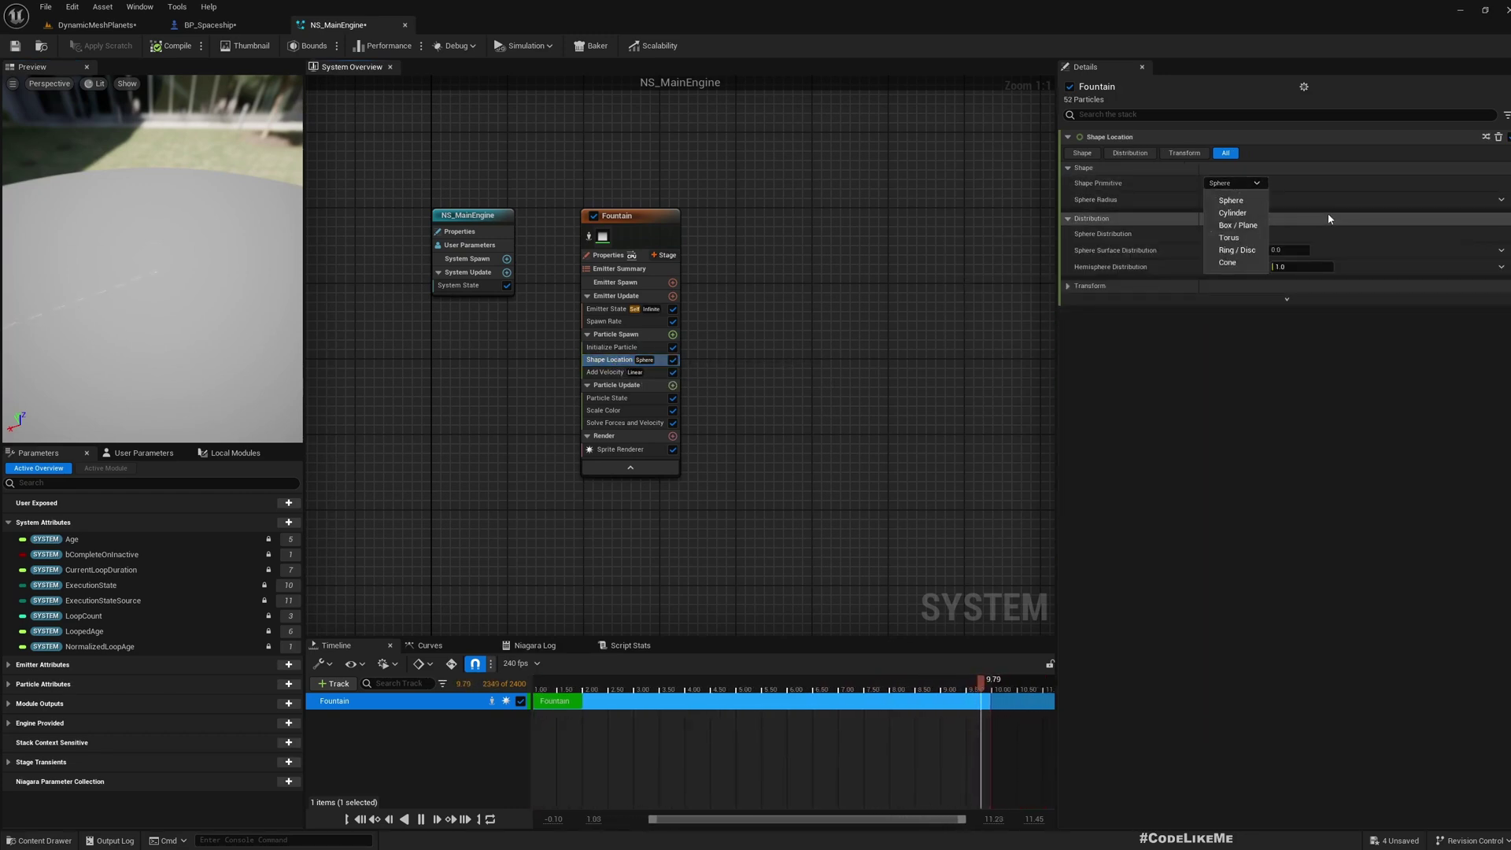
pyautogui.click(1239, 226)
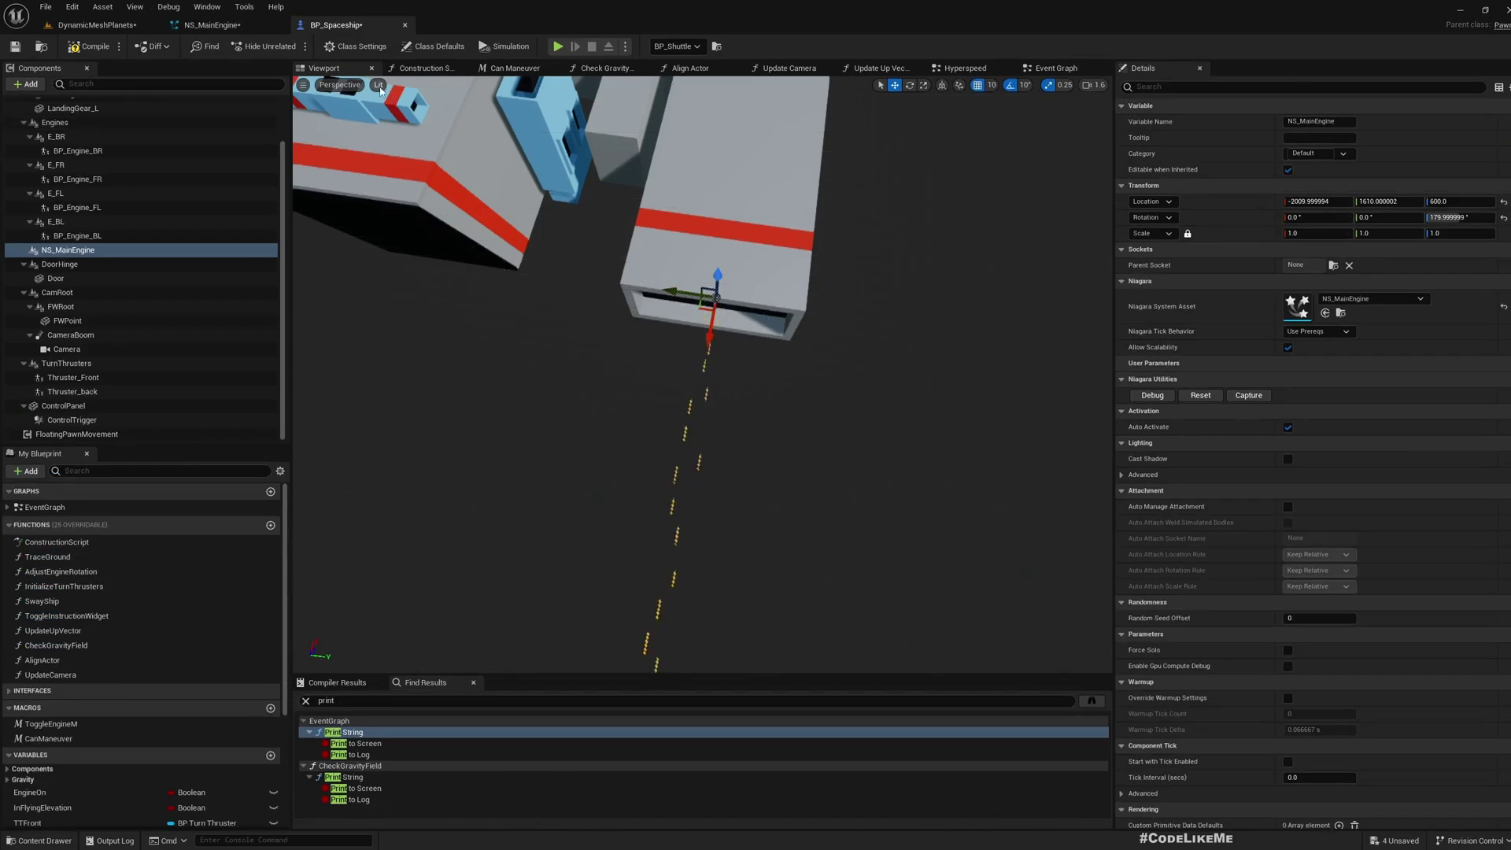
pyautogui.click(218, 24)
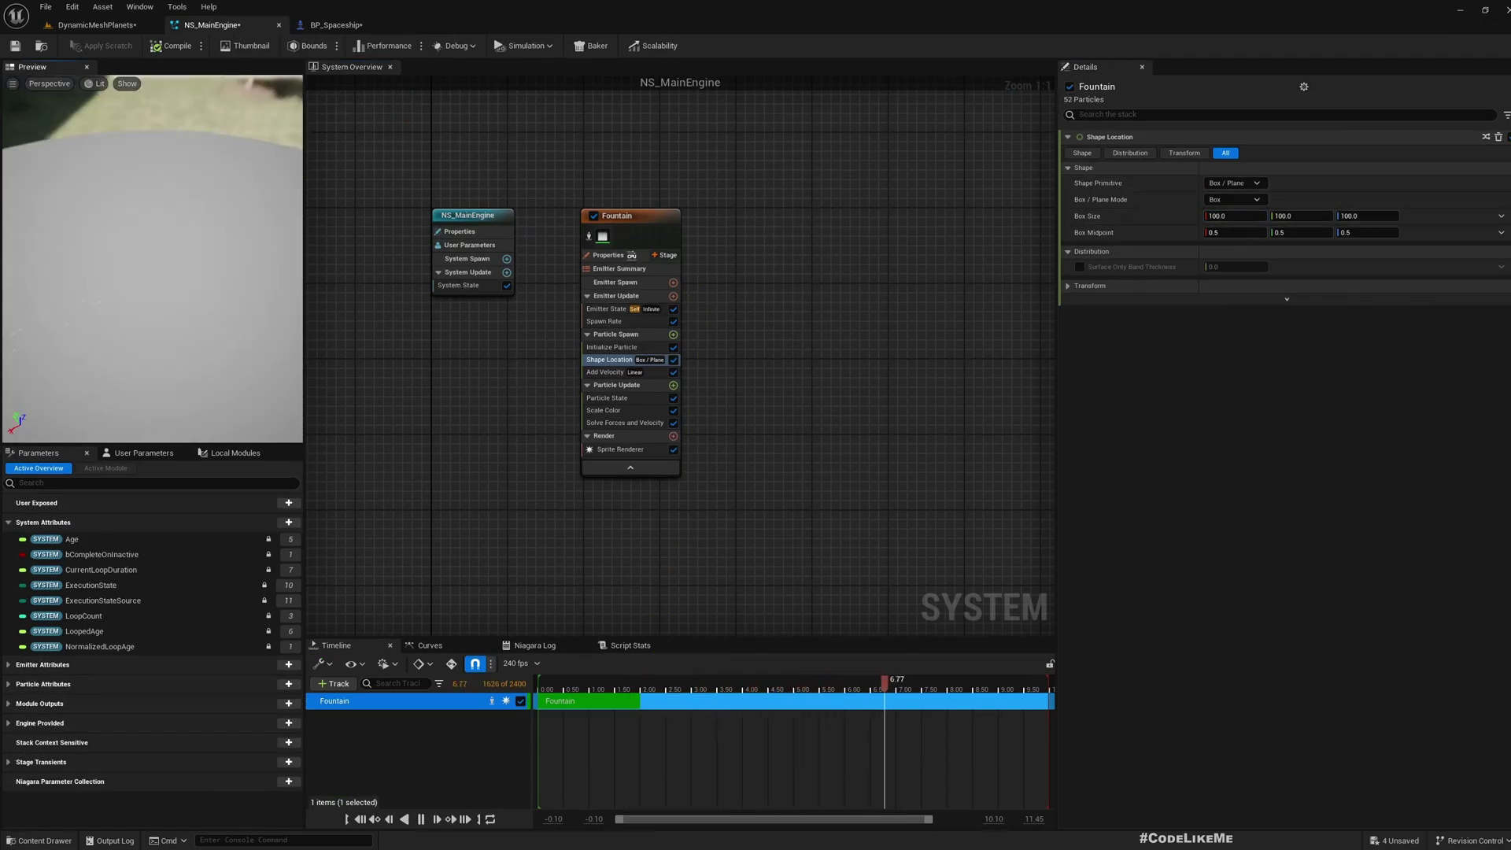
pyautogui.click(1232, 199)
pyautogui.click(1225, 216)
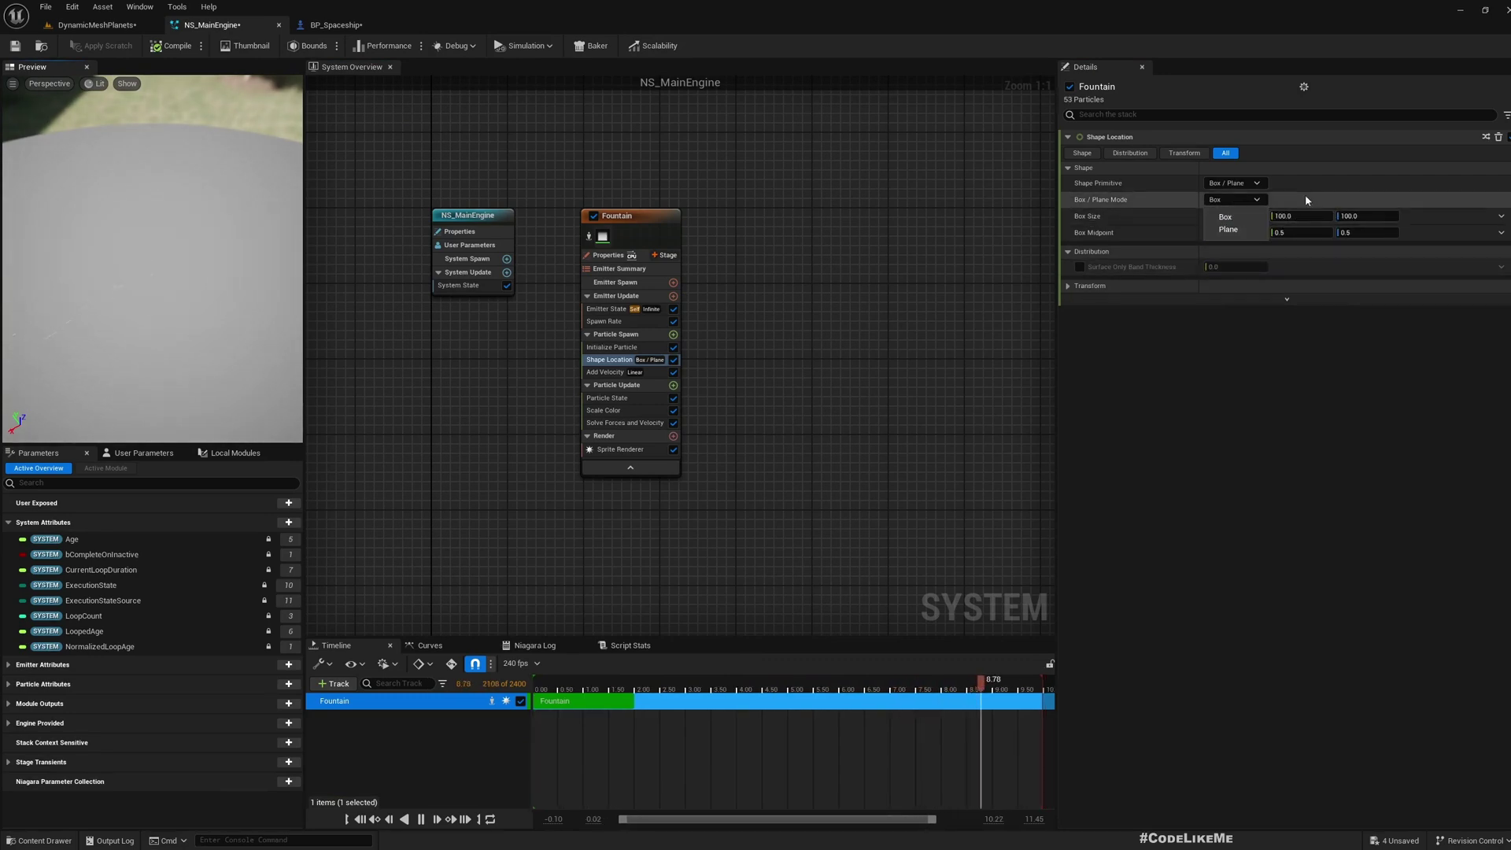
pyautogui.click(1302, 215)
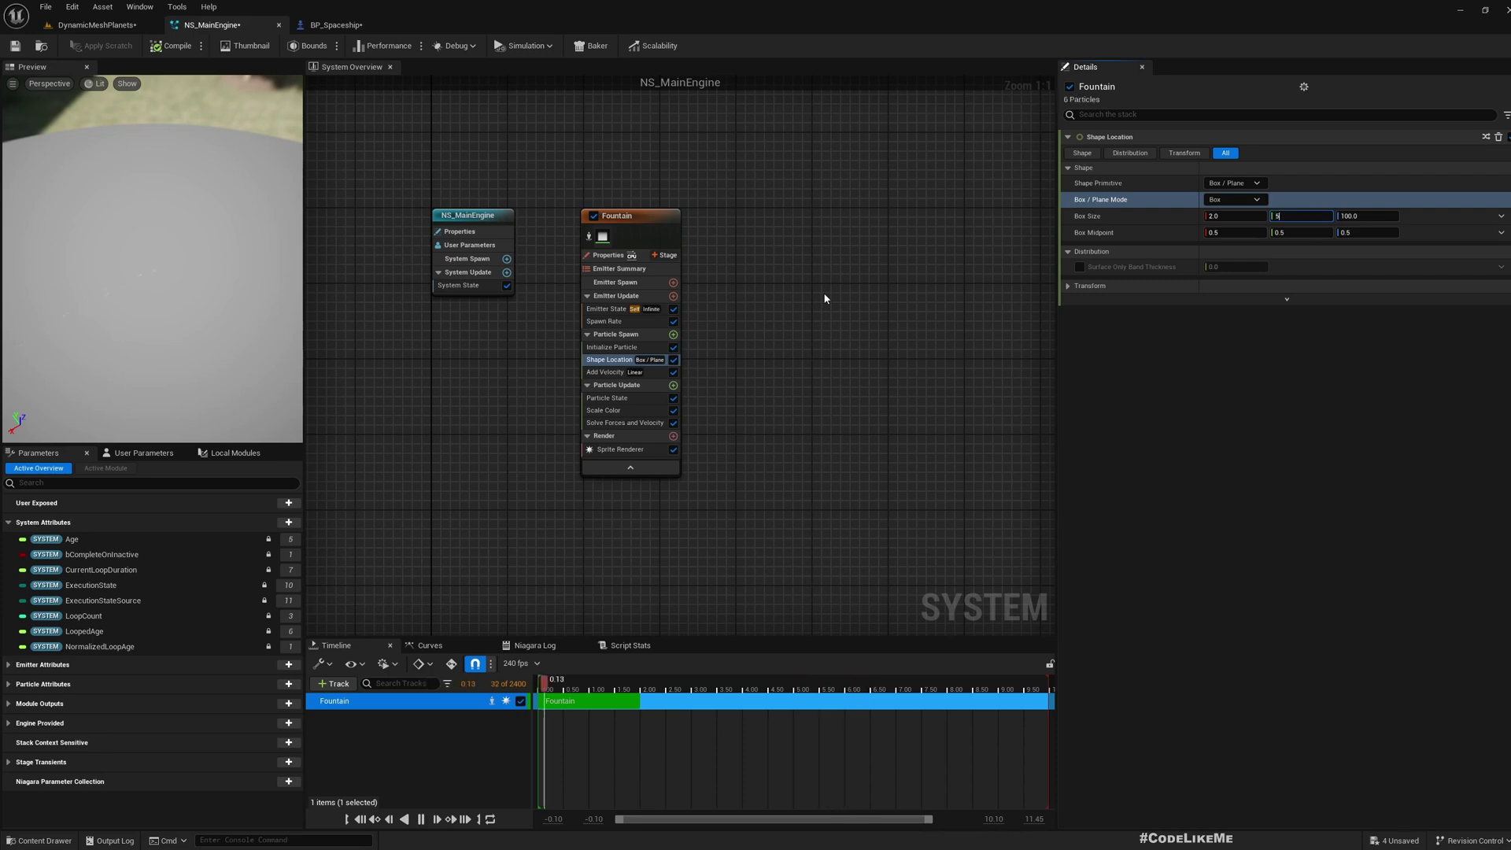
# Compare the spread of the box-shaped exhaust particles with the engine opening in the level and the BP_Spaceship blueprint.
pyautogui.click(118, 24)
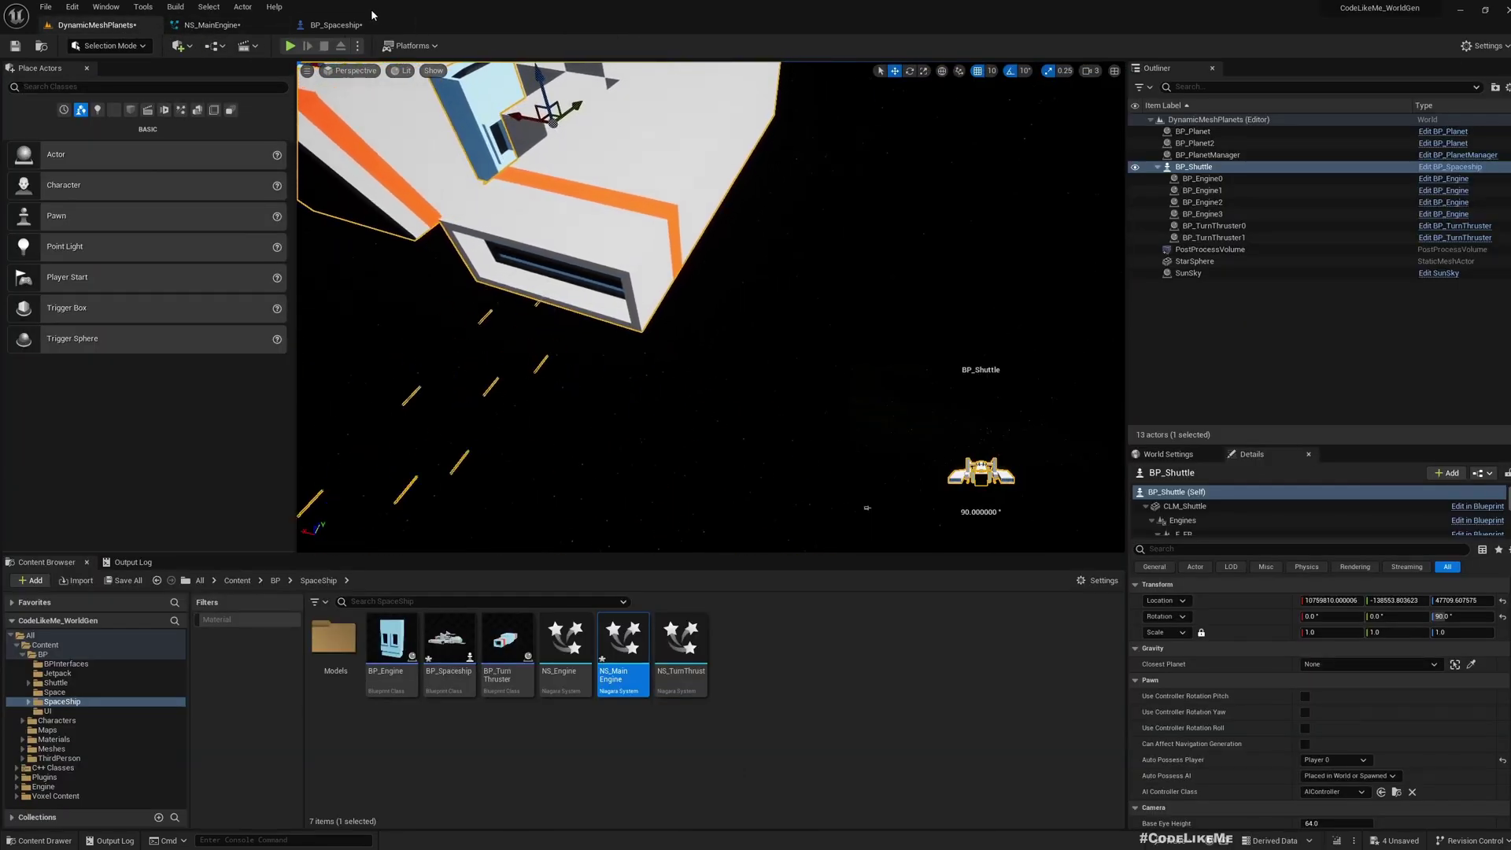
pyautogui.click(336, 25)
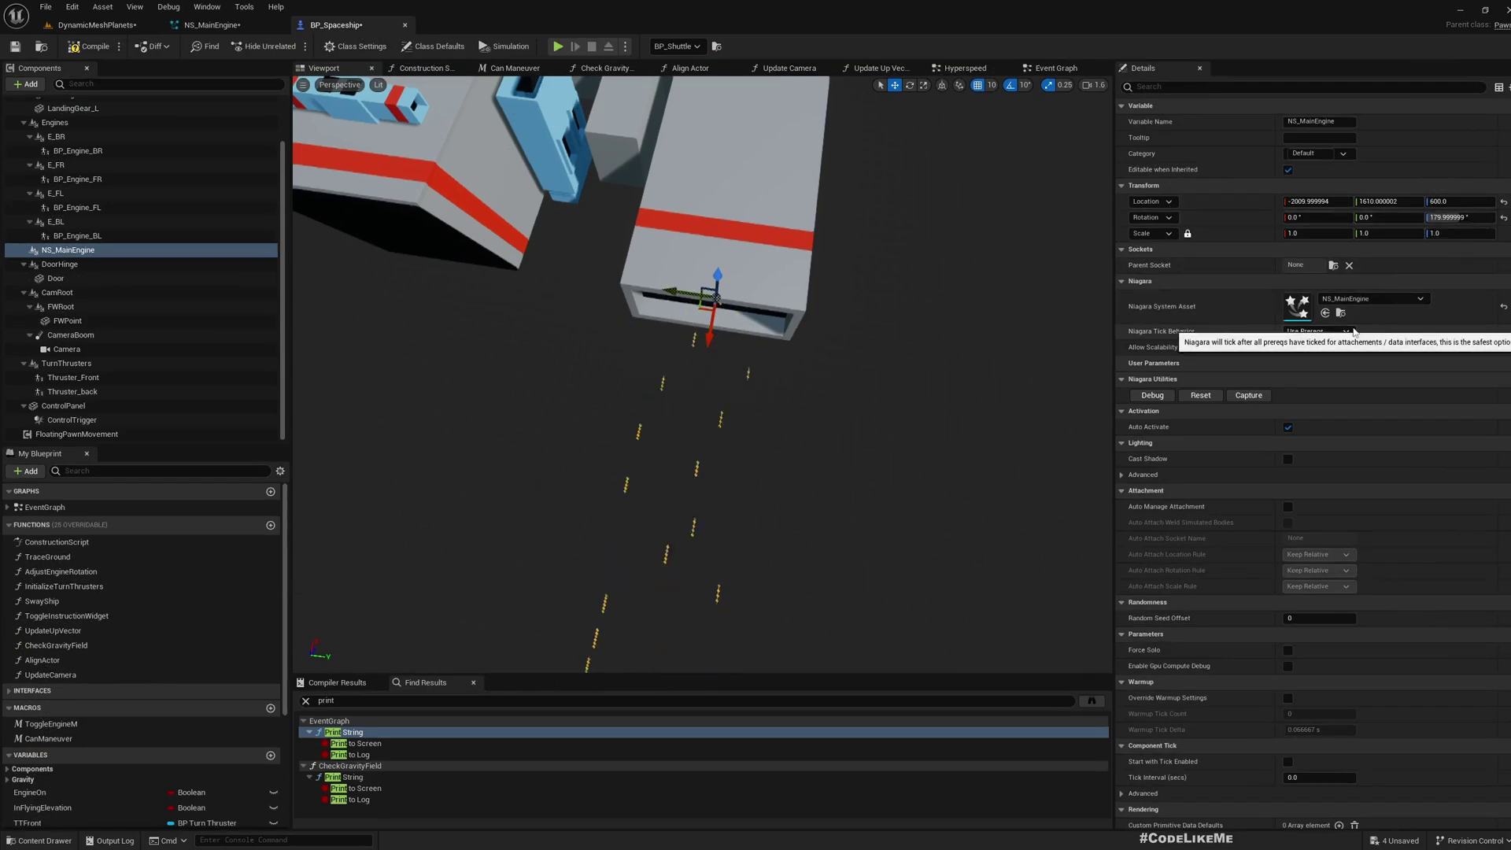
pyautogui.moveTo(947, 261); pyautogui.dragTo(948, 229, button='right')
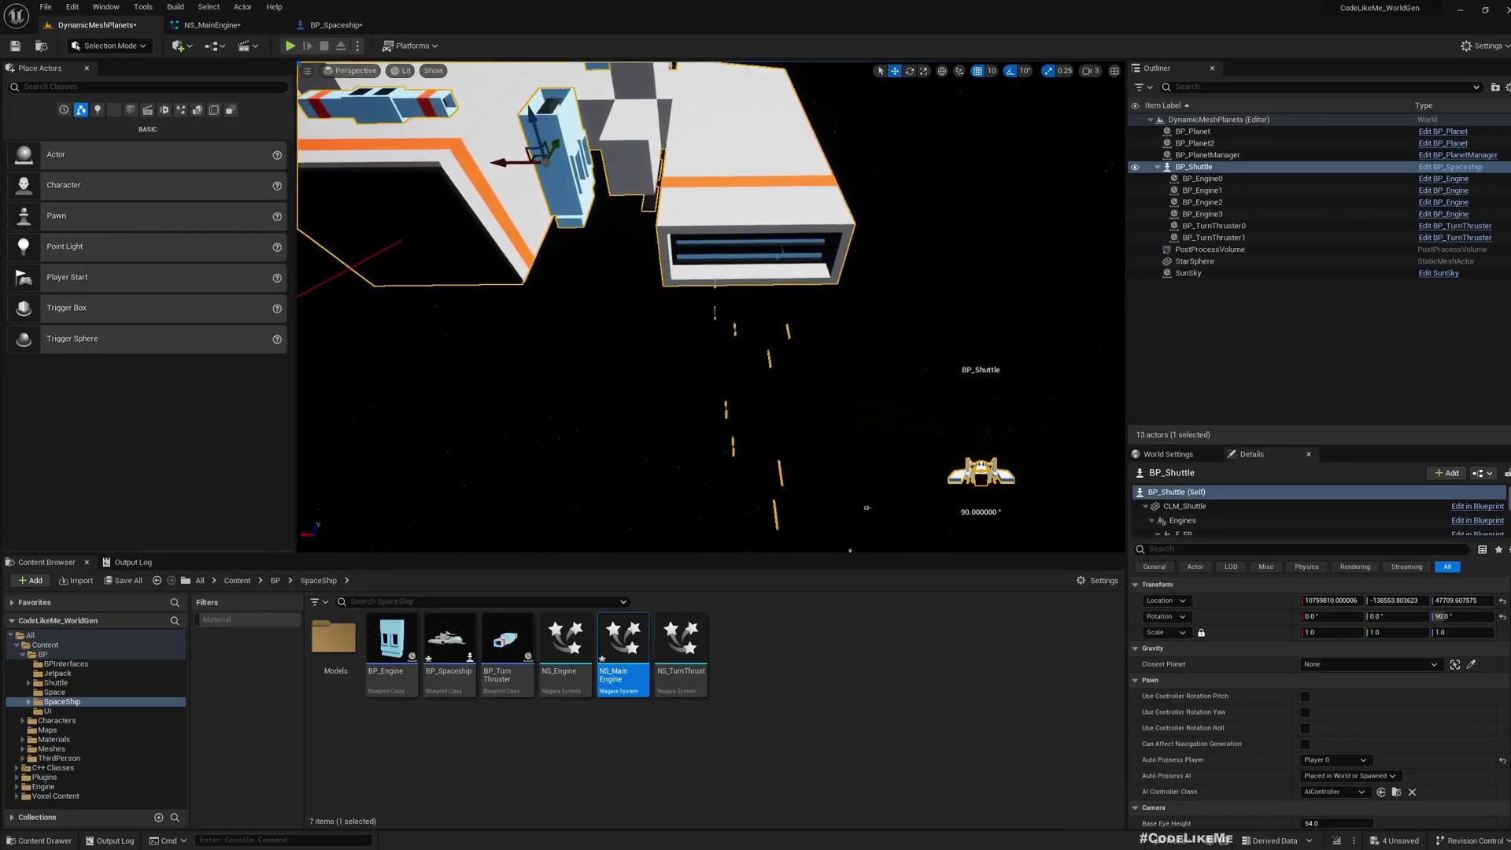
pyautogui.moveTo(711, 307); pyautogui.dragTo(1077, 318, button='right')
# Drive Initialize Particle's Sprite Size with Multiply Vector 2D by Float, using a Vector2D of 0.3, 7 and a Float of 100.
pyautogui.click(211, 24)
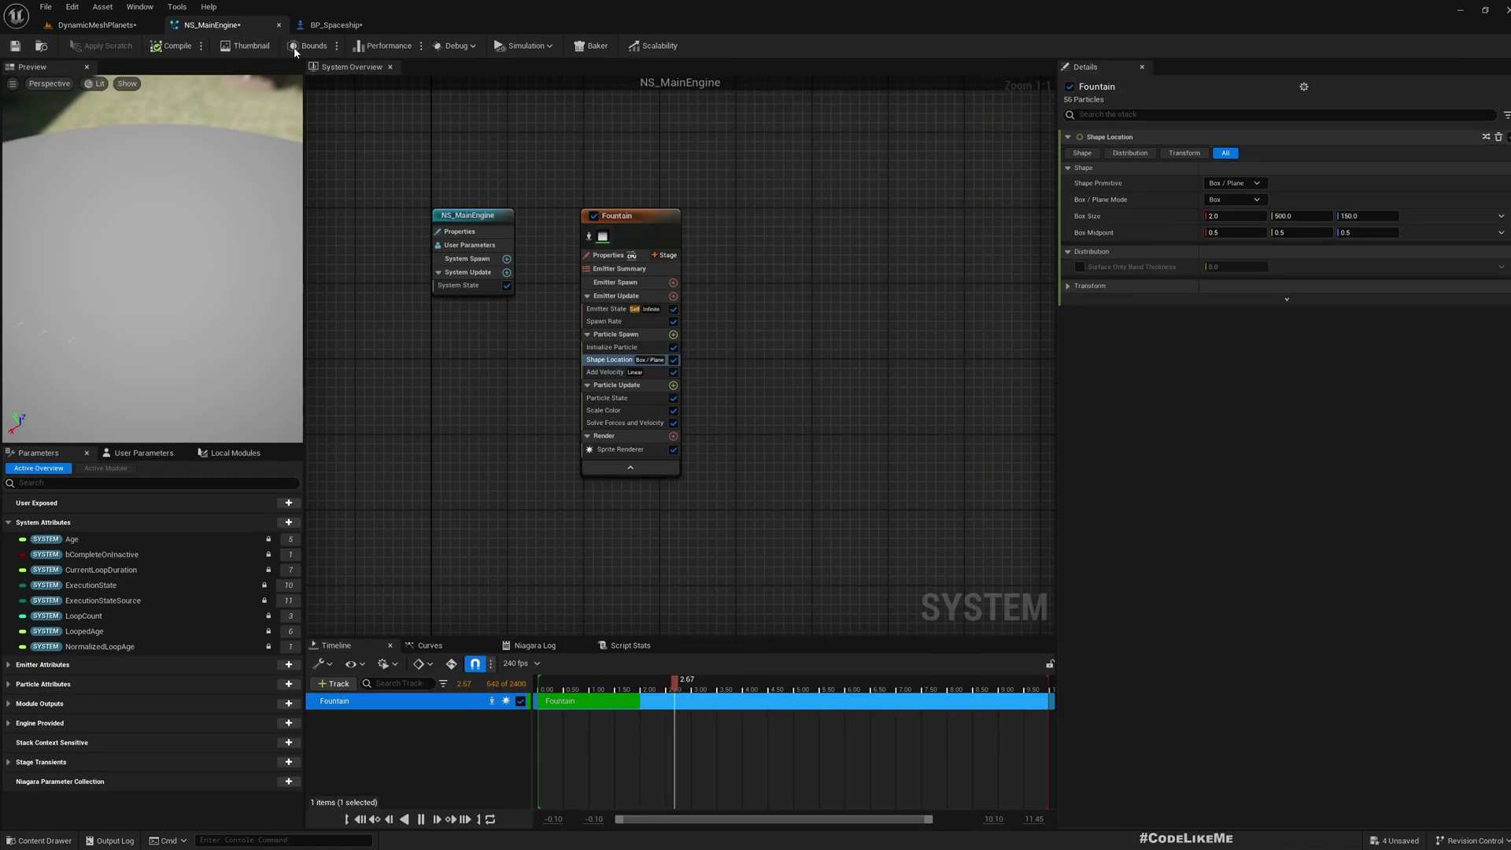
pyautogui.click(611, 347)
pyautogui.click(1501, 383)
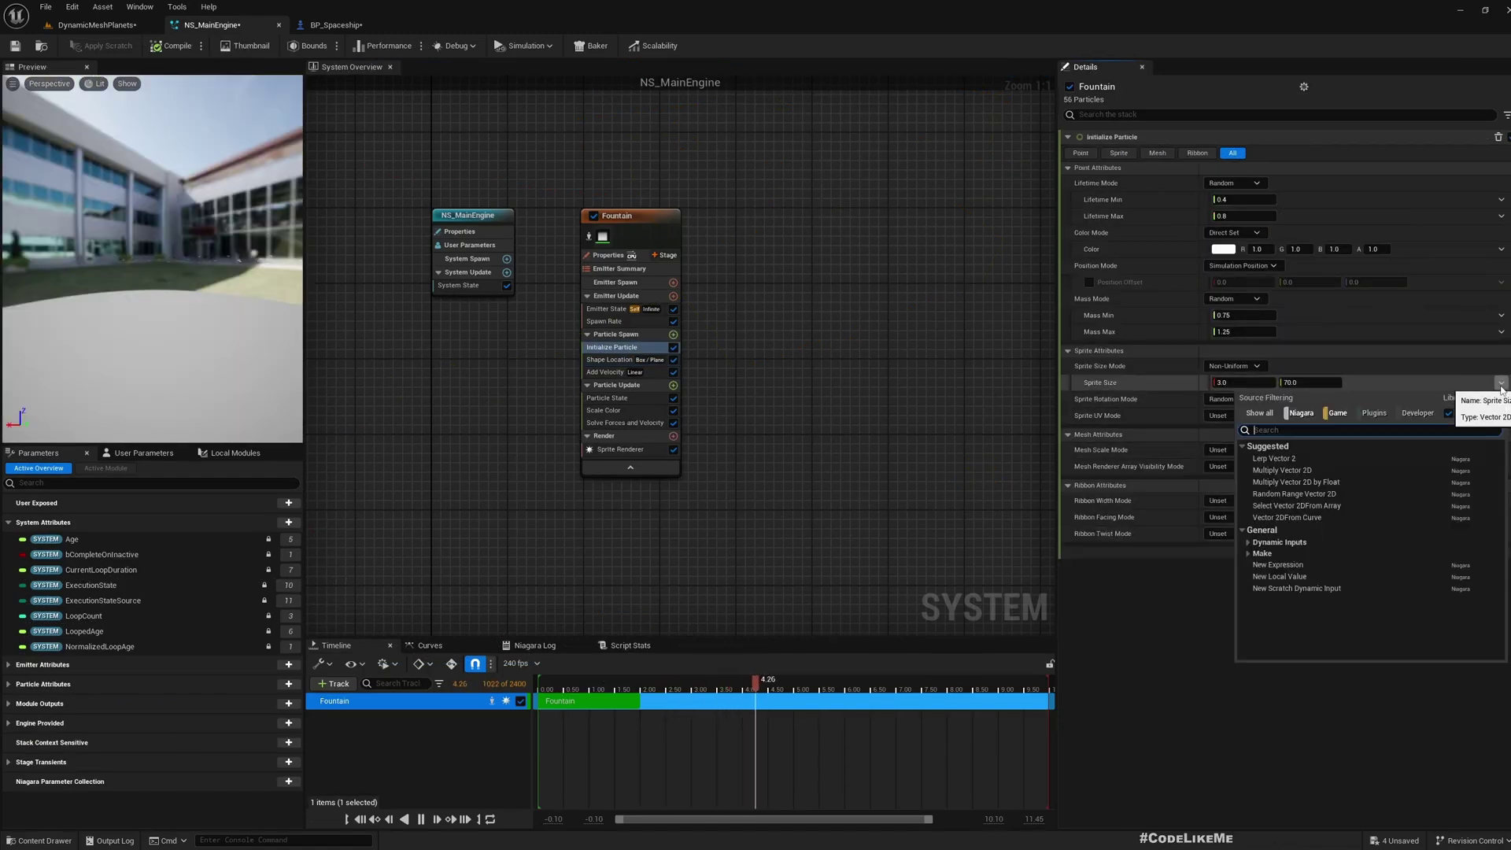
pyautogui.click(1313, 485)
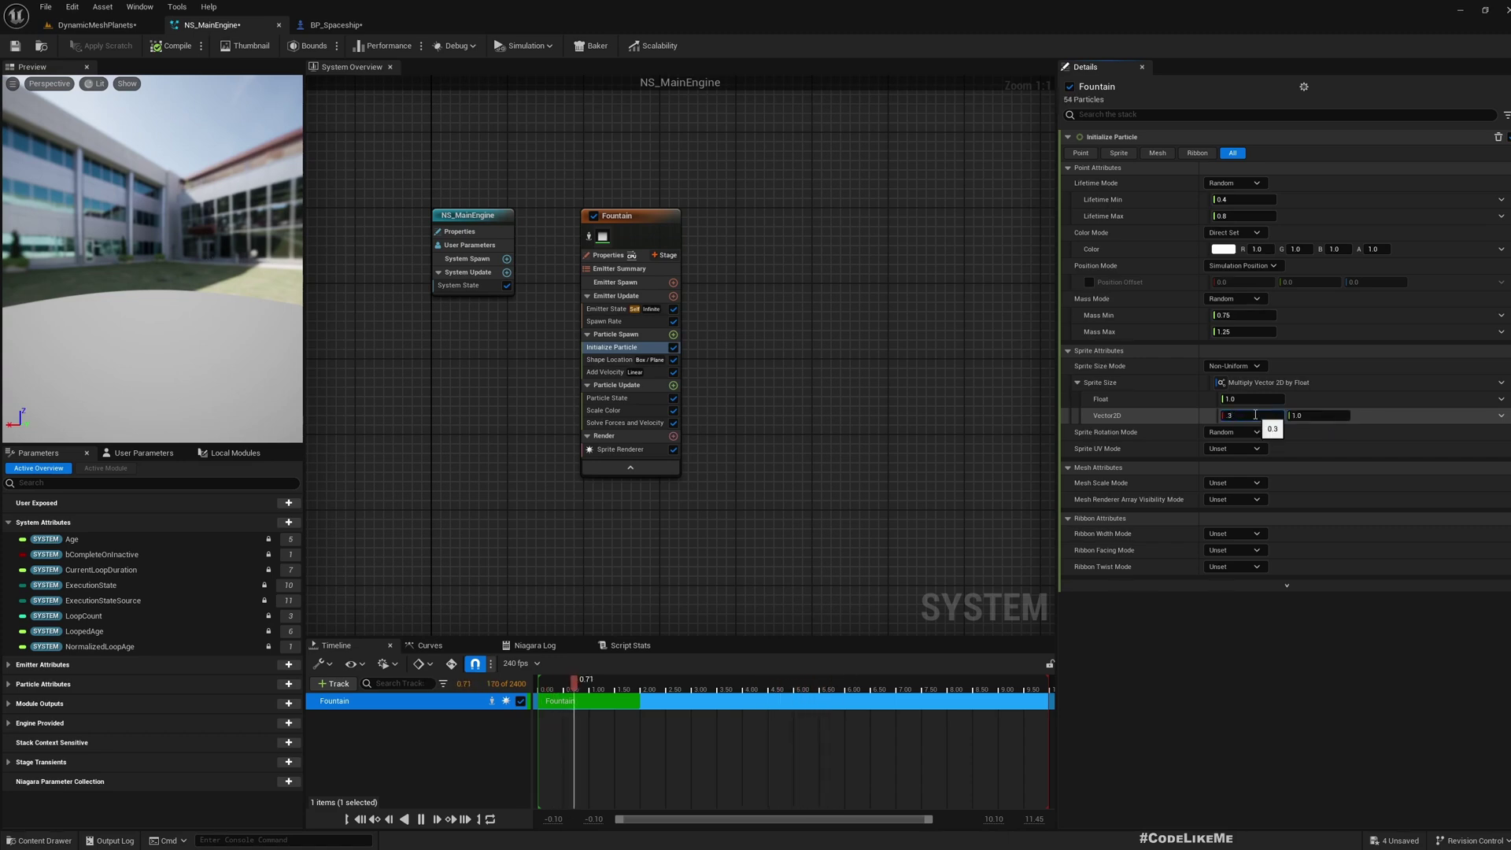
pyautogui.write('7')
pyautogui.click(1259, 399)
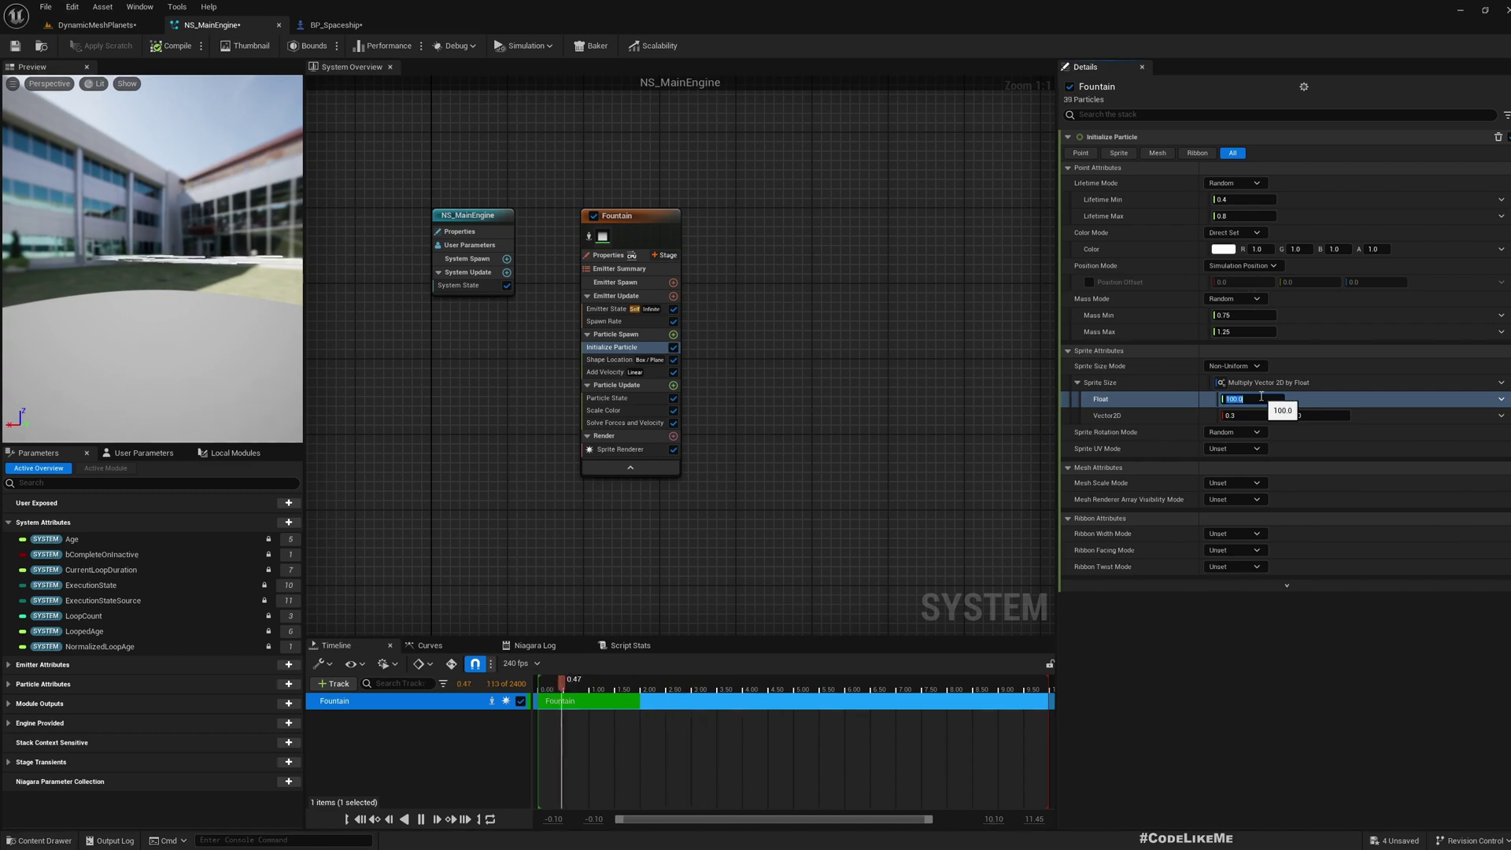
# Set the Fountain emitter's Spawn Rate to 1500 after comparing the enlarged particles with the engine in the BP_Spaceship blueprint.
pyautogui.moveTo(34, 302); pyautogui.dragTo(110, 385)
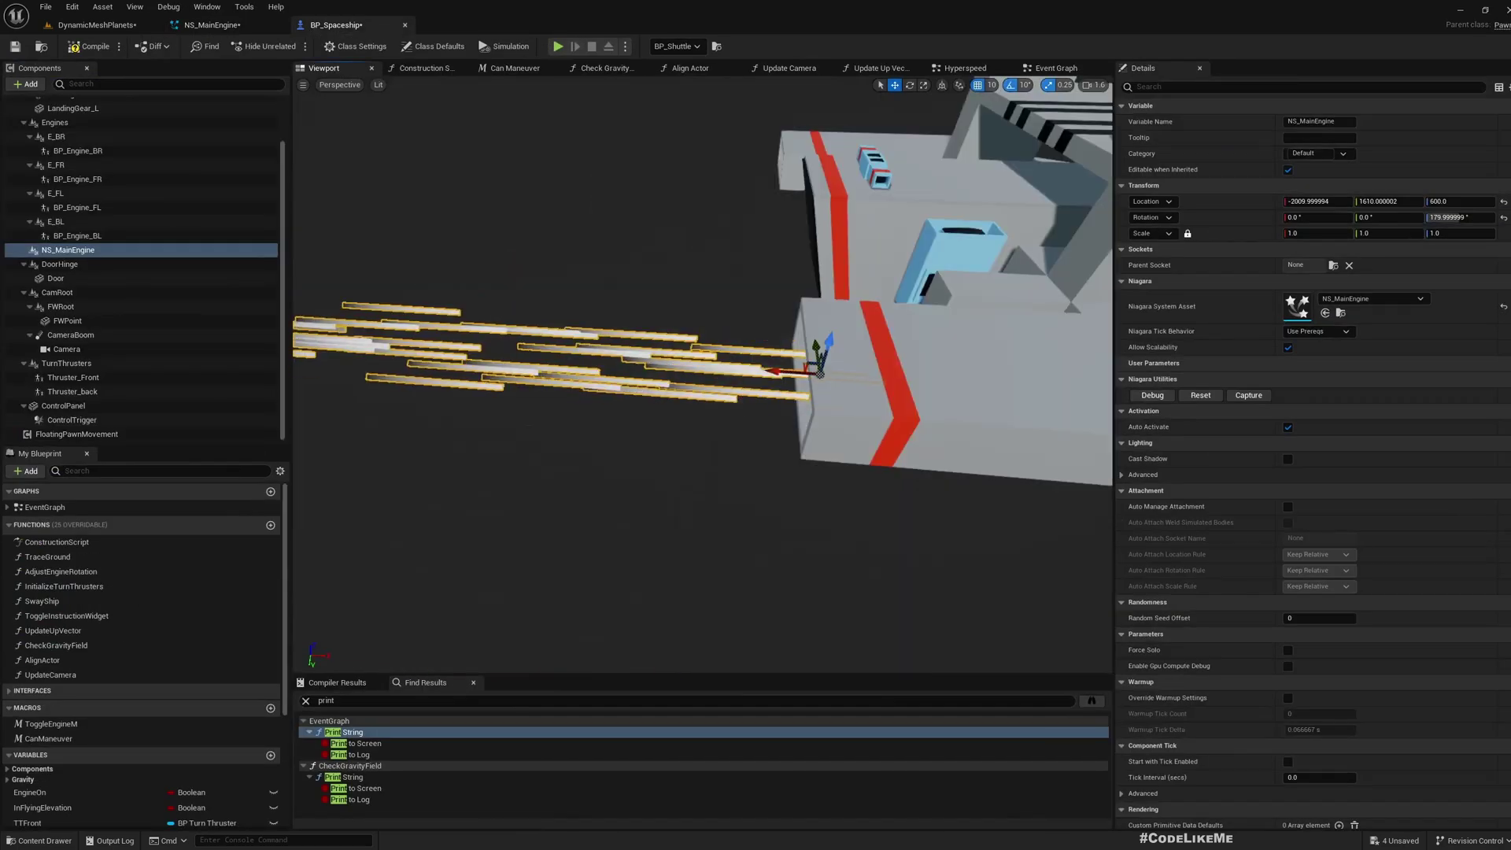
pyautogui.click(336, 25)
pyautogui.moveTo(680, 290); pyautogui.dragTo(646, 287, button='right')
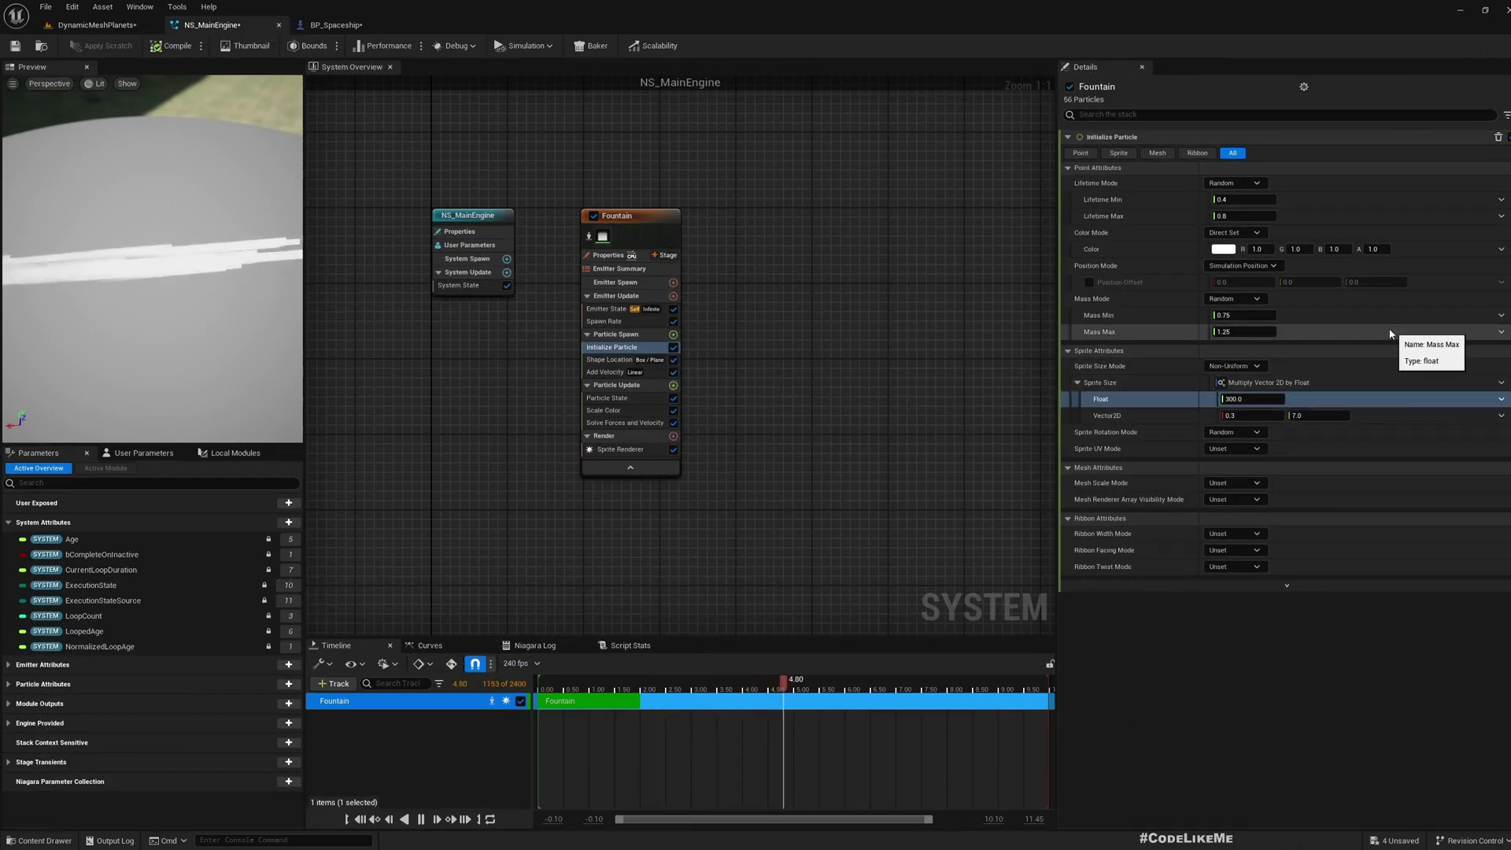
pyautogui.click(605, 321)
pyautogui.click(1236, 153)
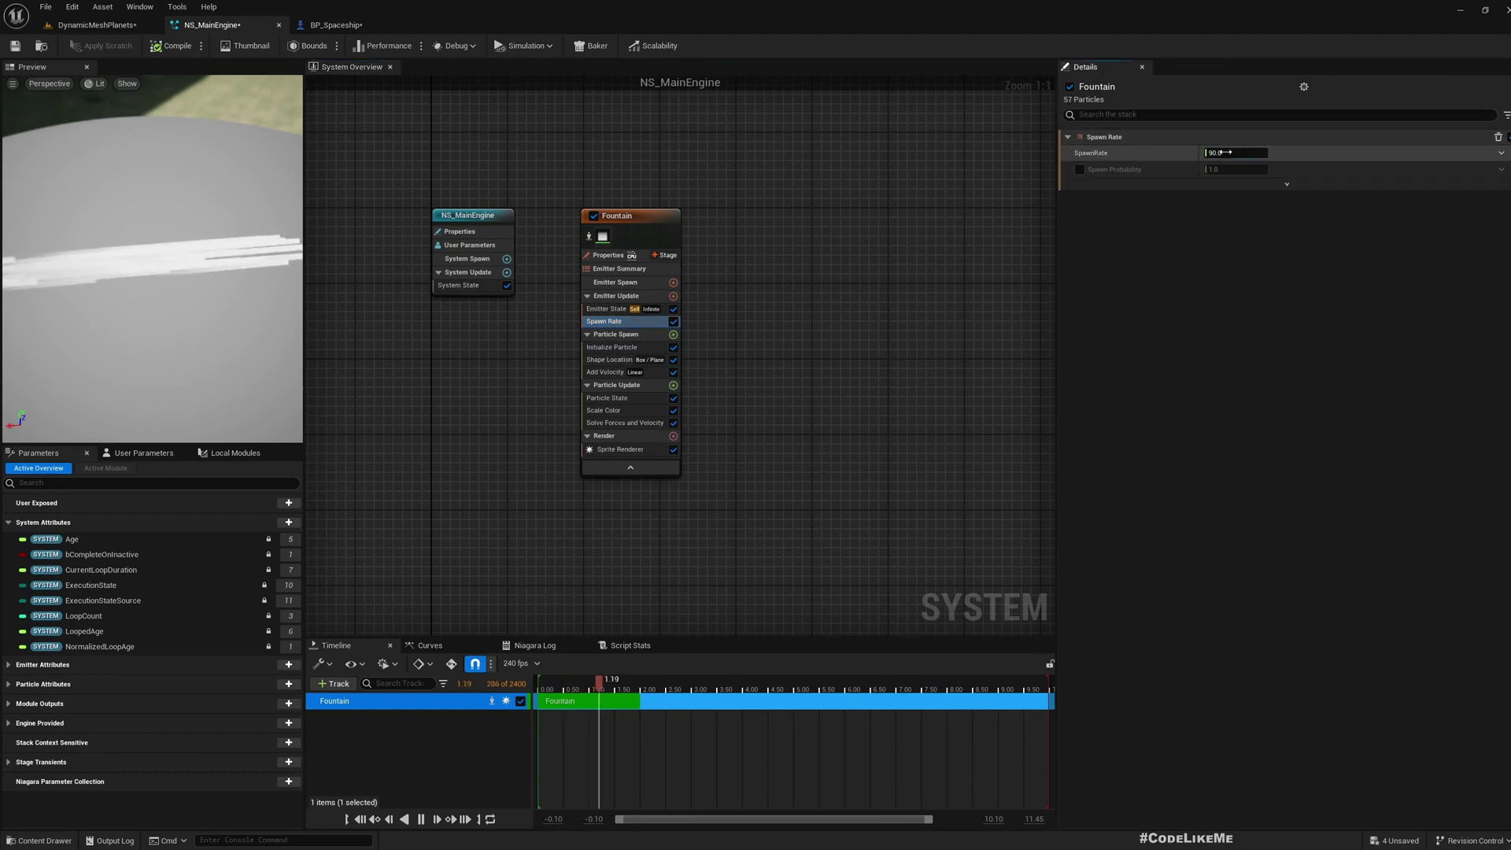
pyautogui.write('1500')
pyautogui.press('Return')
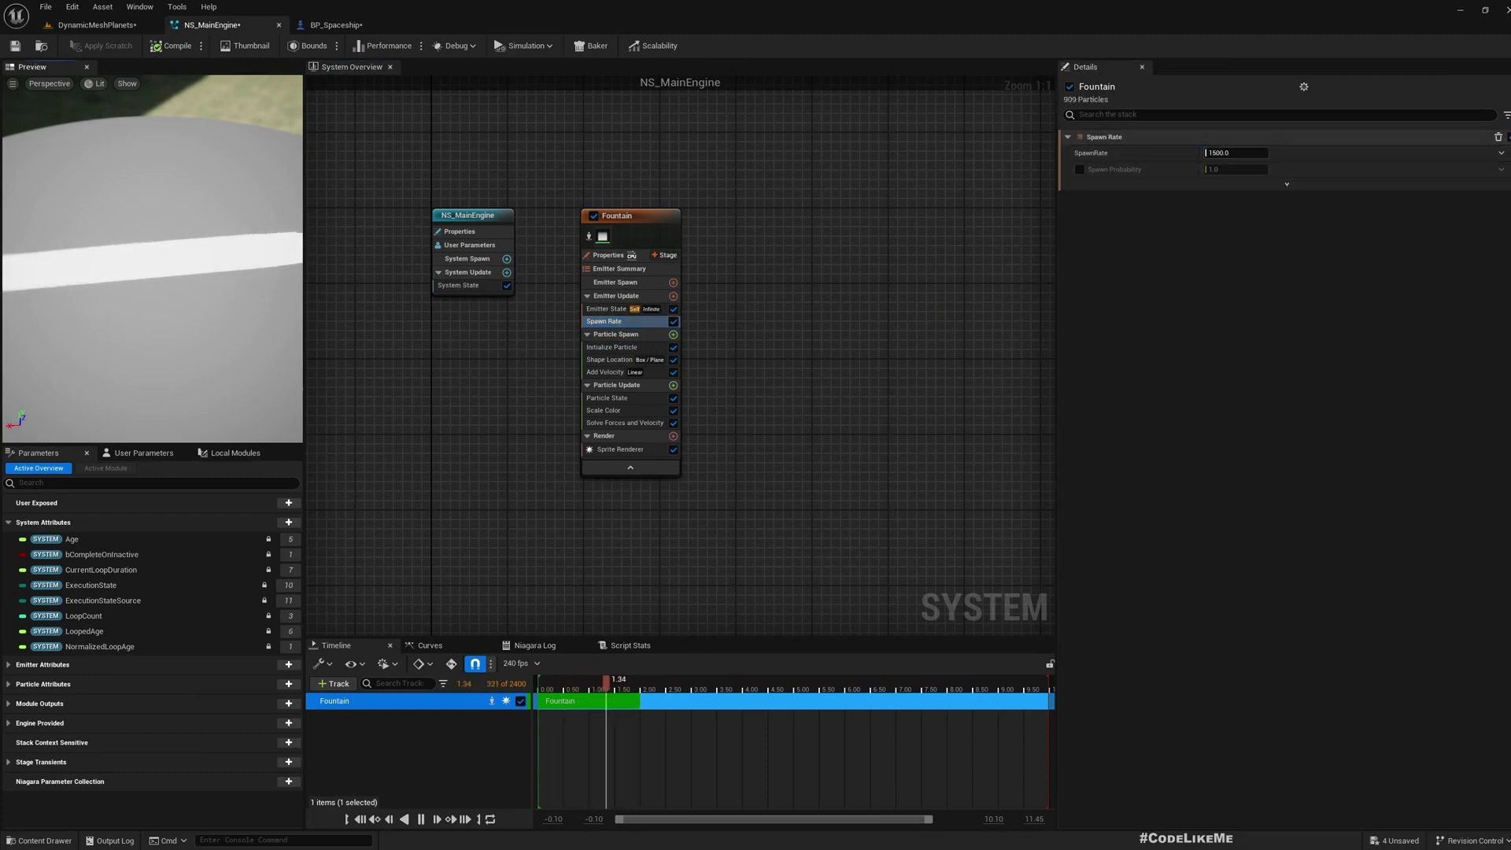
# Try Sprite Size Float values of 200 and 100 in Initialize Particle, checking the exhaust in the DynamicMeshPlanets level.
pyautogui.moveTo(257, 287); pyautogui.dragTo(158, 287)
pyautogui.click(96, 24)
pyautogui.moveTo(711, 306); pyautogui.dragTo(690, 356, button='right')
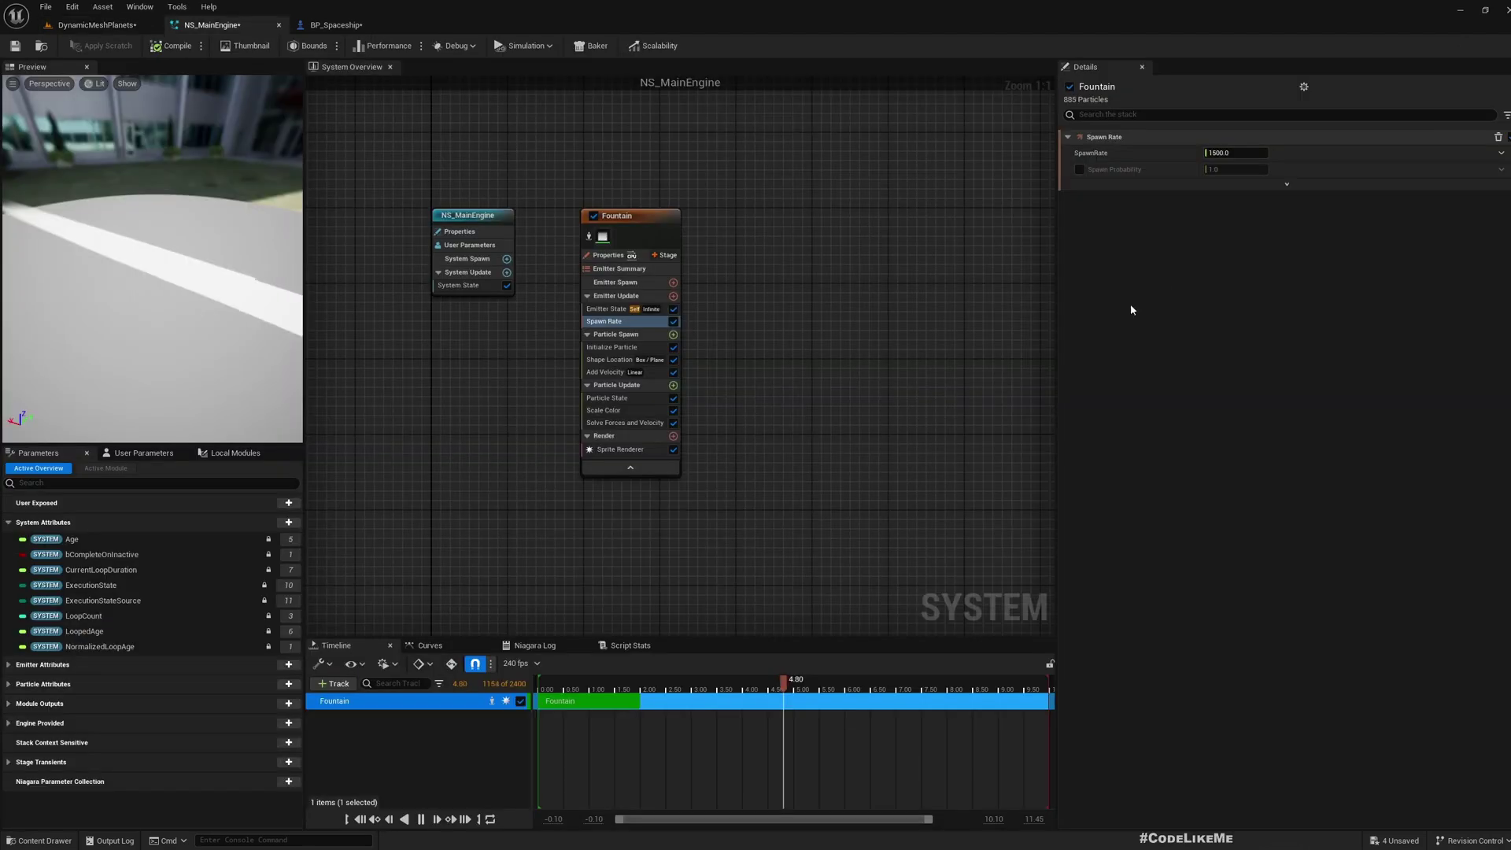
pyautogui.click(618, 348)
pyautogui.click(1252, 399)
pyautogui.write('200')
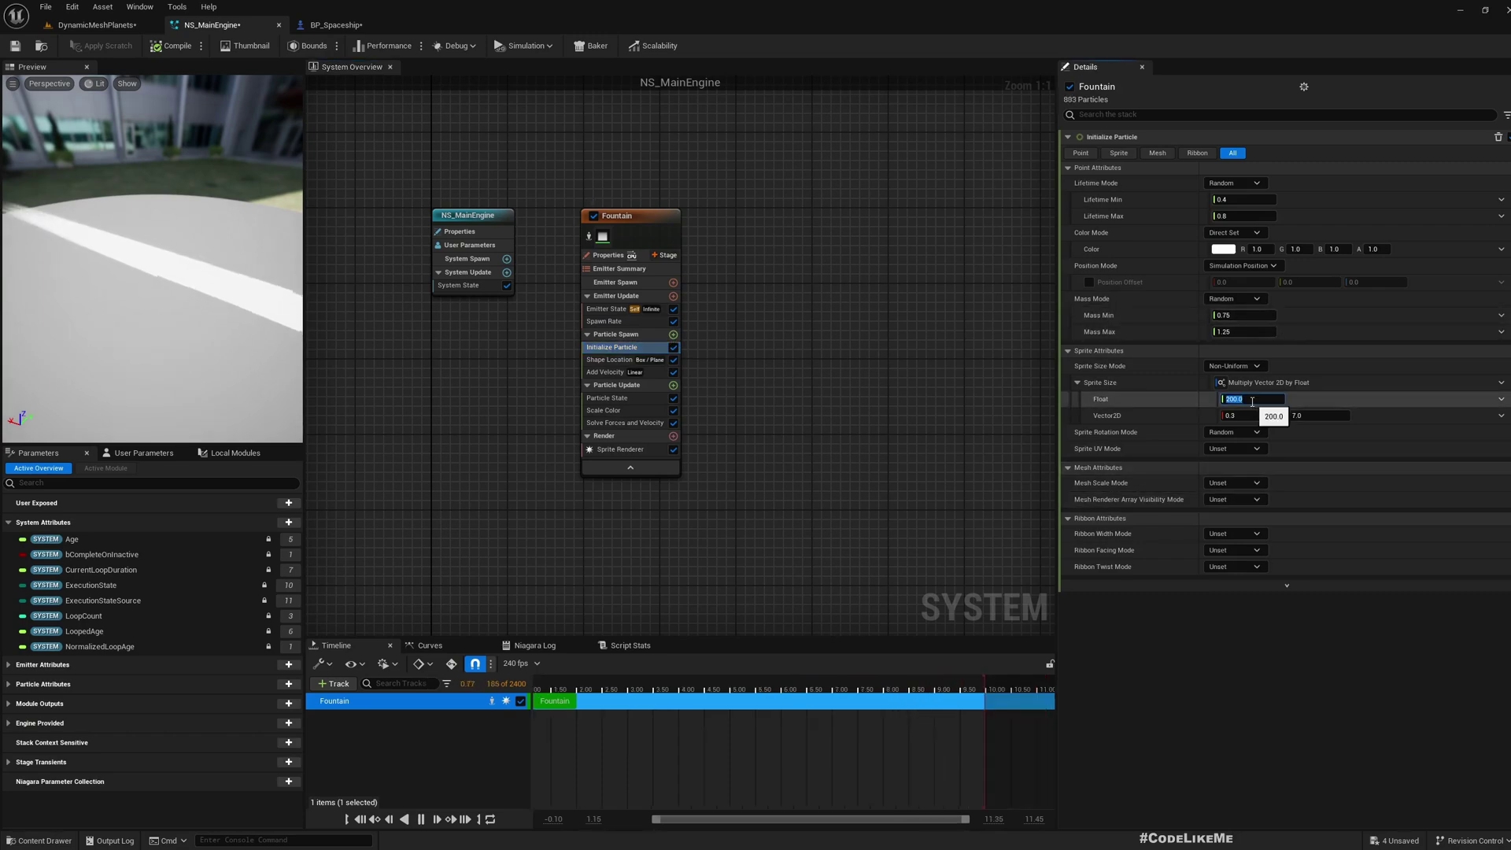
pyautogui.write('100')
pyautogui.press('Return')
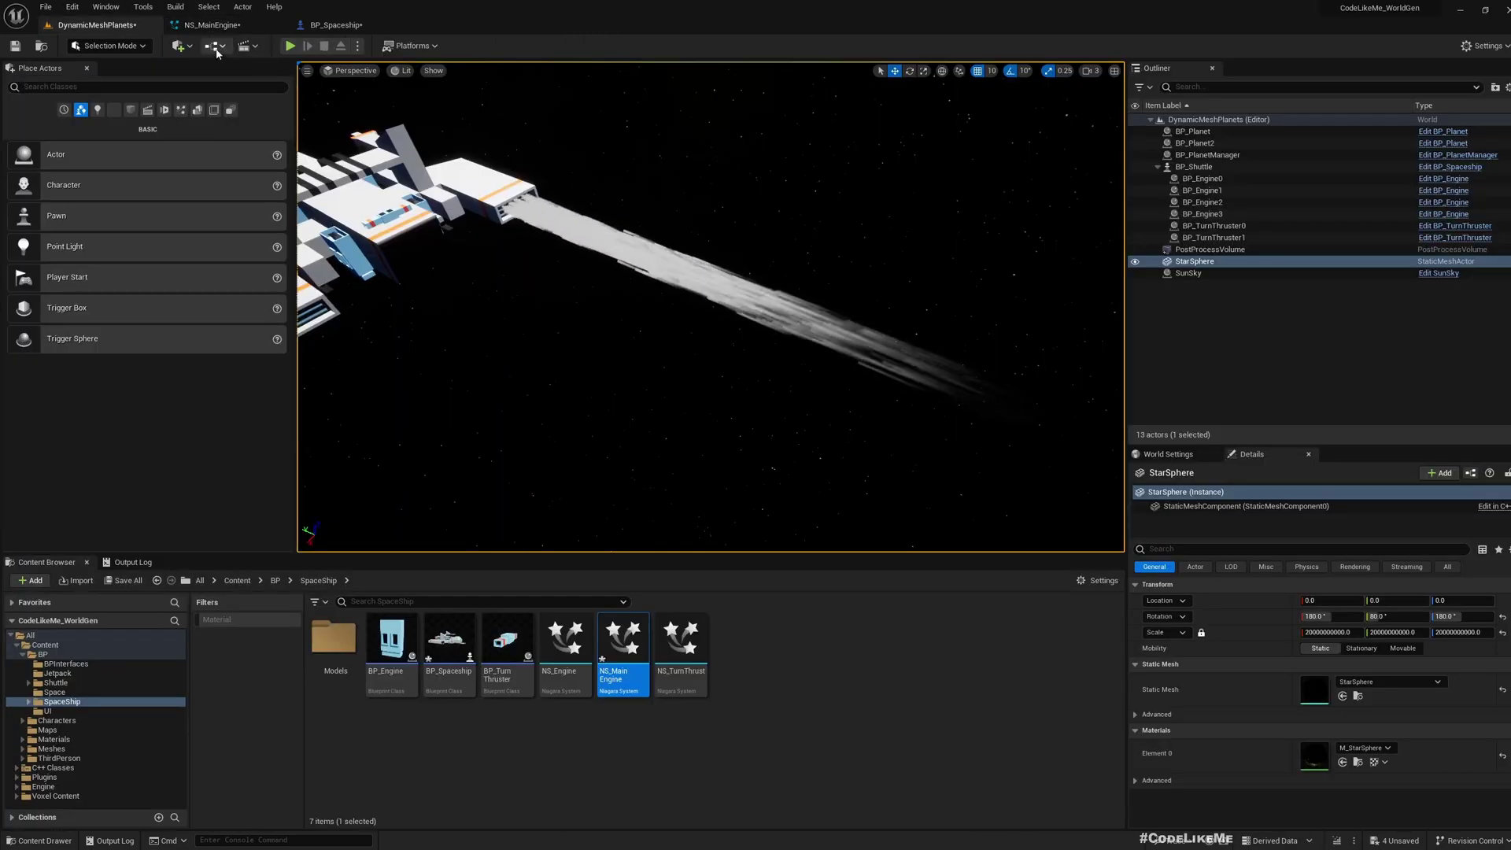
# Set Initialize Particle's Sprite Size Float to 200 and check the exhaust in the level.
pyautogui.click(213, 24)
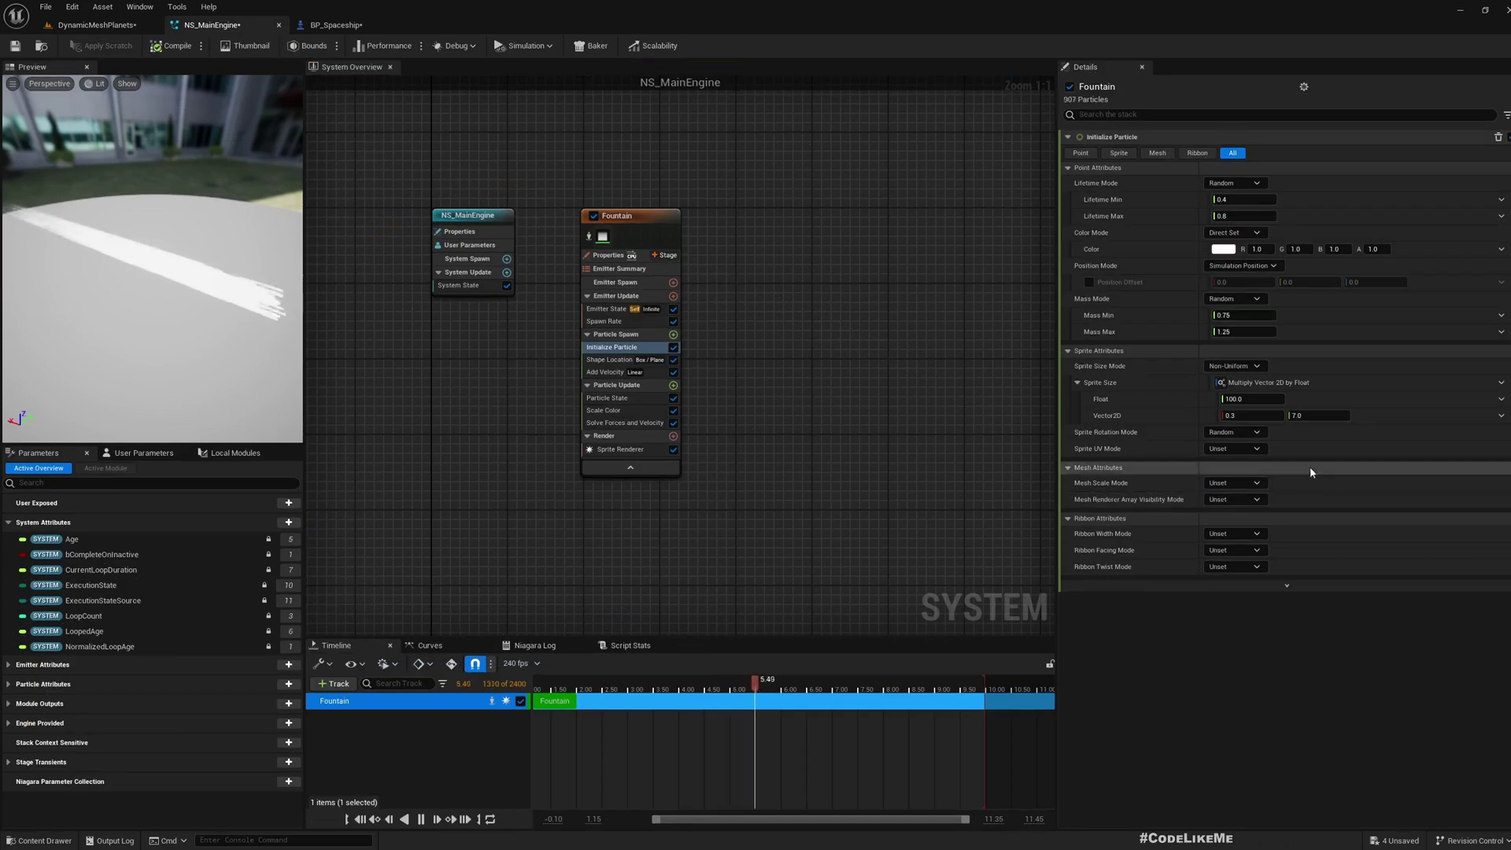
pyautogui.click(1252, 399)
pyautogui.write('100')
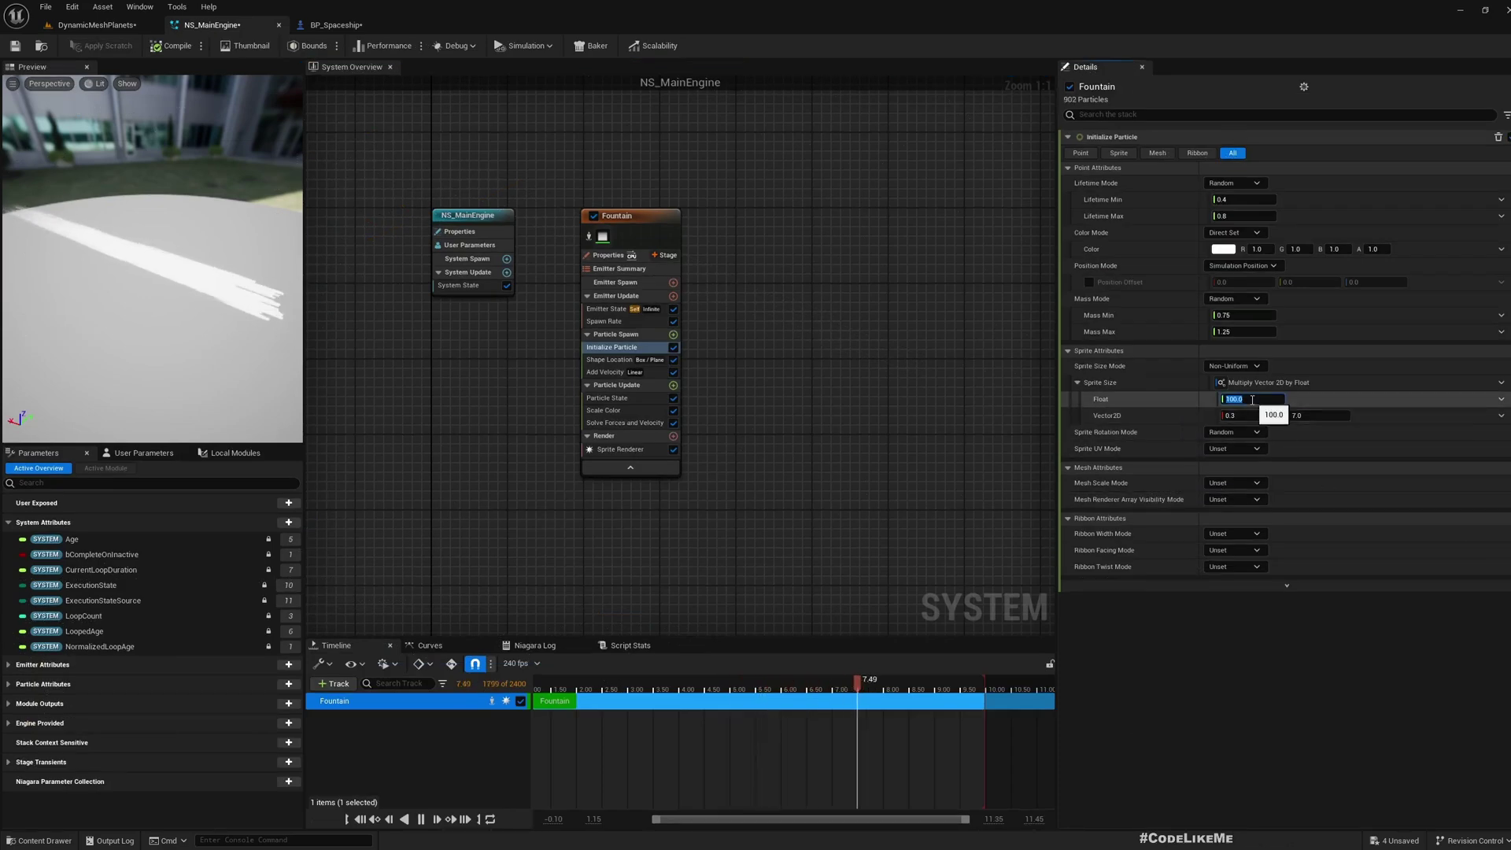
pyautogui.write('150')
pyautogui.press('Return')
pyautogui.click(96, 25)
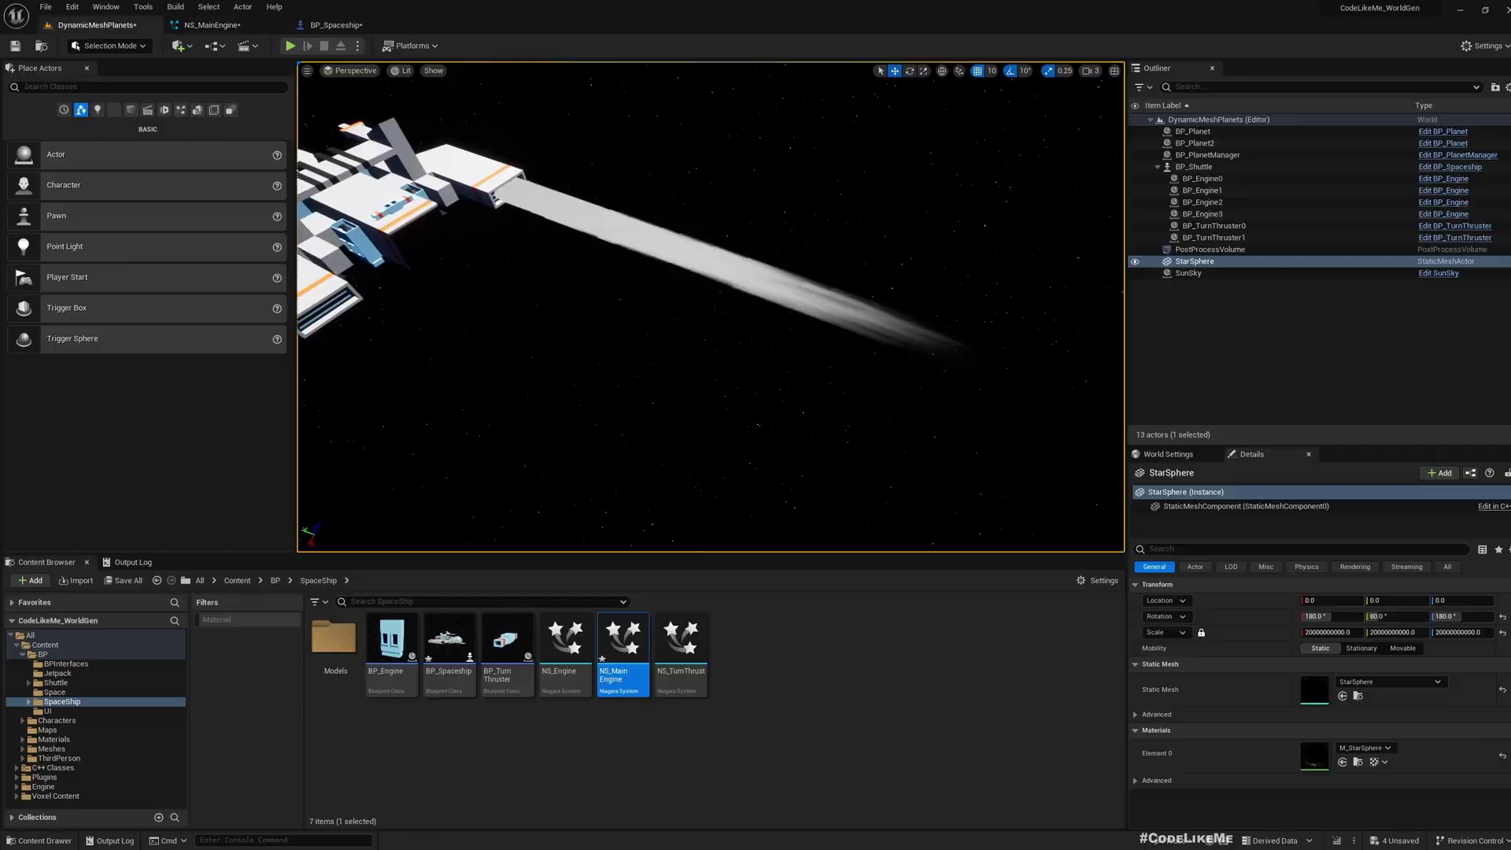
# Disable the Scale Color module in NS_MainEngine and add a Color module to Particle Update.
pyautogui.click(212, 24)
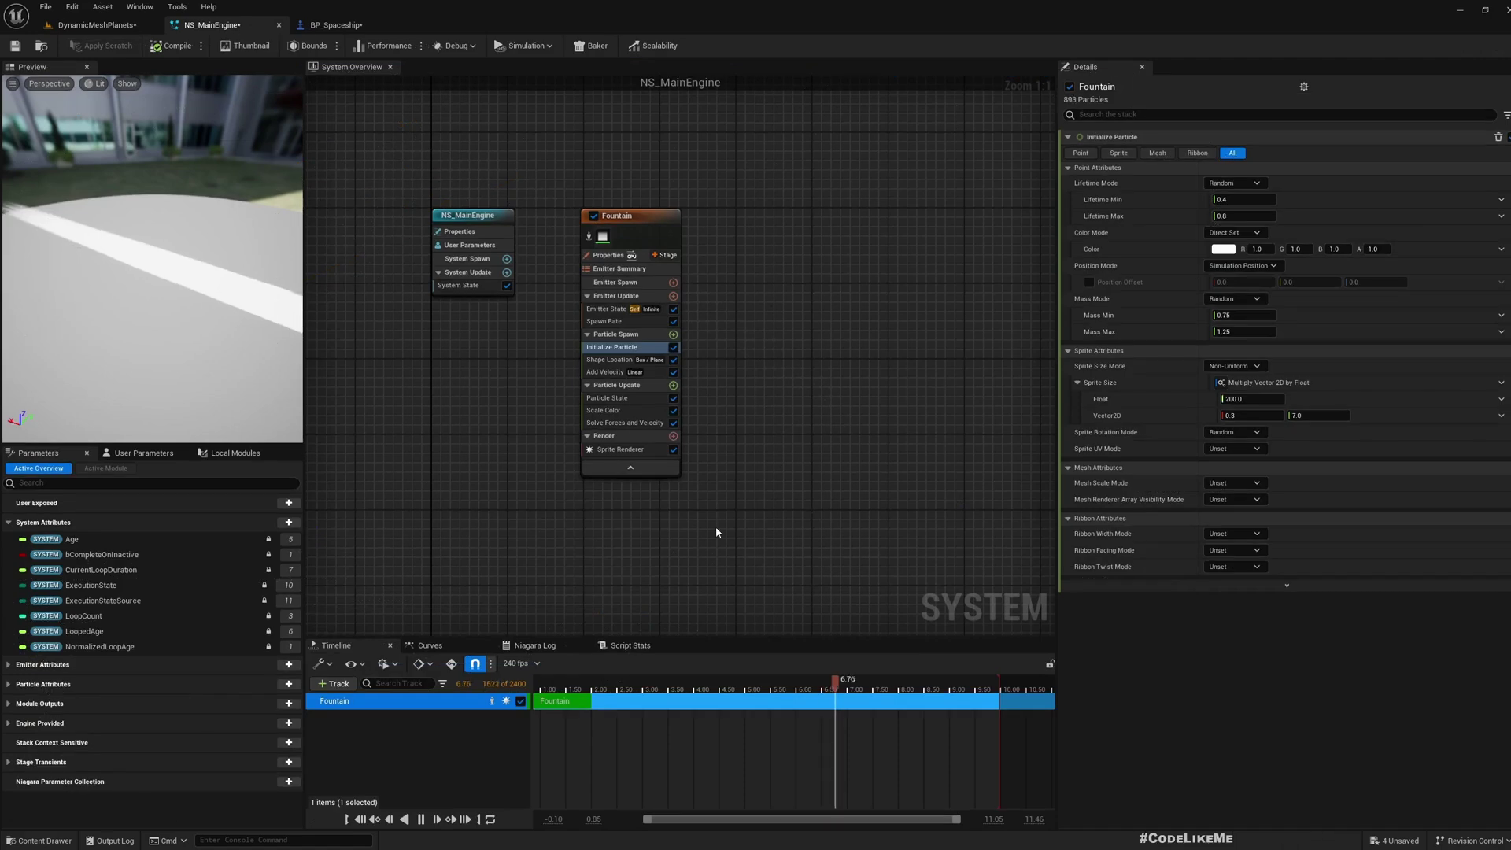
pyautogui.click(617, 410)
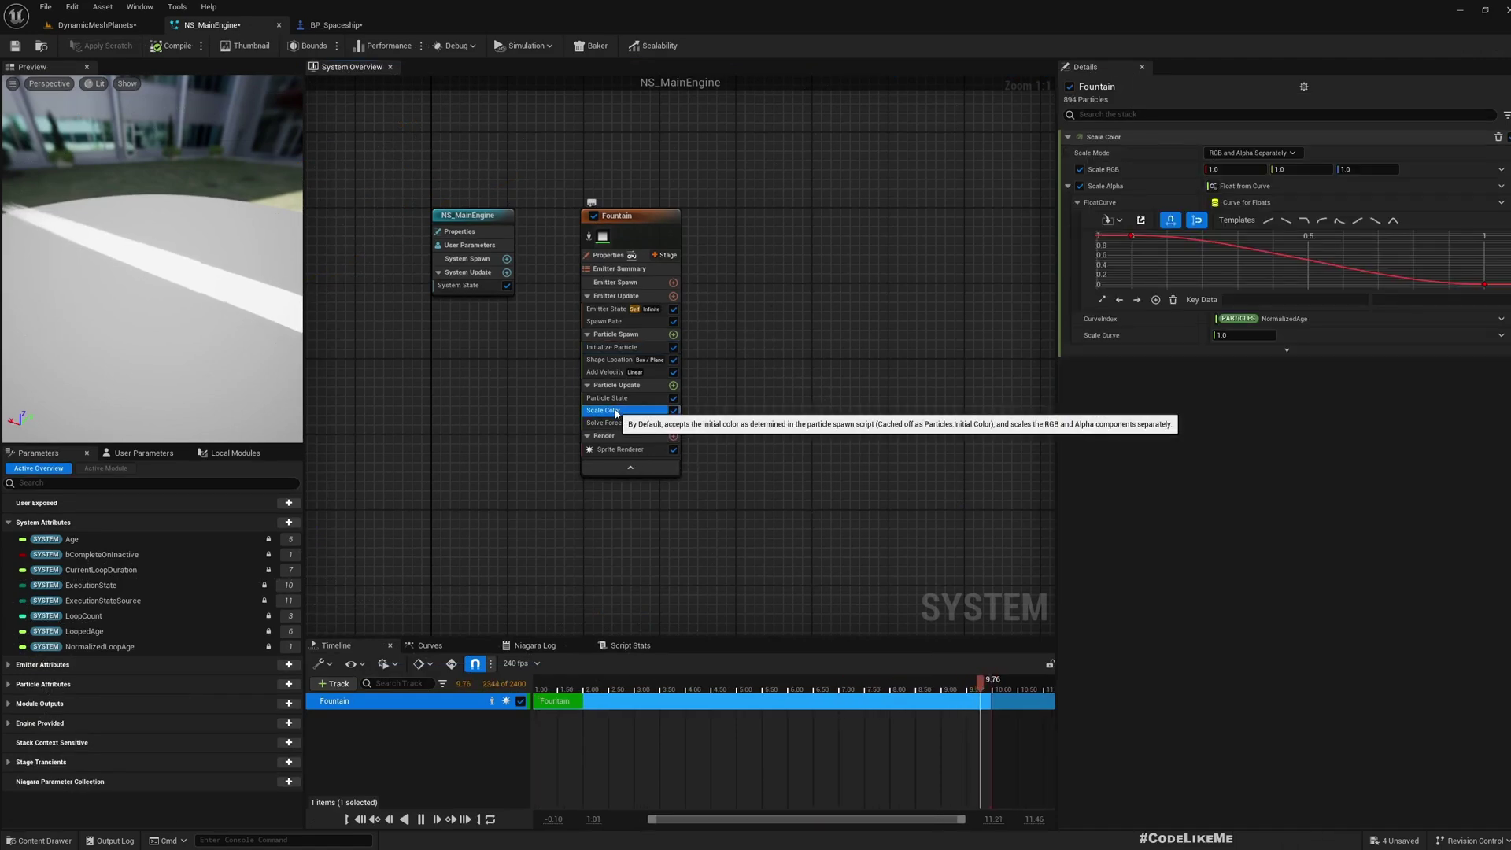
pyautogui.click(674, 410)
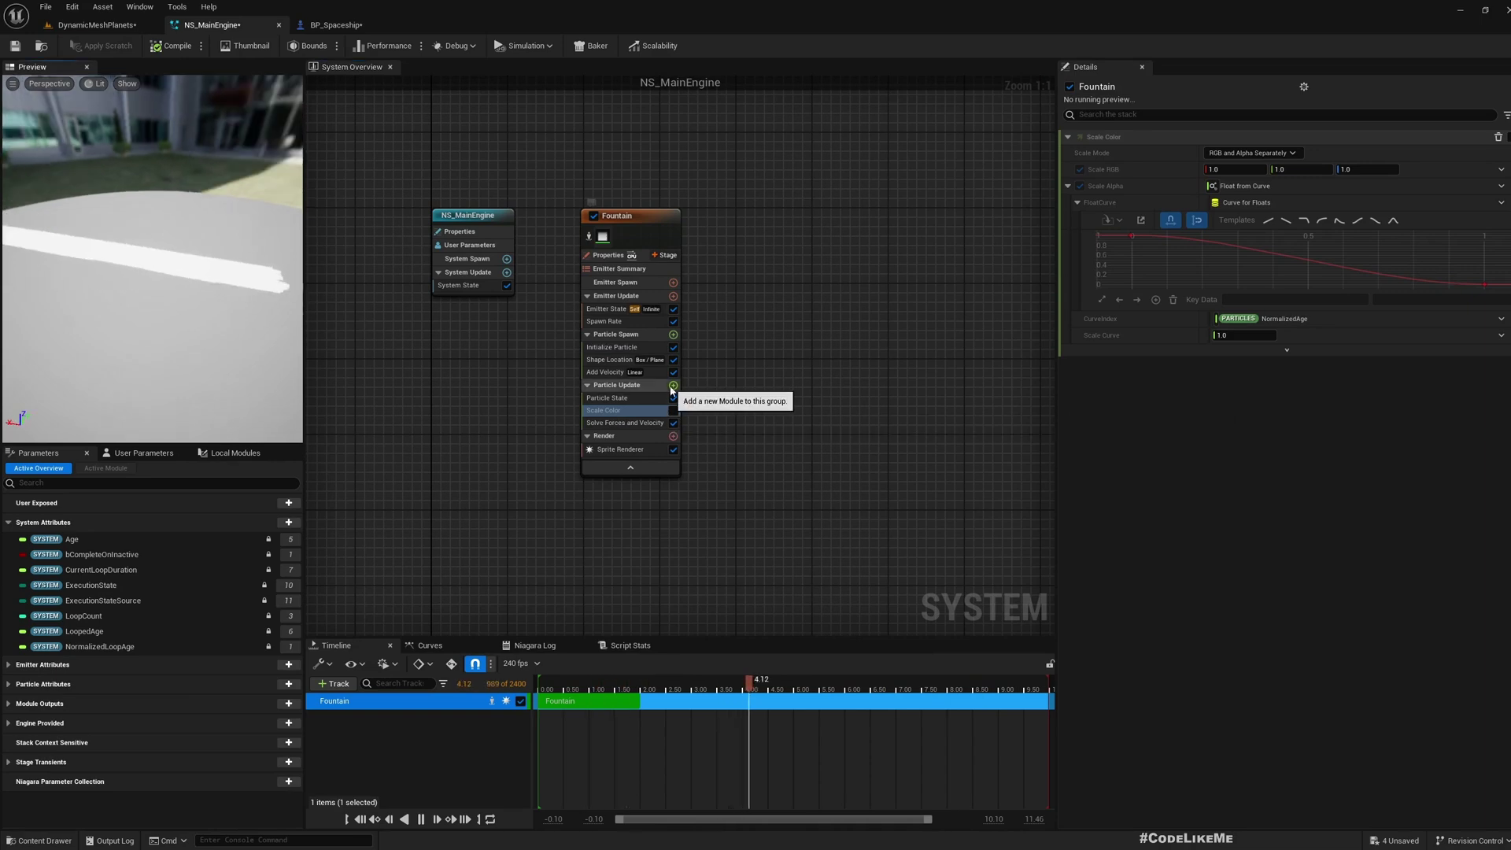
pyautogui.click(673, 385)
pyautogui.write('Colo')
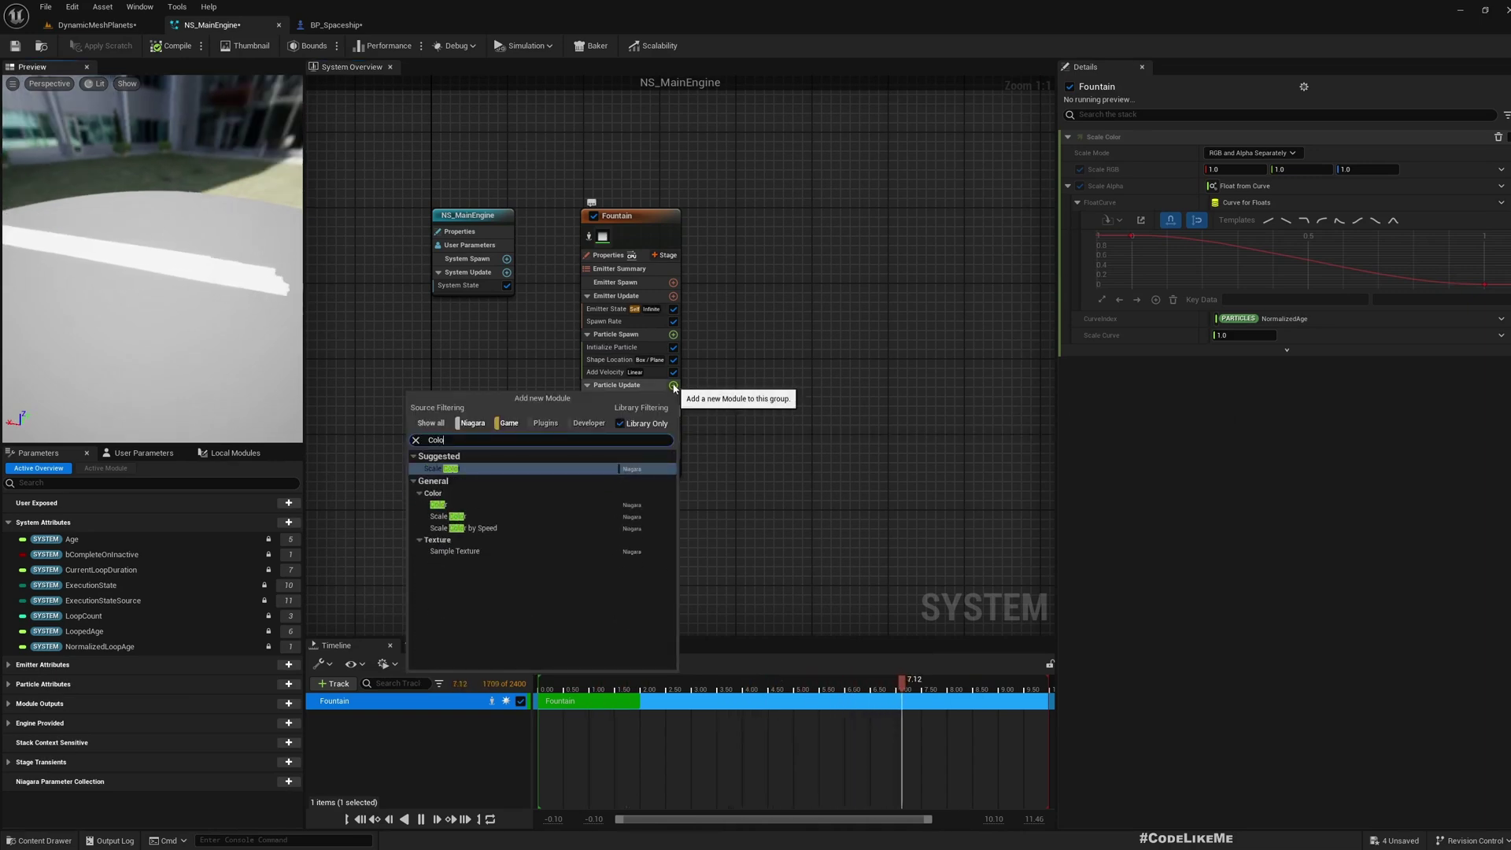
pyautogui.press('Down')
pyautogui.press('Return')
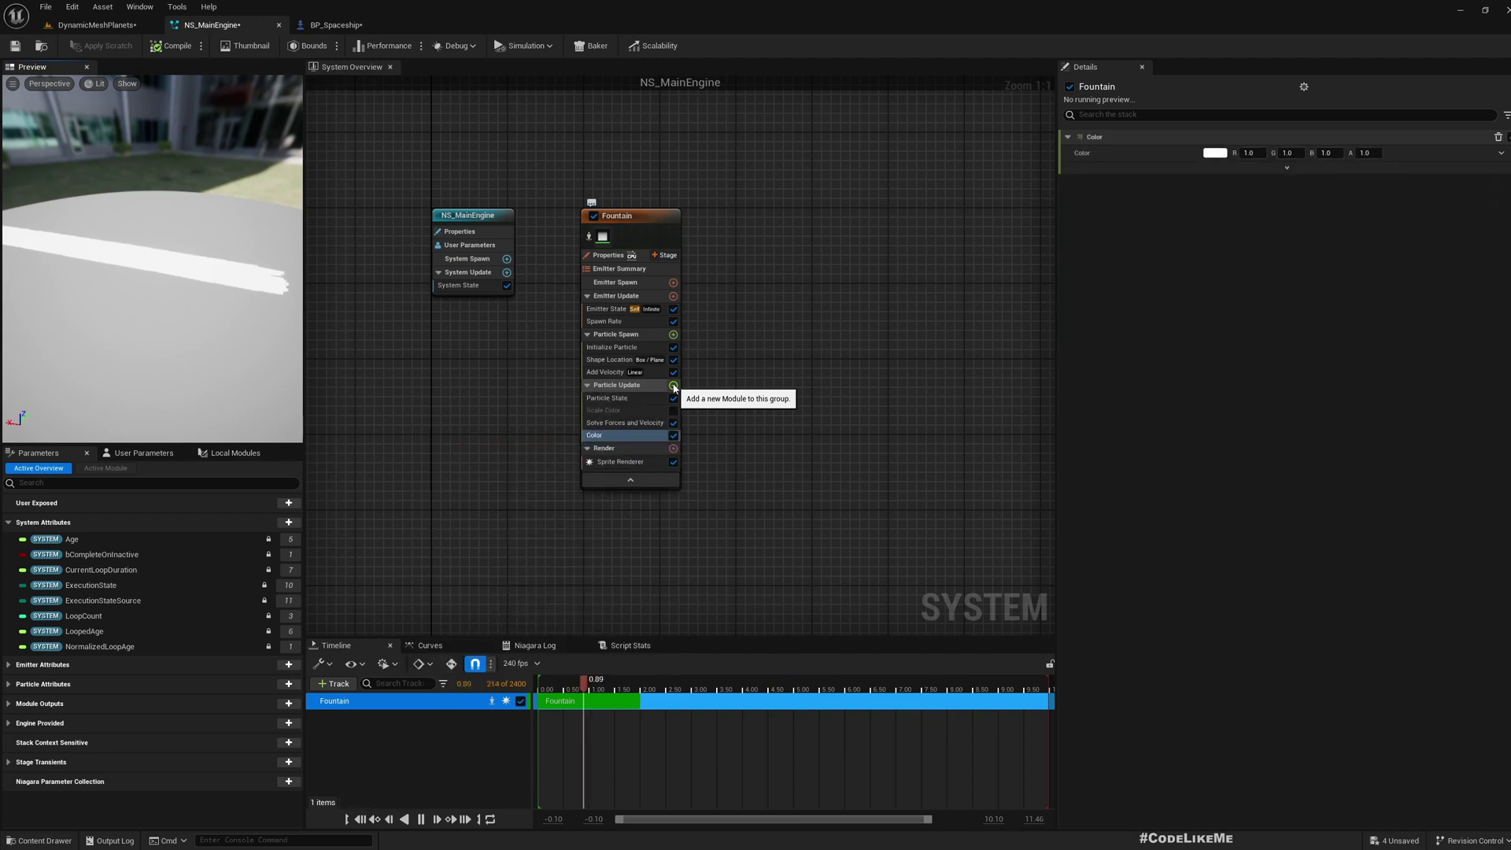
# Drive the Color module with Color from Curve and set the gradient's first colour stop to bright cyan with a V of 20.
pyautogui.click(1501, 152)
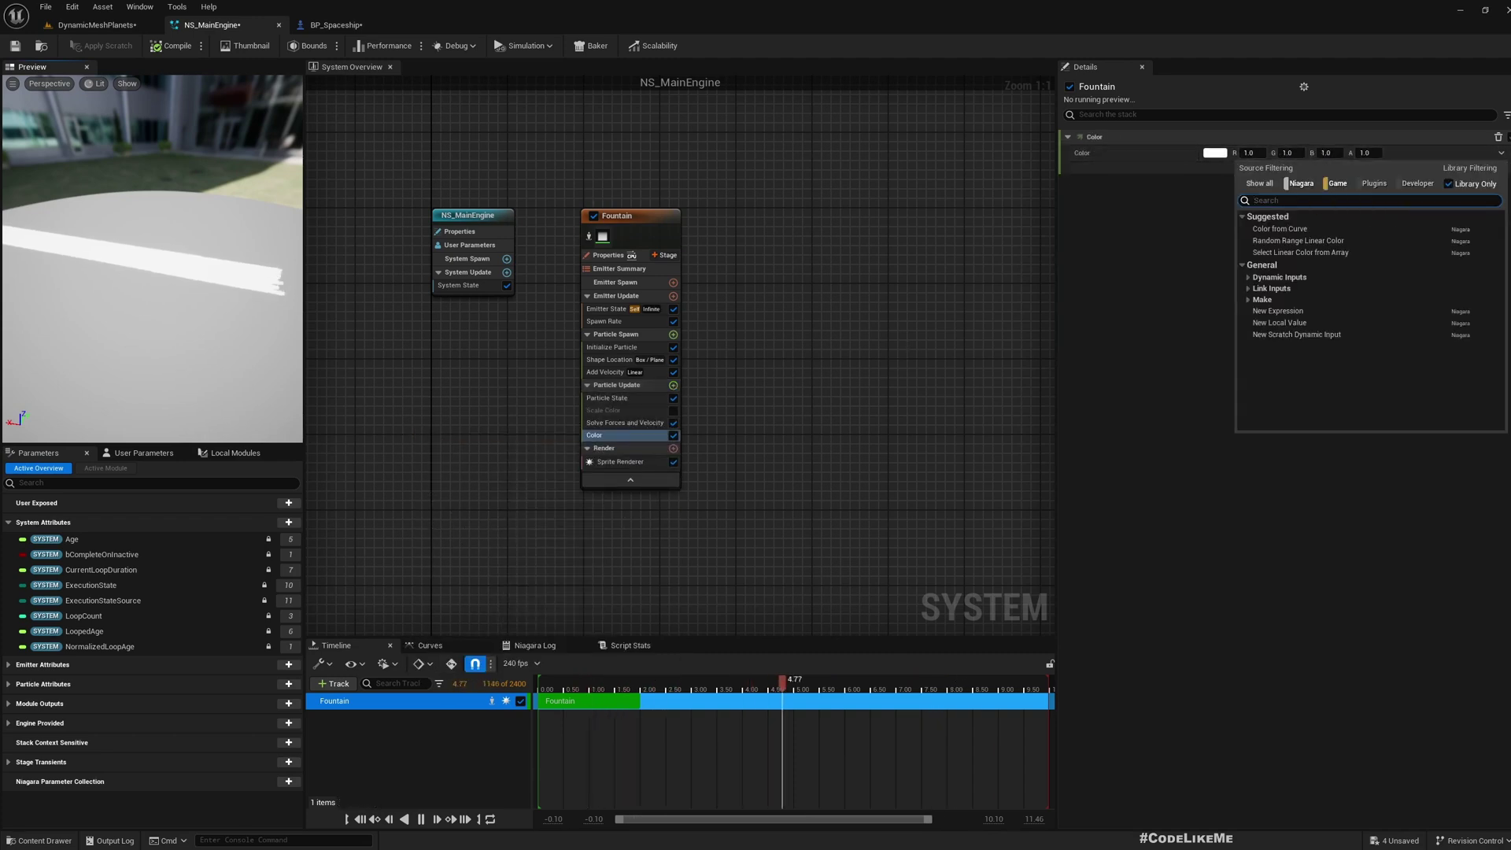
pyautogui.click(1320, 232)
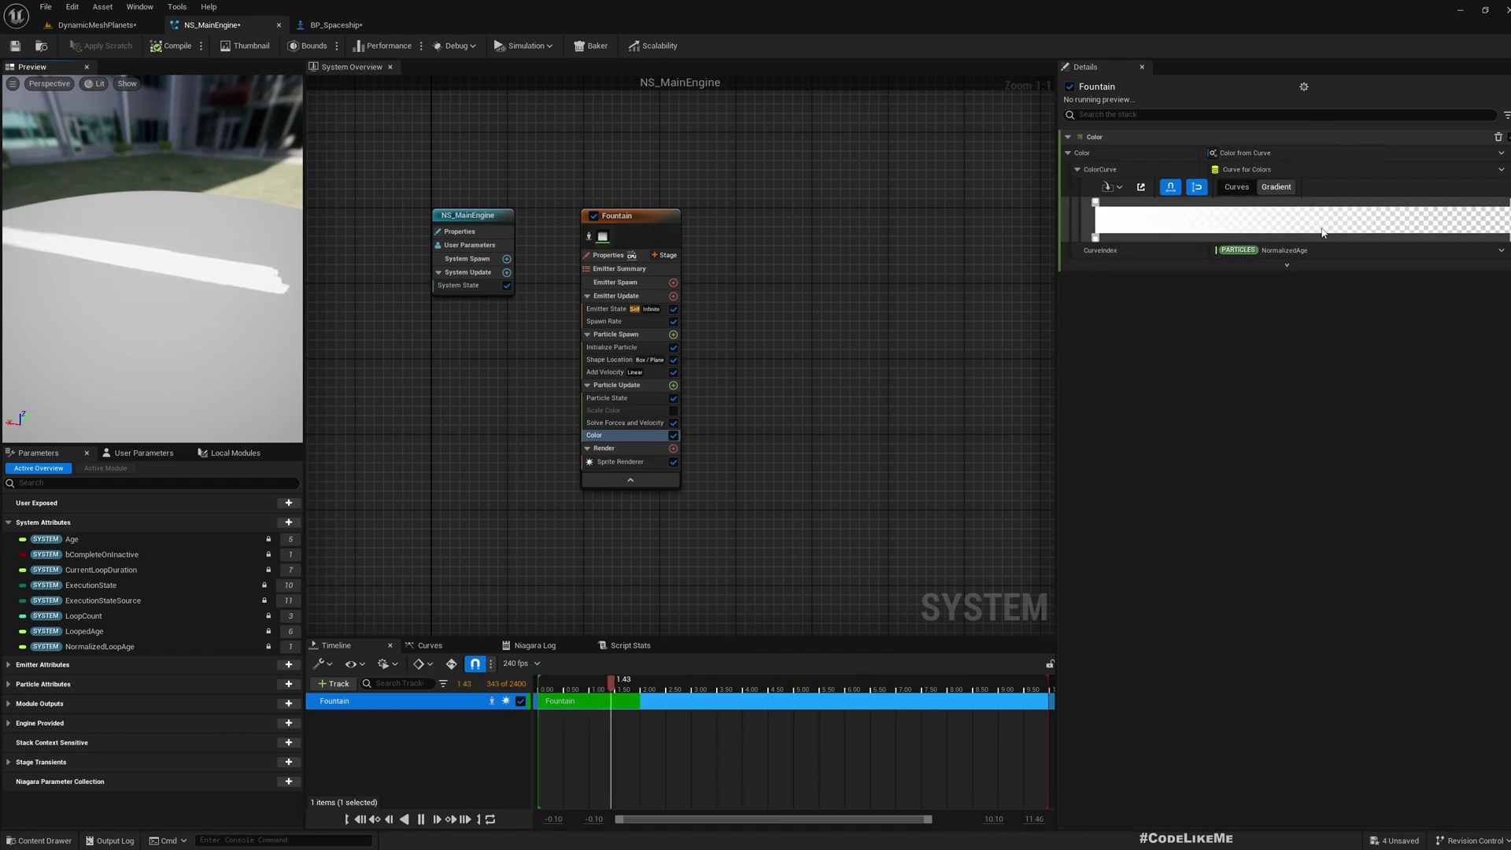
pyautogui.click(1095, 205)
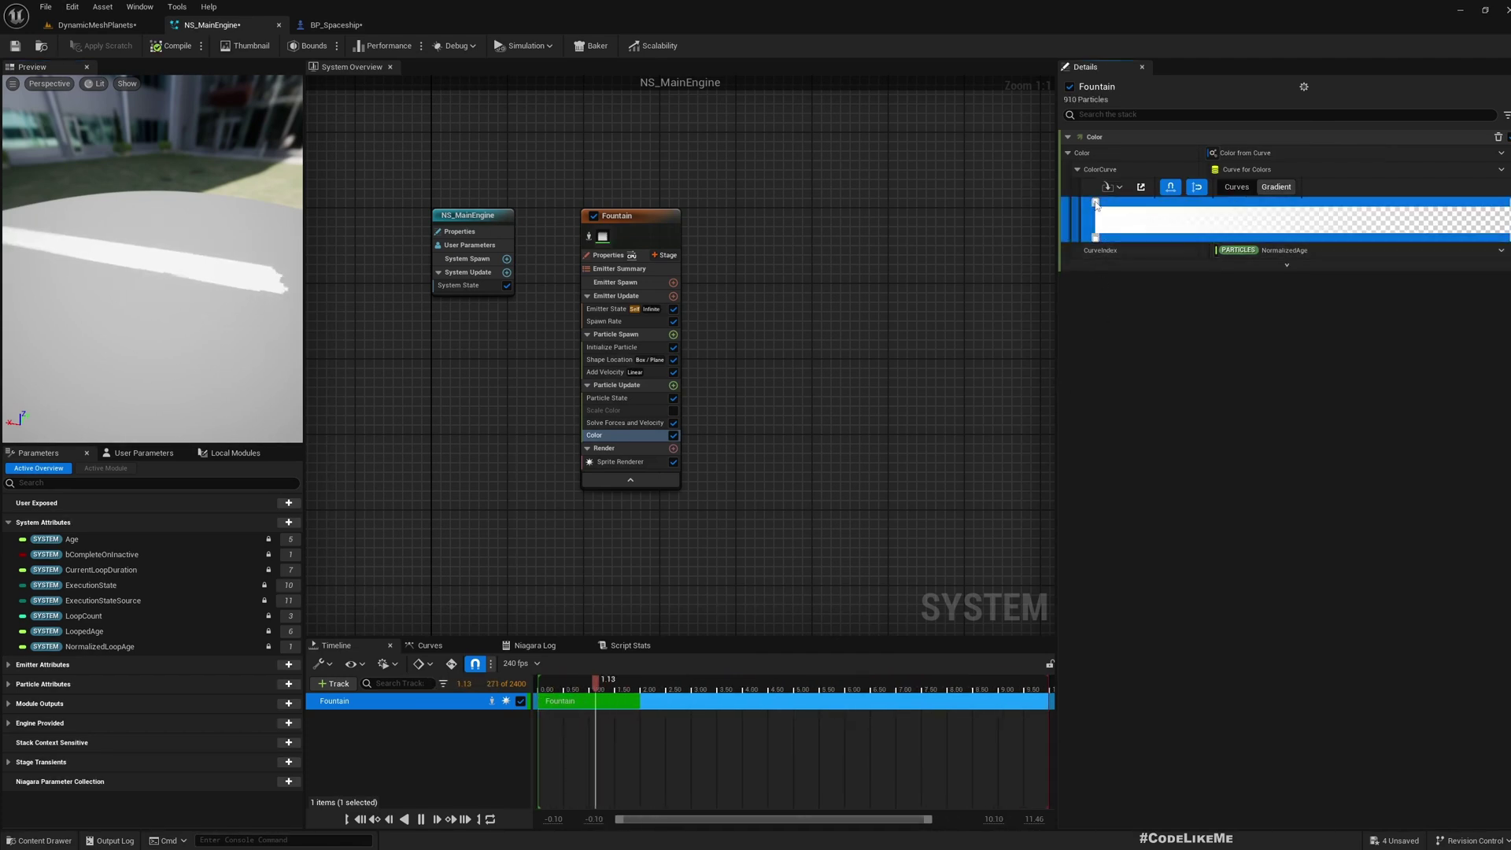
pyautogui.doubleClick(1097, 204)
pyautogui.click(1141, 327)
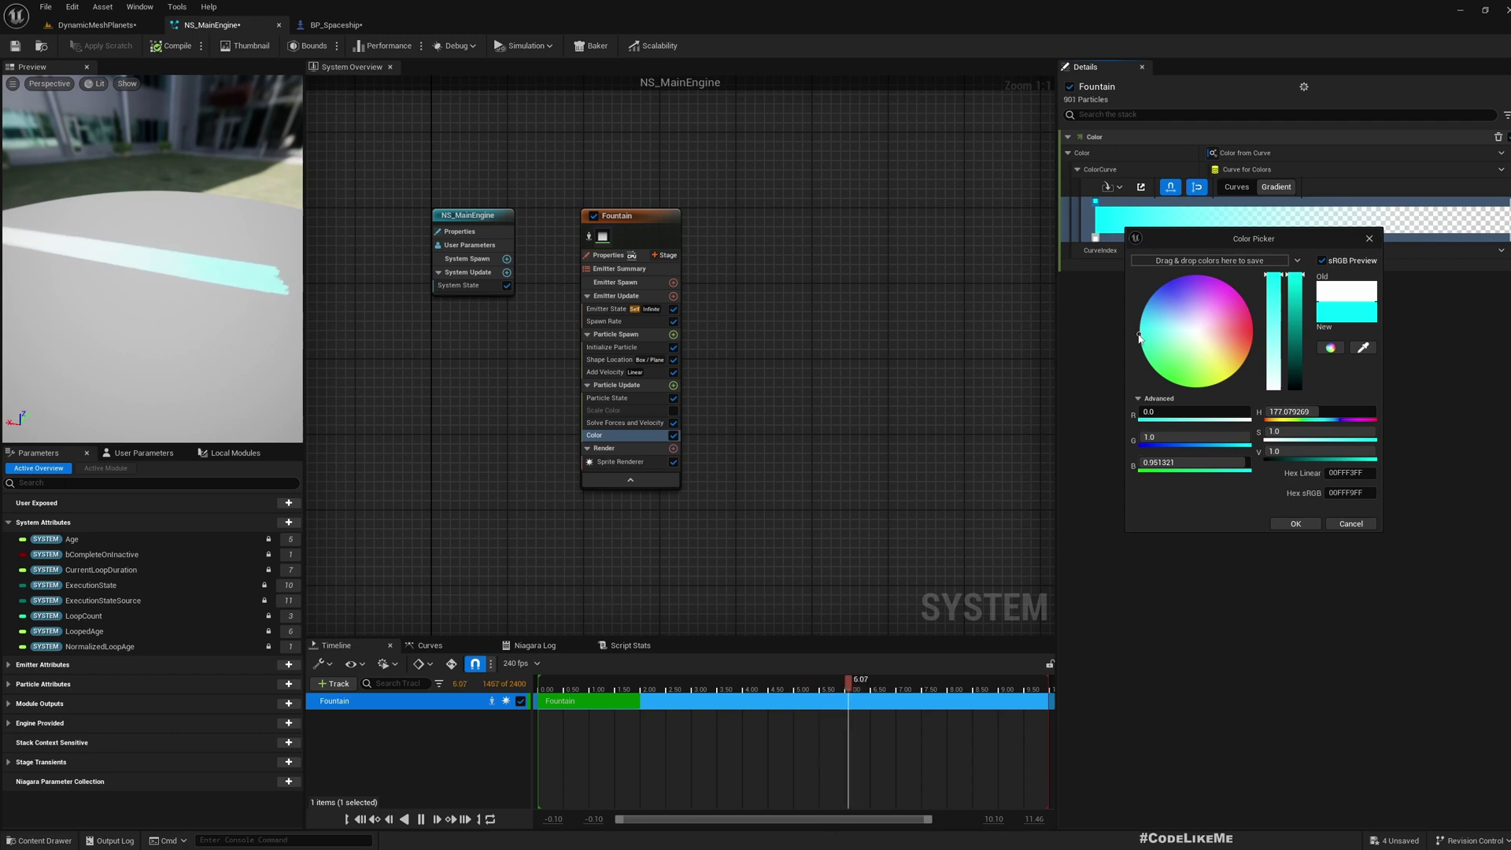
pyautogui.click(1291, 451)
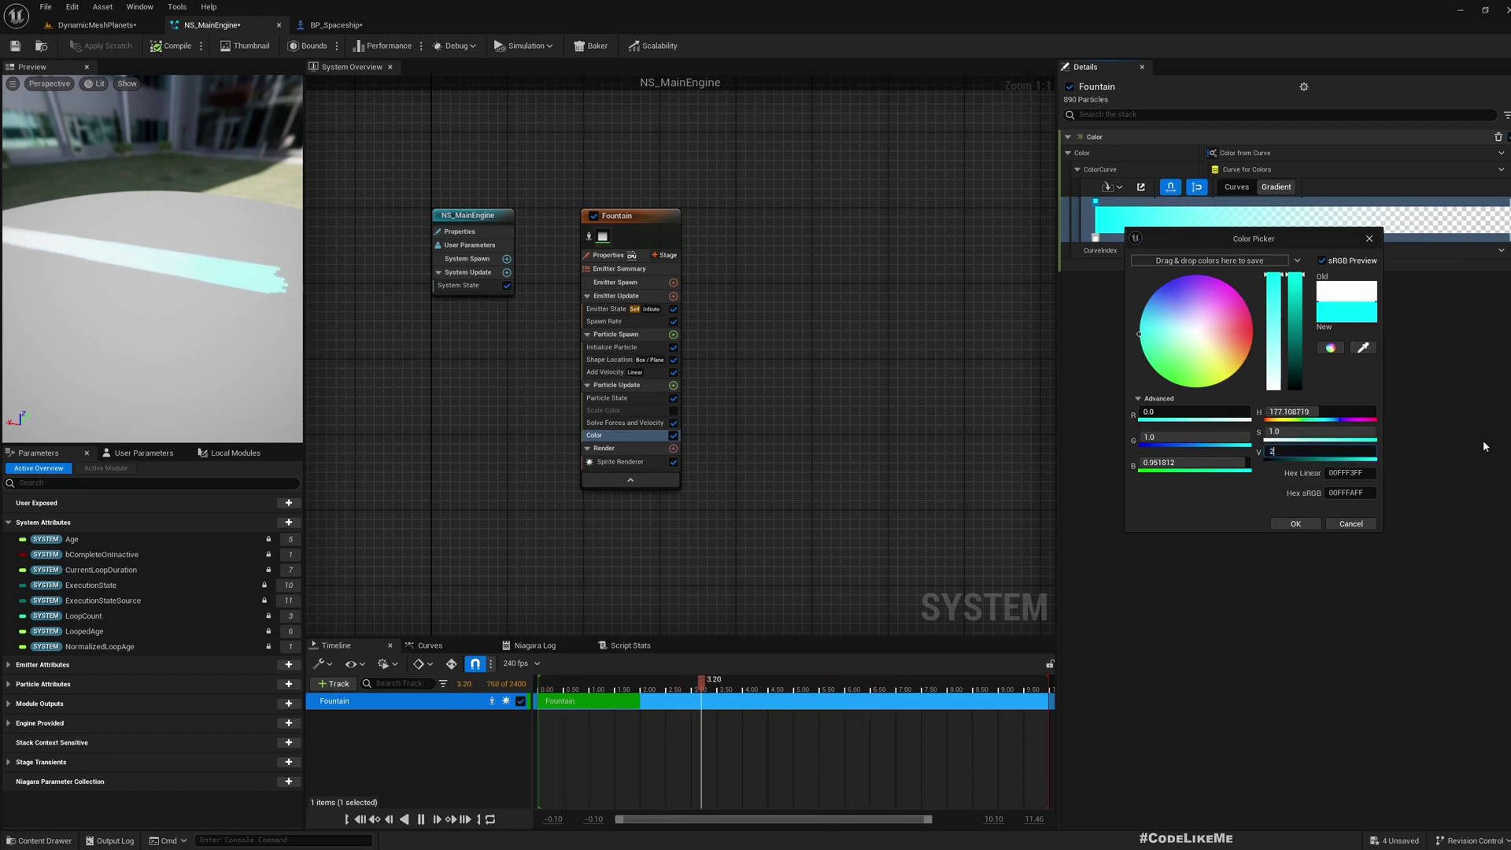
pyautogui.press('Return')
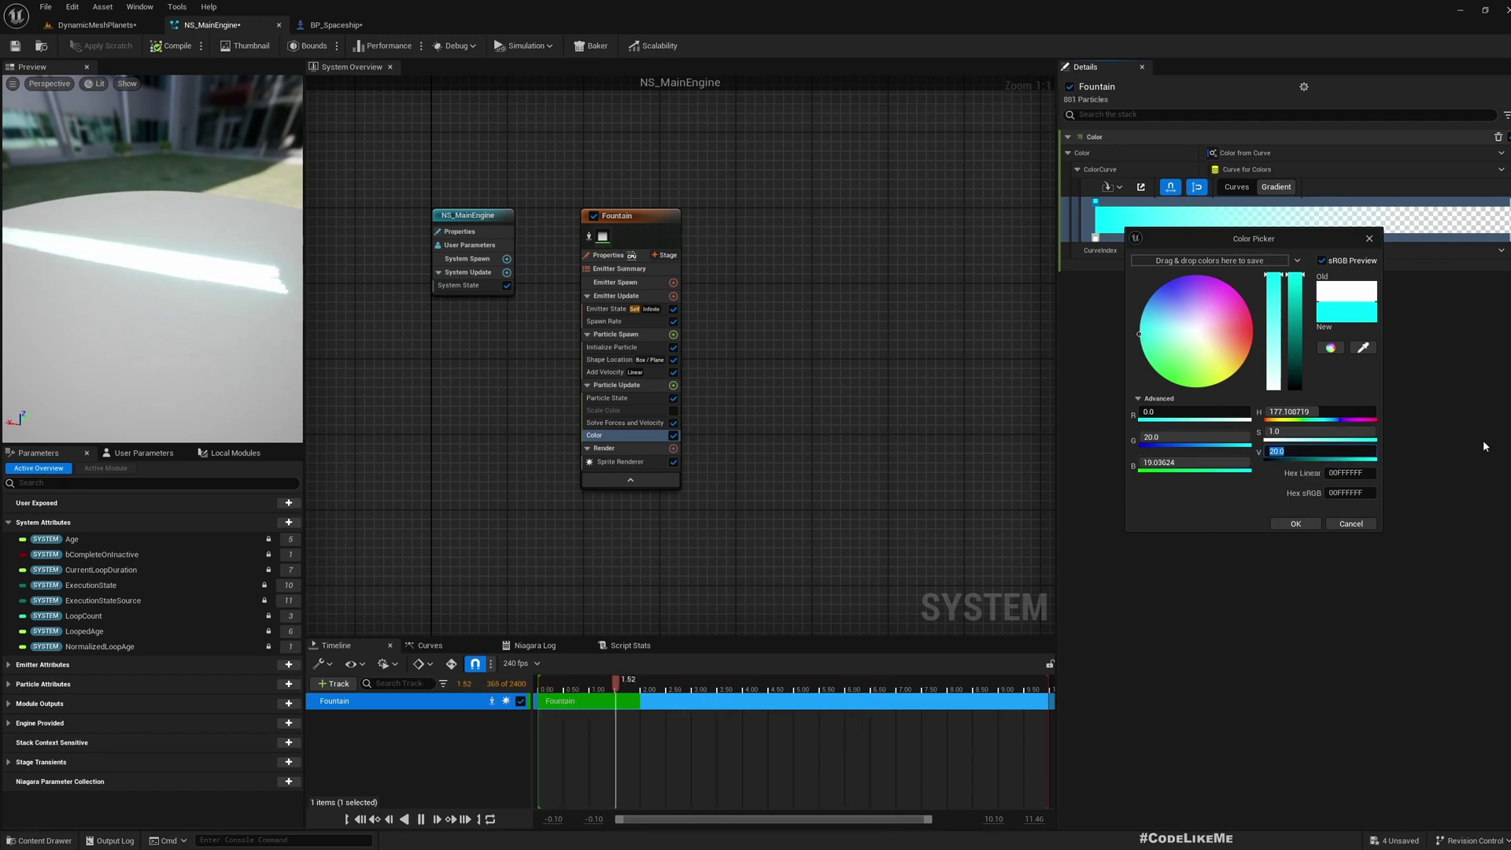
pyautogui.click(1297, 524)
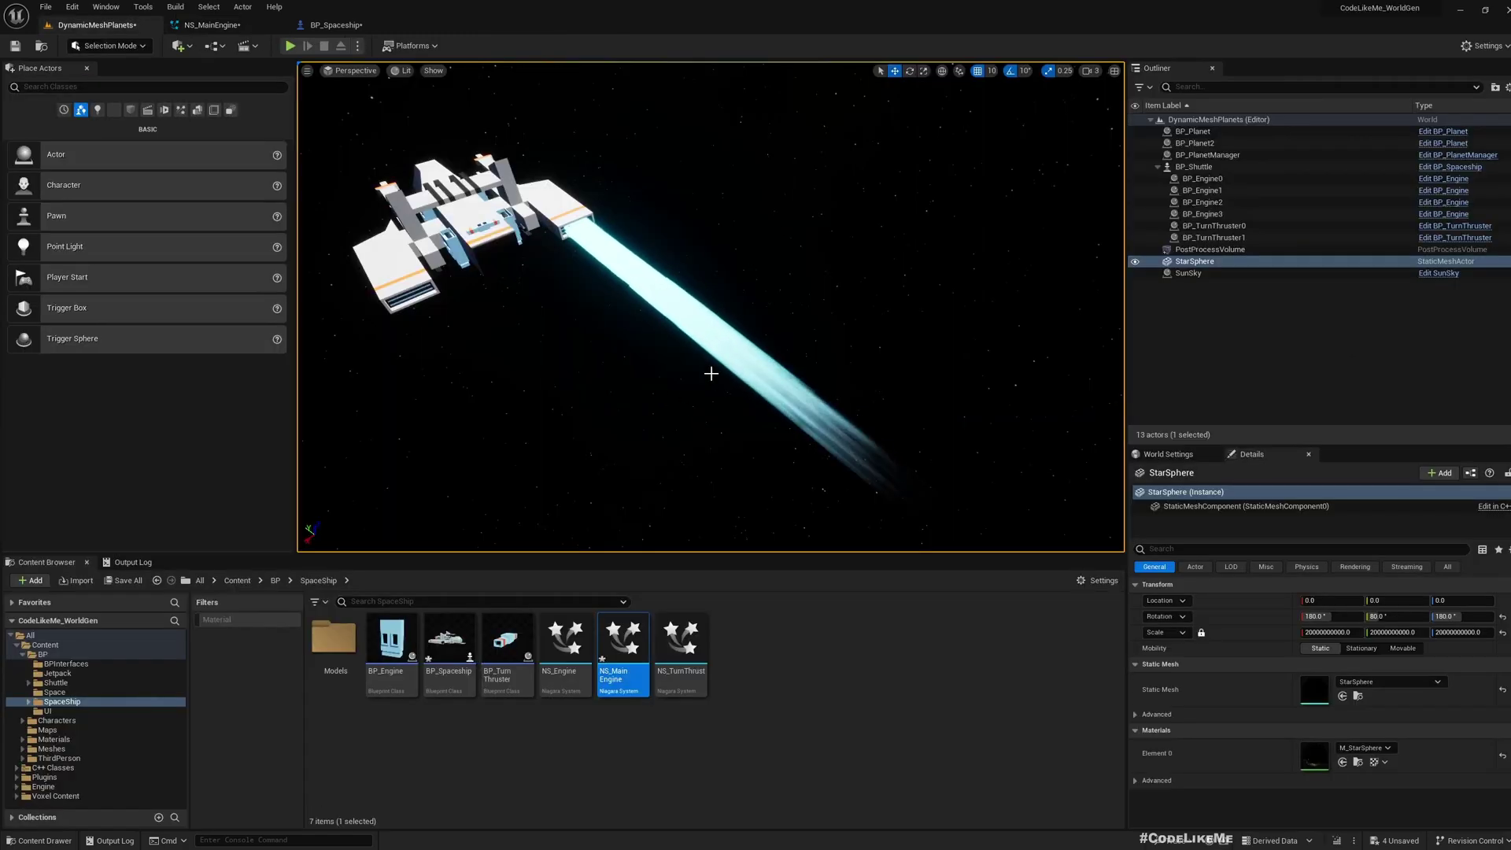
# Adjust the stops of the Color module's gradient, shifting the early colour stop slightly toward the start, and check the exhaust in the level.
pyautogui.click(236, 25)
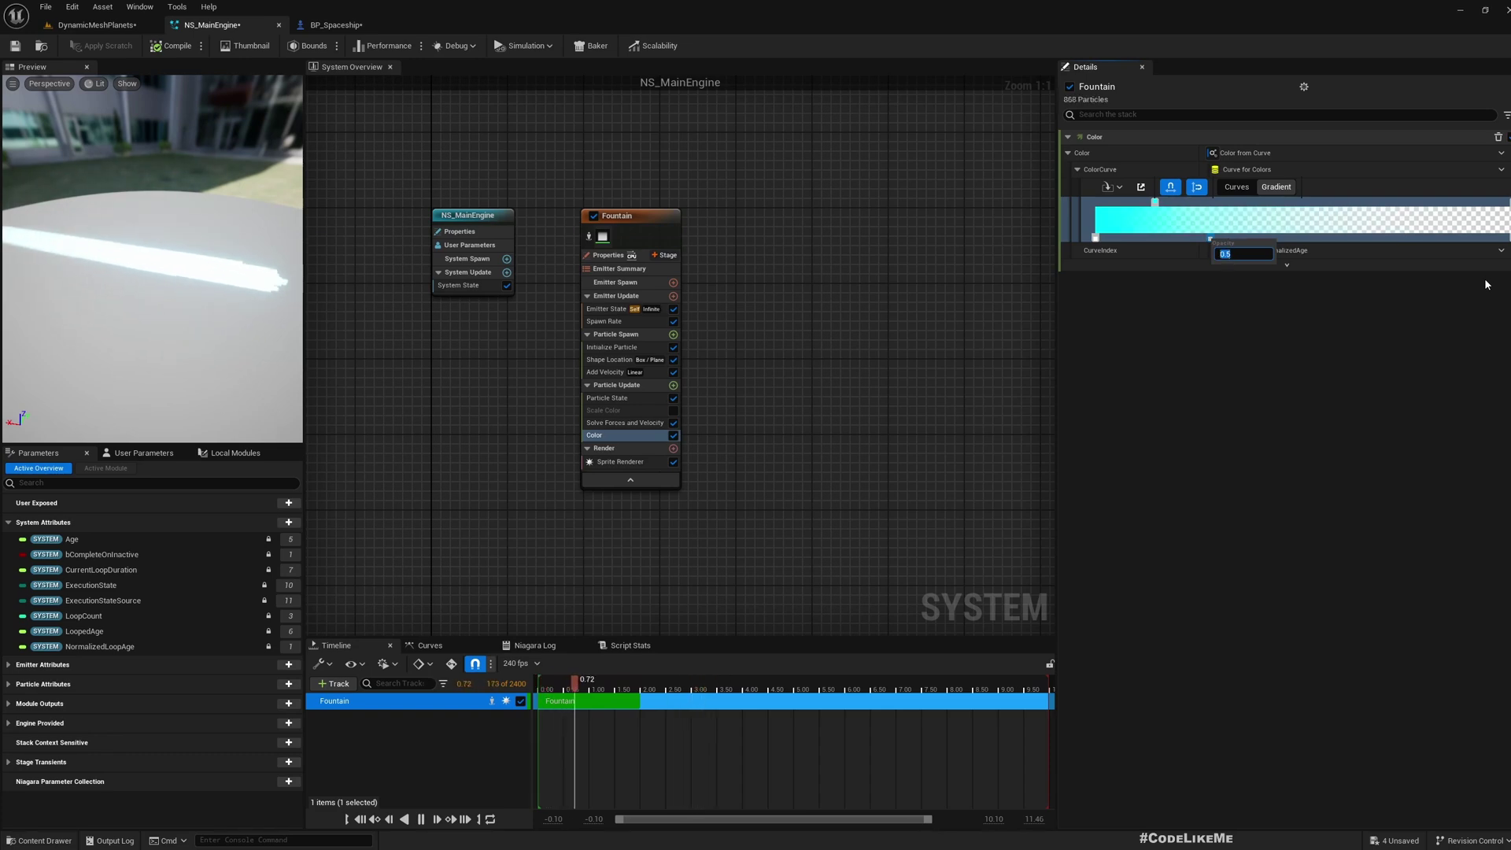
pyautogui.moveTo(1154, 203); pyautogui.dragTo(1150, 203)
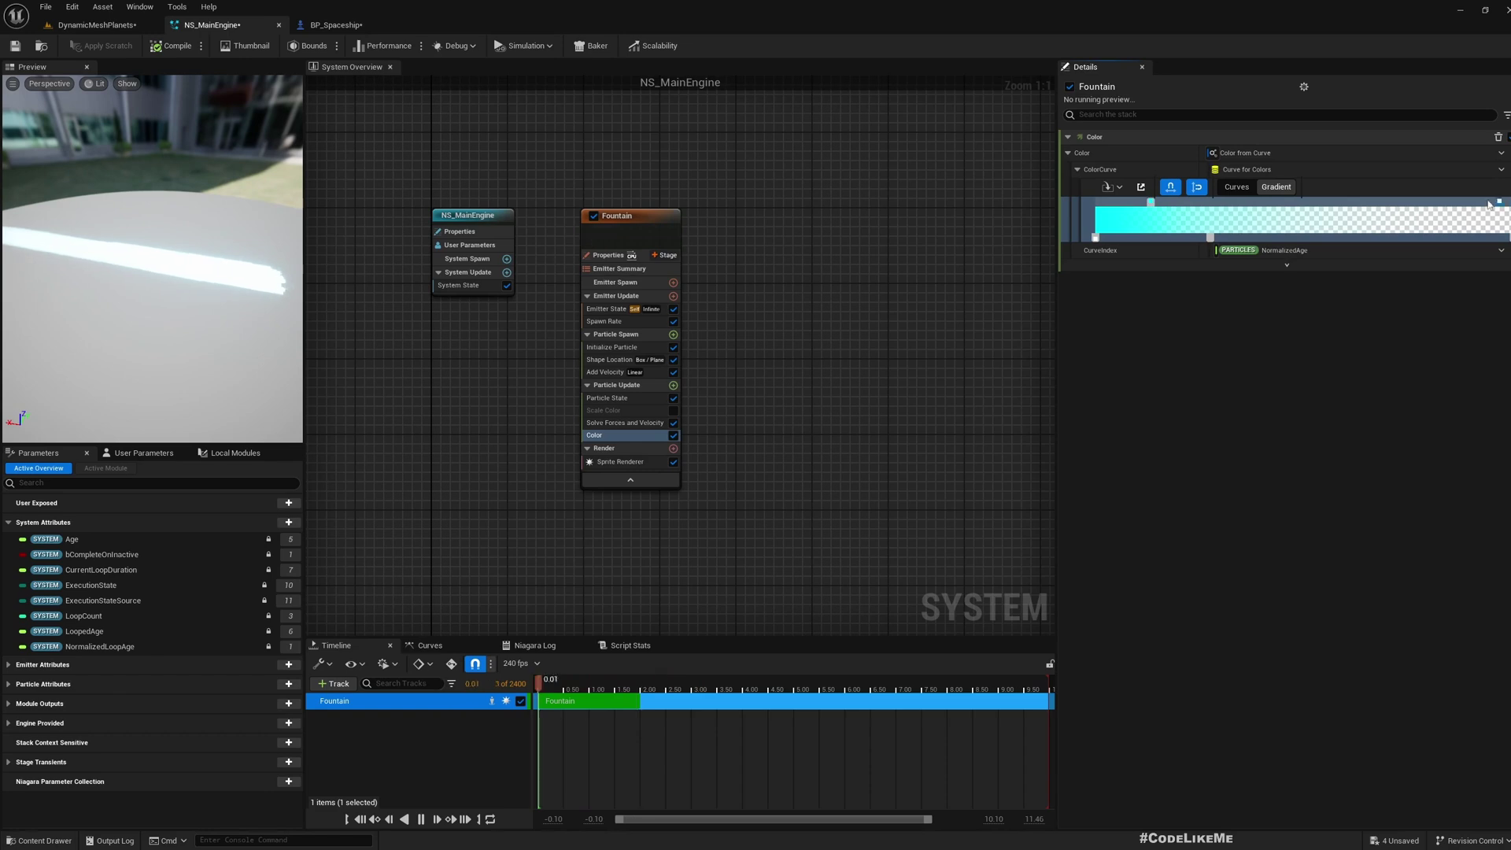
pyautogui.click(131, 26)
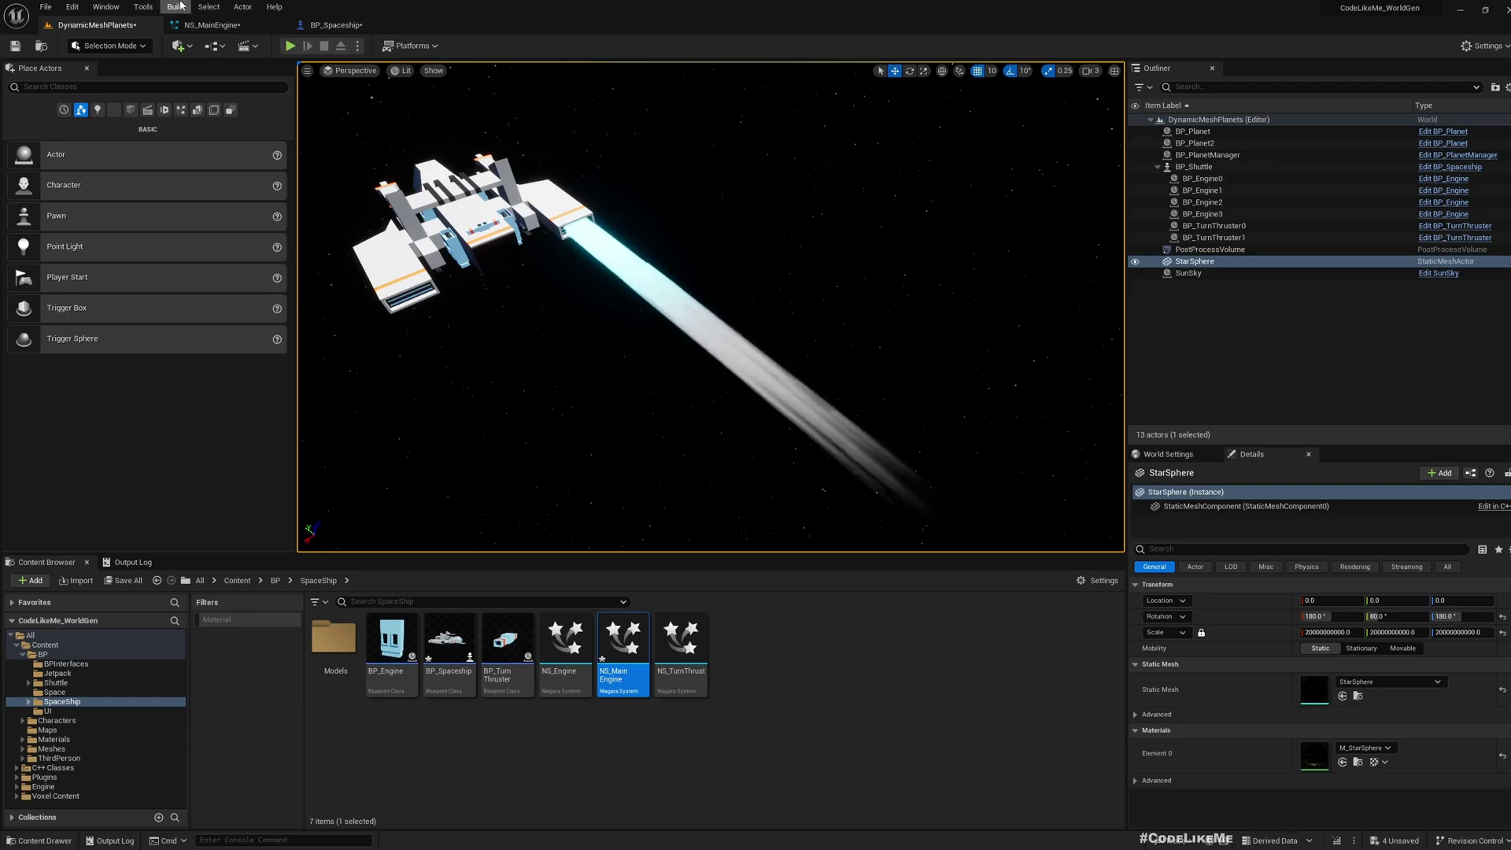
pyautogui.click(228, 24)
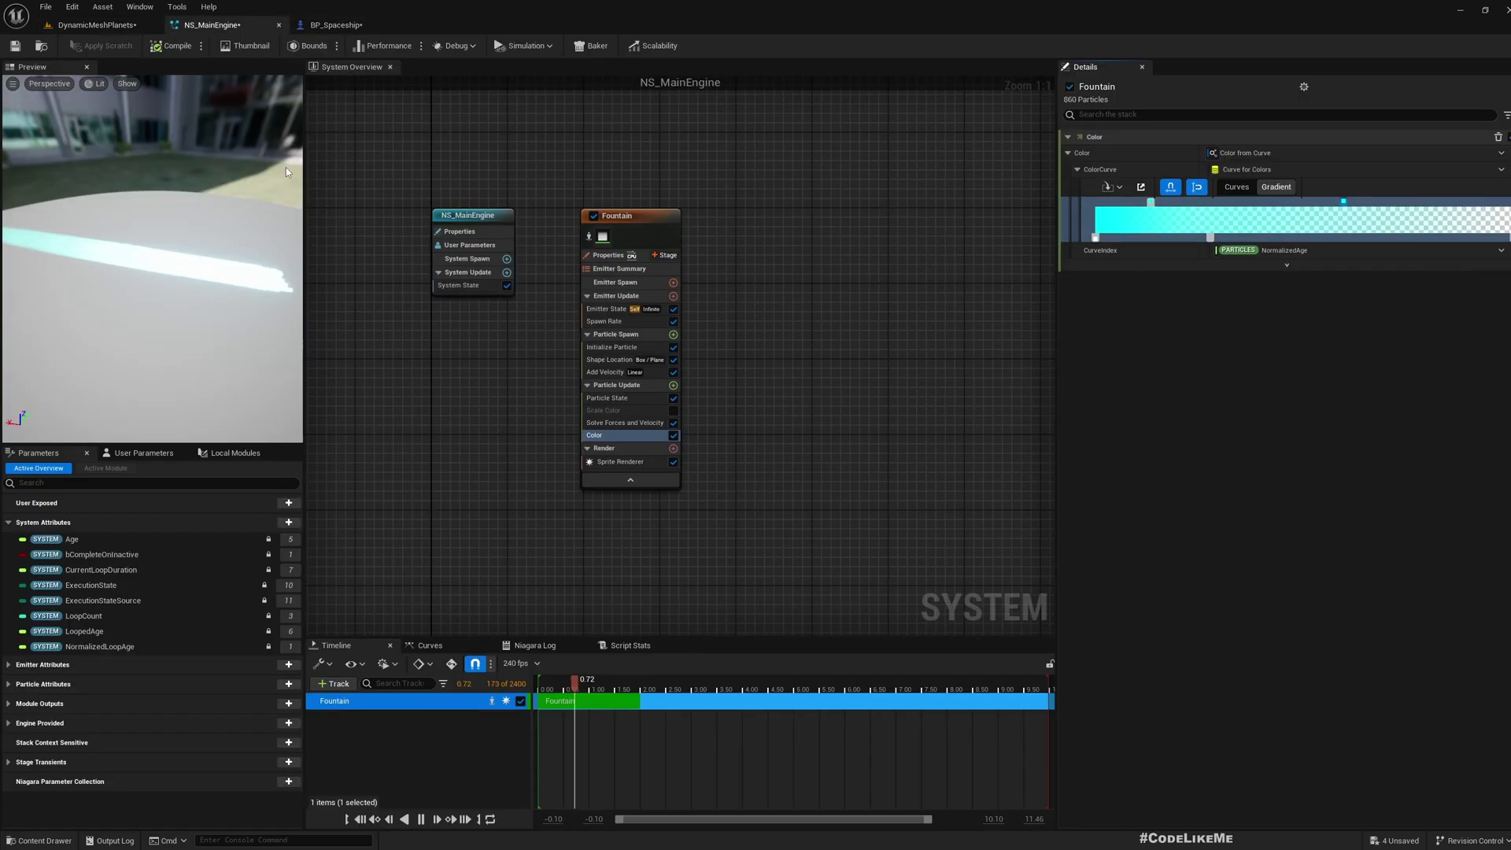
pyautogui.click(86, 25)
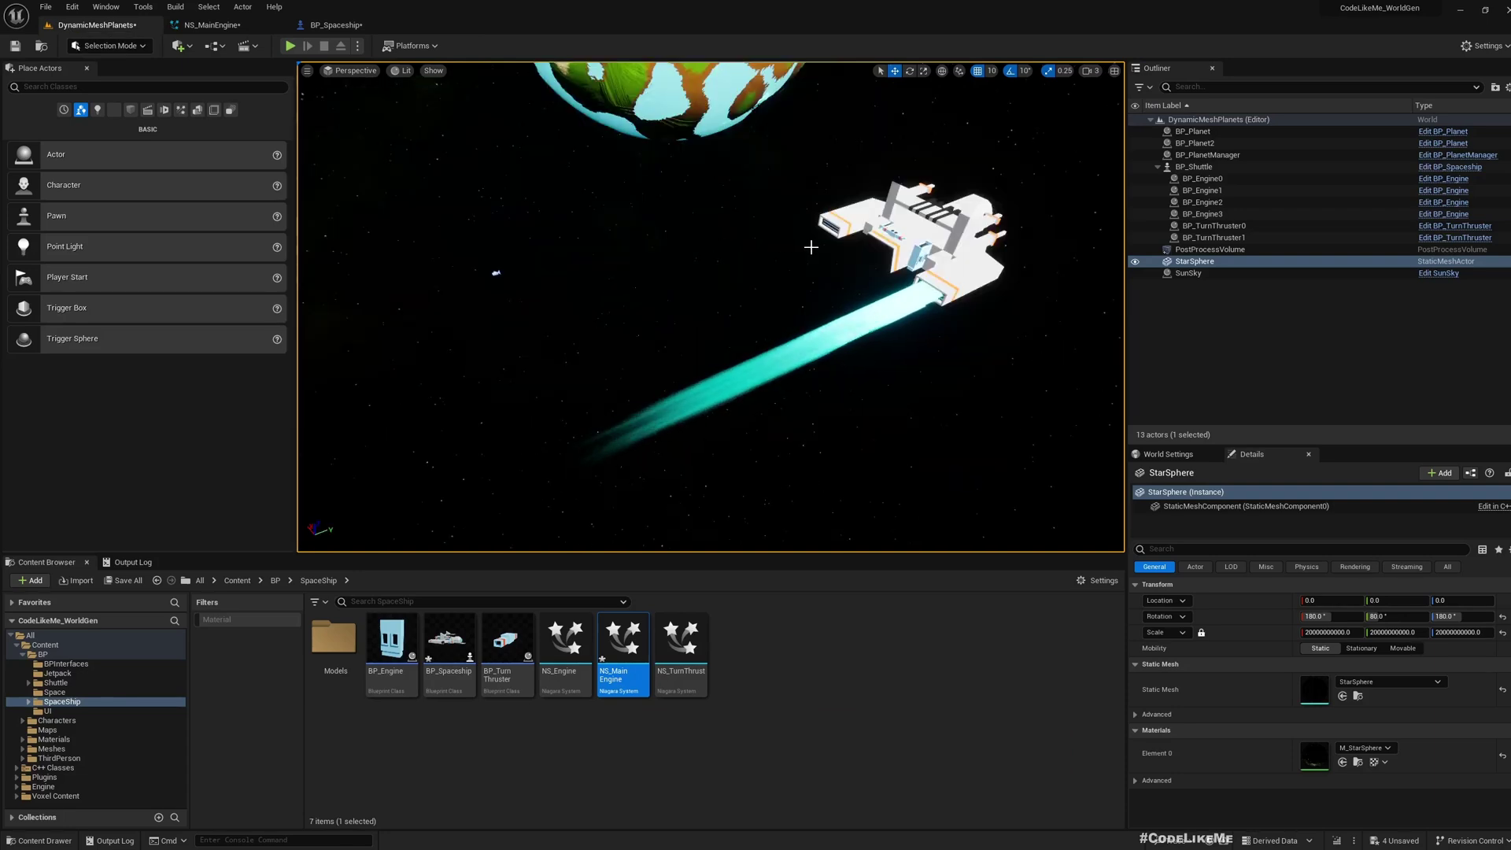
# Play the level full screen to examine the exhaust trail while the shuttle flies, and stop the play session.
pyautogui.moveTo(810, 248); pyautogui.dragTo(850, 247, button='right')
pyautogui.hotkey('alt', 'p')
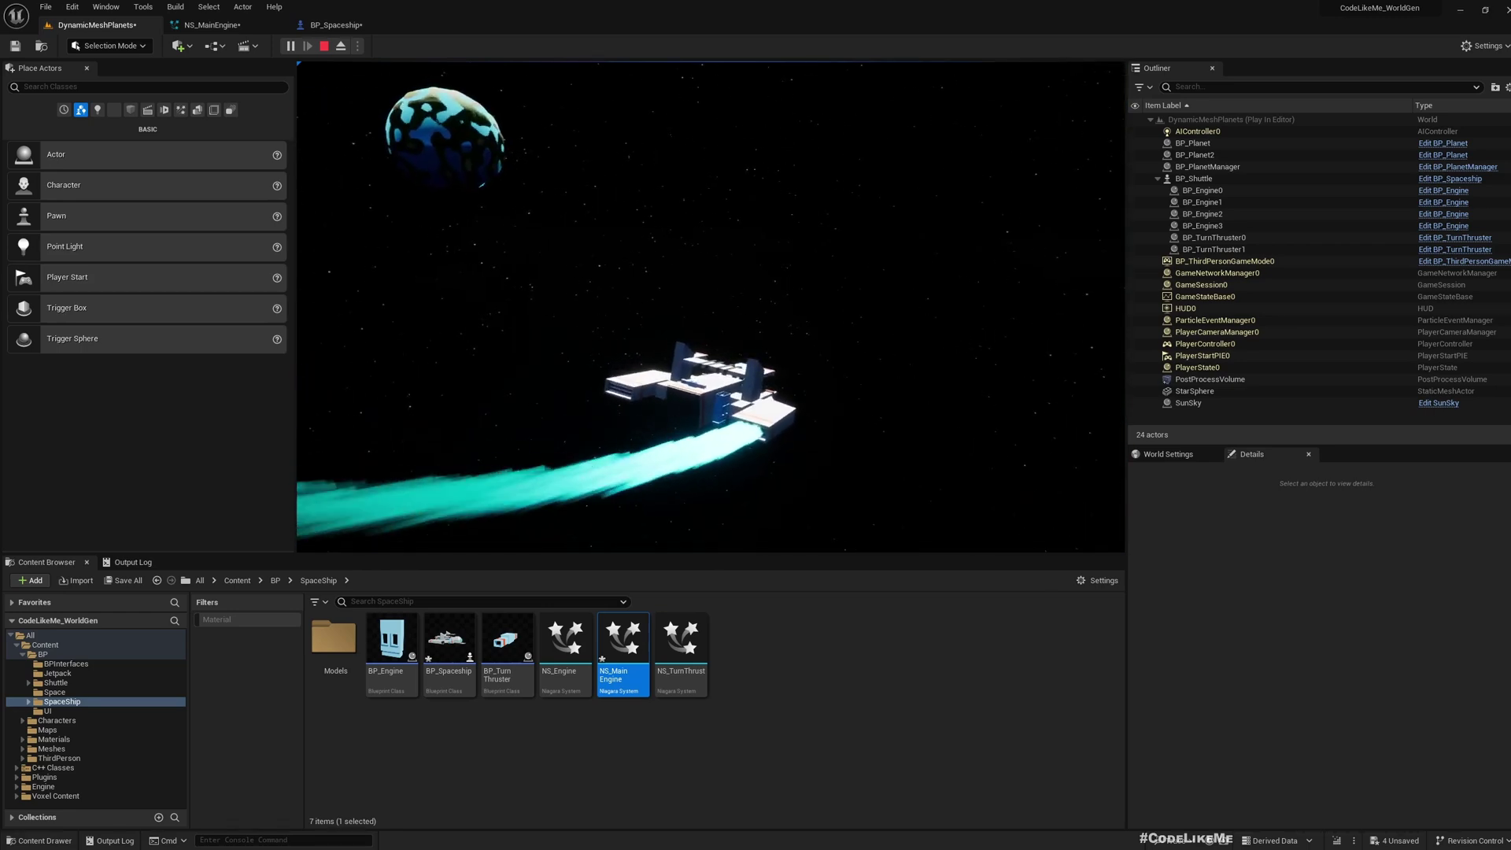
pyautogui.press('F11')
pyautogui.click(163, 846)
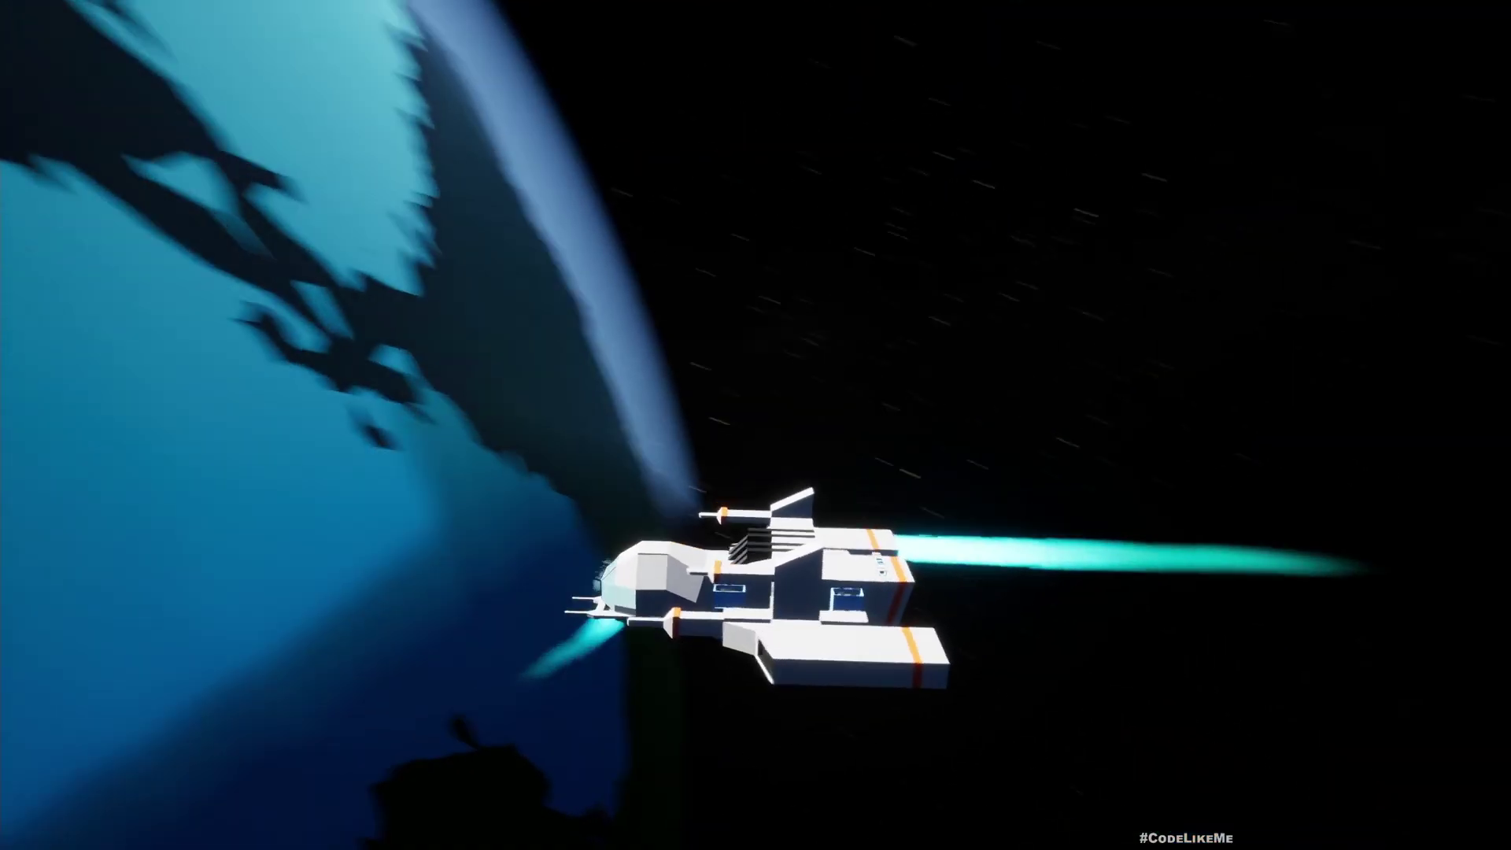
pyautogui.press('F11')
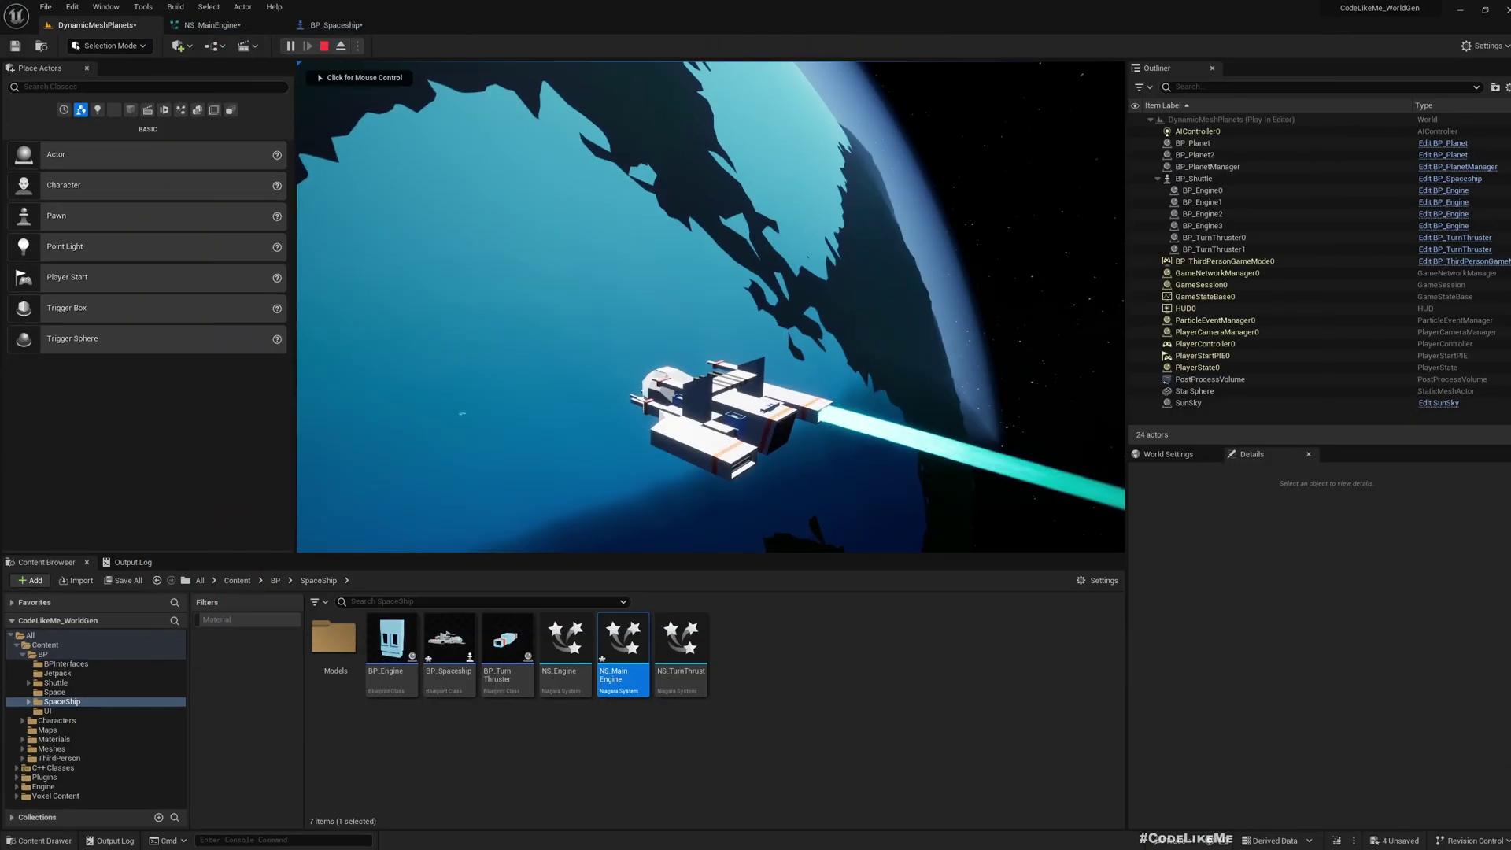
pyautogui.press('Escape')
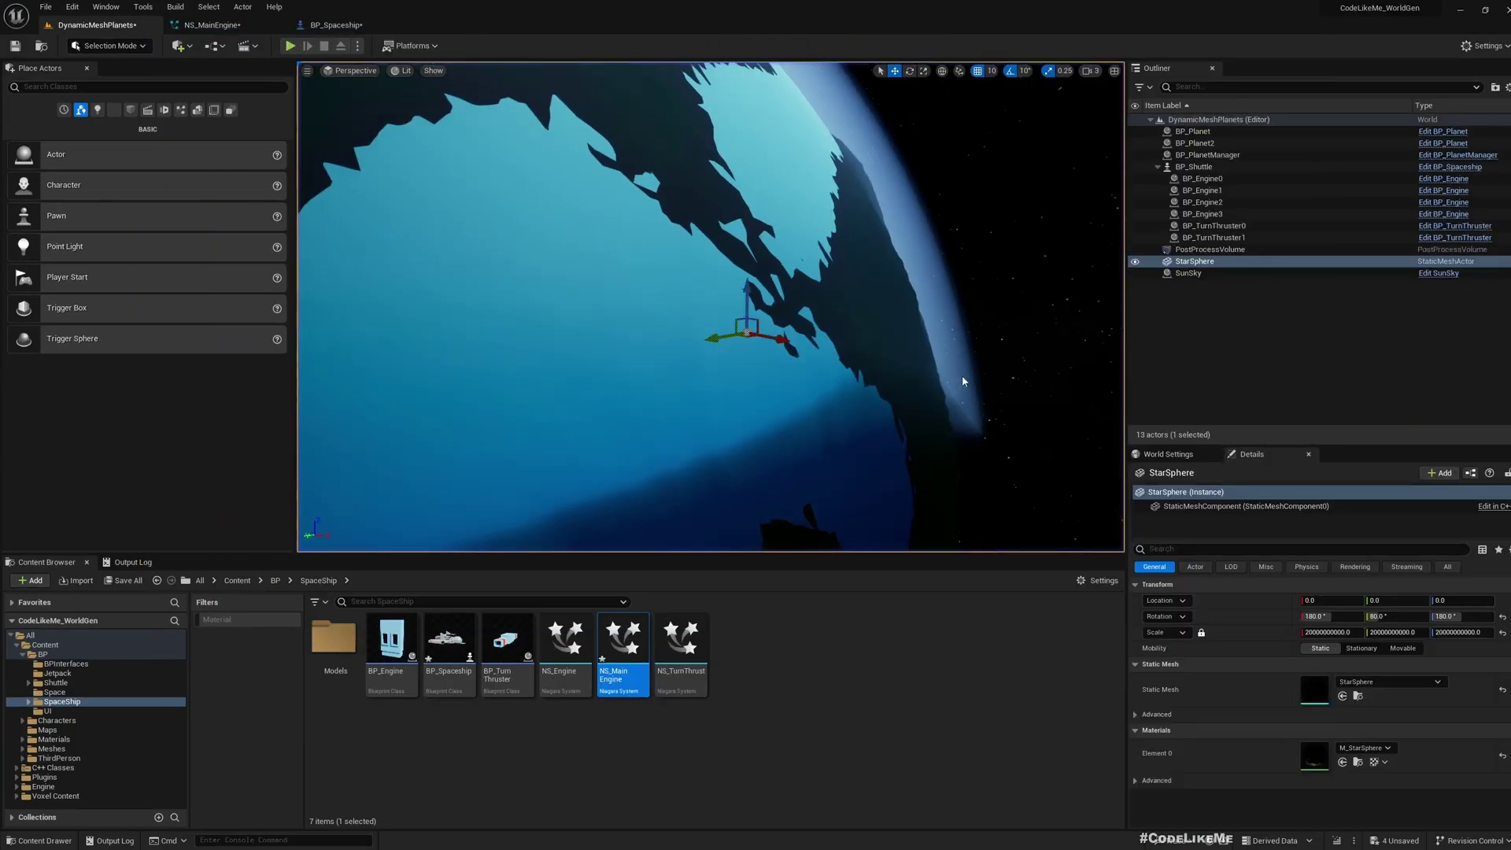
# Set Initialize Particle's Lifetime Max to 0.5 and try a Y value of 105 for the Sprite Size Vector2D.
pyautogui.click(211, 26)
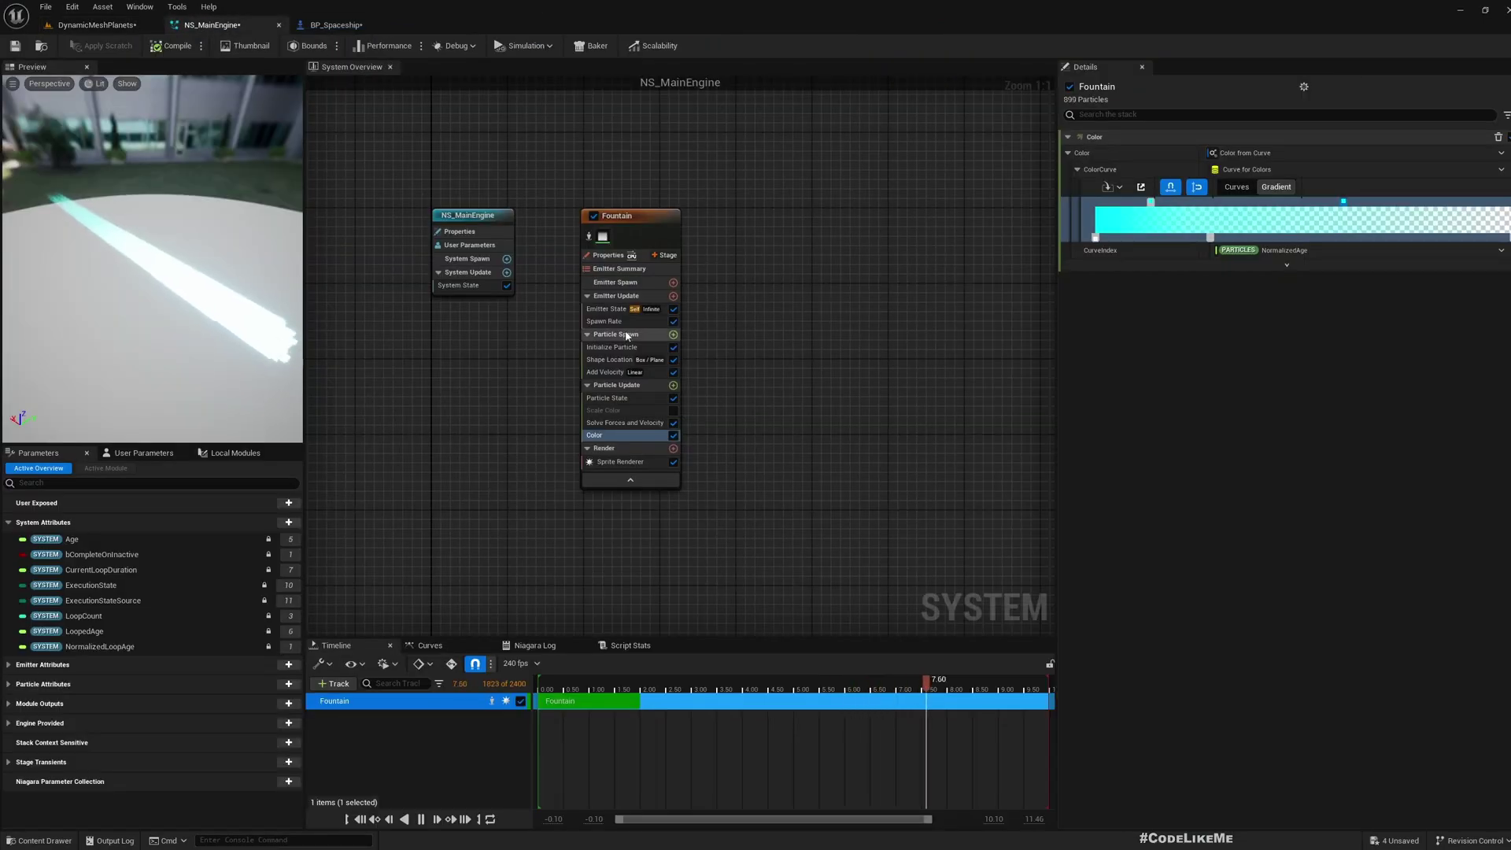
pyautogui.click(614, 347)
pyautogui.click(1234, 214)
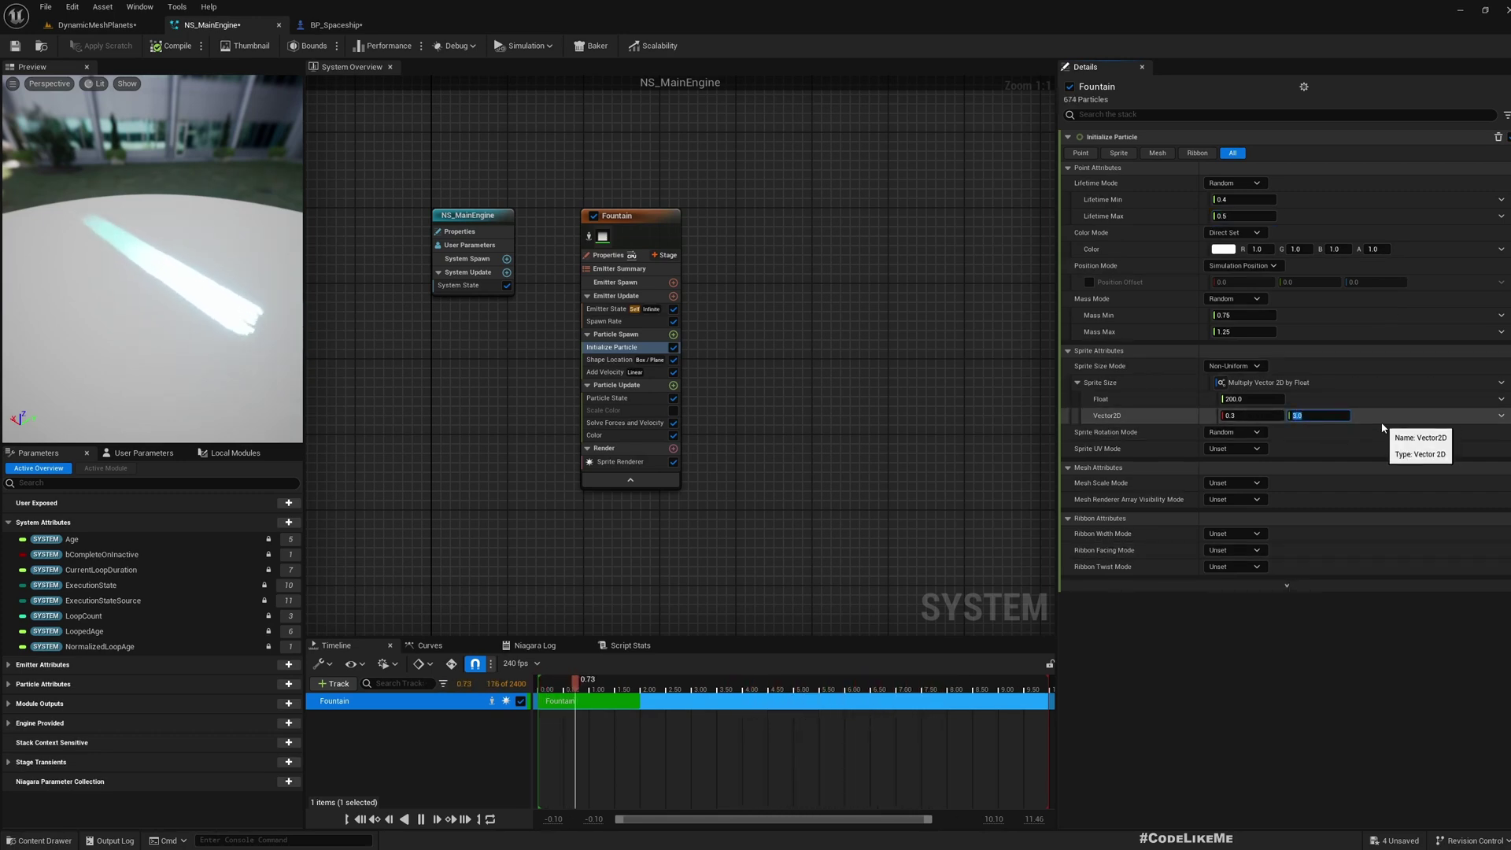
pyautogui.write('105')
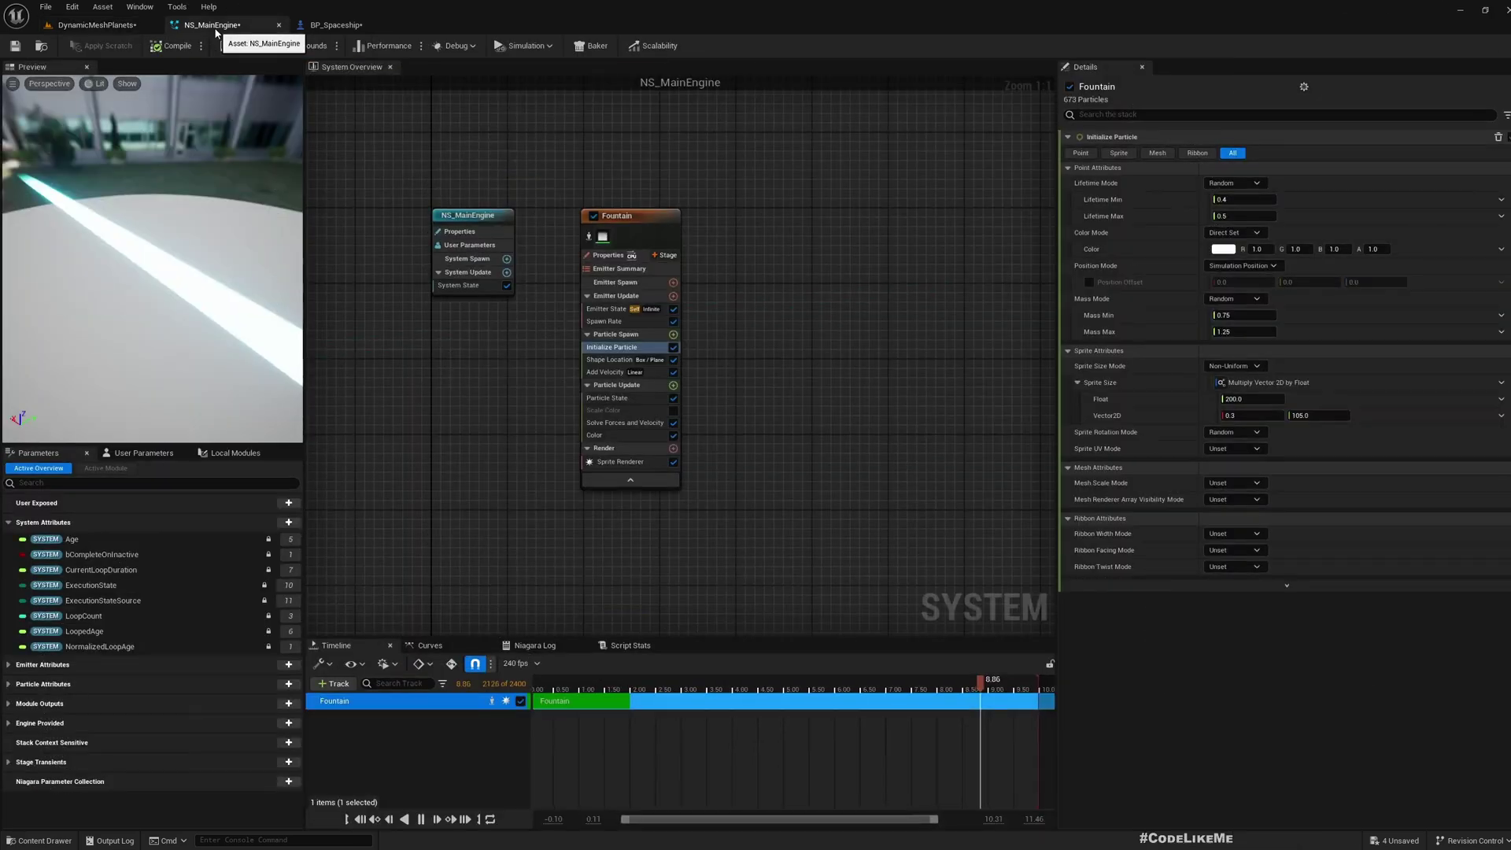
pyautogui.press('Return')
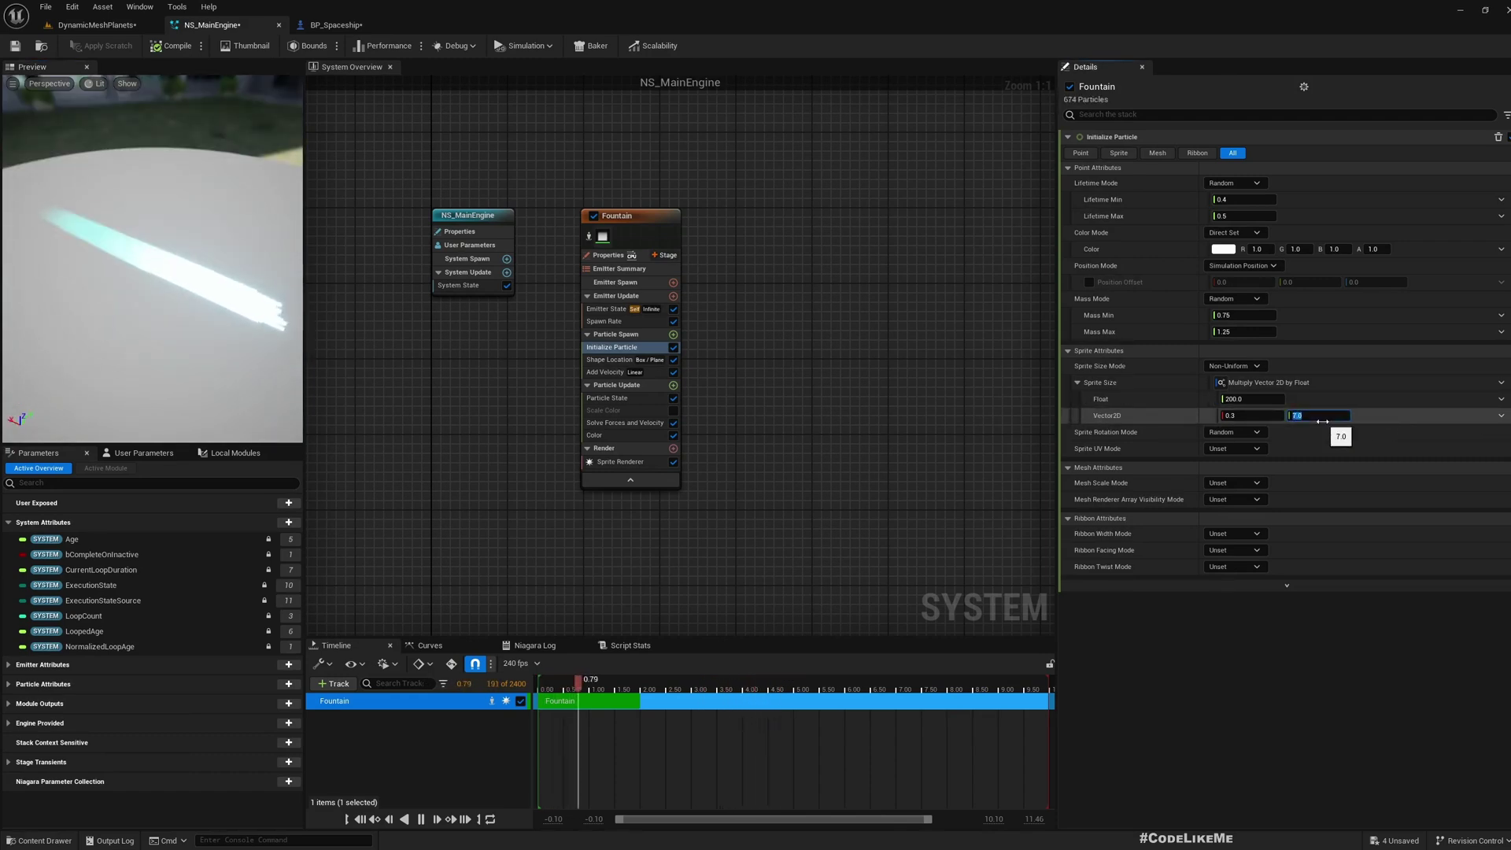
# Try a Lifetime Max of 0.8 in the Fountain emitter's Initialize Particle module.
pyautogui.click(1244, 216)
pyautogui.write('0.8')
pyautogui.press('Return')
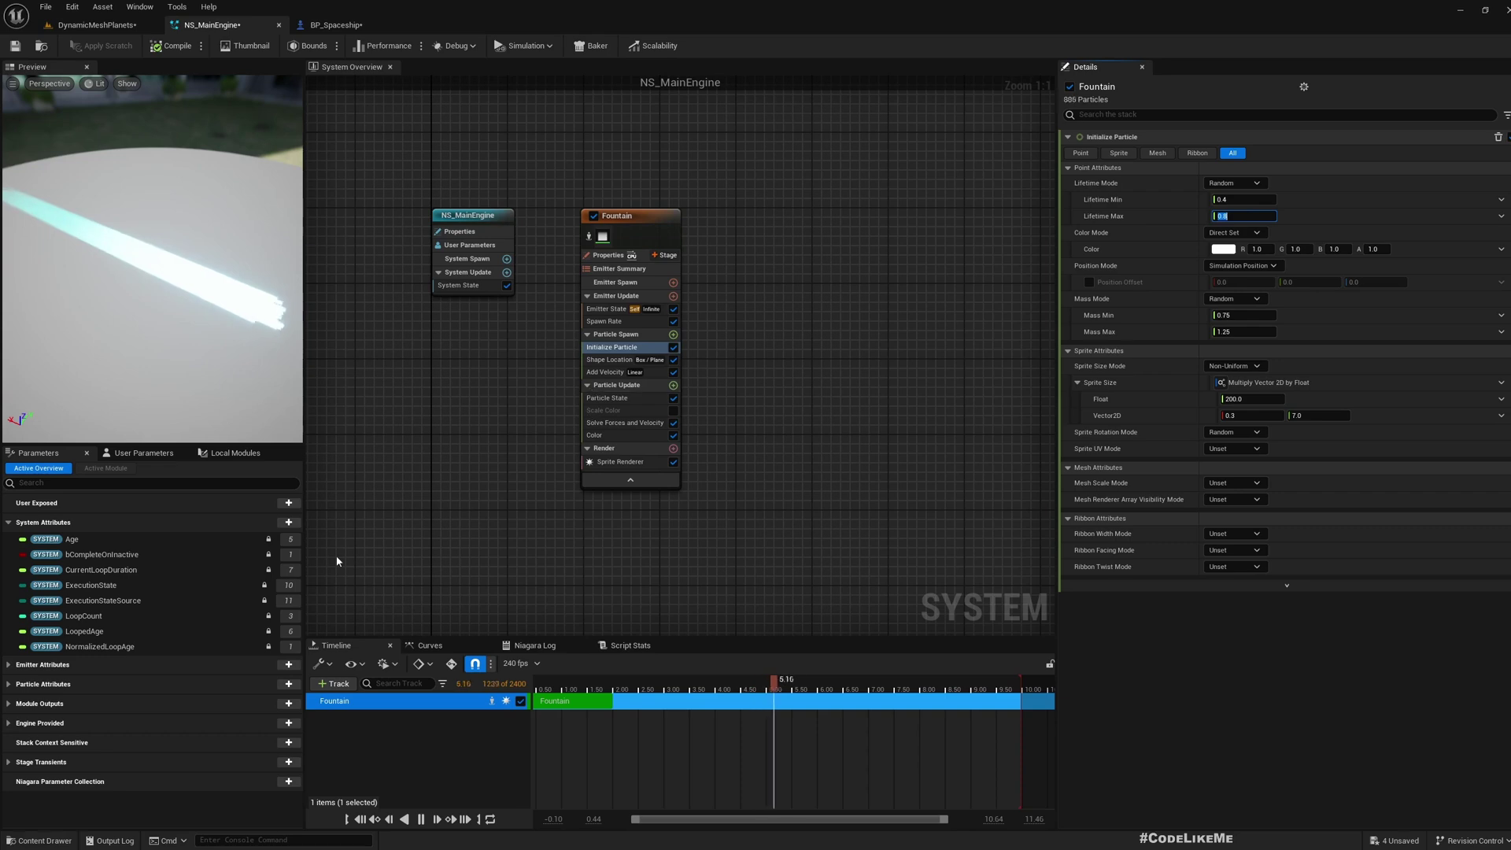
# Add a float user parameter named ParticleMaxLife to NS_MainEngine, give it a default of 0.8, and save the system.
pyautogui.click(469, 248)
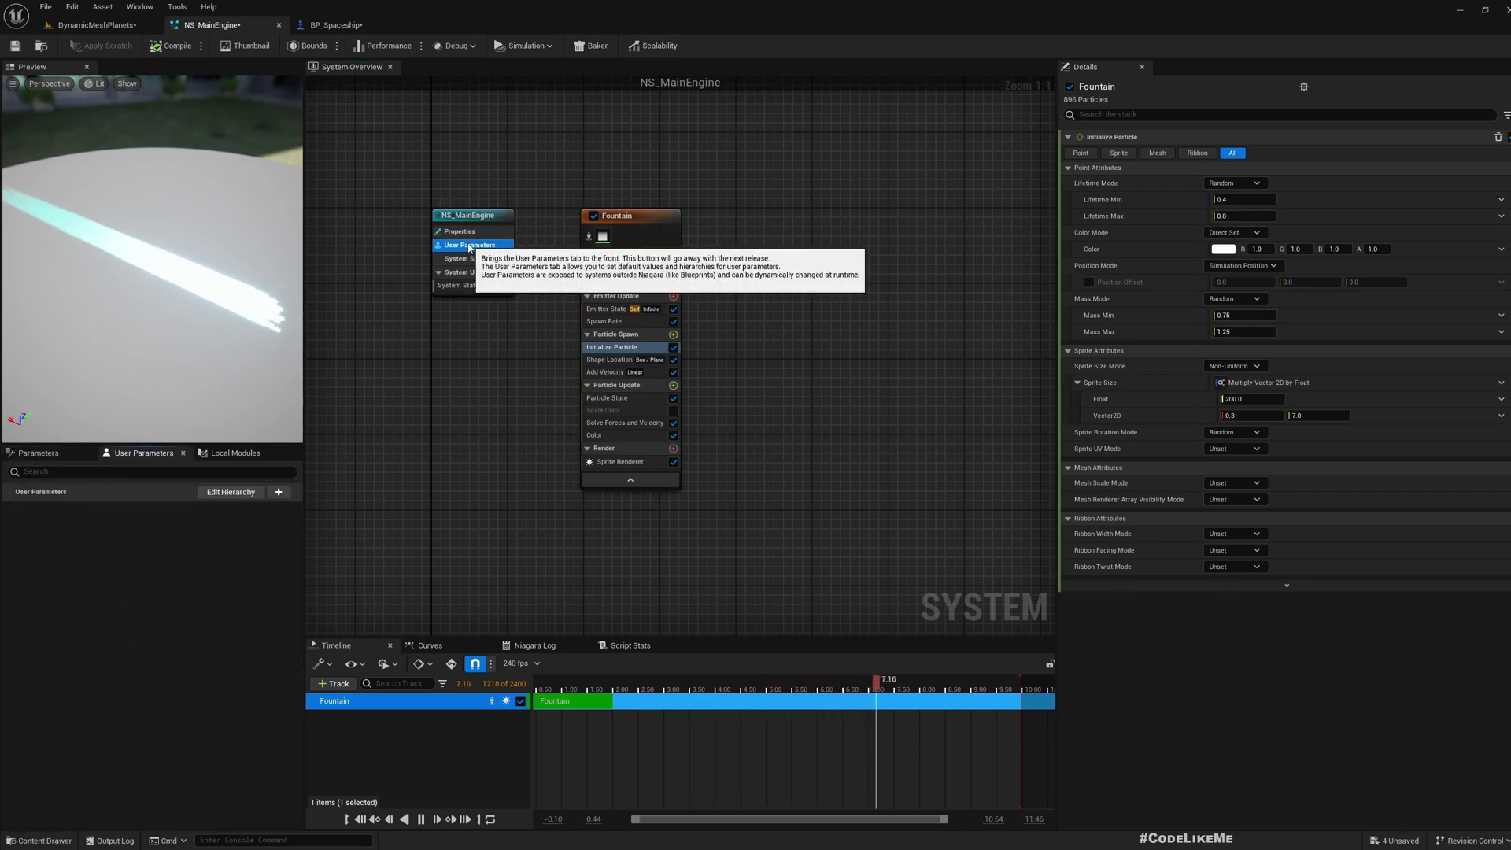
pyautogui.click(279, 492)
pyautogui.click(310, 560)
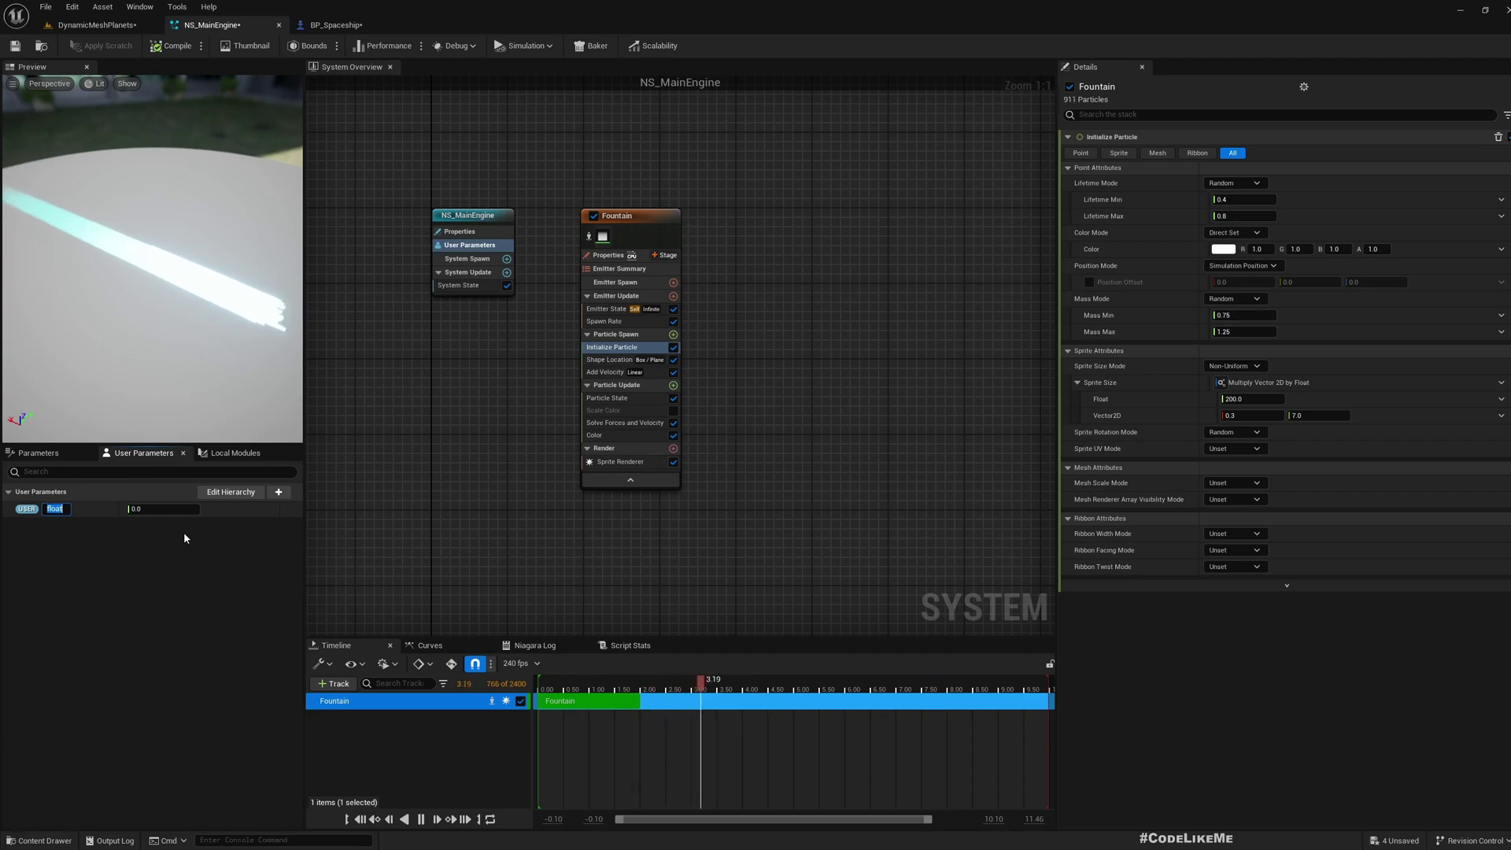
pyautogui.write('Parti')
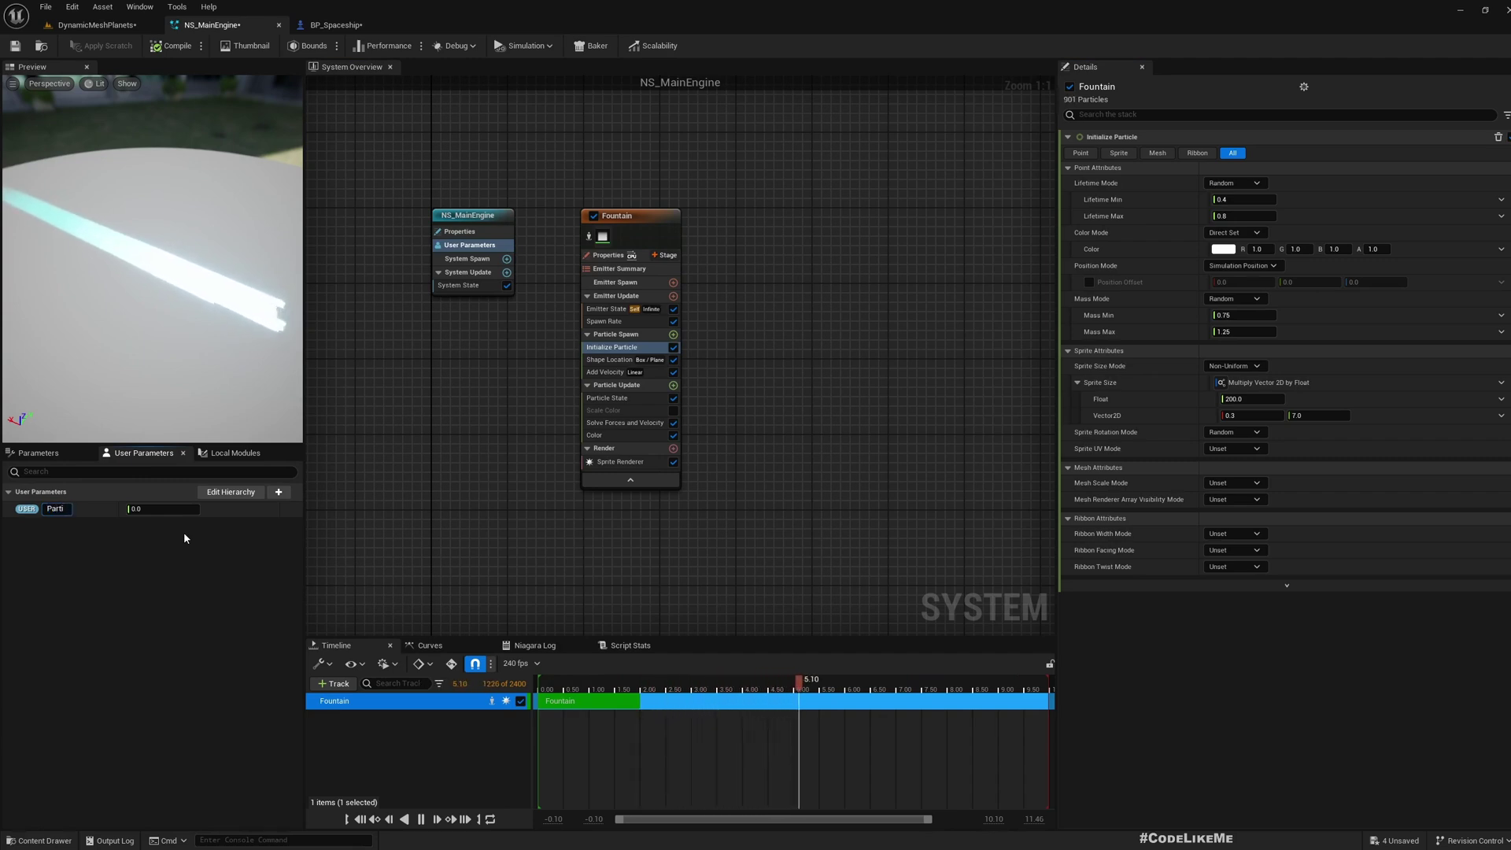
pyautogui.write('cleMaxLife')
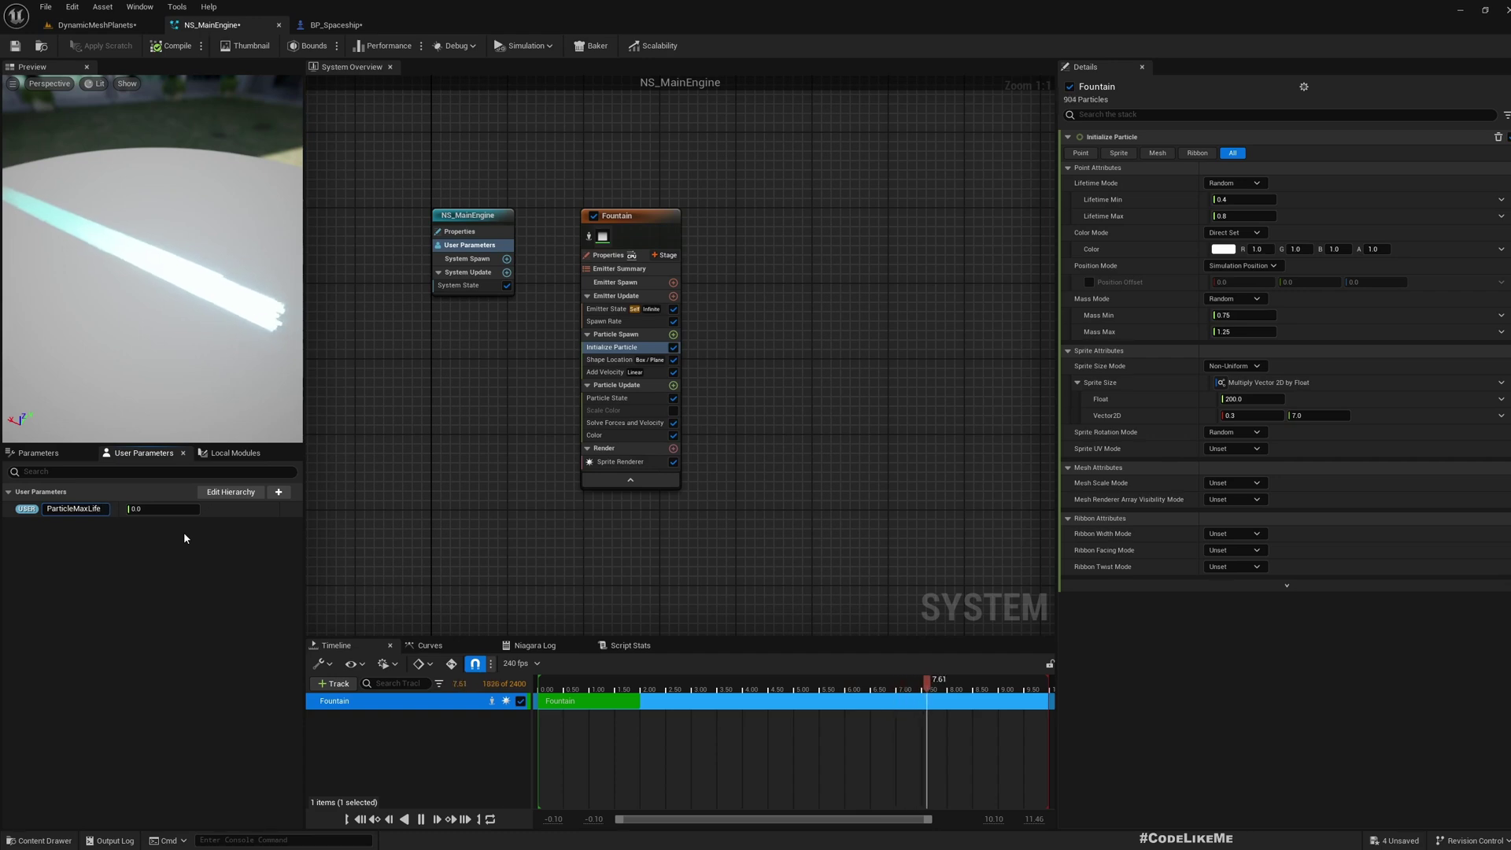
pyautogui.press('Return')
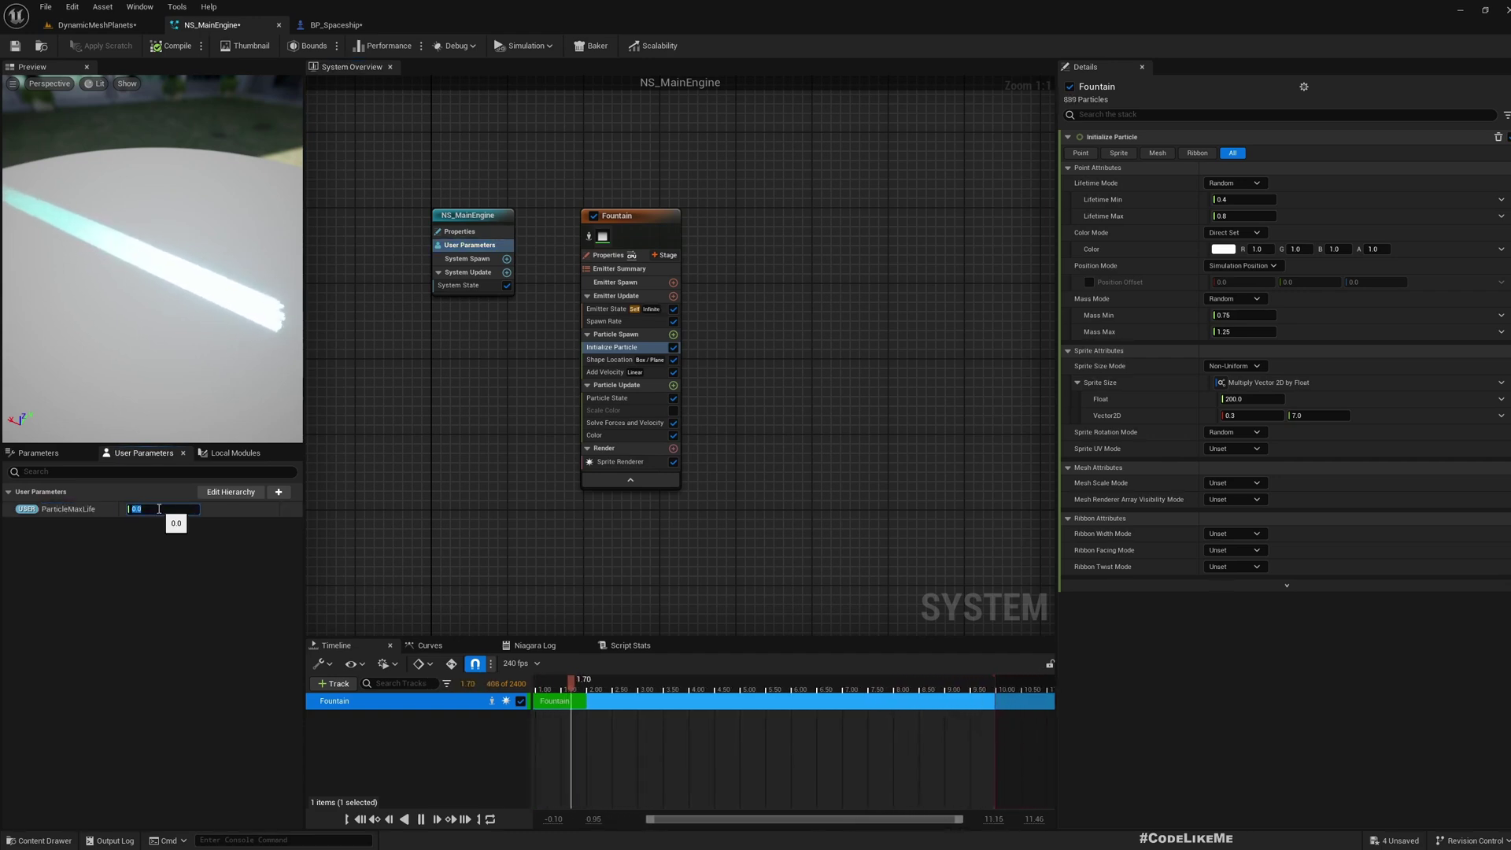
pyautogui.write('0.8')
pyautogui.press('Return')
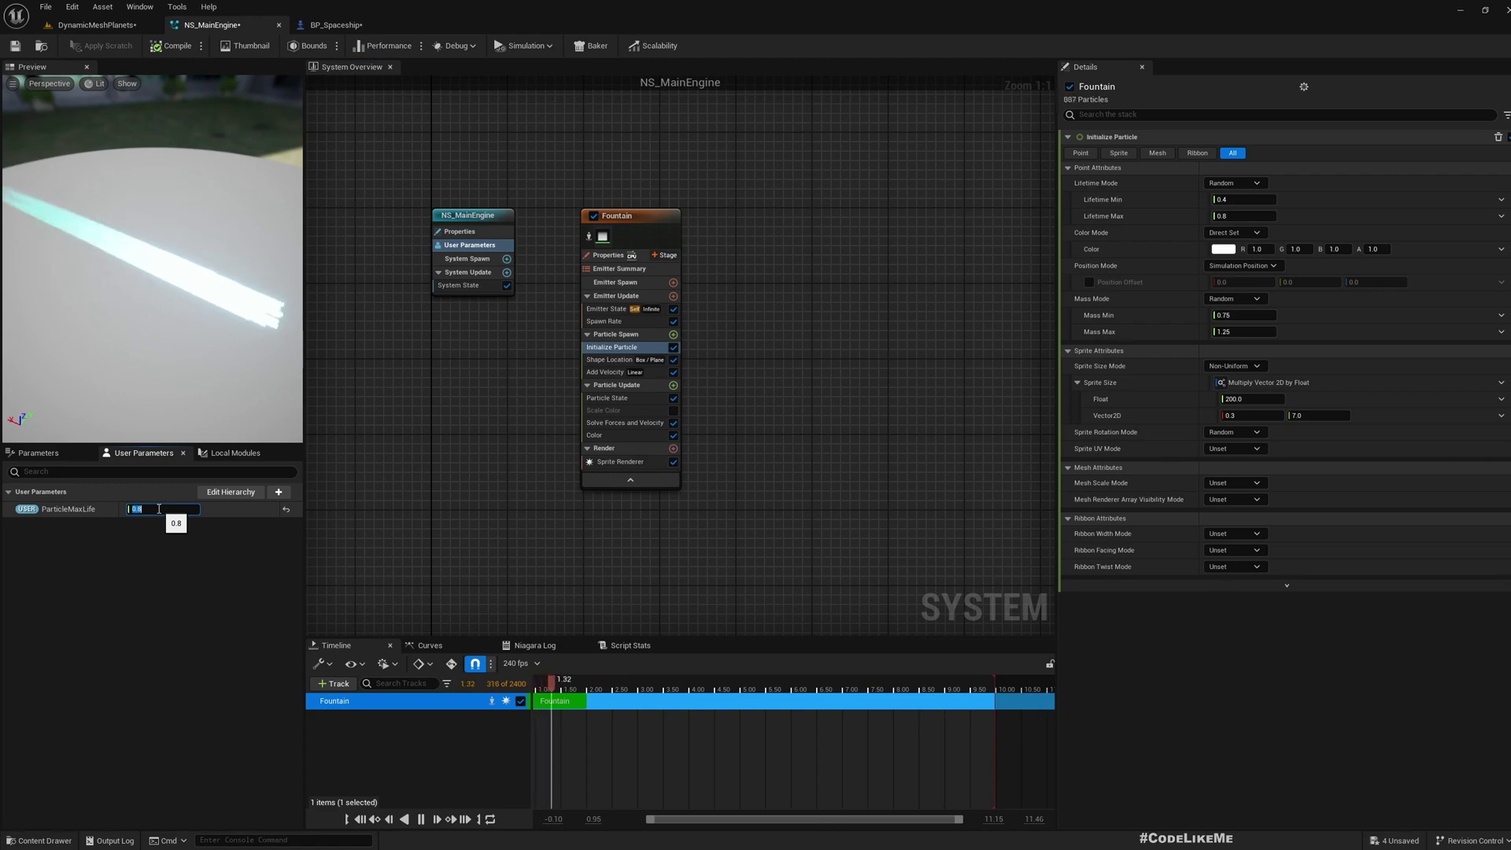
pyautogui.click(16, 46)
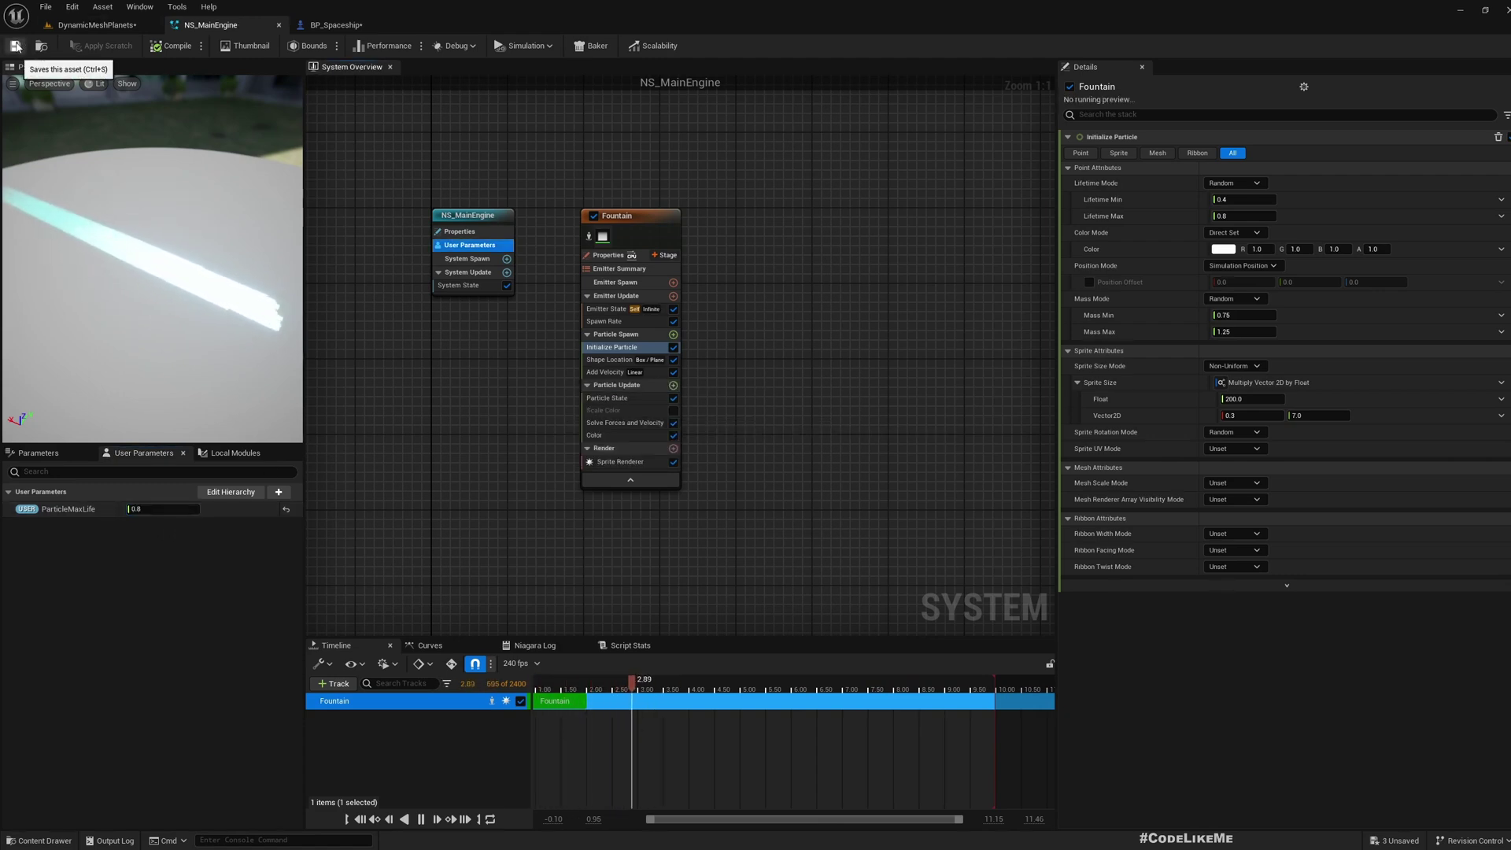
# Try 0.5 for both Initialize Particle's Lifetime Max and the ParticleMaxLife parameter, and check the exhaust length in the level.
pyautogui.click(68, 26)
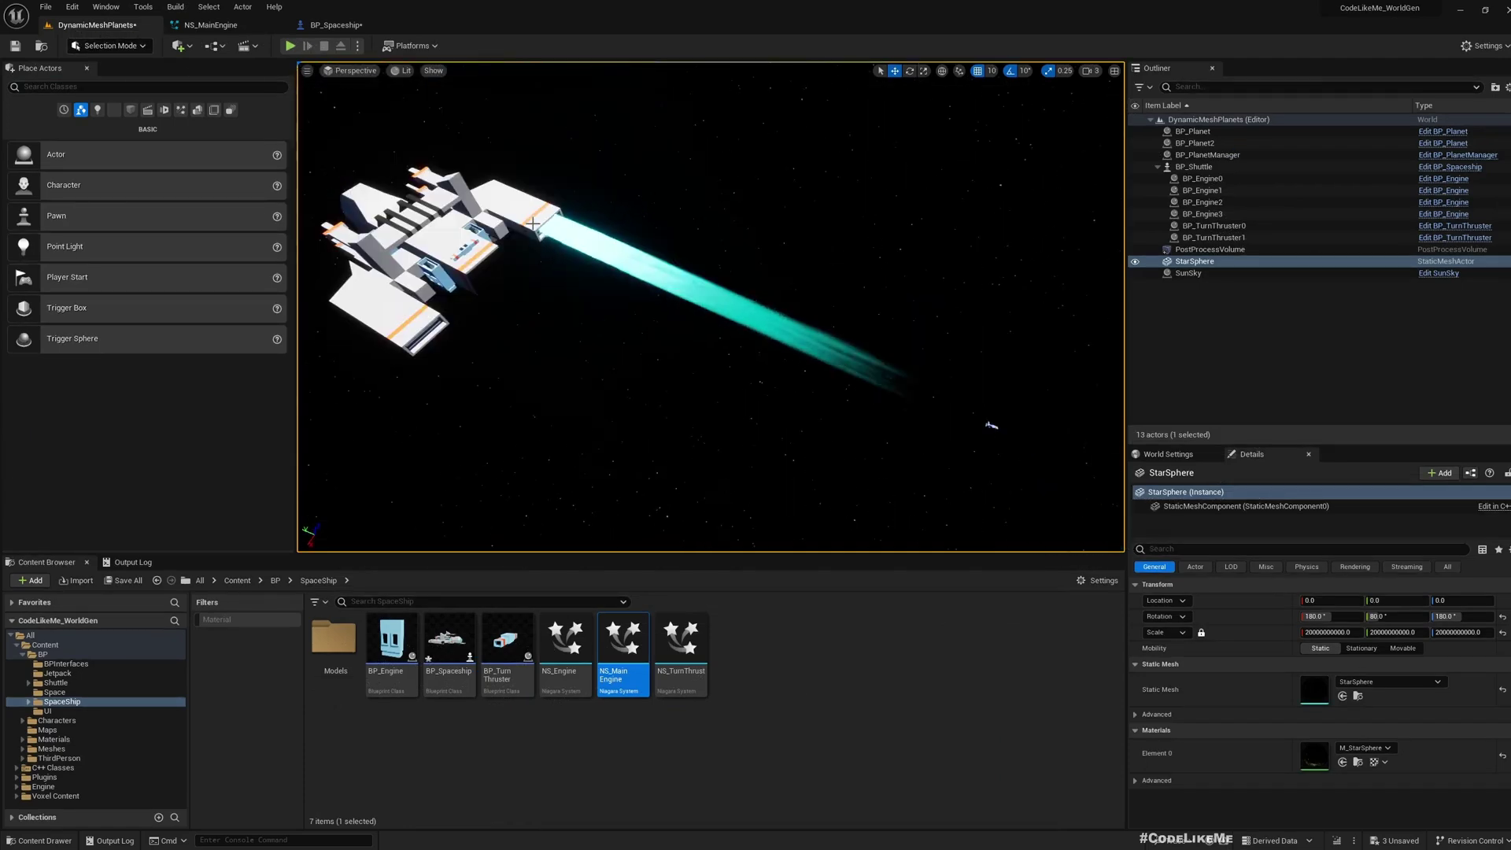
pyautogui.click(337, 24)
pyautogui.click(211, 24)
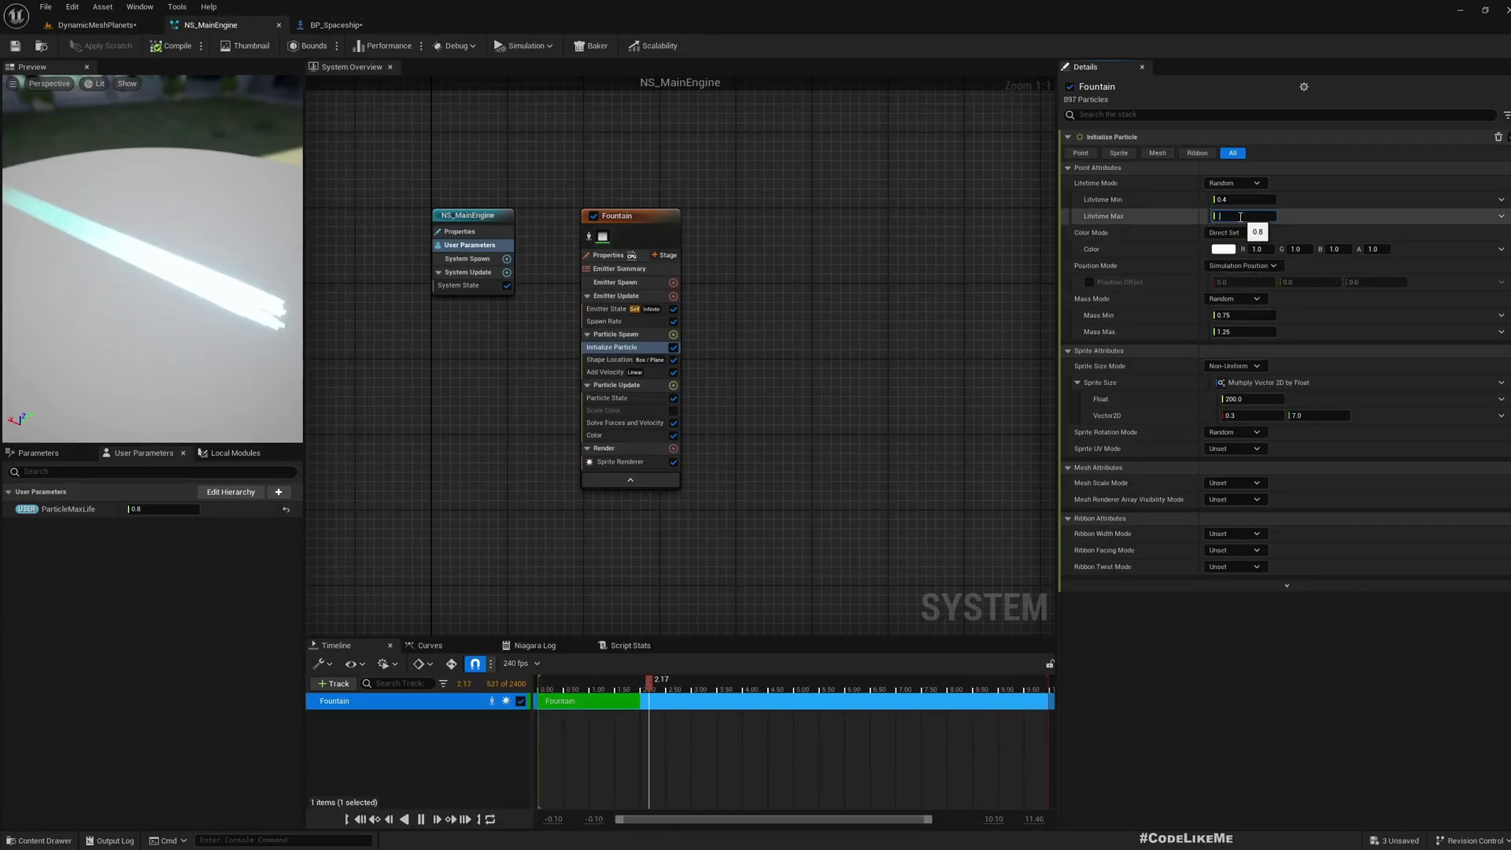
pyautogui.write('0.5')
pyautogui.press('Return')
pyautogui.click(95, 24)
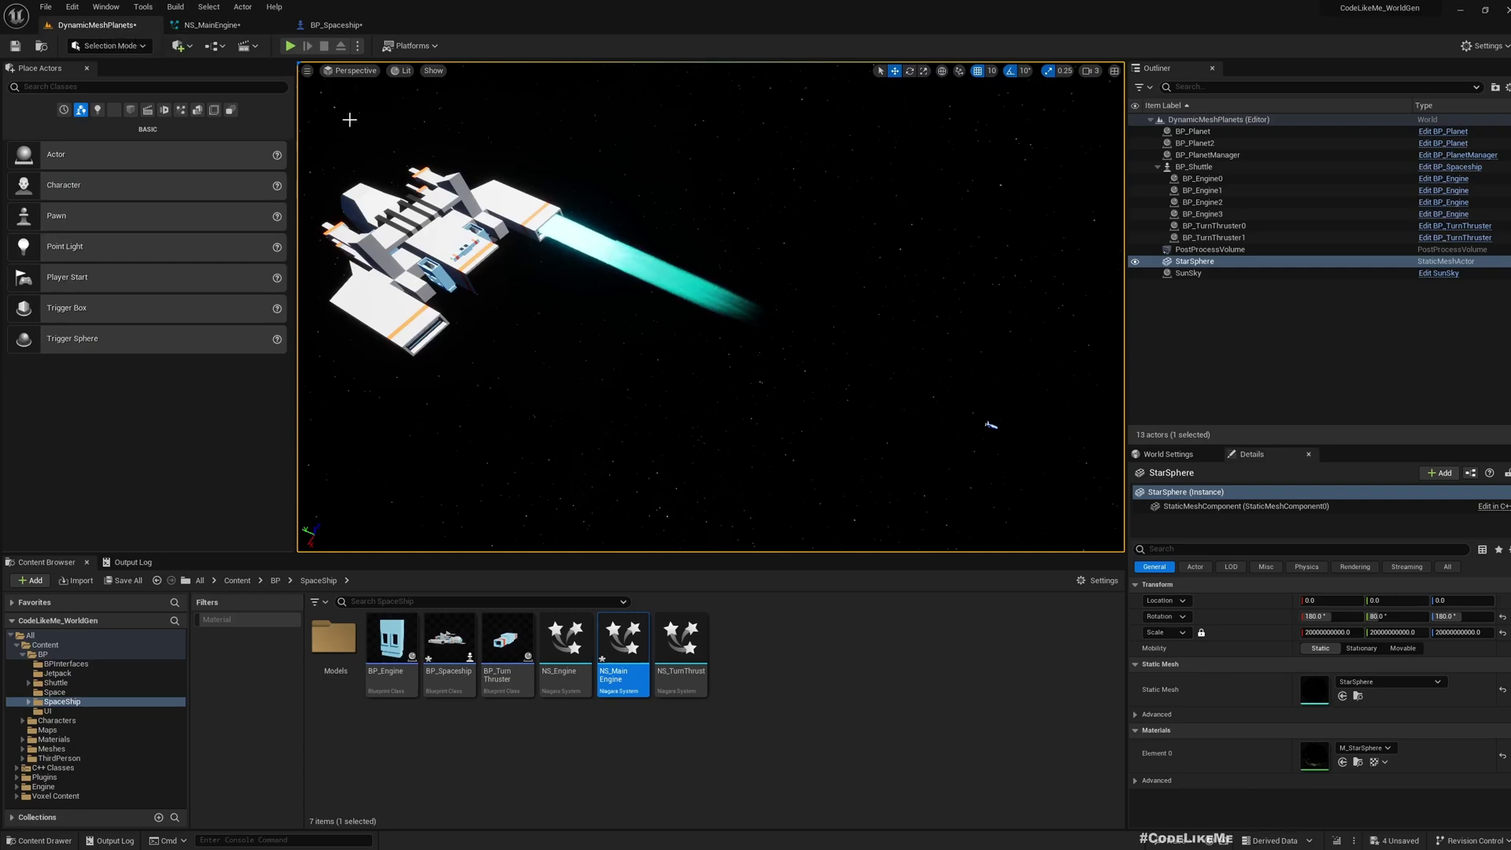
pyautogui.click(211, 24)
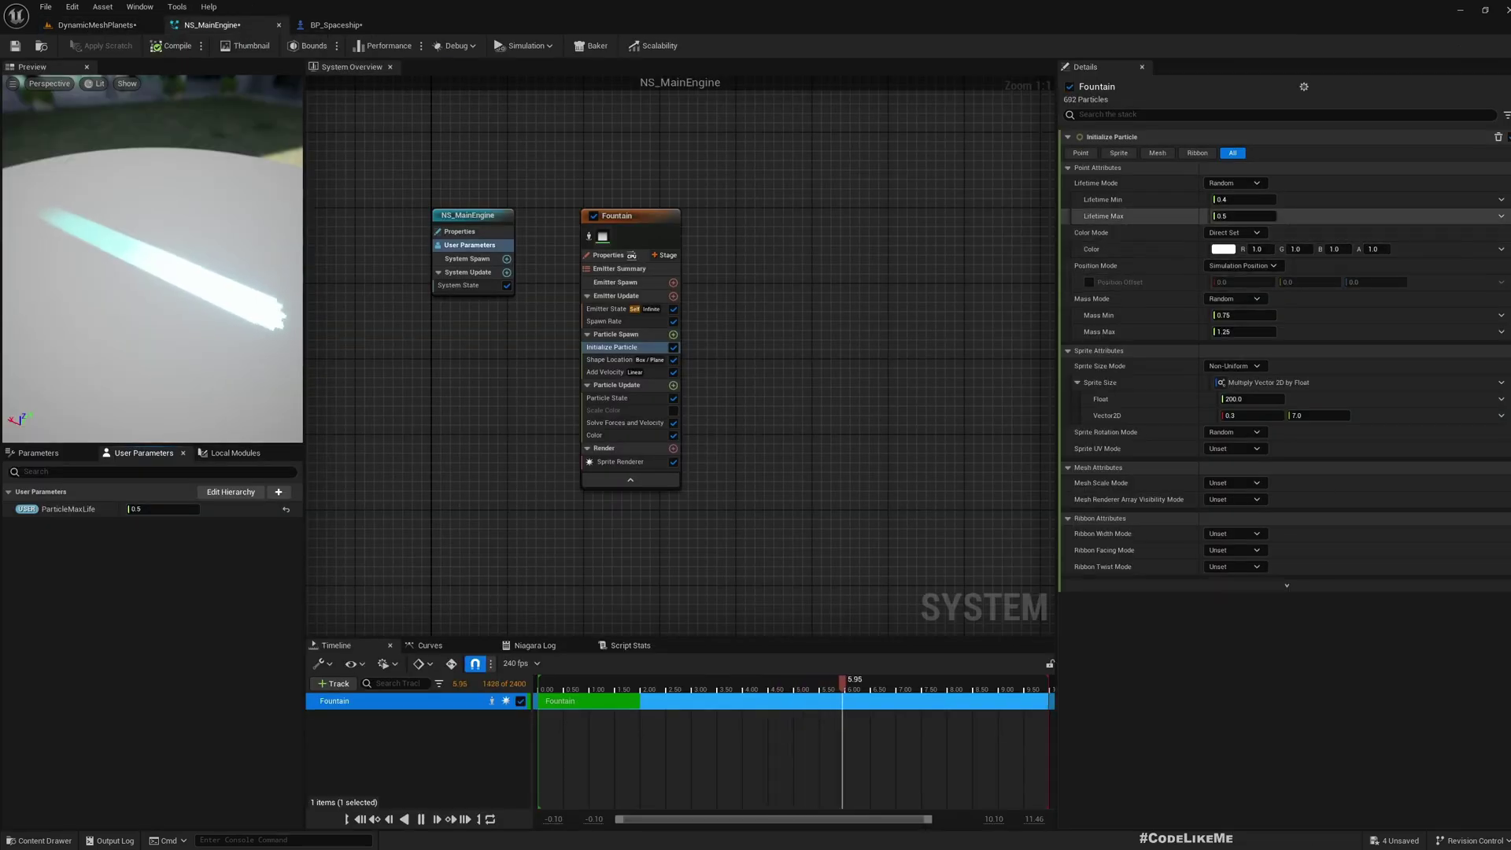
# Link Initialize Particle's Lifetime Max to the ParticleMaxLife user parameter.
pyautogui.click(1500, 216)
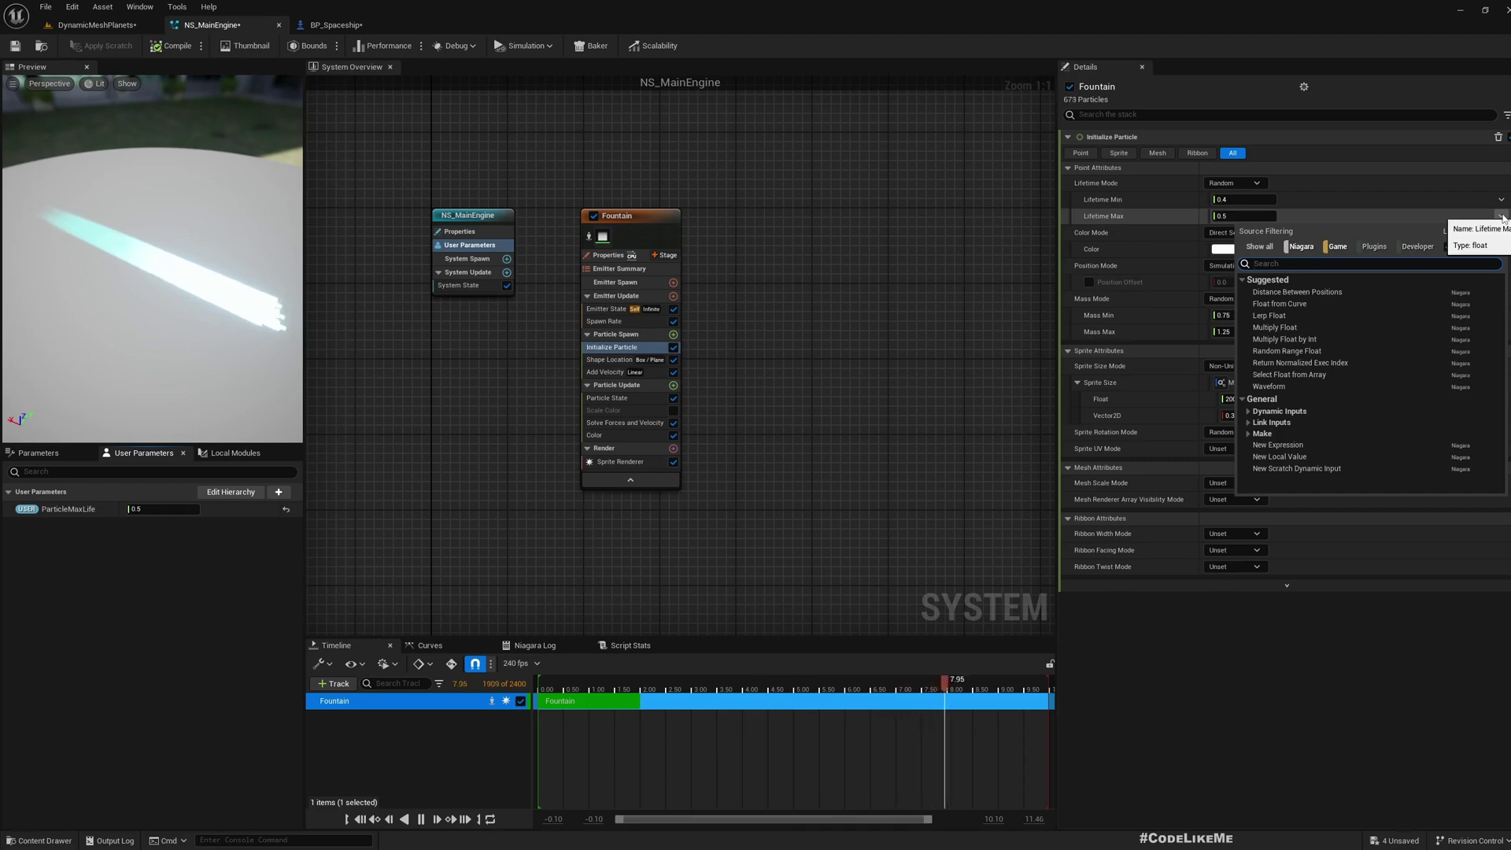
pyautogui.write('user')
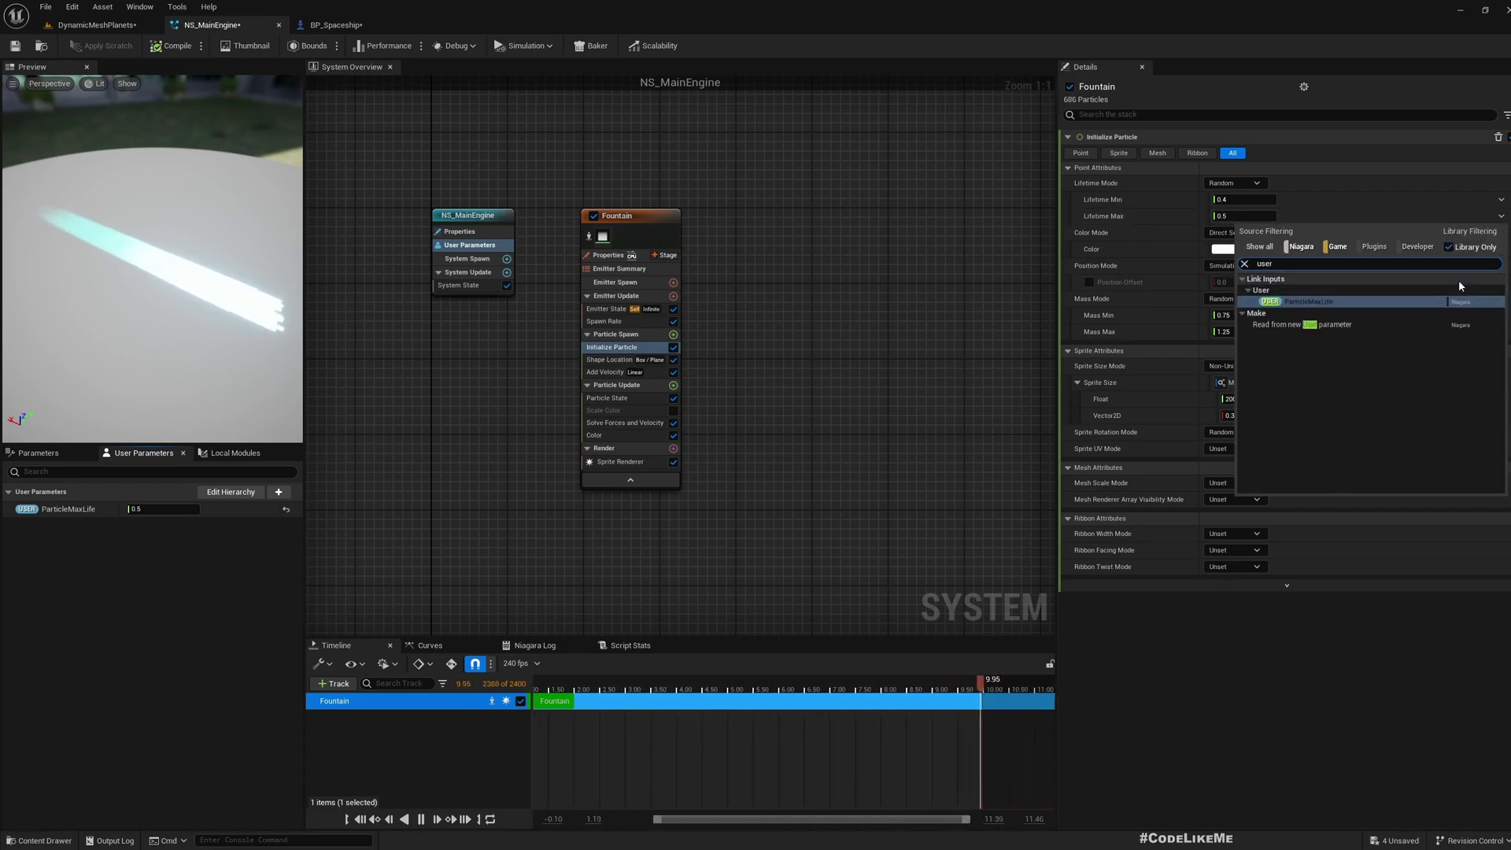
pyautogui.click(1329, 306)
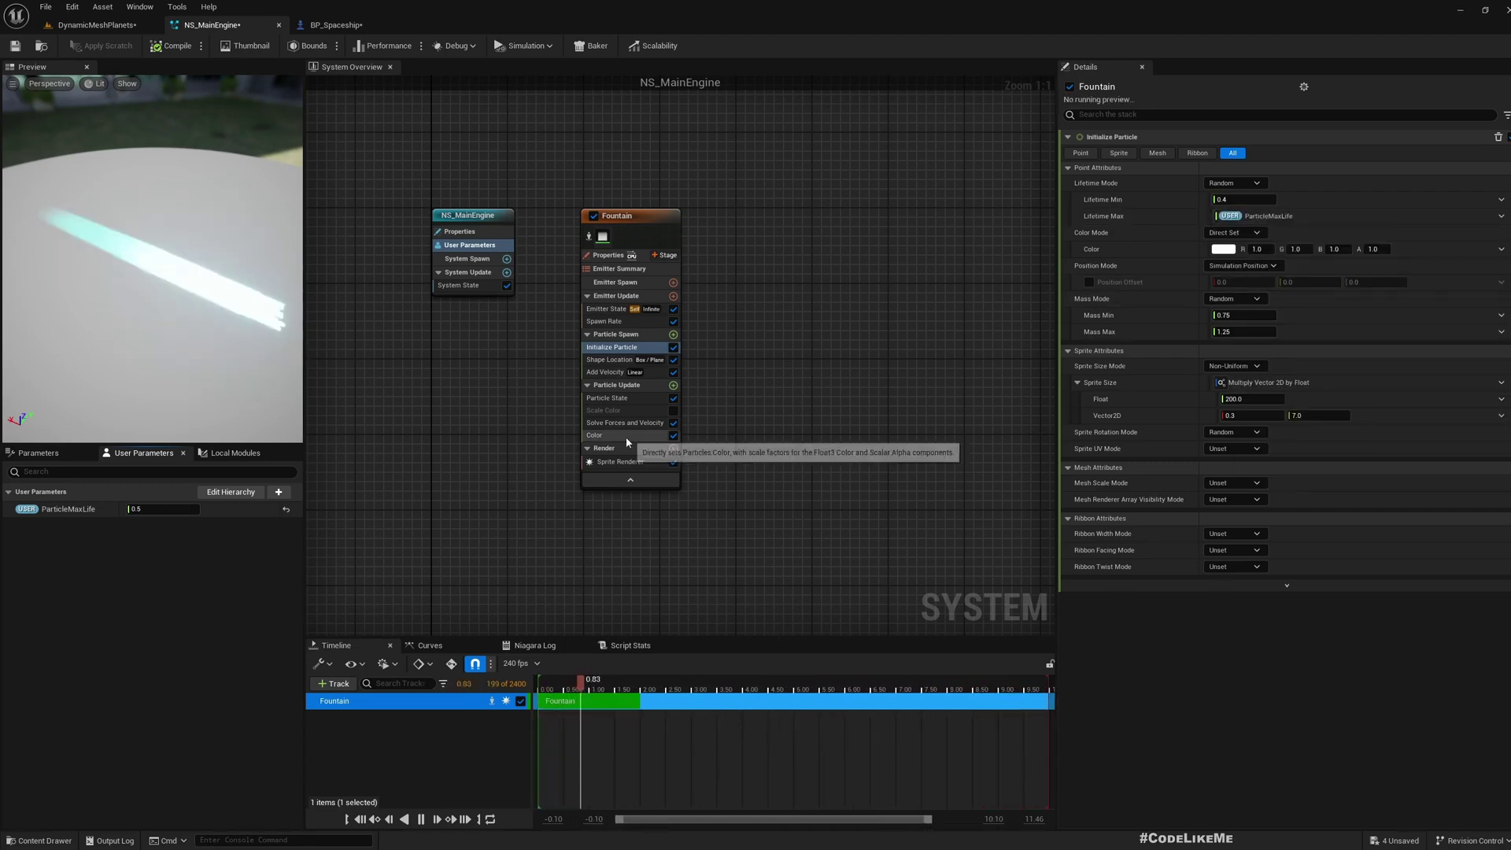
# Test the ParticleMaxLife parameter at 1.0, set it to 0.5, and save NS_MainEngine.
pyautogui.write('1.')
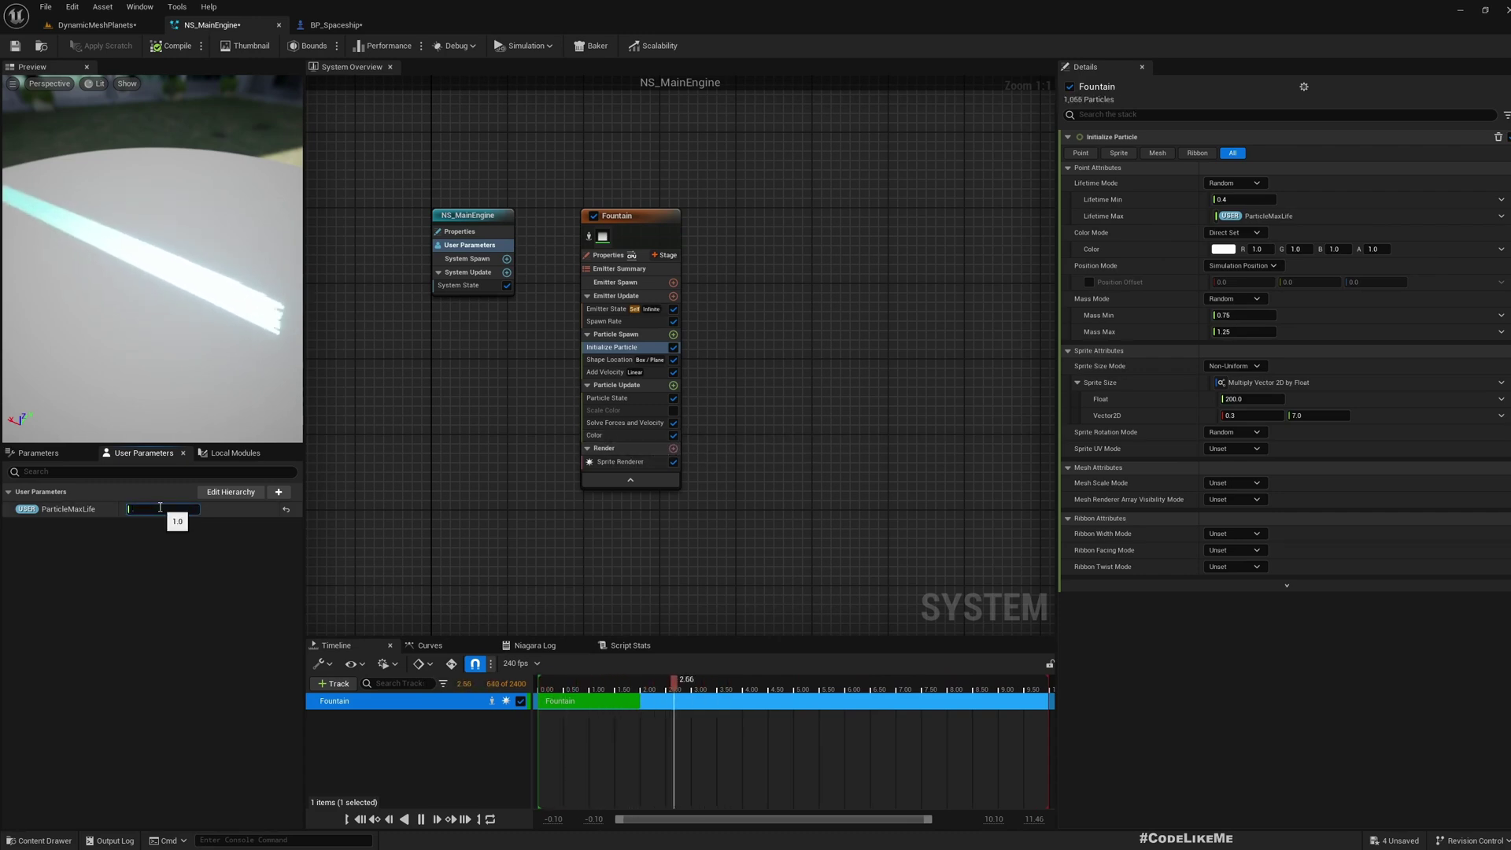
pyautogui.write('0.5')
pyautogui.press('Return')
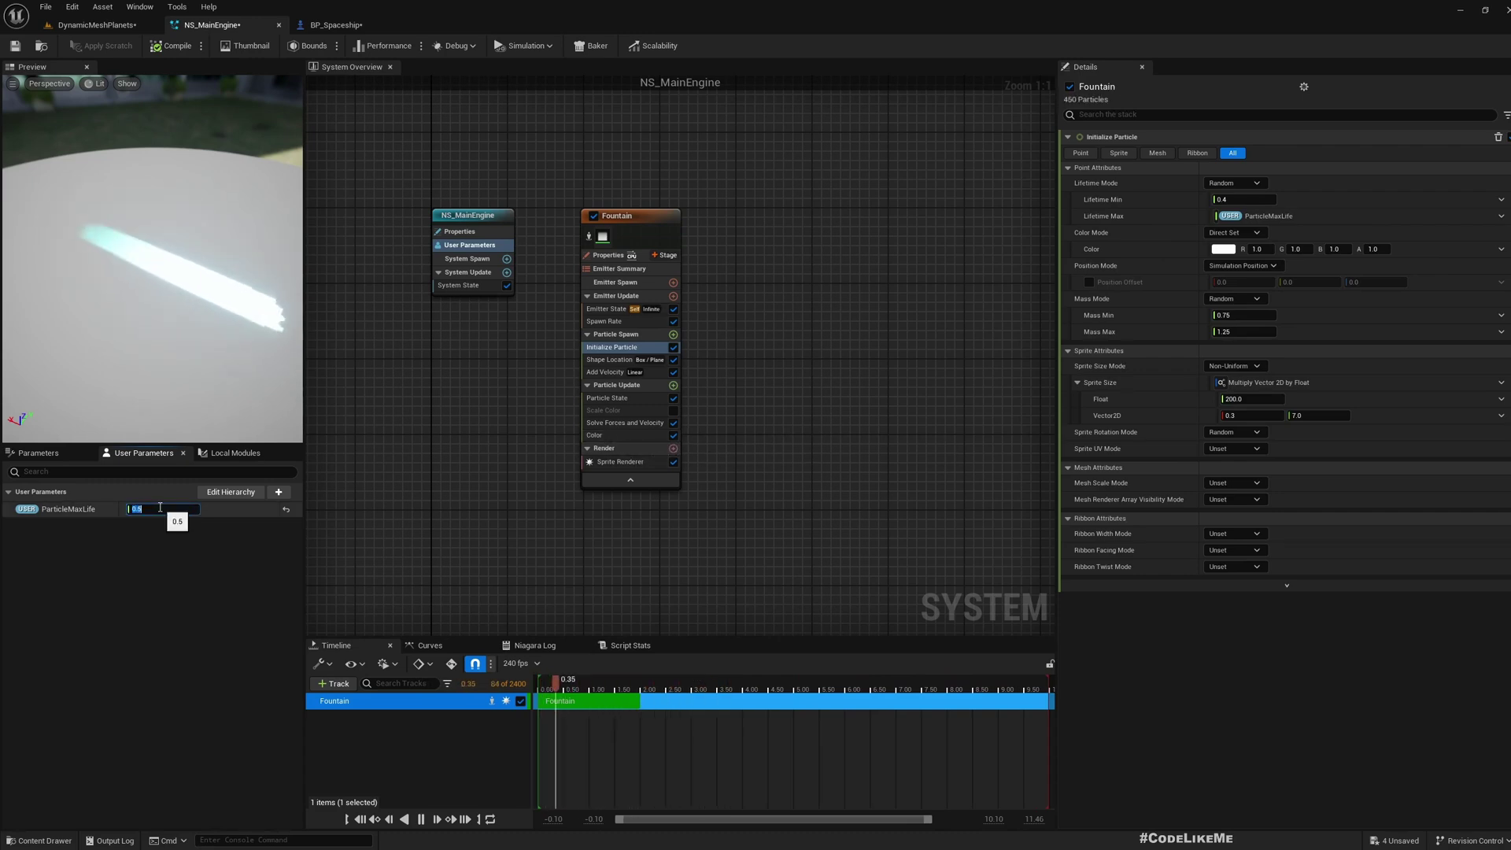
pyautogui.click(14, 45)
# Create an Actor Blueprint class named BP_MainEngine in the SpaceShip folder, and open it along with BP_Engine.
pyautogui.click(95, 25)
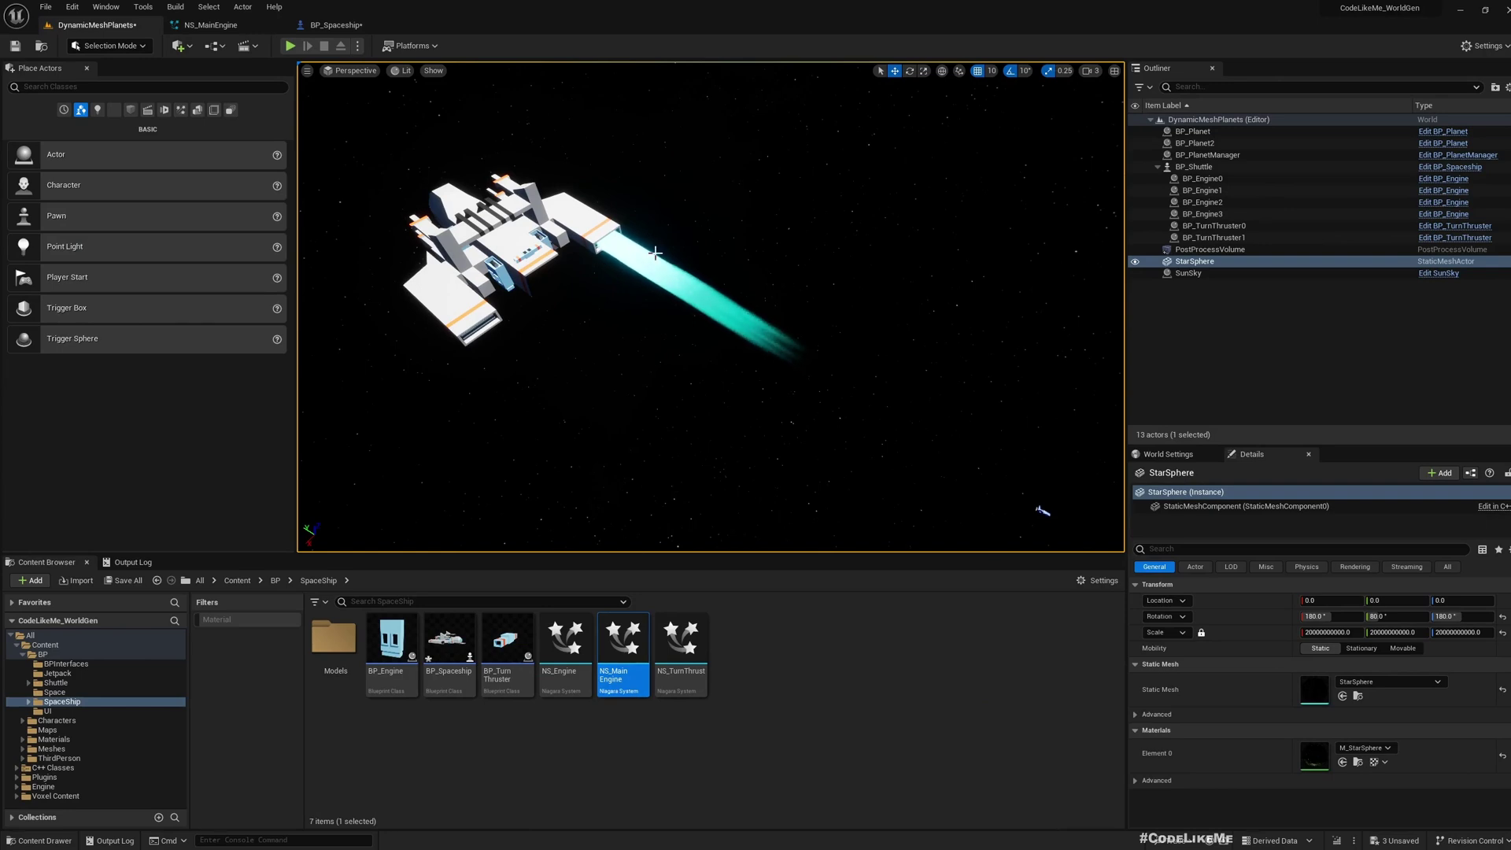
pyautogui.click(739, 639)
pyautogui.rightClick(738, 639)
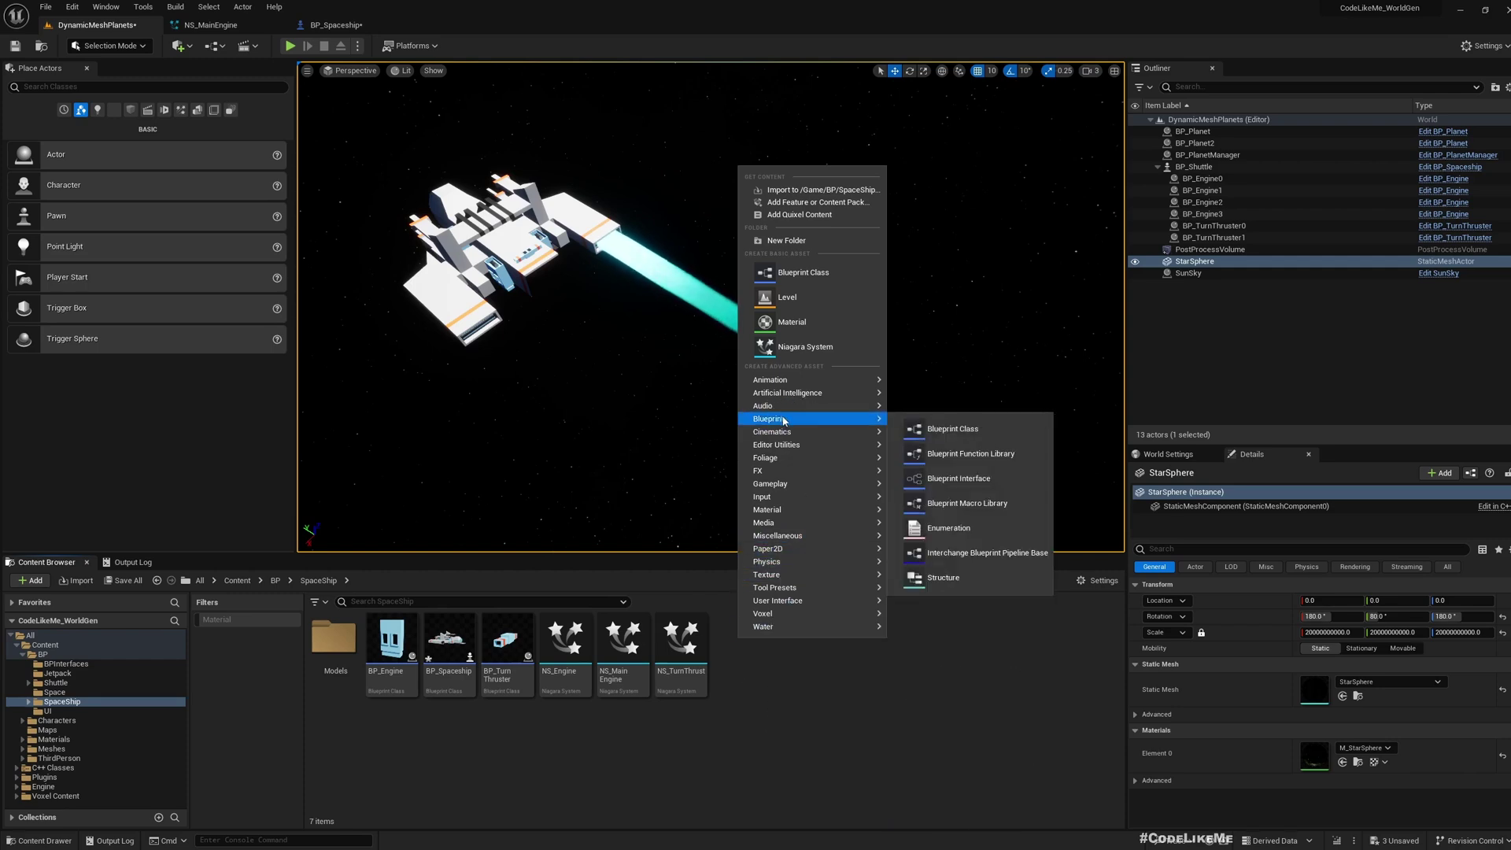
pyautogui.click(937, 428)
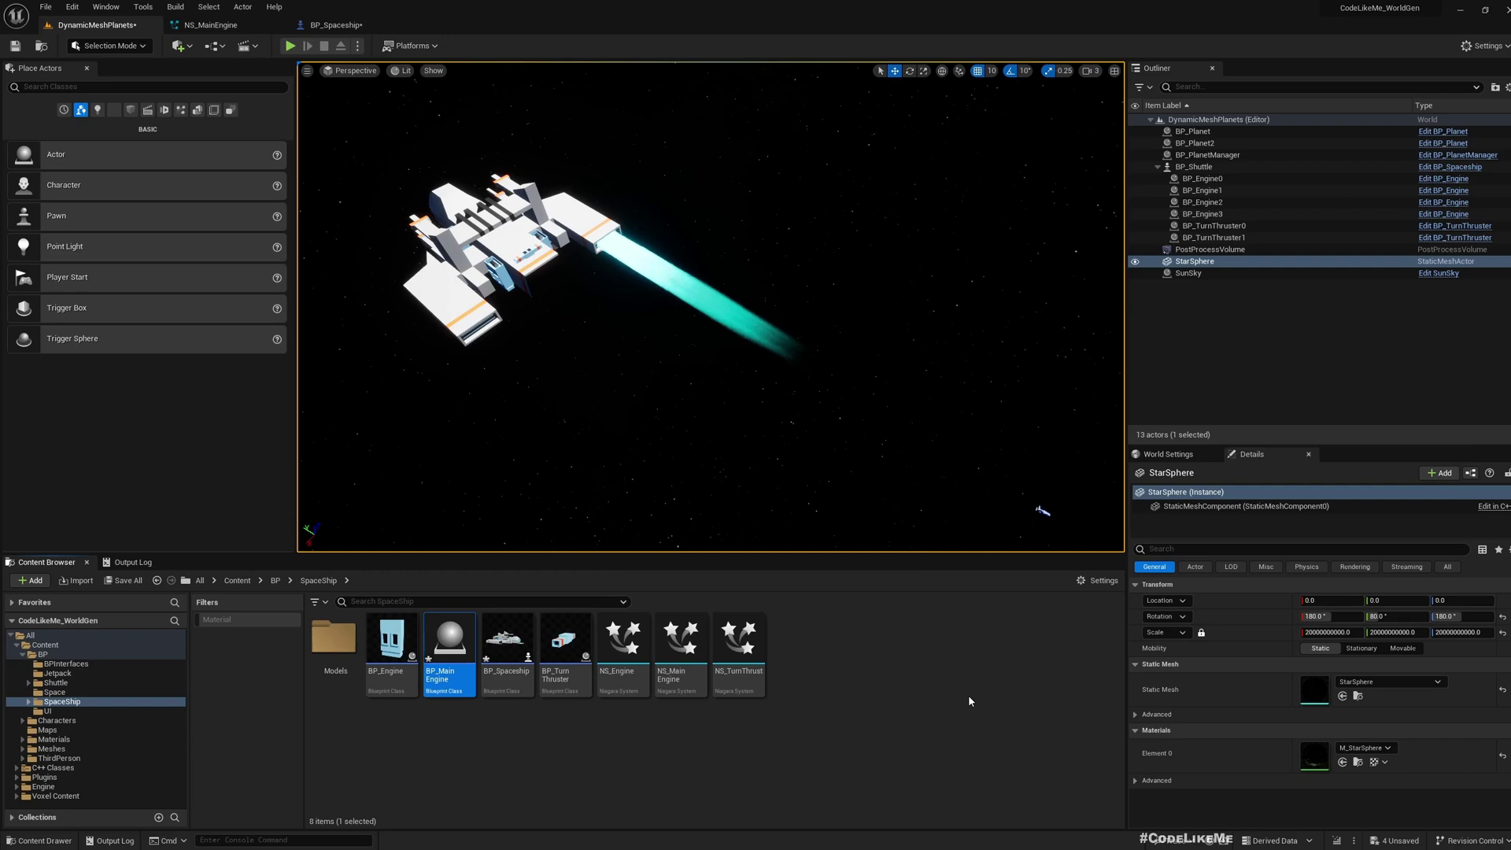
pyautogui.doubleClick(391, 641)
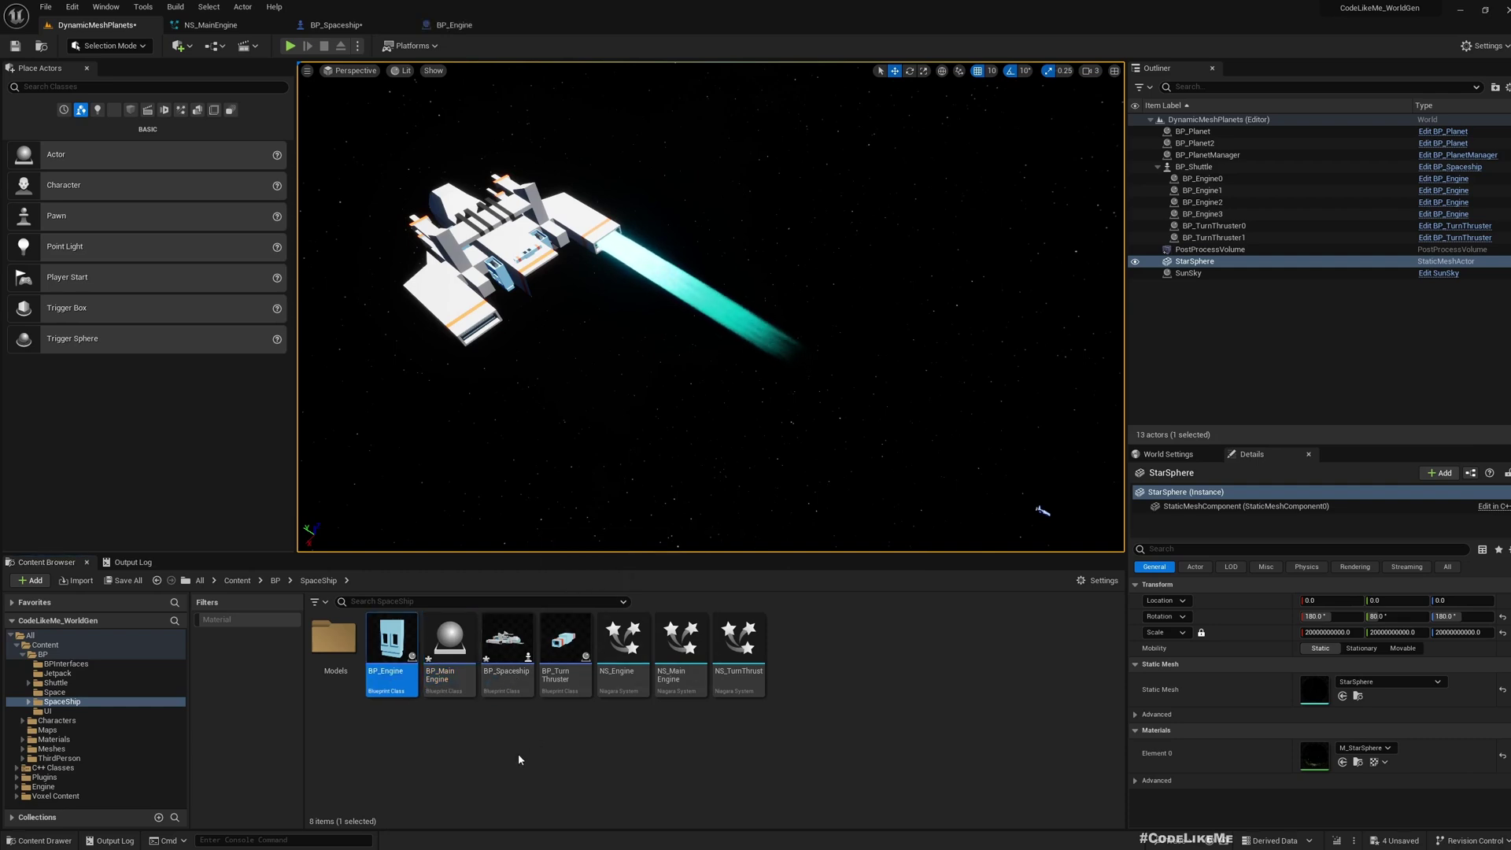
pyautogui.doubleClick(450, 646)
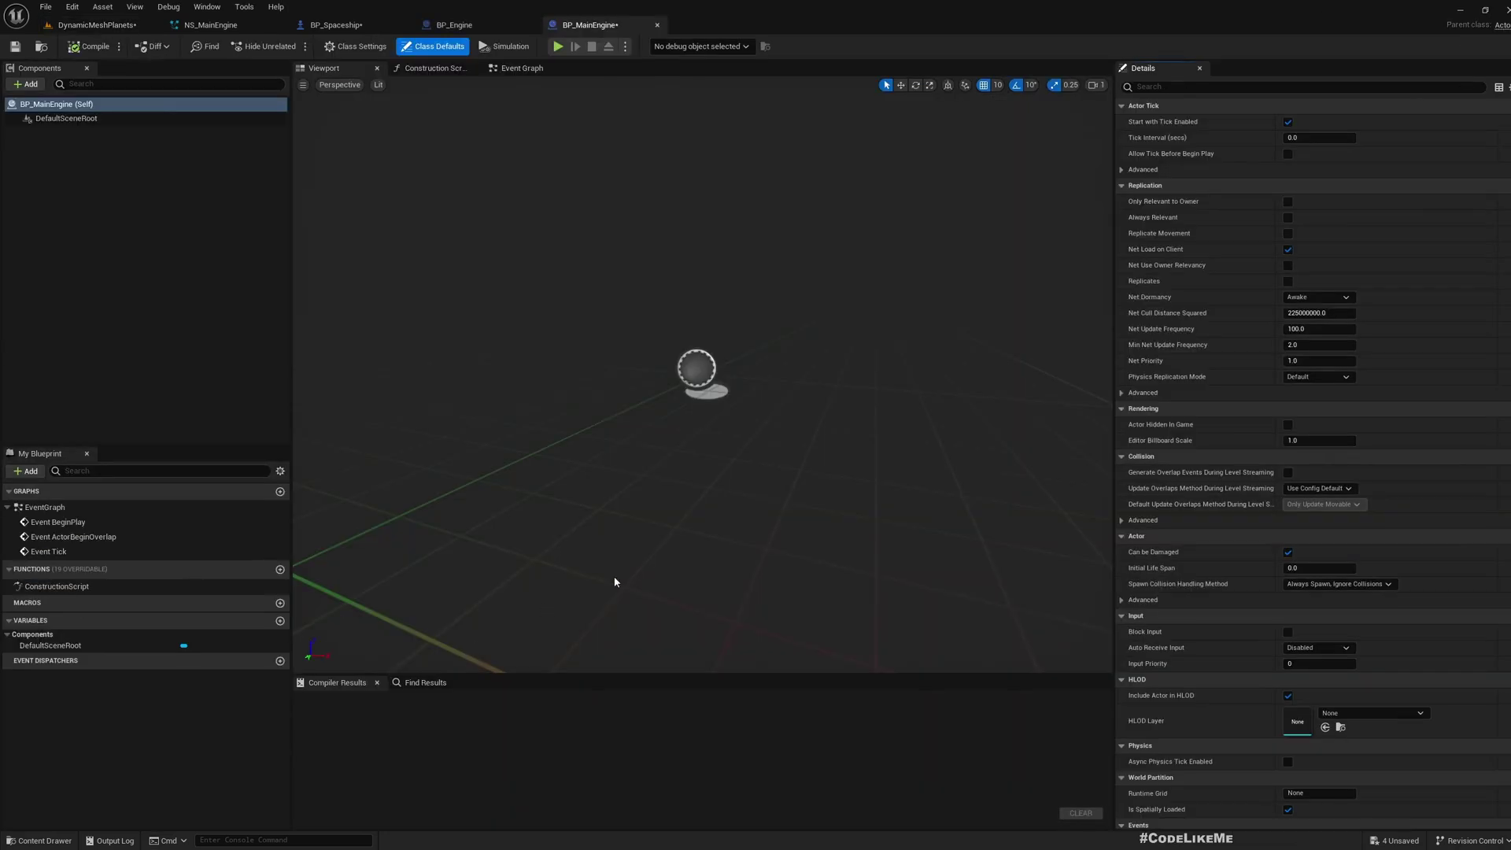
# Add the NS_MainEngine Niagara system as a component under BP_MainEngine's DefaultSceneRoot, then compile and save the Blueprint.
pyautogui.click(191, 26)
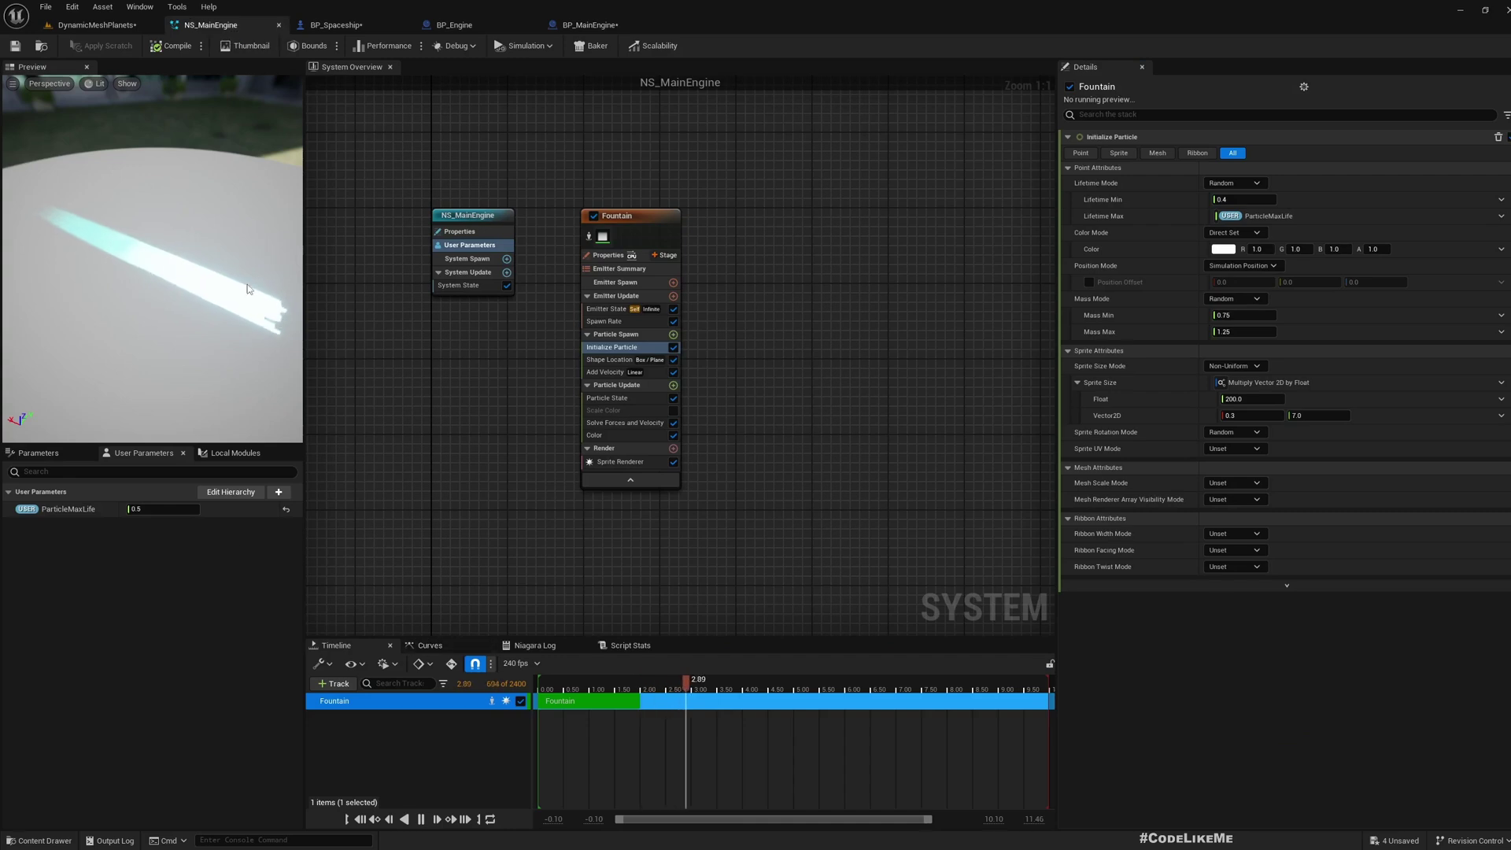
pyautogui.click(86, 25)
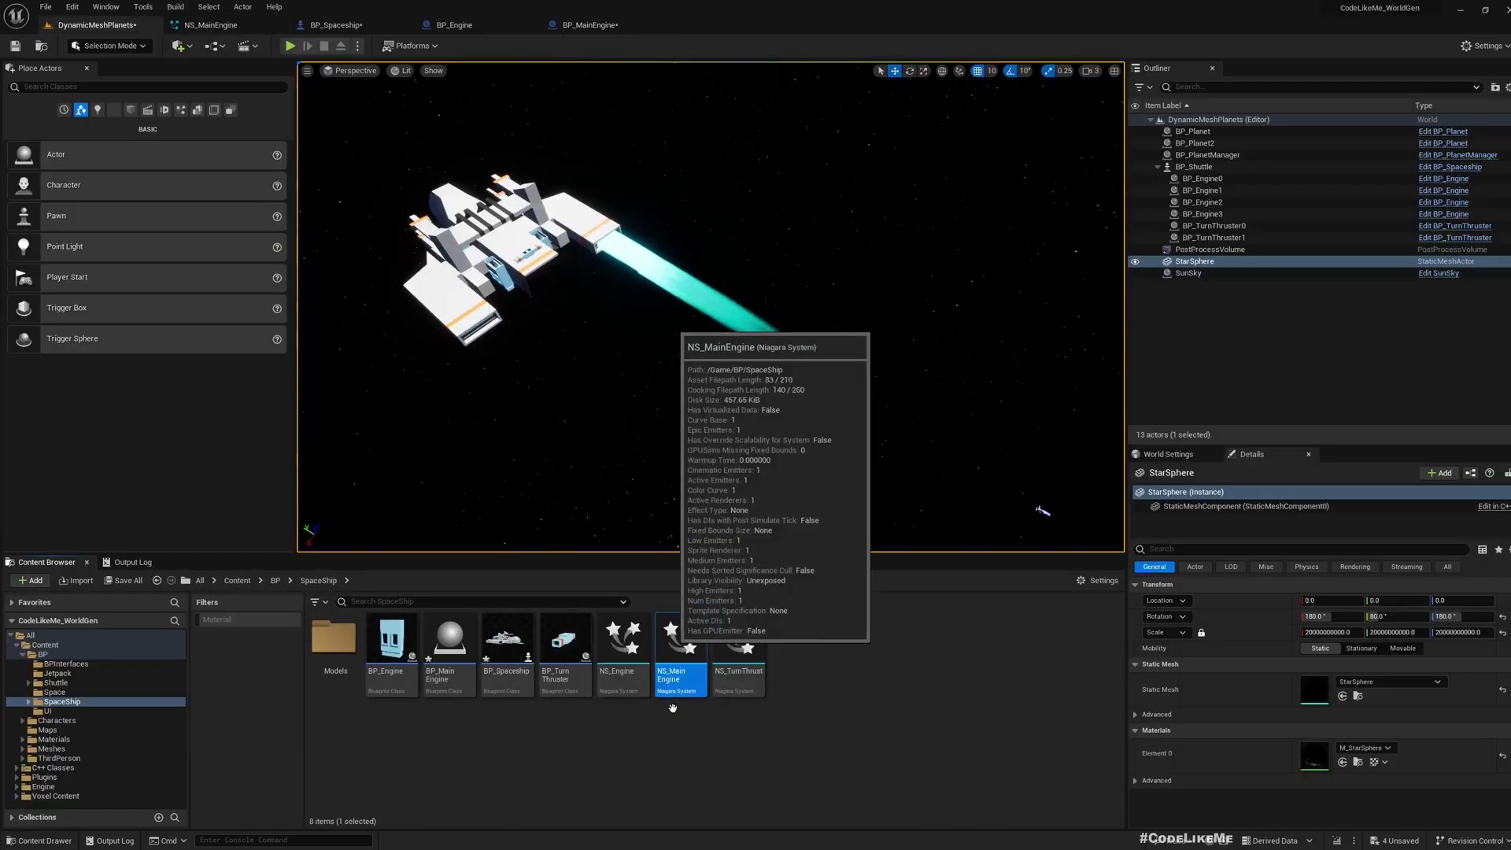
pyautogui.moveTo(677, 657); pyautogui.dragTo(49, 118)
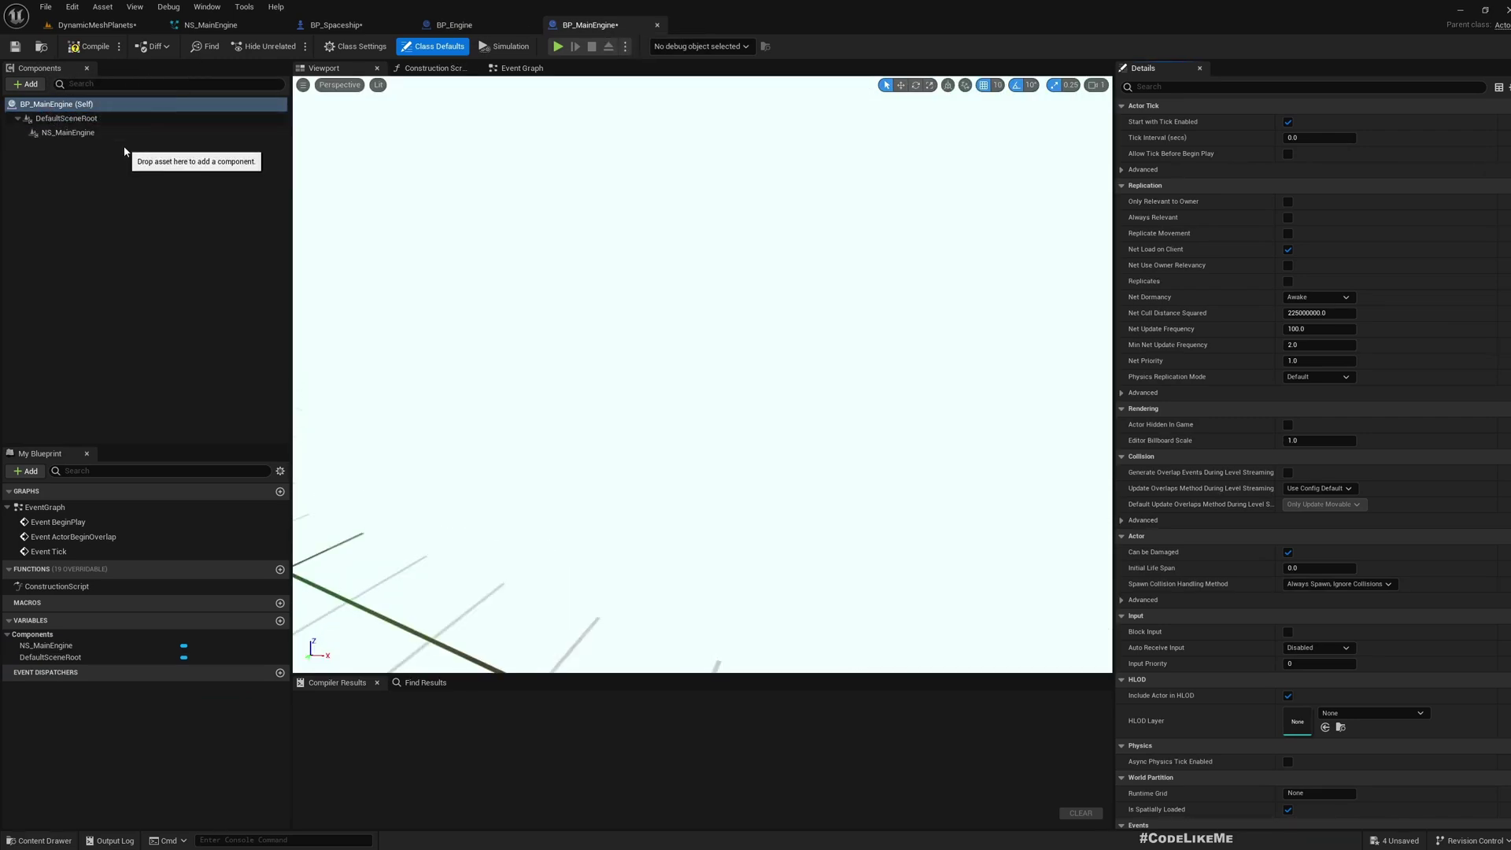
pyautogui.moveTo(1022, 665); pyautogui.dragTo(1078, 671, button='right')
pyautogui.click(66, 118)
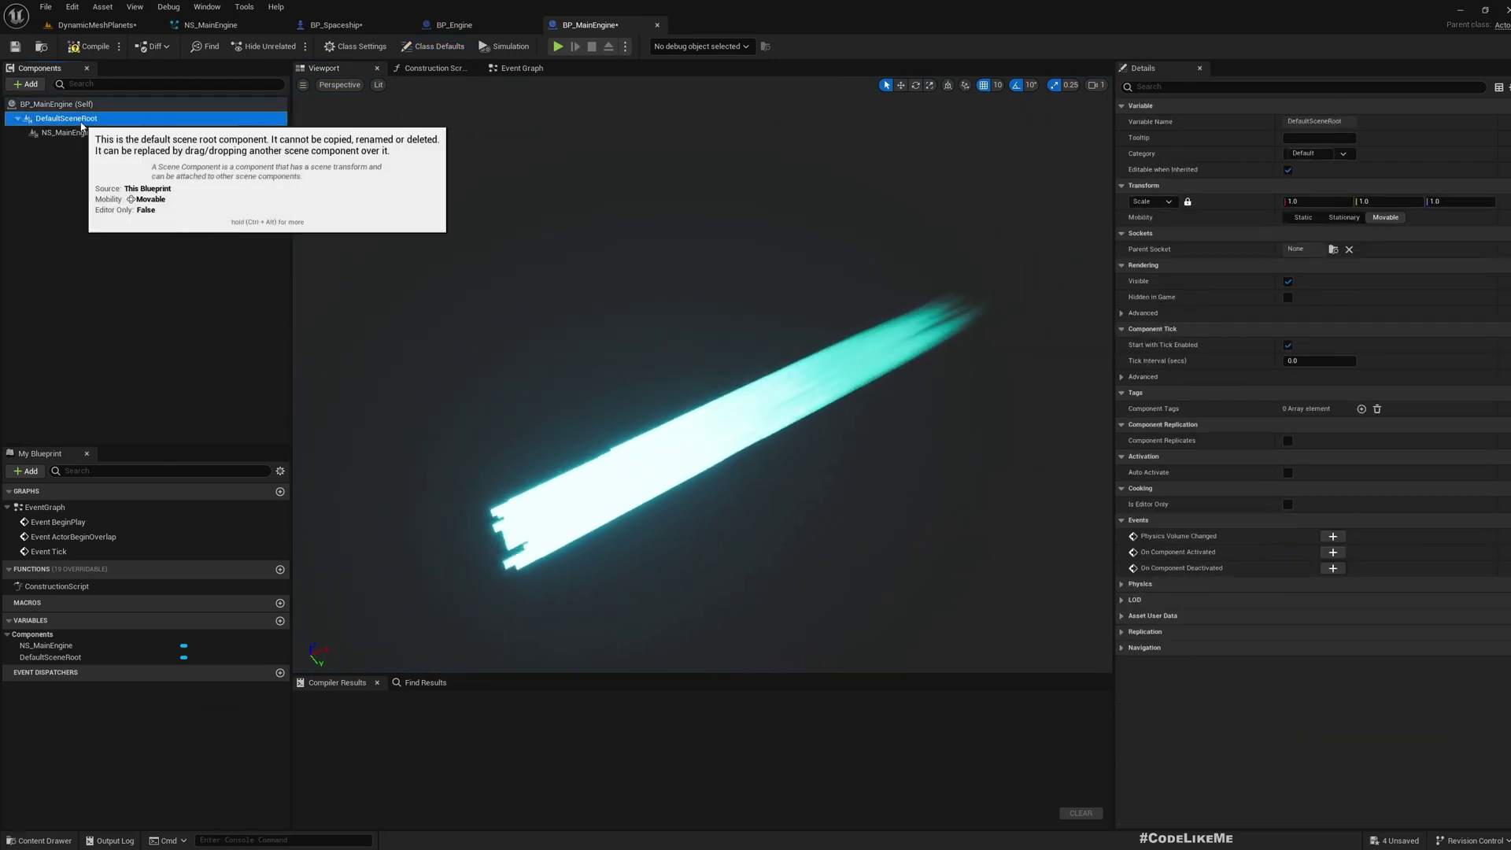
pyautogui.click(72, 136)
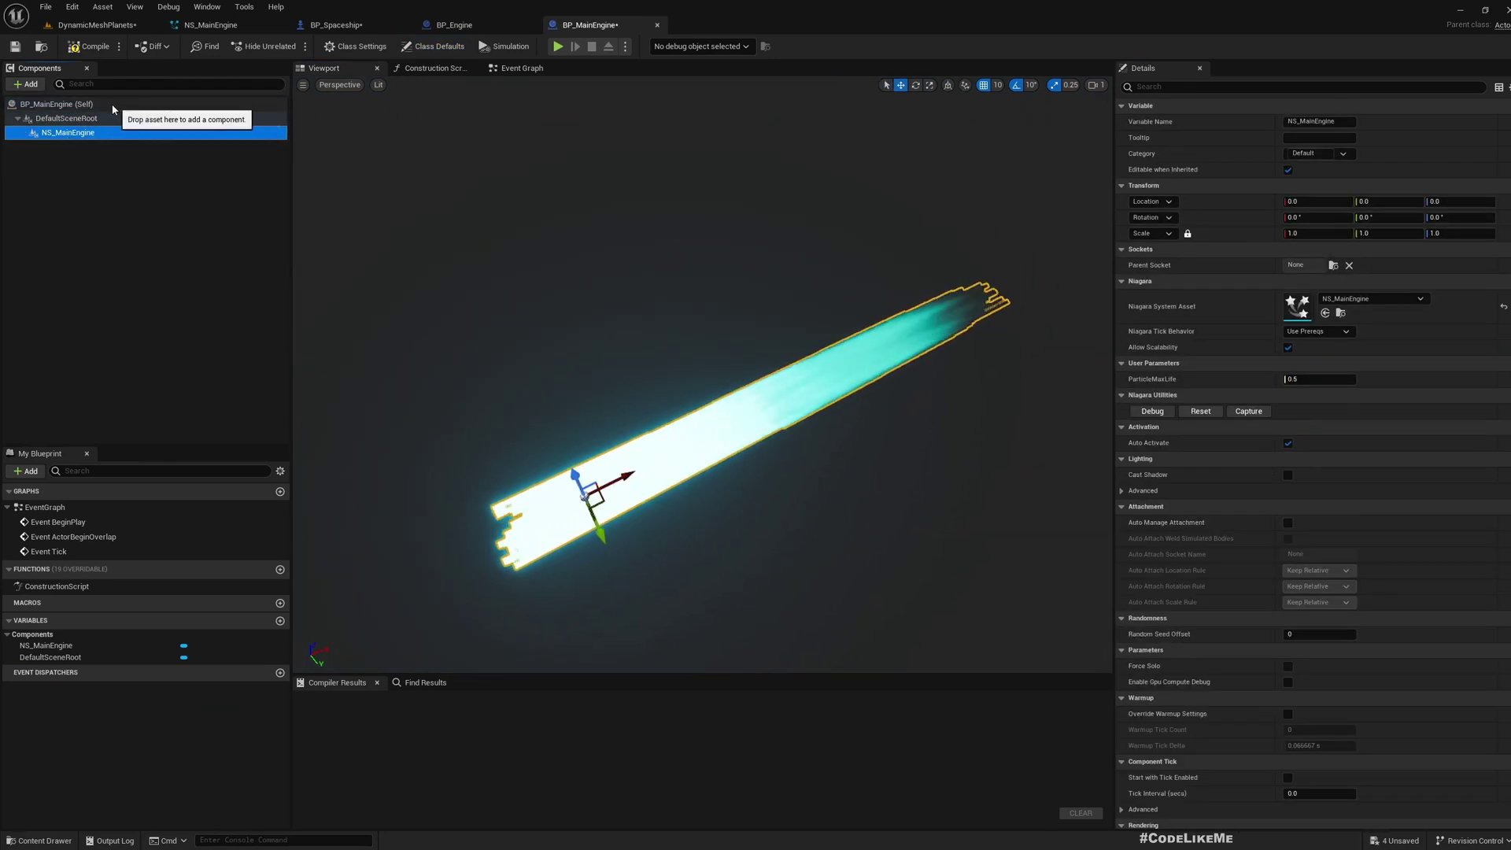
pyautogui.press('F7')
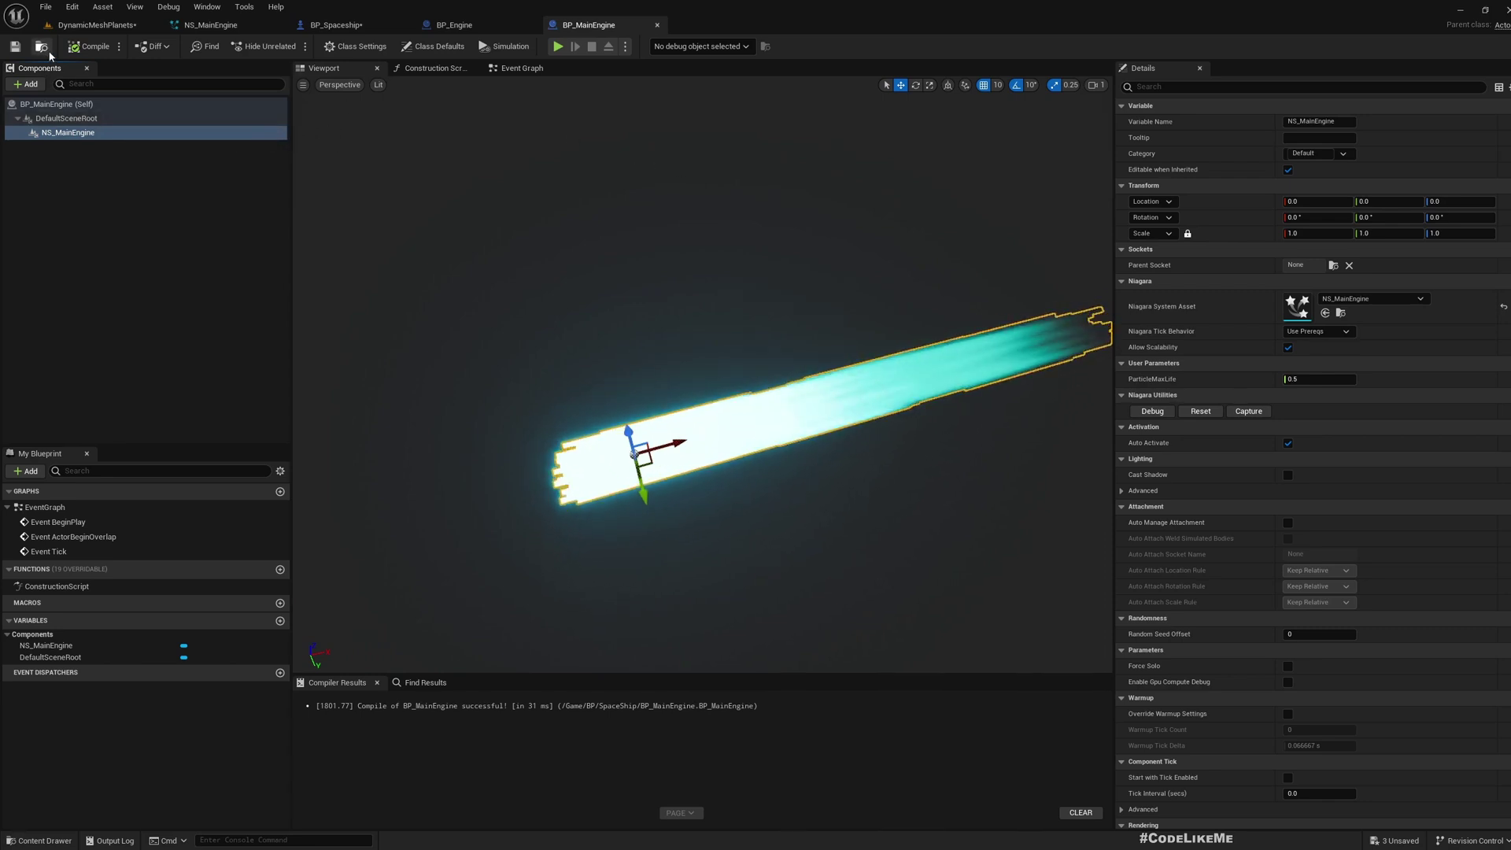
# Add BP_MainEngine to BP_Spaceship as a child actor component under Engines.
pyautogui.click(96, 24)
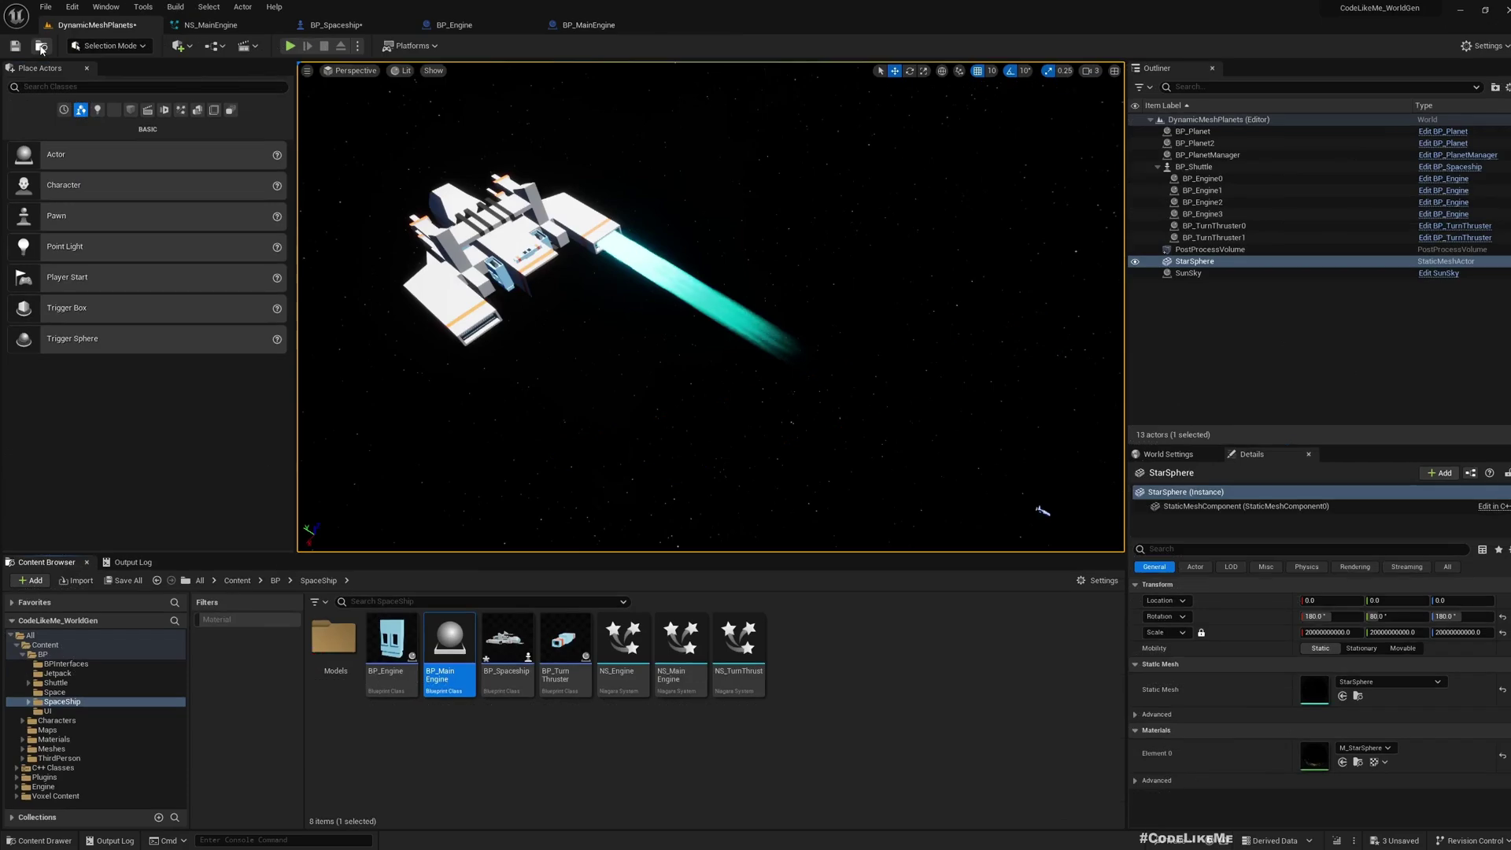
pyautogui.moveTo(449, 639); pyautogui.dragTo(69, 250)
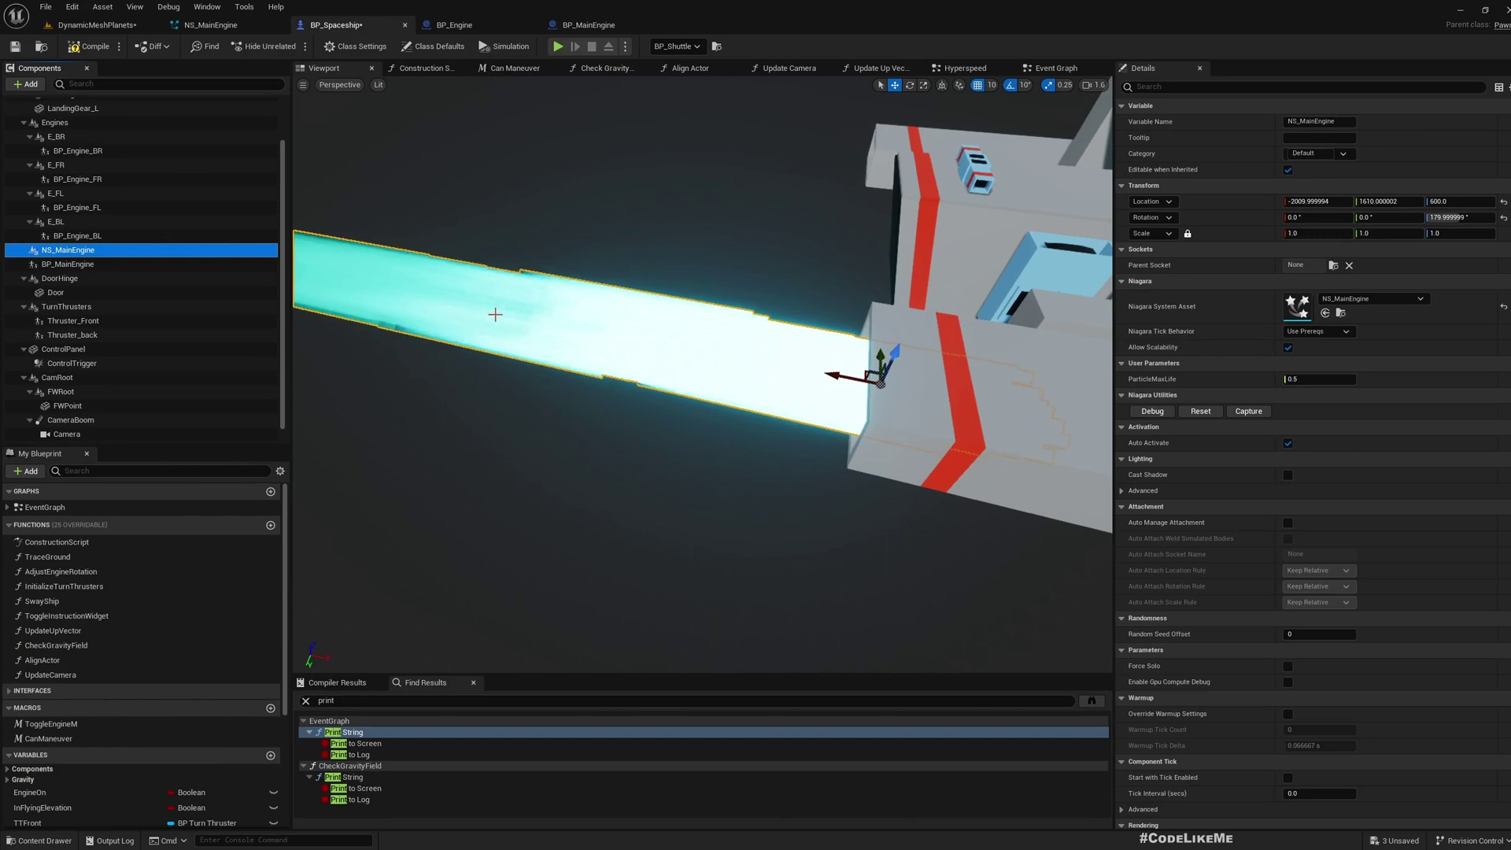
# Try deleting the NS_MainEngine component from BP_Spaceship, check the shuttle in the level, and undo the deletion.
pyautogui.press('Delete')
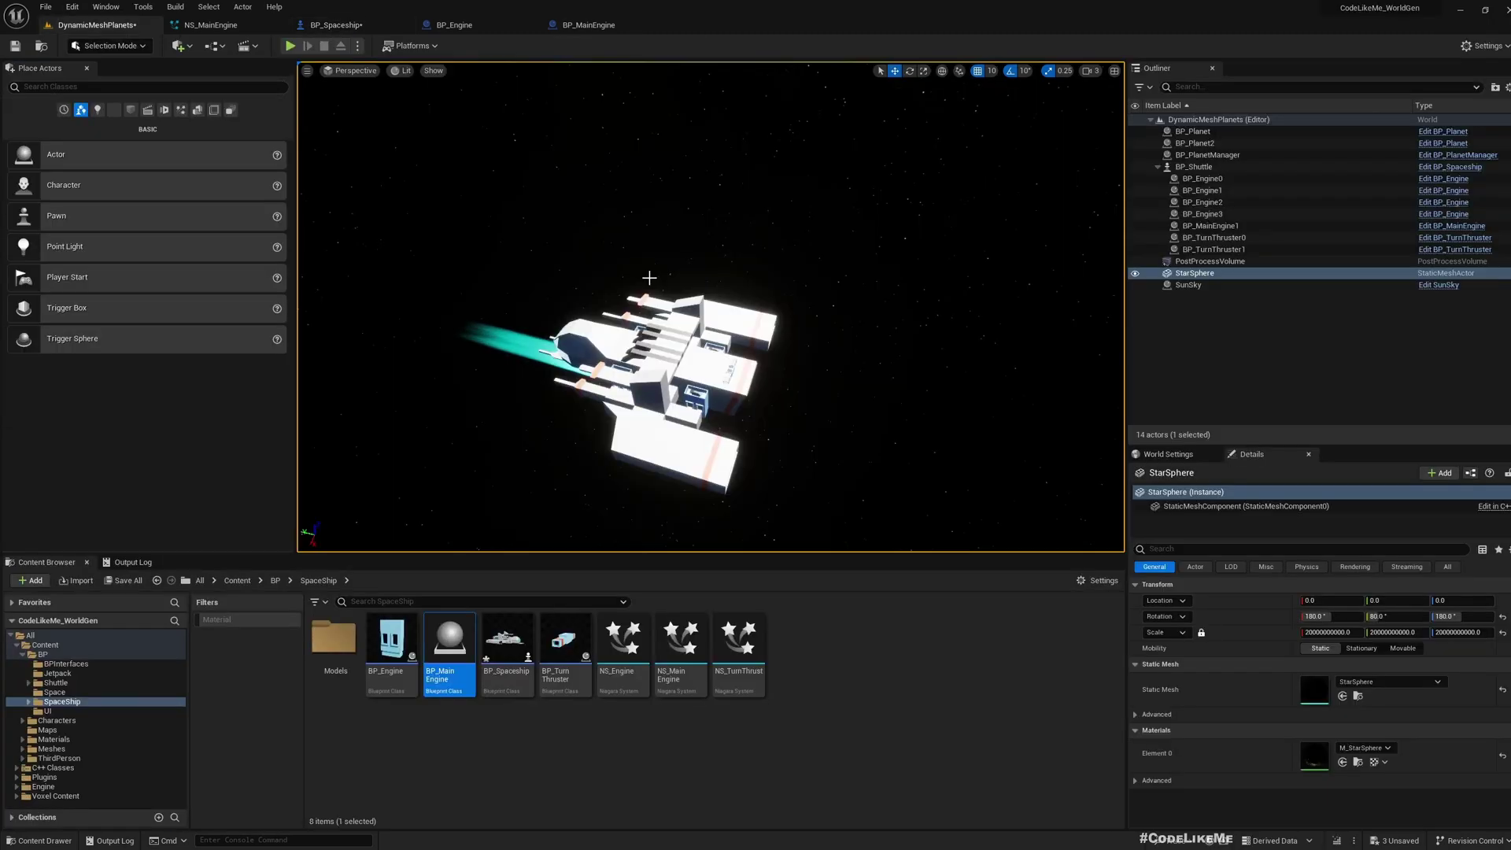
pyautogui.click(394, 24)
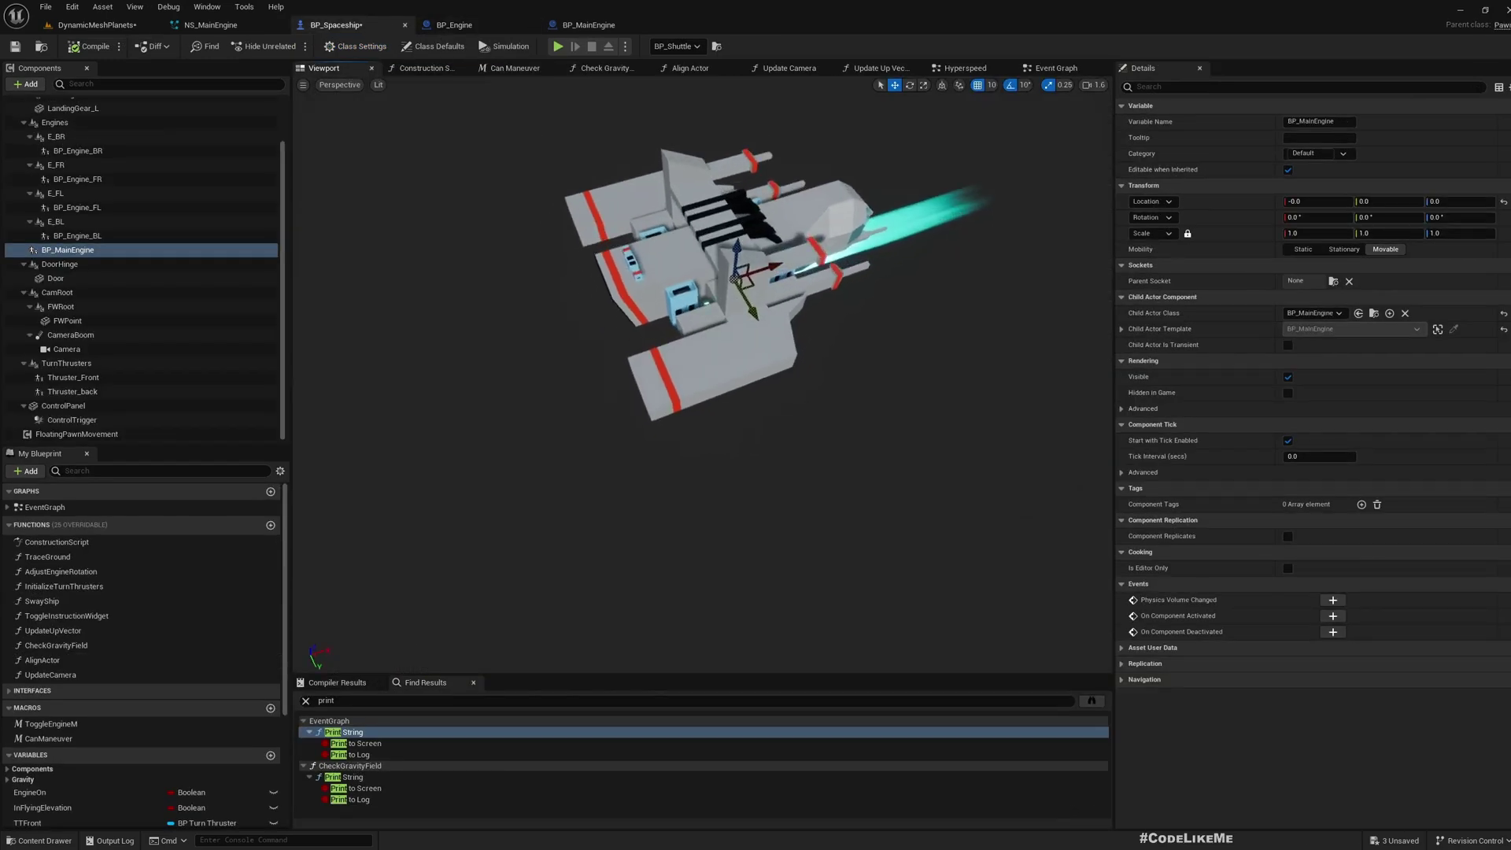
pyautogui.hotkey('ctrl', 'z')
pyautogui.hotkey('ctrl', 'z')
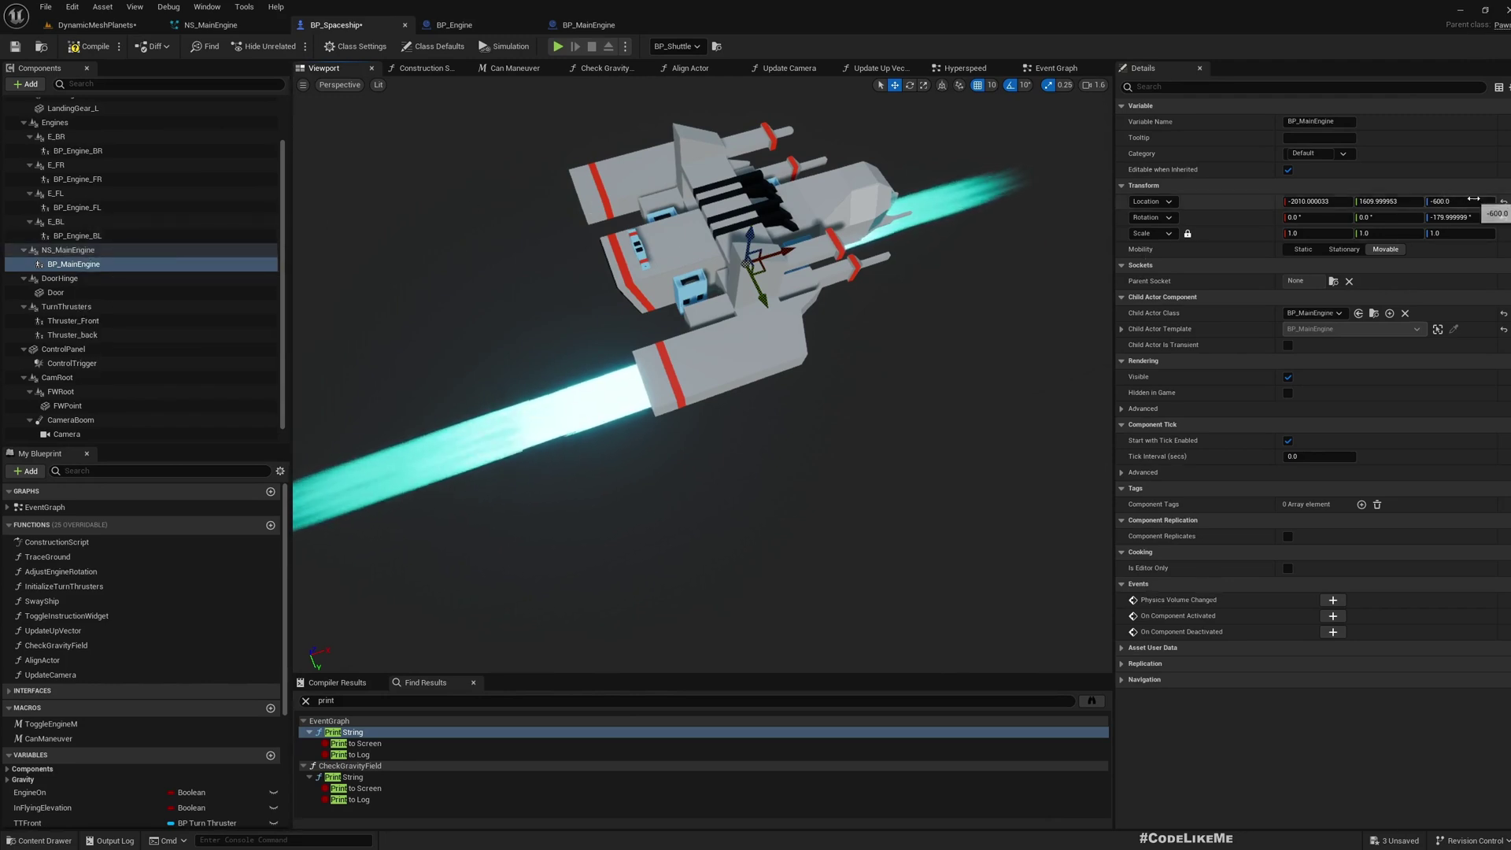
# Nest BP_MainEngine under the NS_MainEngine component and reset its relative location and rotation to their defaults.
pyautogui.click(1504, 202)
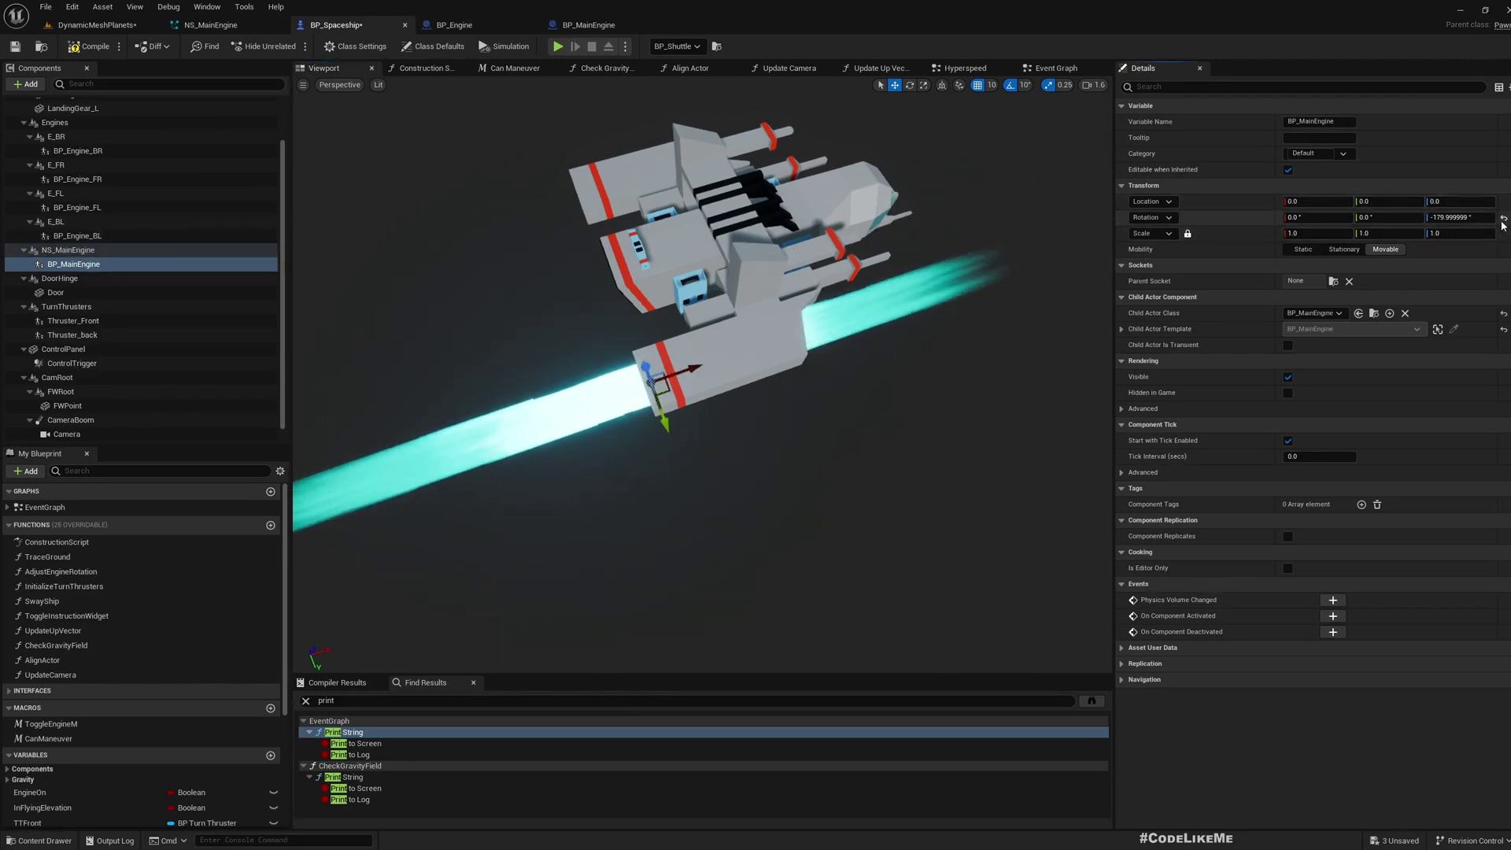
pyautogui.click(1504, 218)
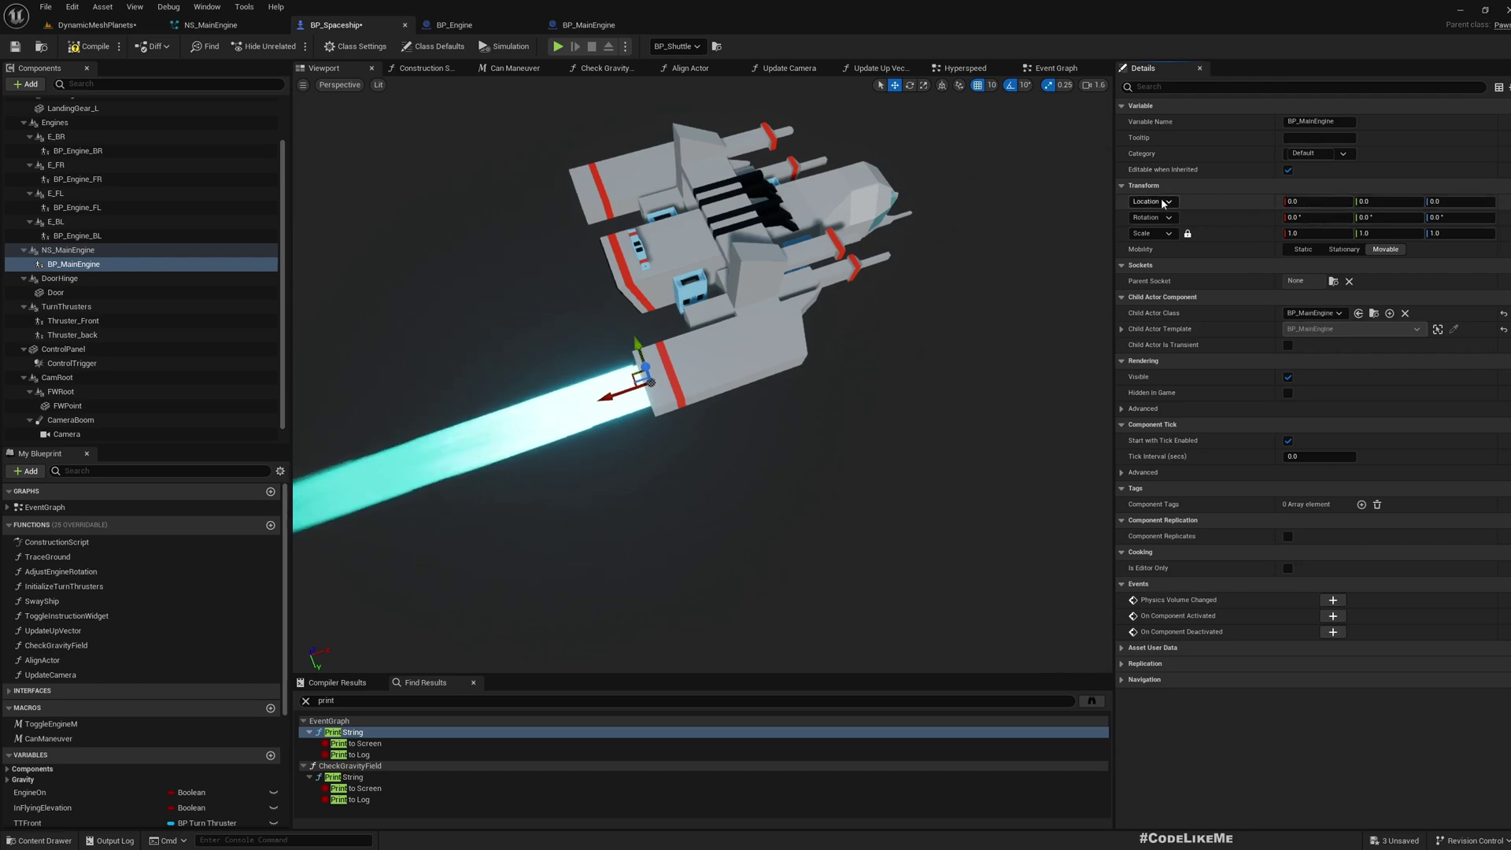
# Move BP_MainEngine out from under the NS_MainEngine component and delete NS_MainEngine from BP_Spaceship.
pyautogui.moveTo(60, 268); pyautogui.dragTo(63, 251)
pyautogui.click(68, 251)
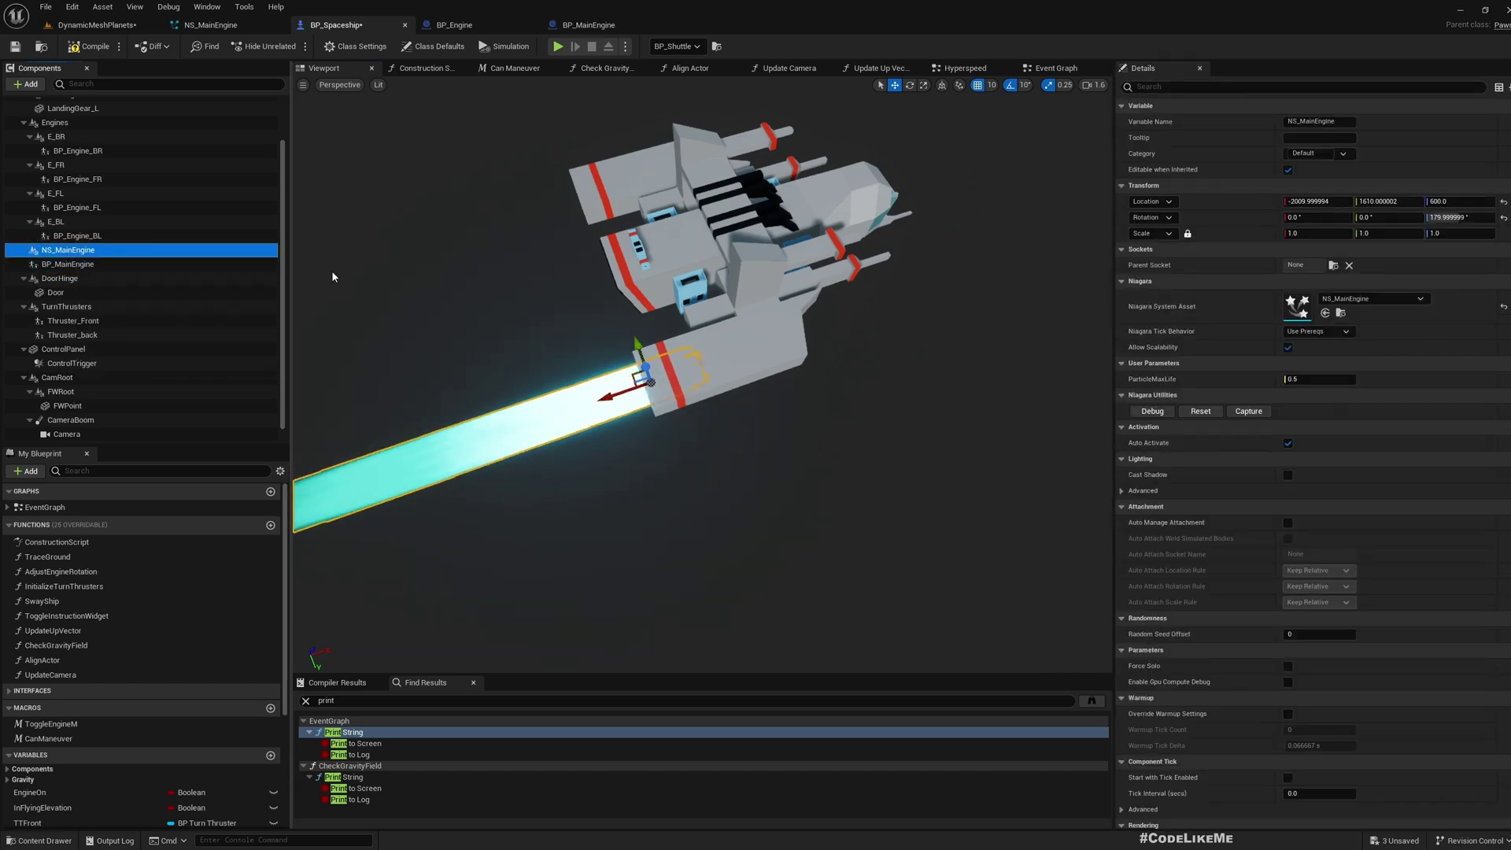
pyautogui.press('Delete')
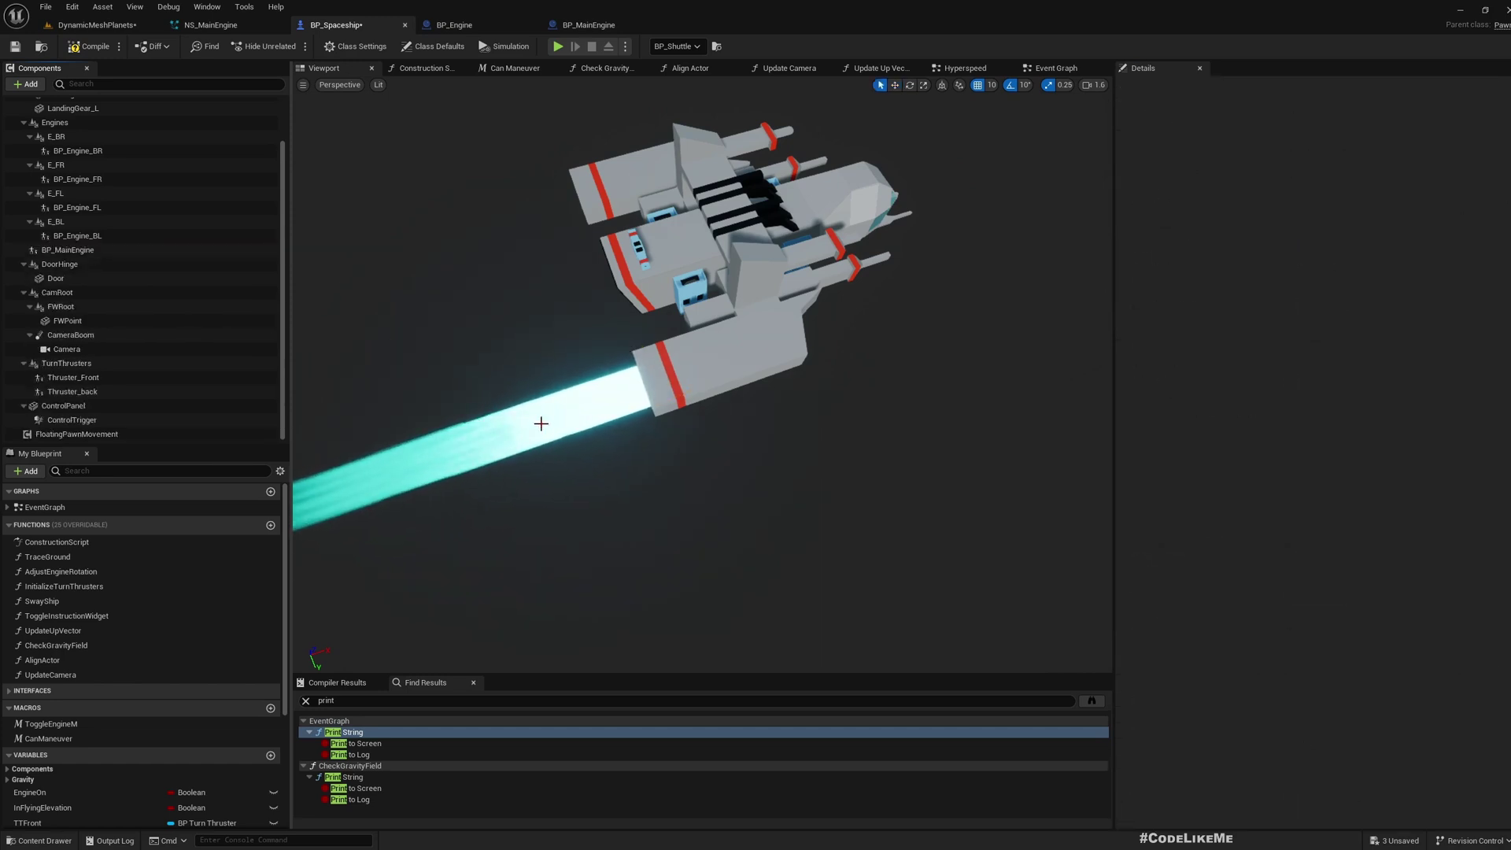
pyautogui.keyDown('alt'); pyautogui.moveTo(540, 425); pyautogui.dragTo(756, 429); pyautogui.keyUp('alt')
pyautogui.moveTo(511, 276); pyautogui.dragTo(582, 276)
# Rename the BP_MainEngine component in BP_Spaceship as BP_MainEngine_R.
pyautogui.click(70, 249)
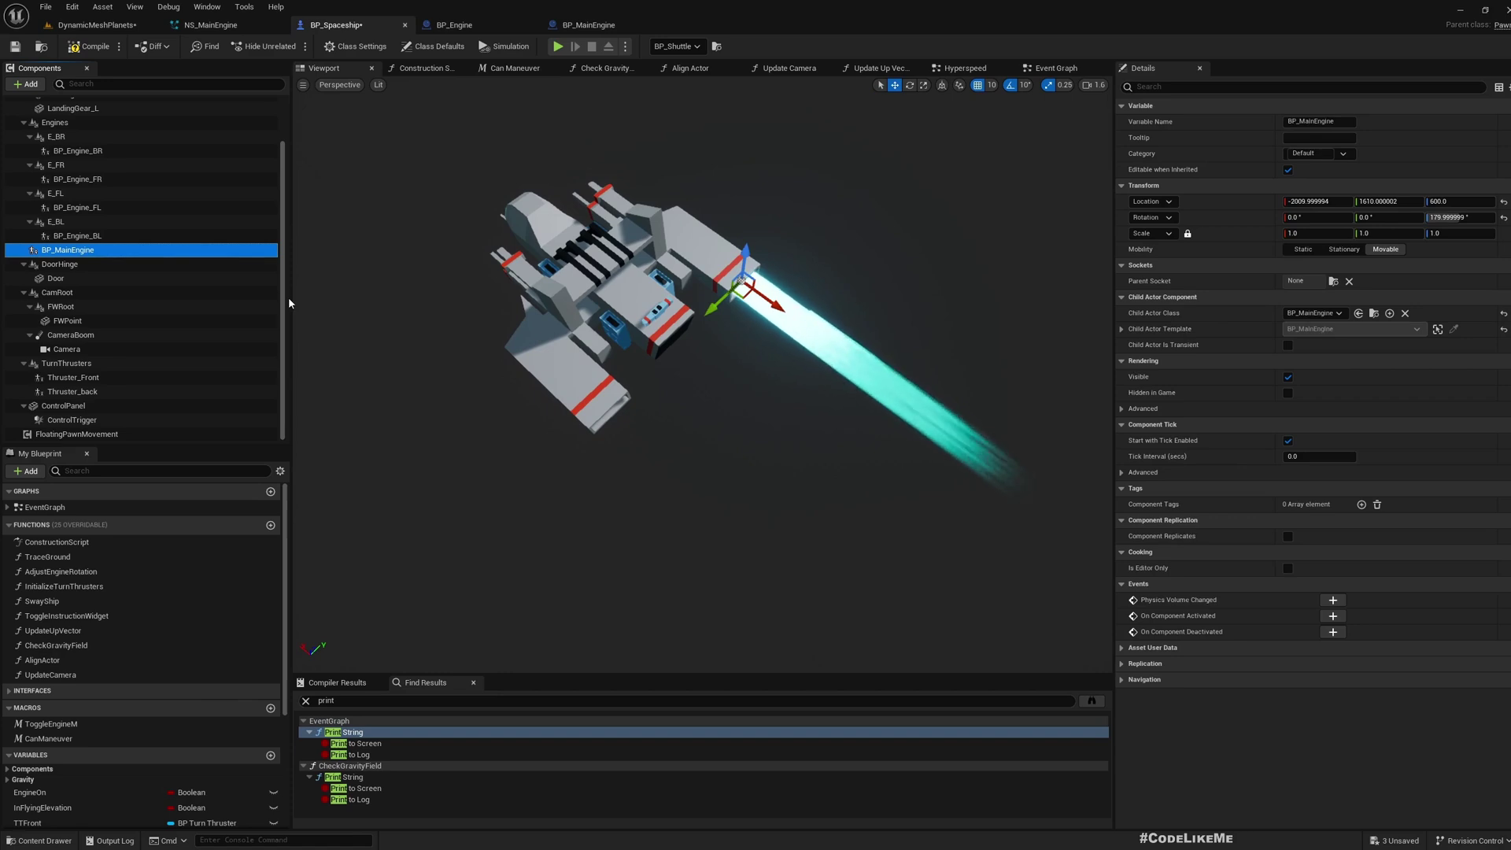
pyautogui.press('F2')
pyautogui.press('End')
pyautogui.write('_R')
pyautogui.press('Return')
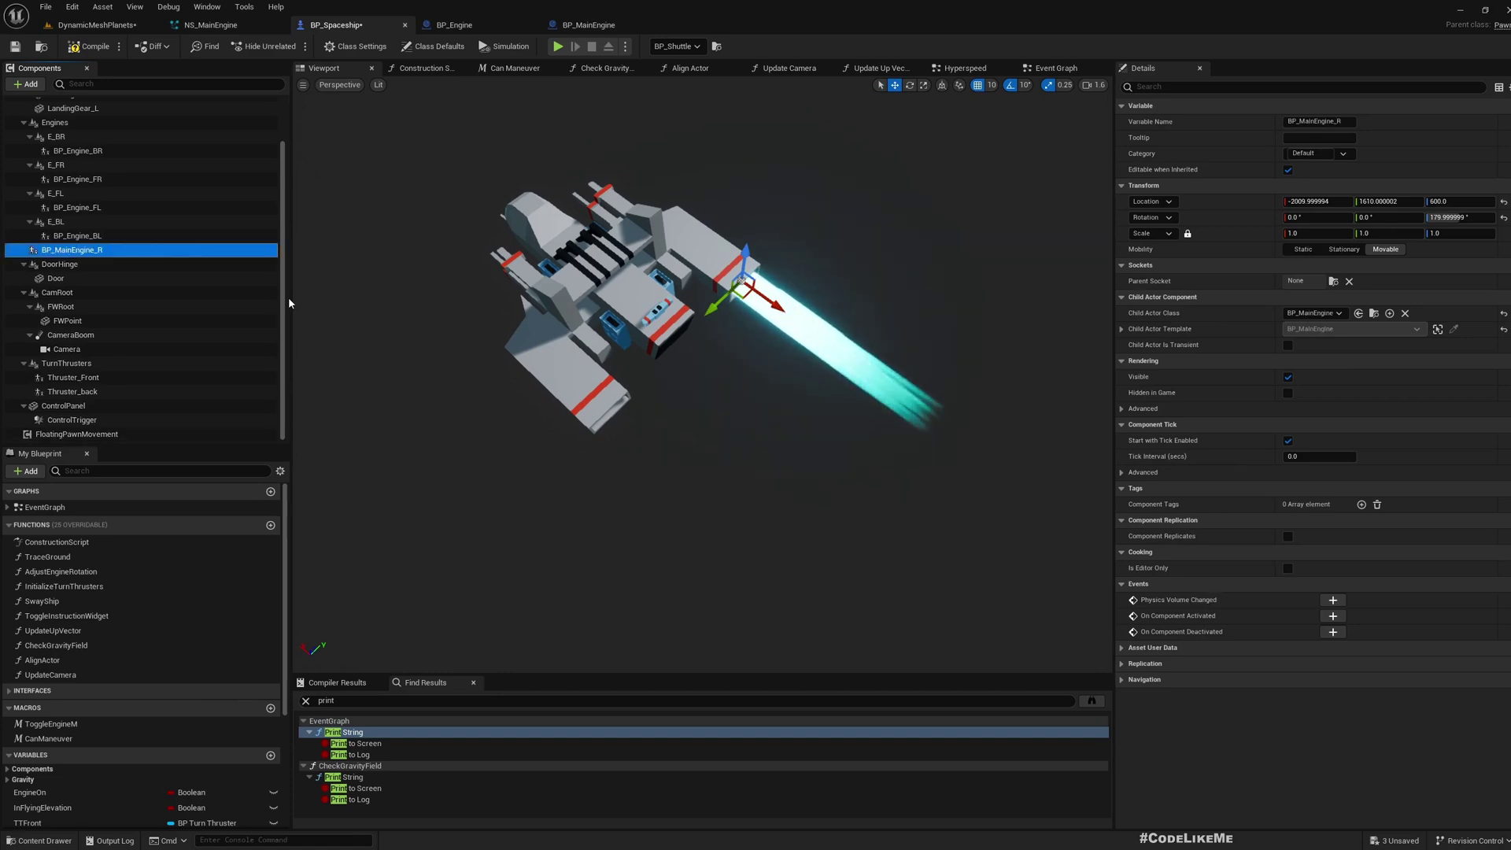
# Duplicate BP_MainEngine_R as BP_MainEngine_L and mirror it to the opposite wing by setting its Y location to -1610.000002.
pyautogui.hotkey('ctrl', 'd')
pyautogui.press('F2')
pyautogui.press('End')
pyautogui.press('BackSpace')
pyautogui.press('BackSpace')
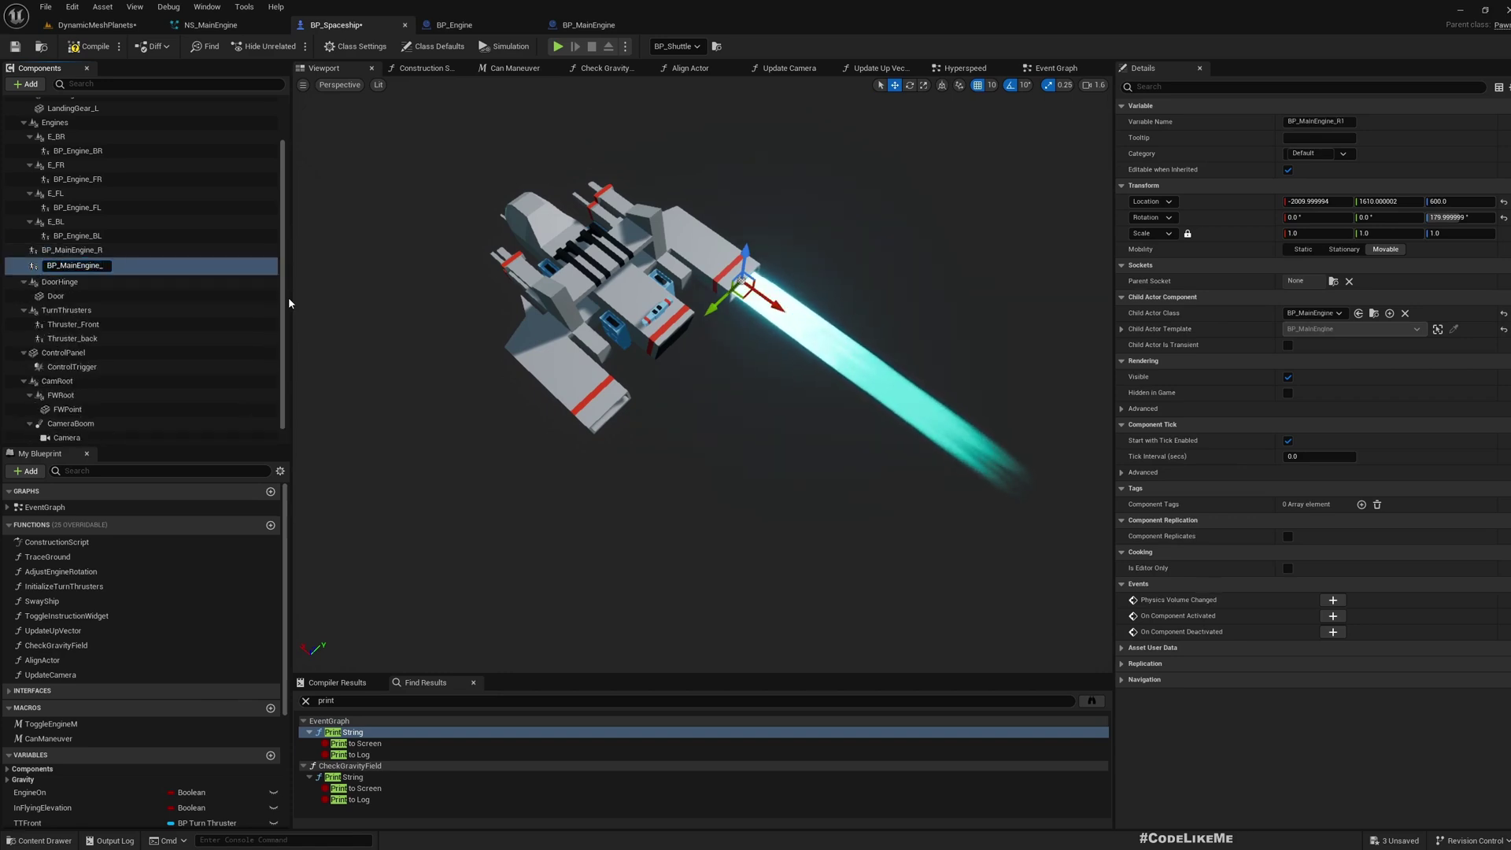
pyautogui.write('L')
pyautogui.press('Return')
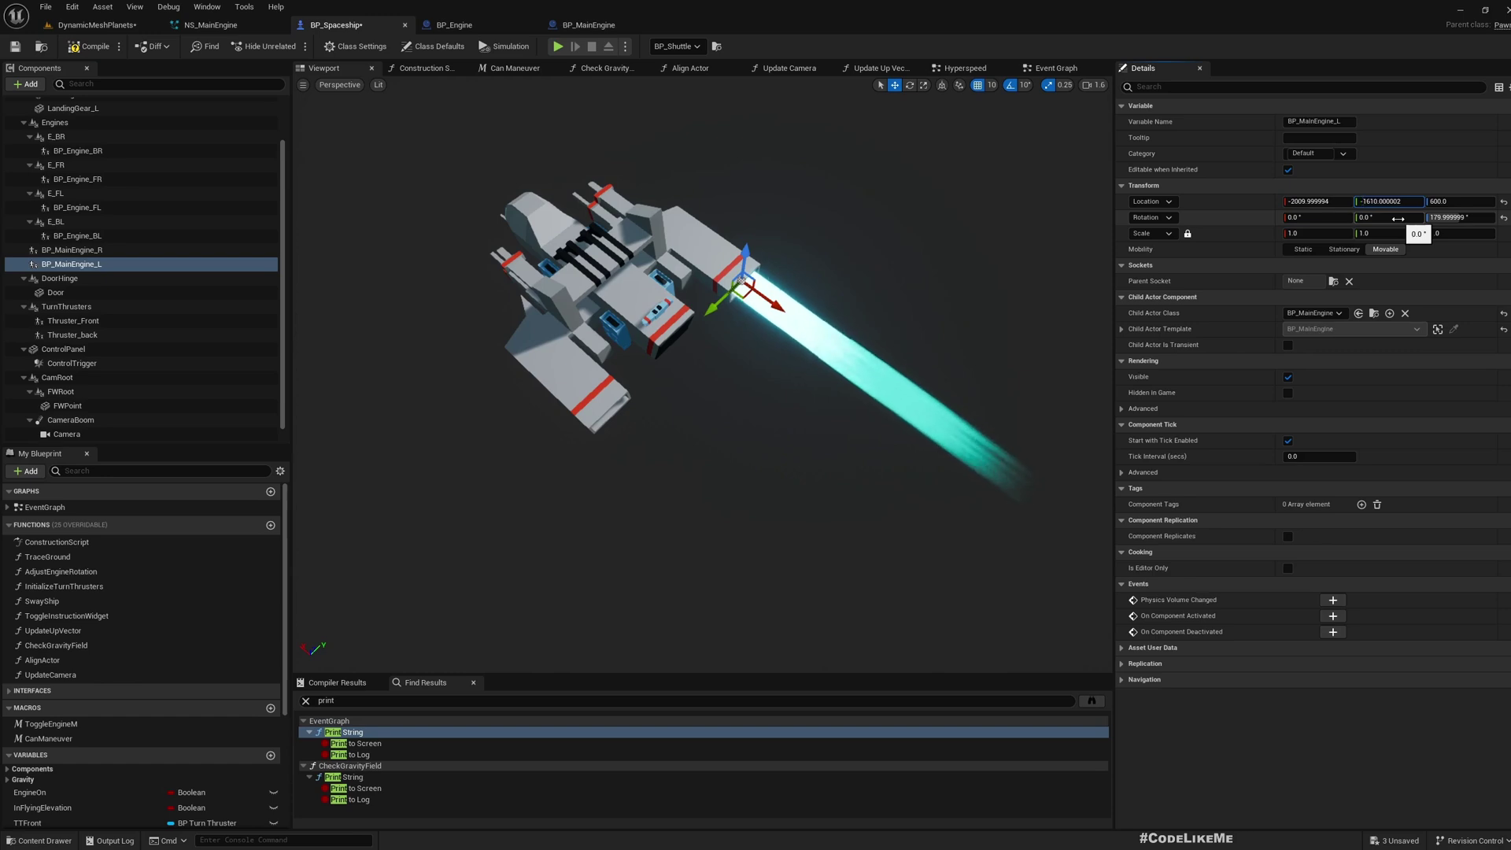
pyautogui.press('Return')
pyautogui.keyDown('alt'); pyautogui.moveTo(1022, 175); pyautogui.dragTo(928, 165); pyautogui.keyUp('alt')
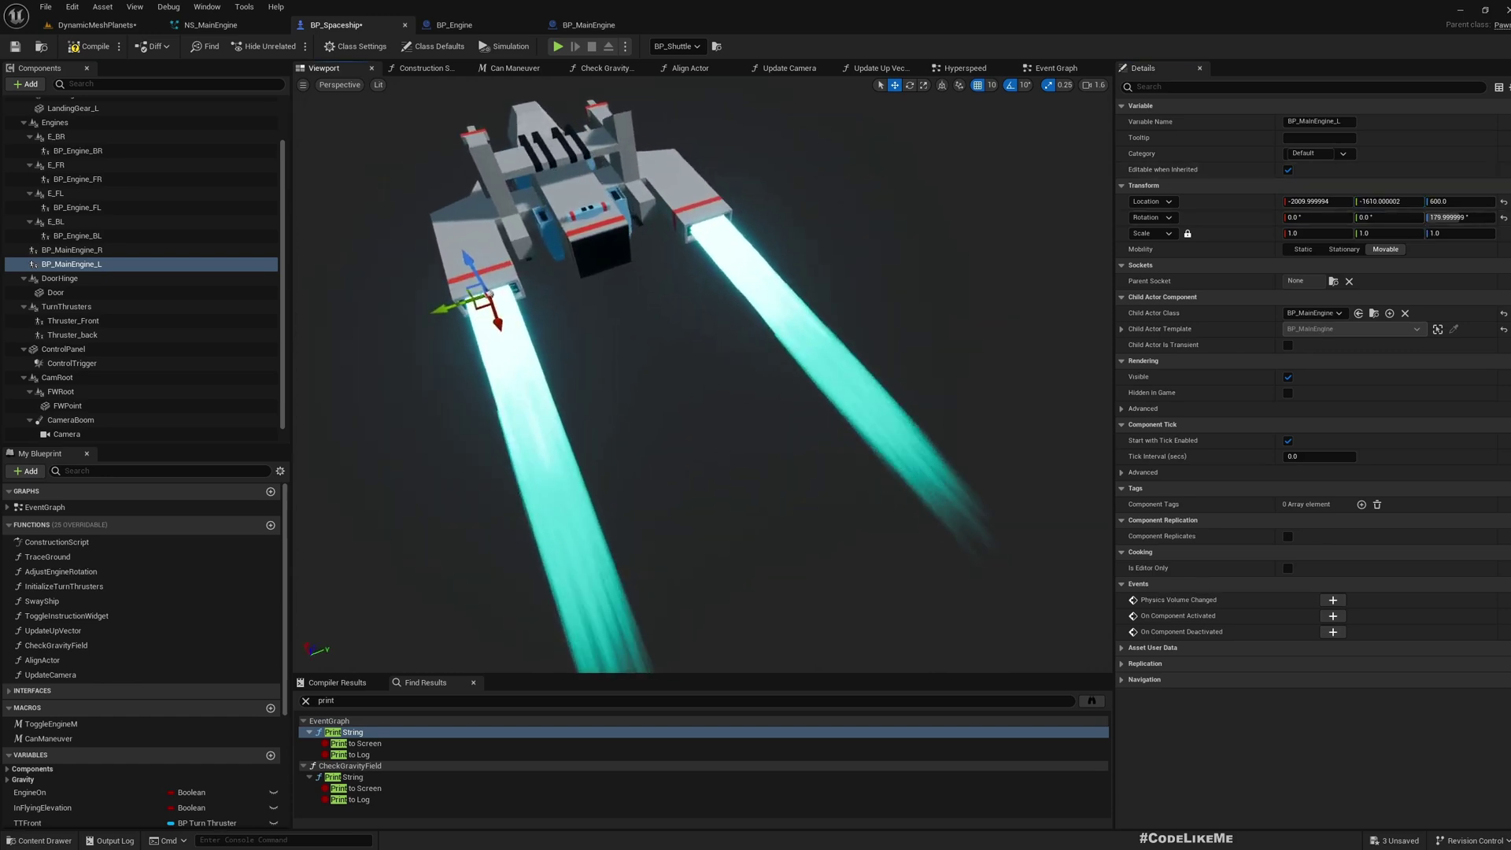
# Play the DynamicMeshPlanets level full screen to check both main engine exhausts on the shuttle, and end the play session.
pyautogui.click(94, 24)
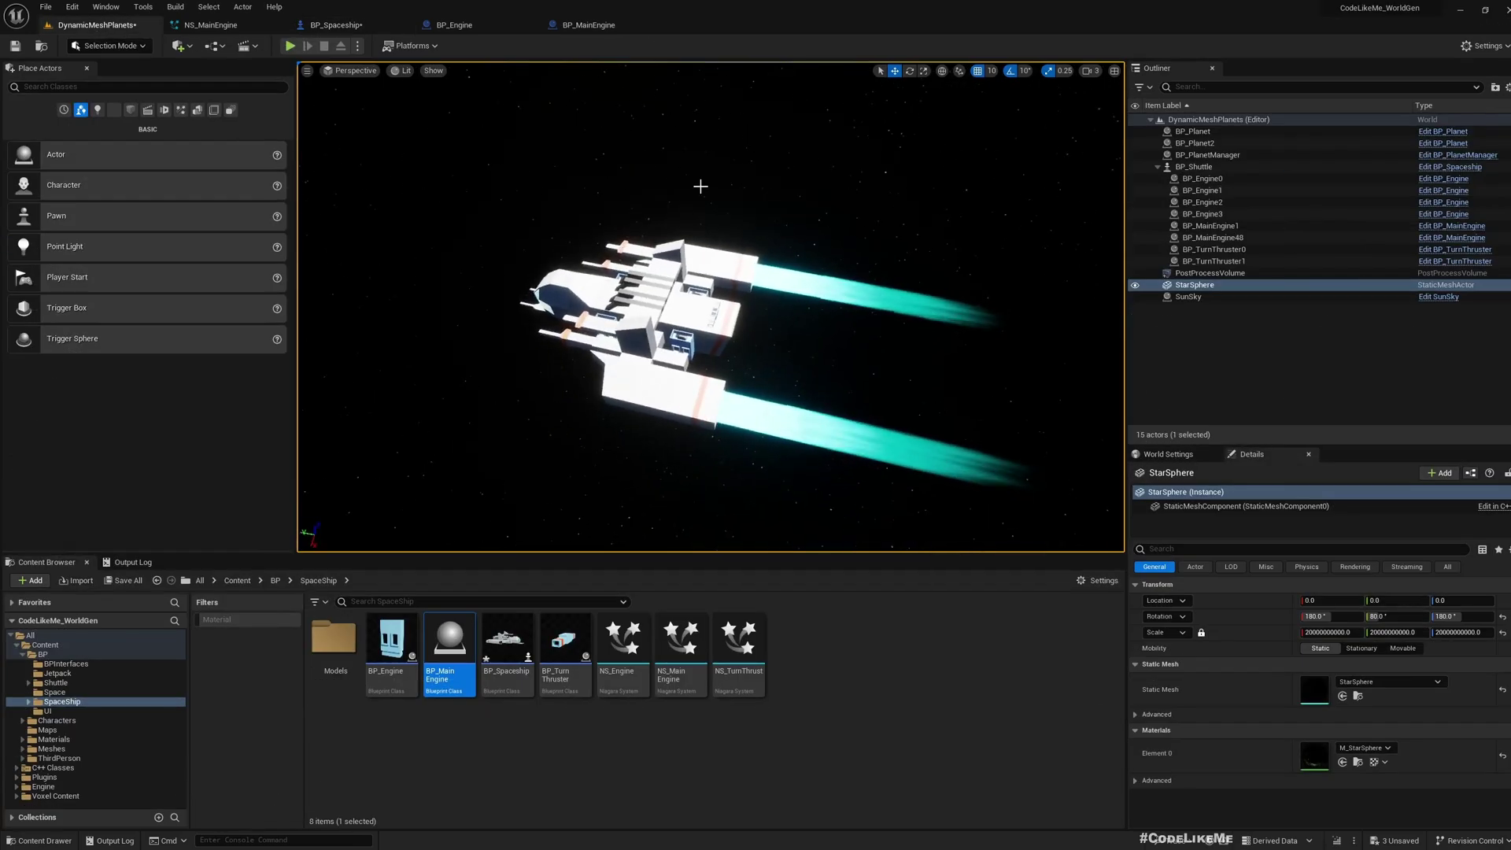
pyautogui.press('F11')
pyautogui.hotkey('alt', 'p')
pyautogui.click(725, 224)
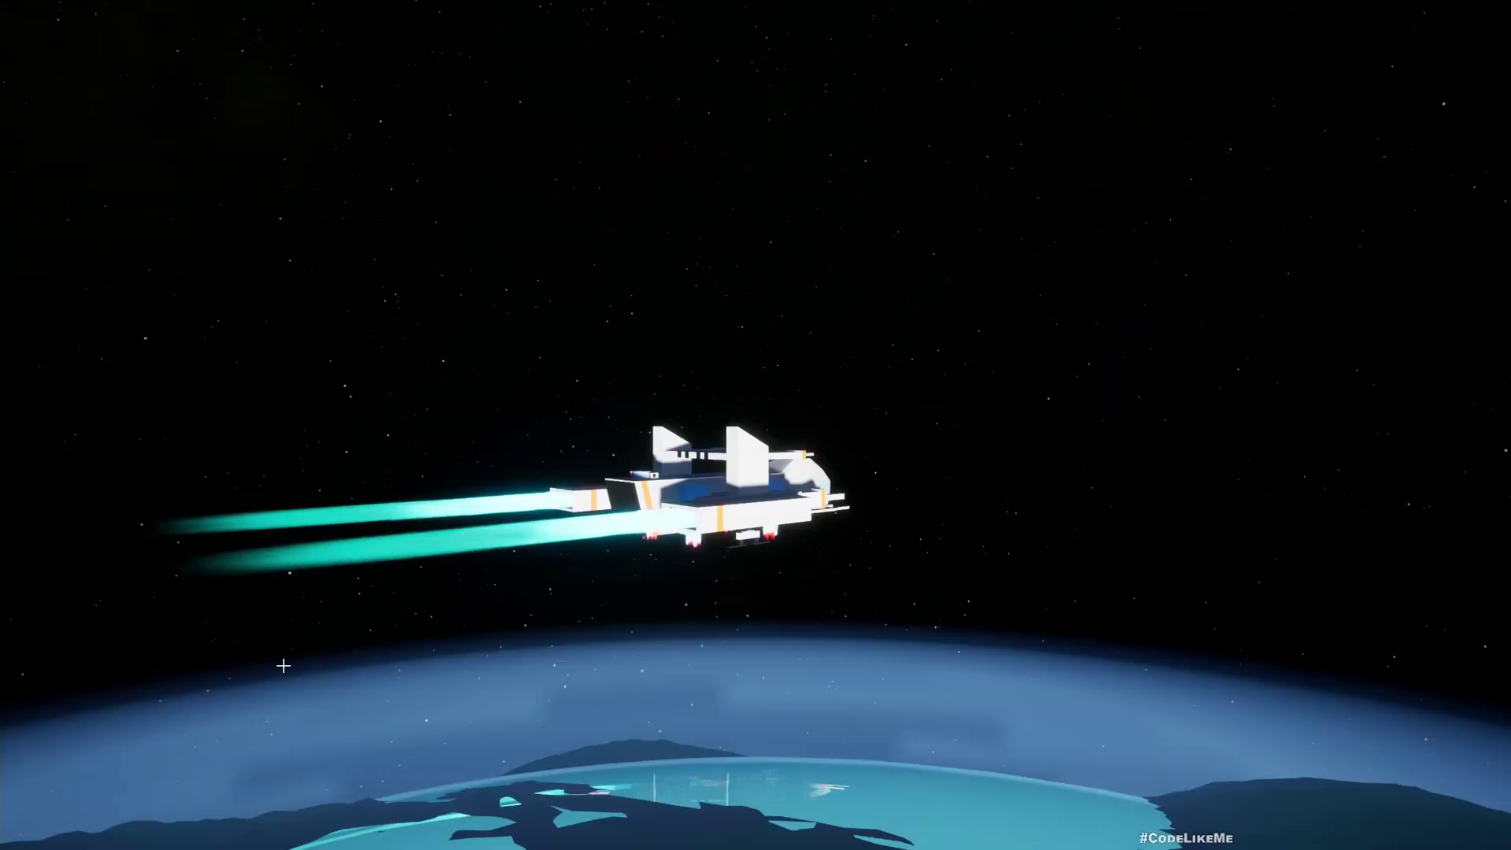
pyautogui.press('Escape')
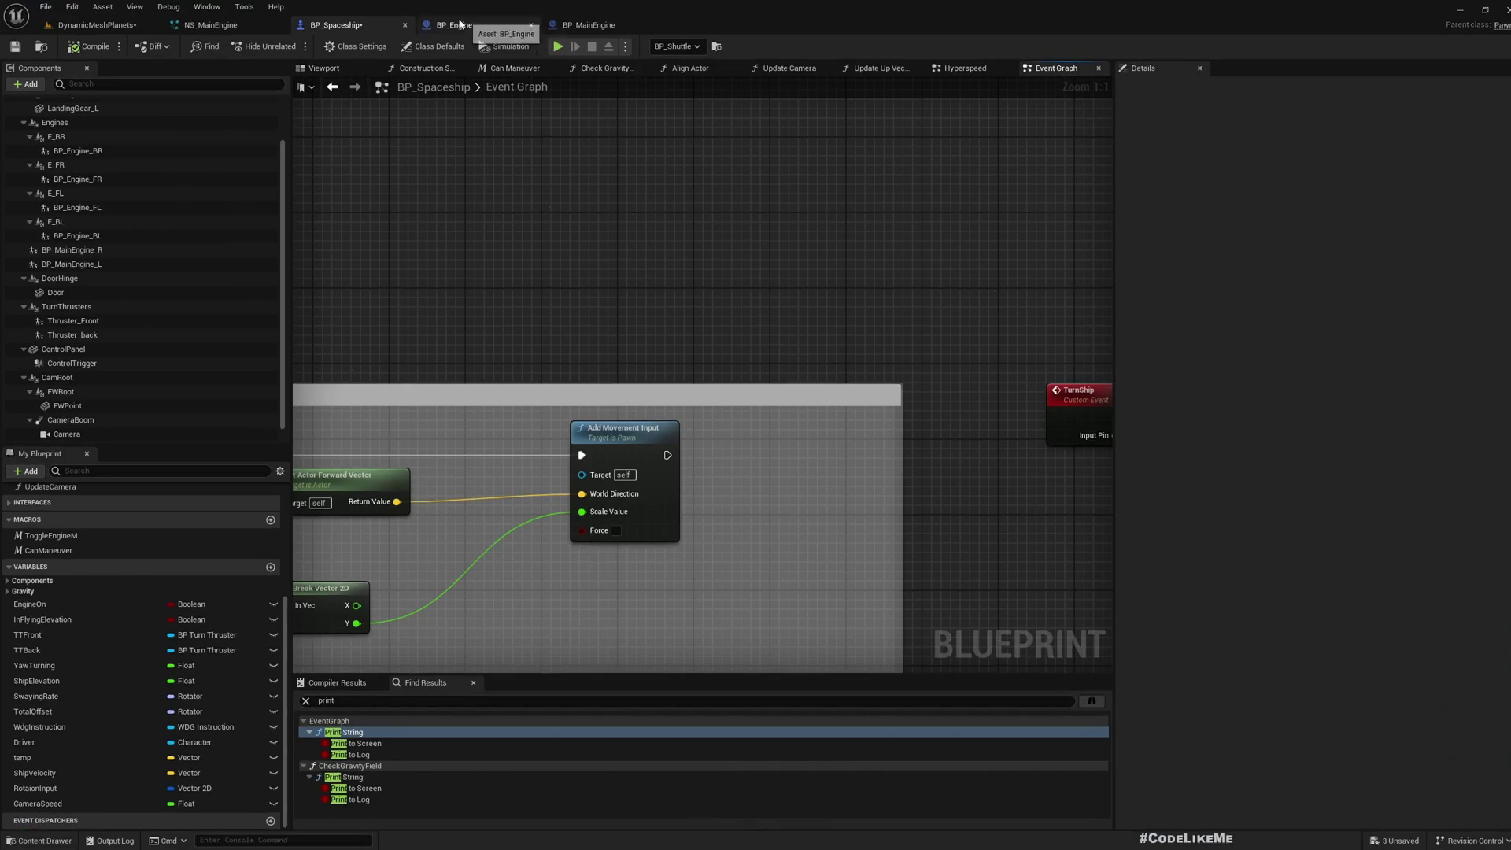
# Create a new function named SetParticleLength in the BP_MainEngine Blueprint.
pyautogui.click(589, 24)
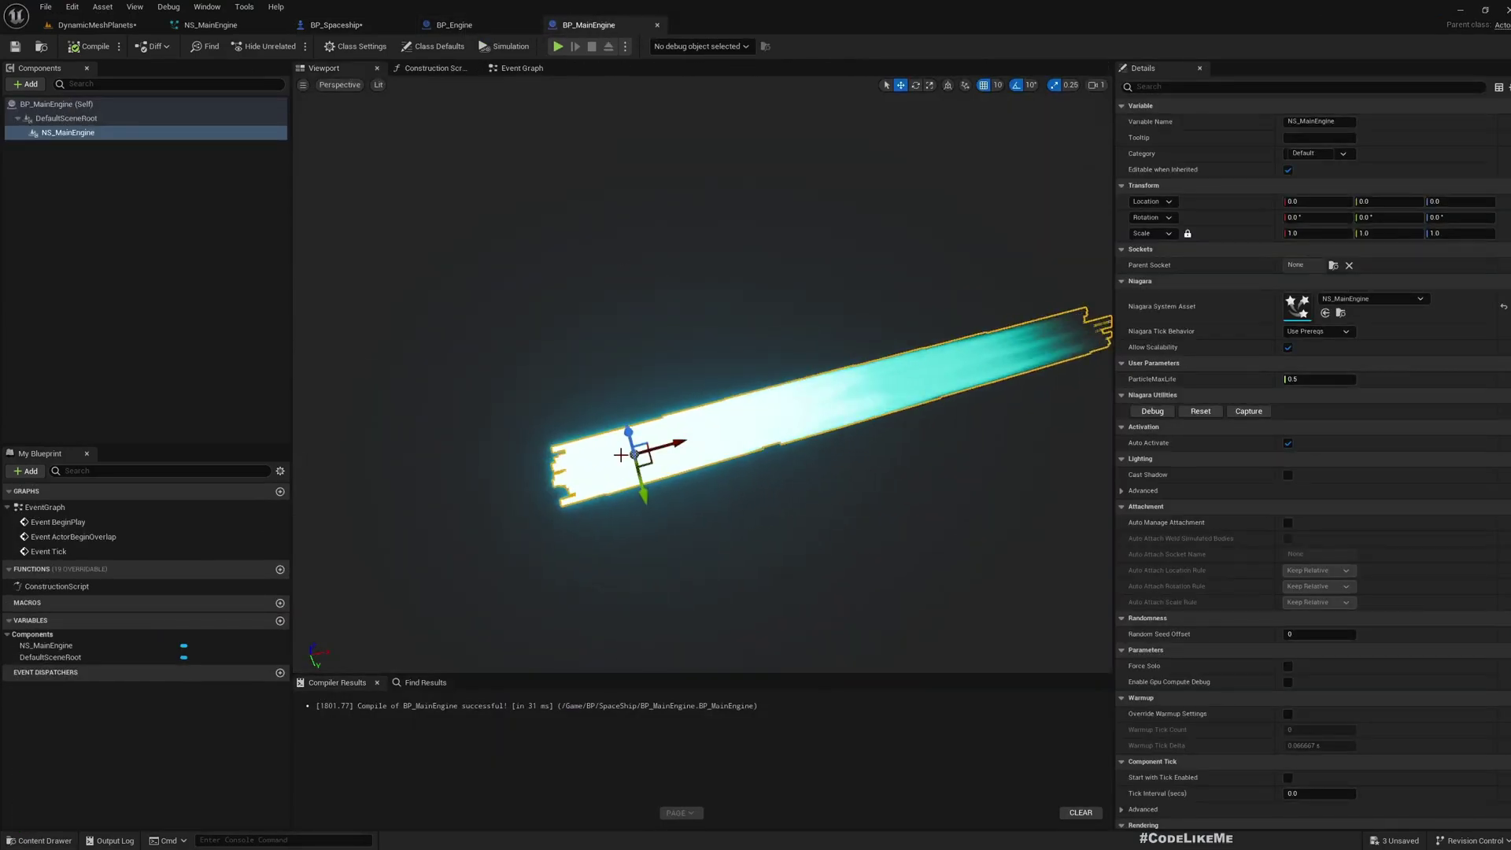
pyautogui.click(522, 67)
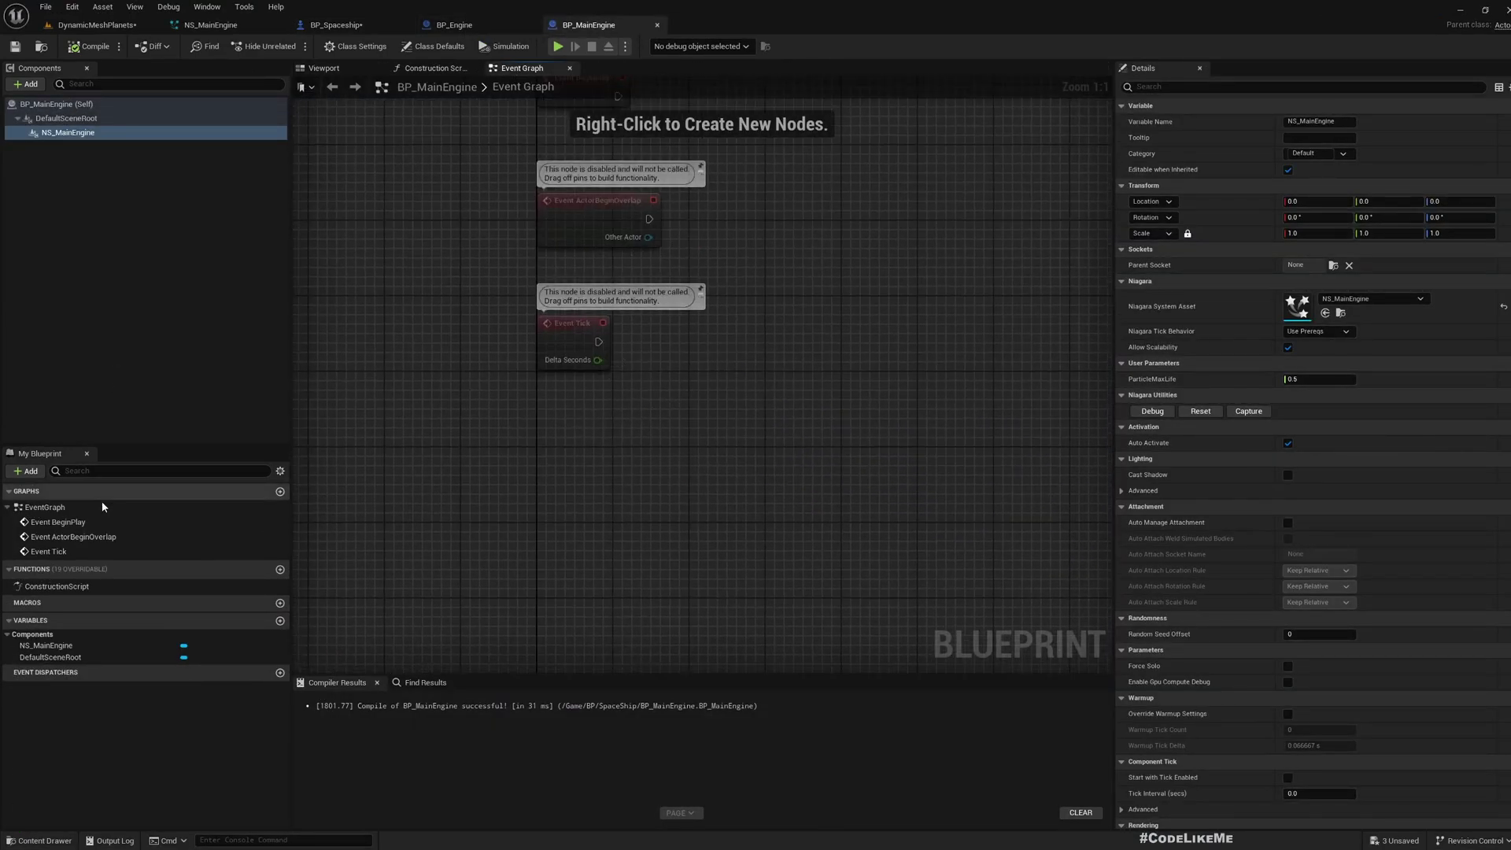
pyautogui.click(280, 569)
pyautogui.write('Update')
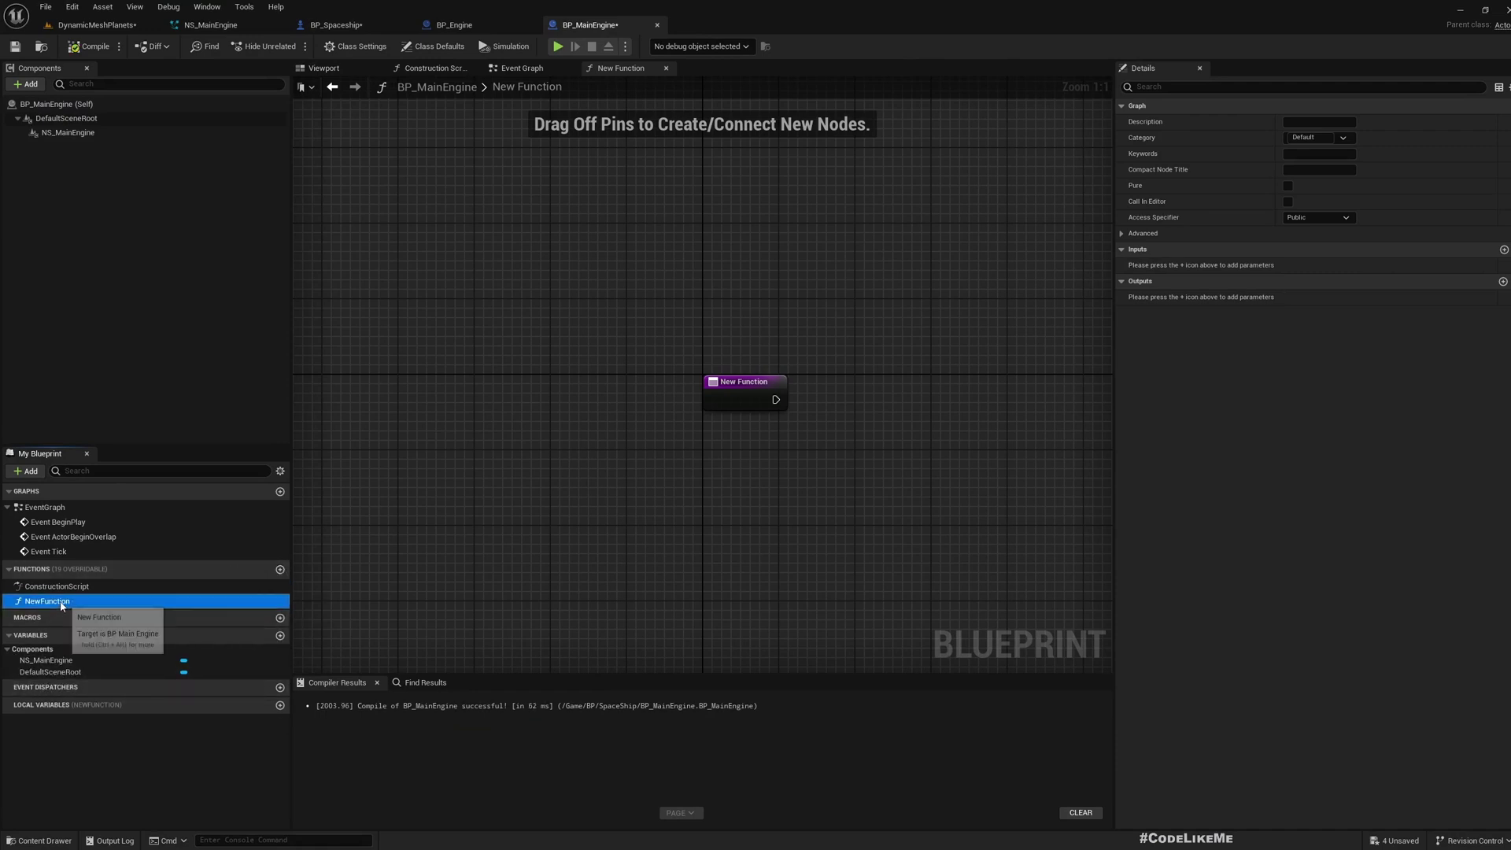
pyautogui.doubleClick(61, 603)
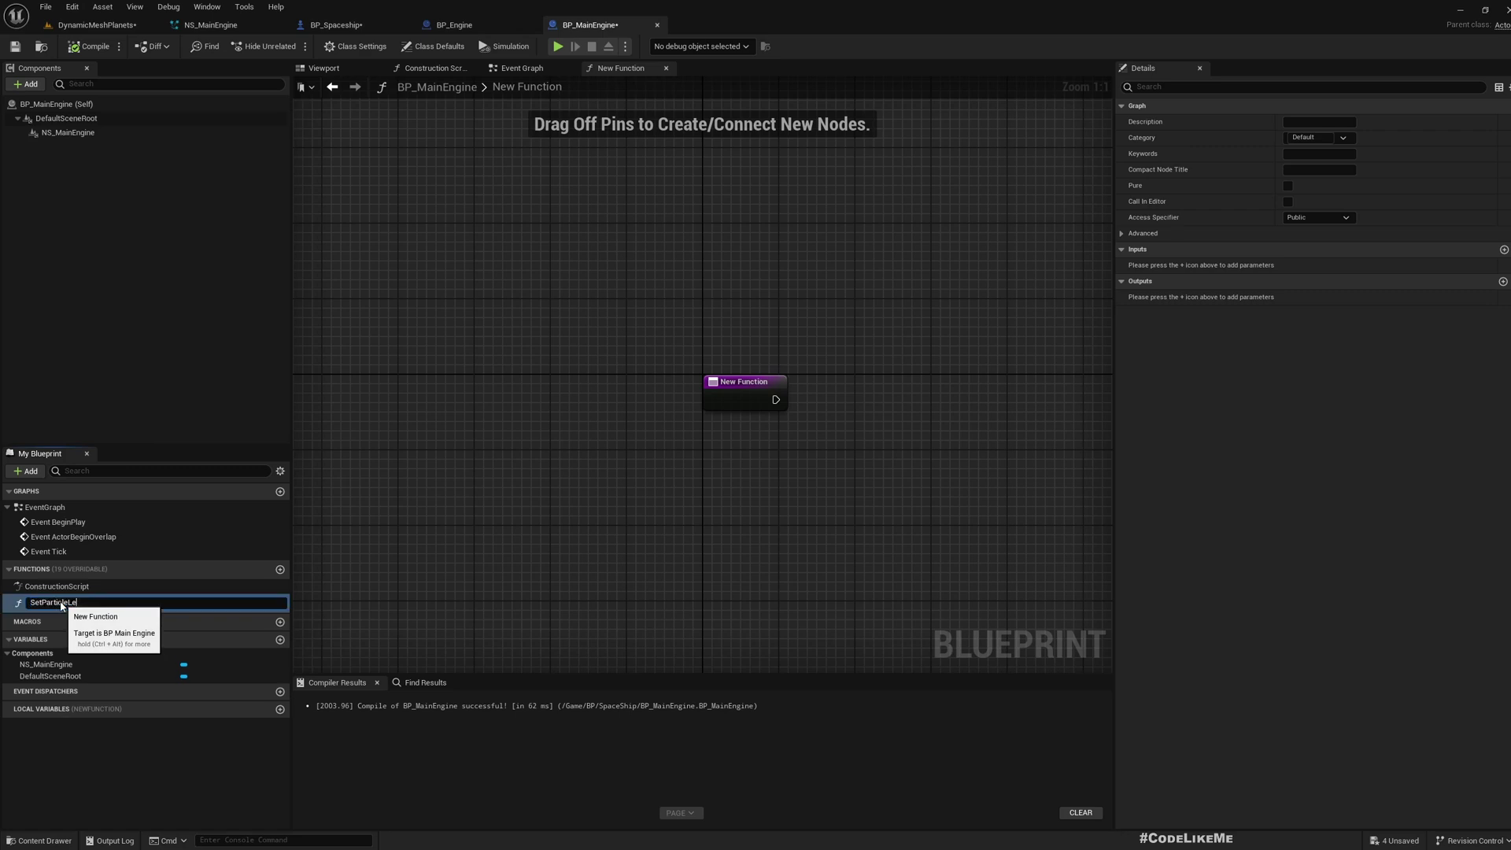
pyautogui.press('Return')
# Add a Float input named Length to SetParticleLength with a default value of 0.5.
pyautogui.click(1504, 250)
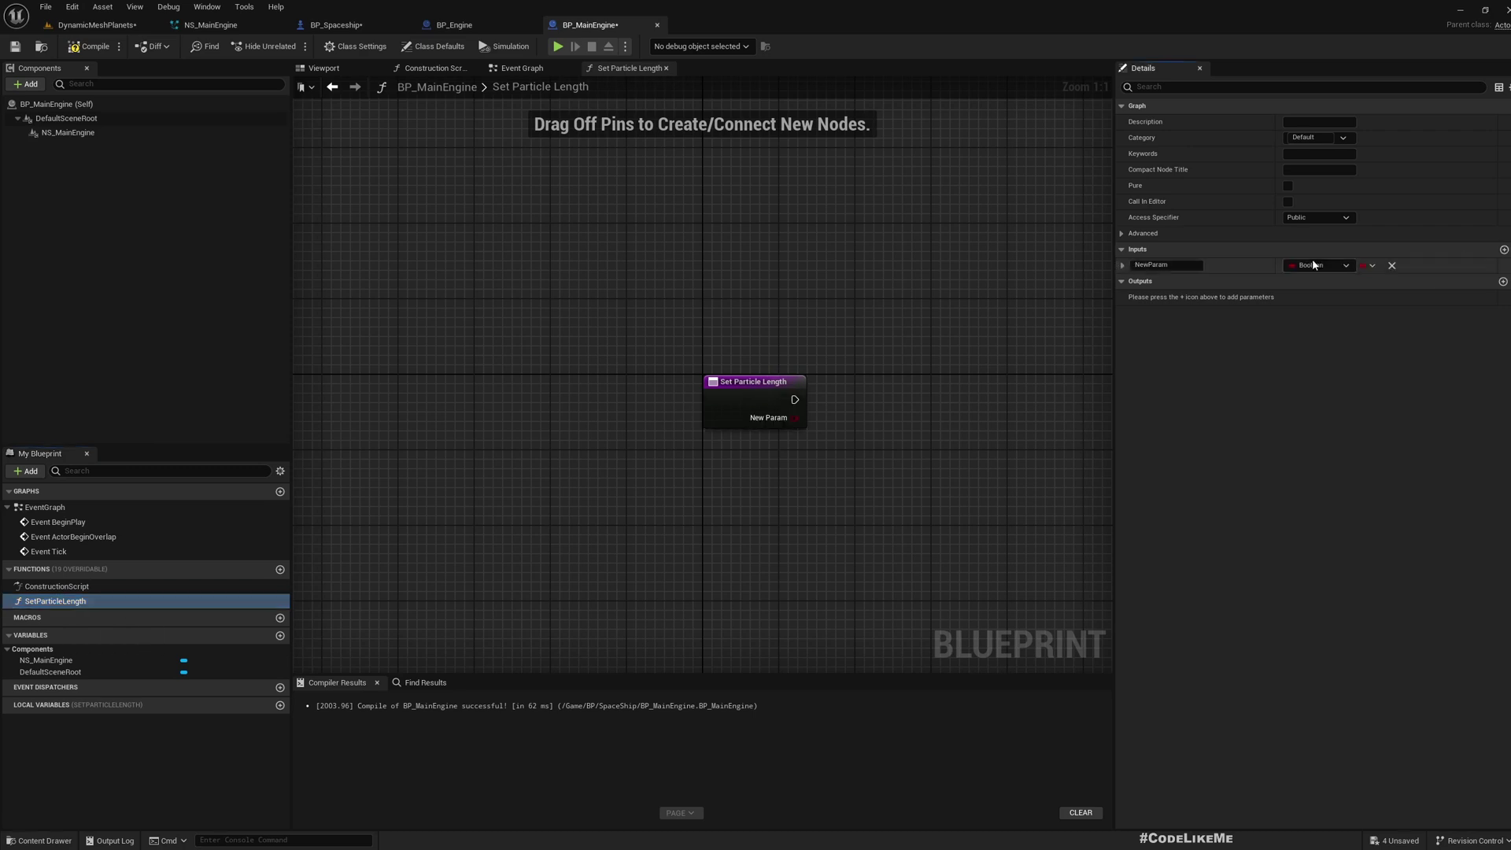
pyautogui.moveTo(1184, 265); pyautogui.dragTo(885, 264)
pyautogui.write('Length')
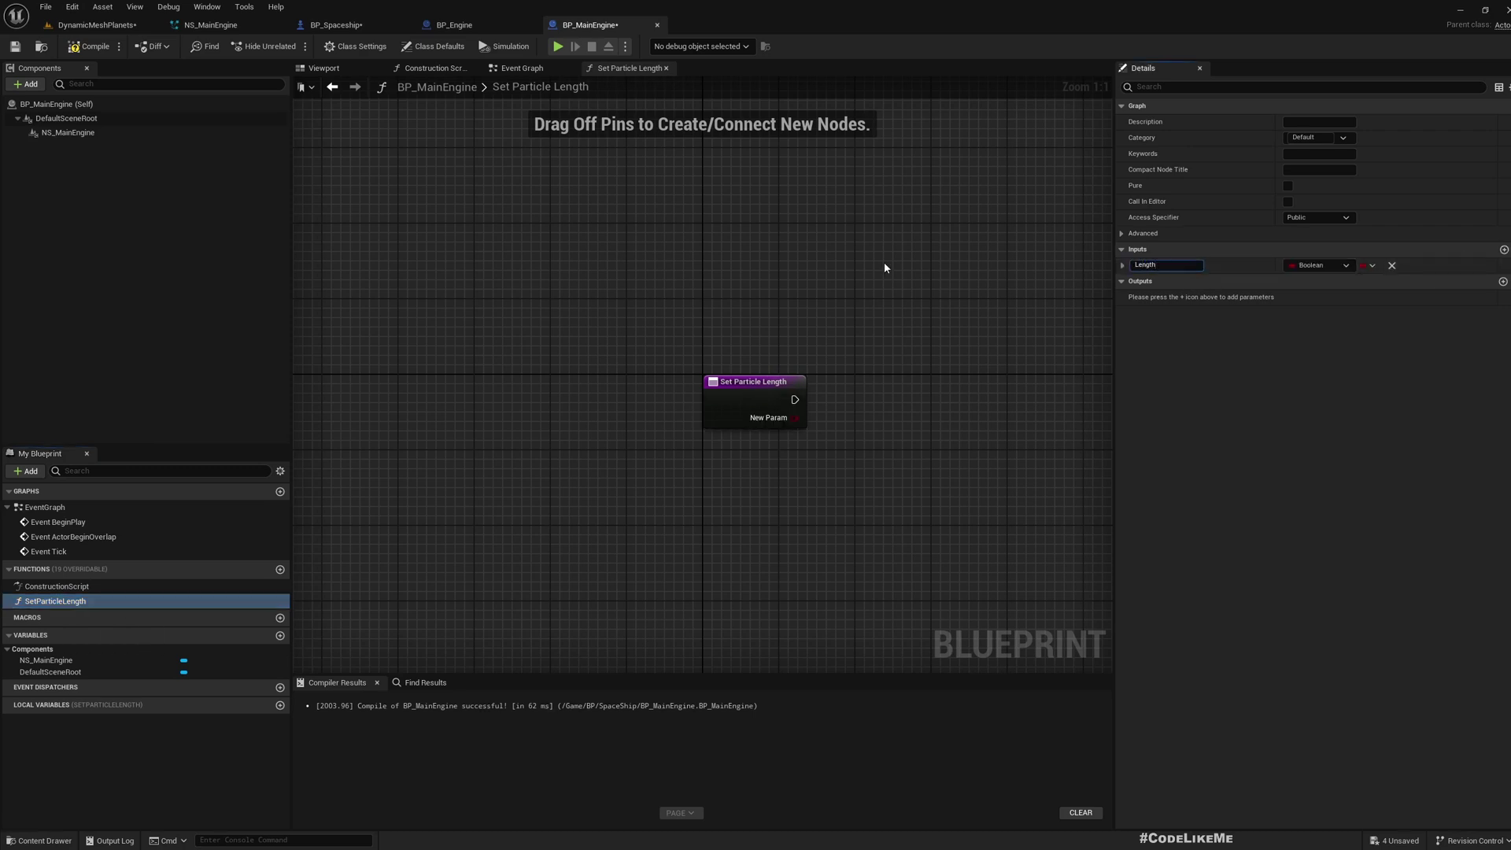
pyautogui.press('Return')
pyautogui.click(1318, 265)
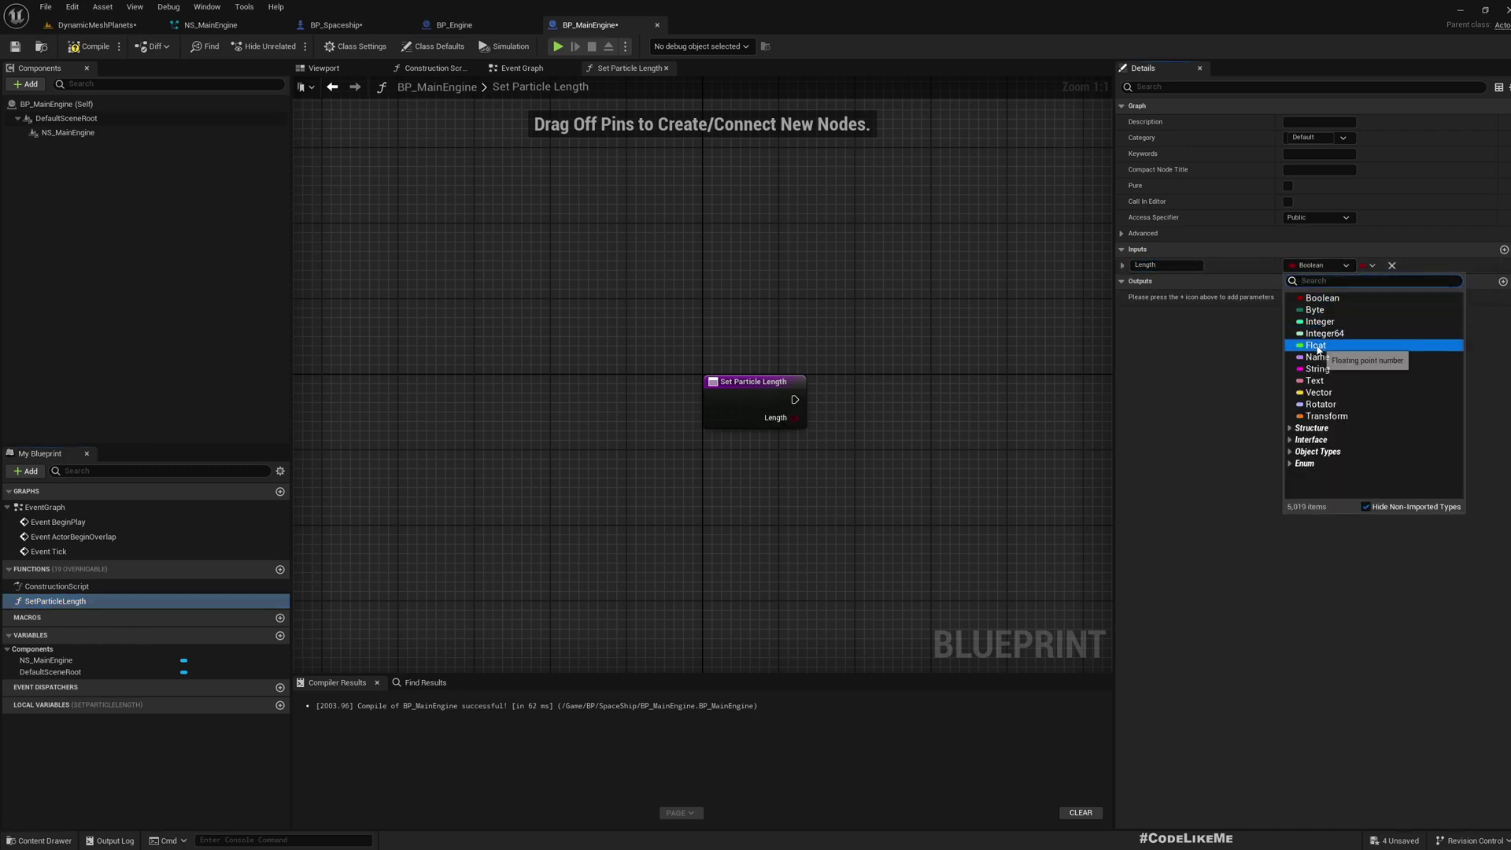
pyautogui.click(1319, 344)
pyautogui.click(1123, 265)
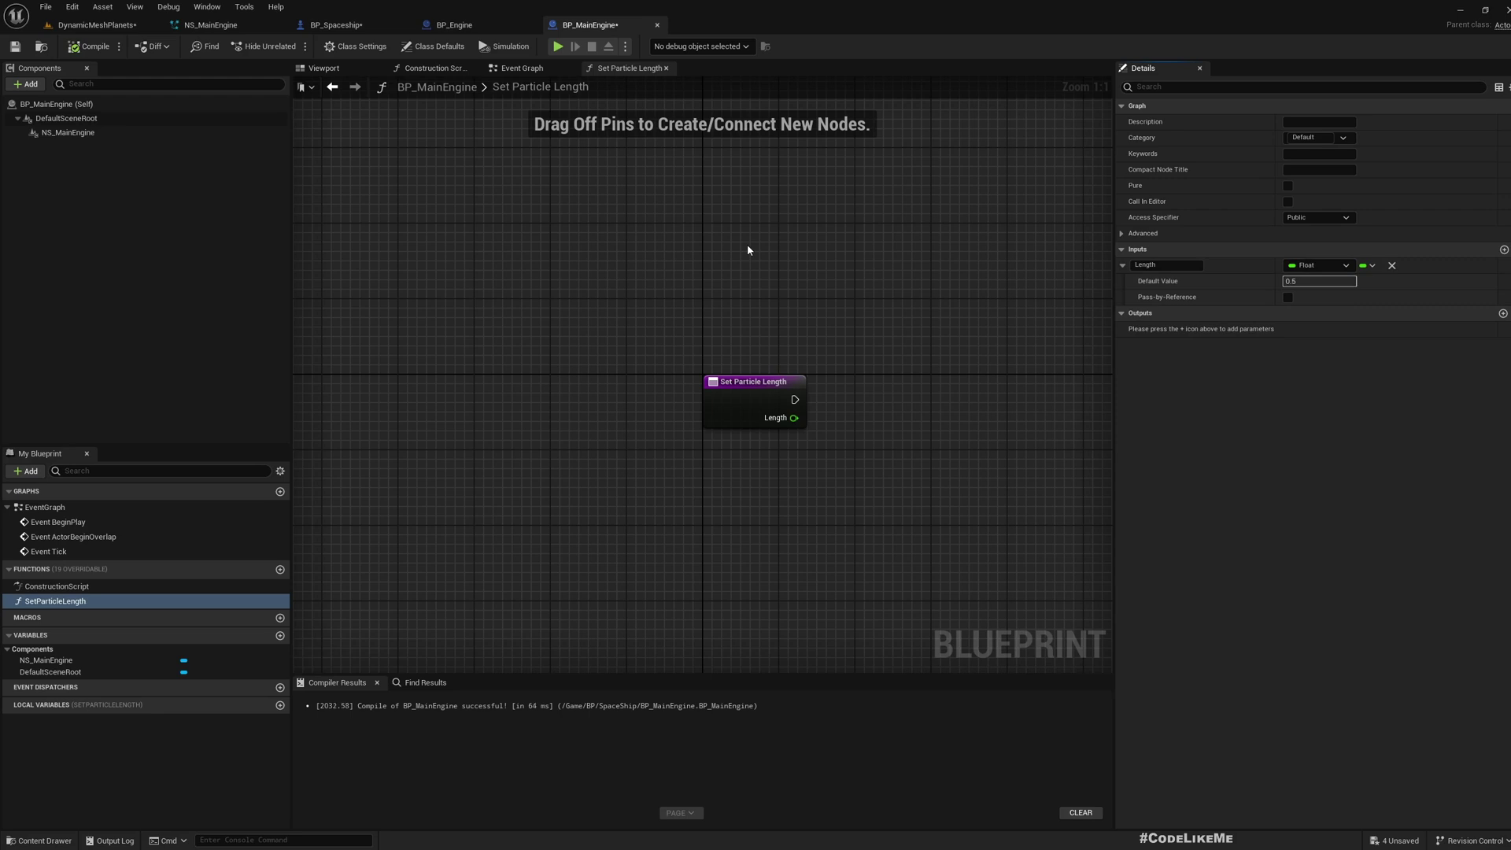
# Feed the Length input into a Clamp (Float) node with Min 0.1 and Max 2.0.
pyautogui.moveTo(844, 455); pyautogui.dragTo(582, 455, button='right')
pyautogui.moveTo(532, 419); pyautogui.dragTo(584, 473)
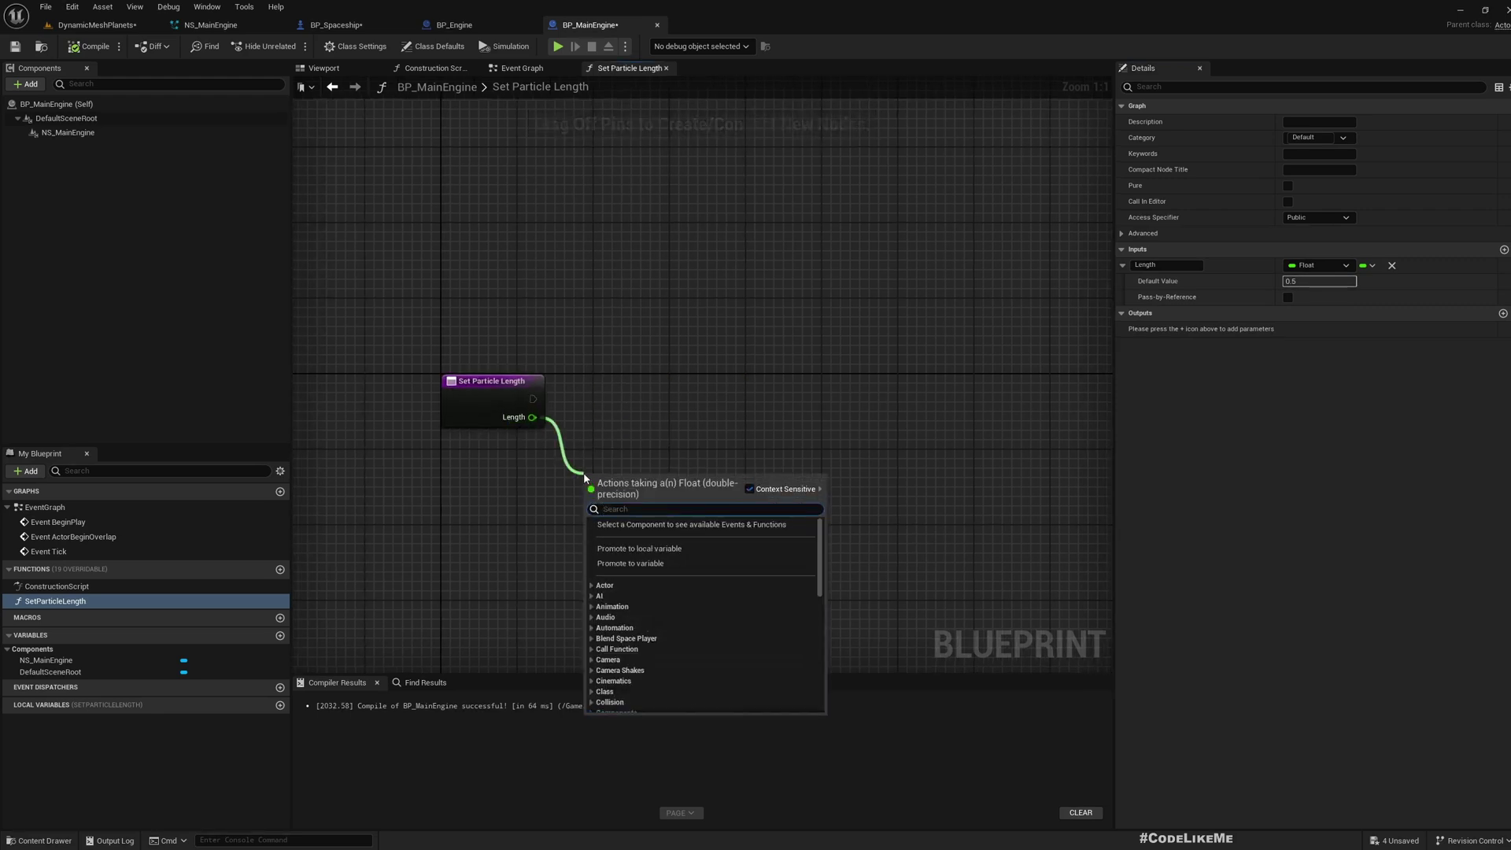
pyautogui.write('clamp')
pyautogui.press('Return')
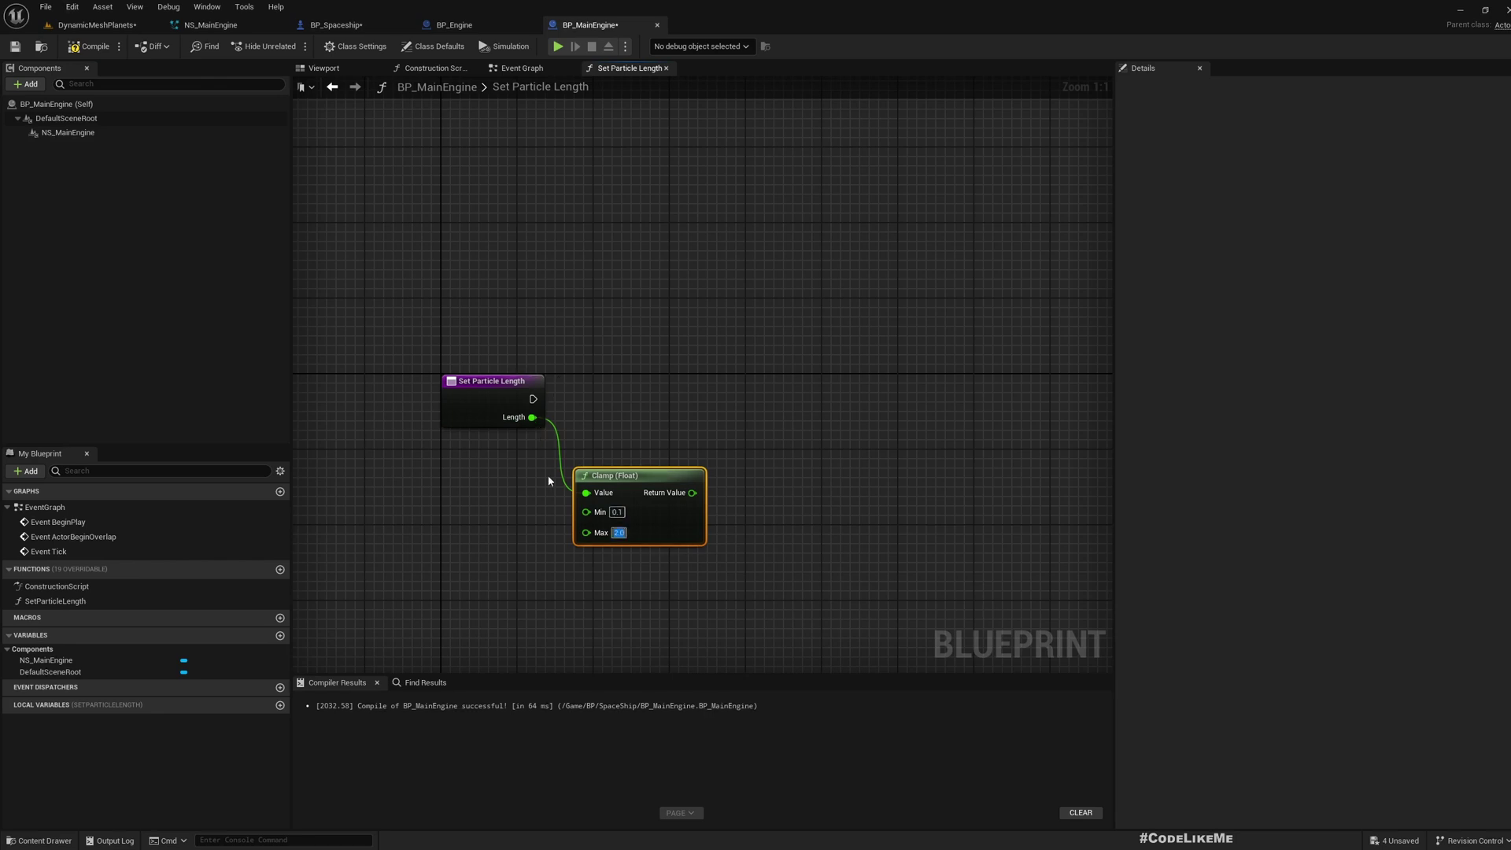
# Add an NS_MainEngine reference to the function graph and attach a Set Niagara Variable (Float) node to it.
pyautogui.moveTo(68, 133); pyautogui.dragTo(818, 438)
pyautogui.write('s')
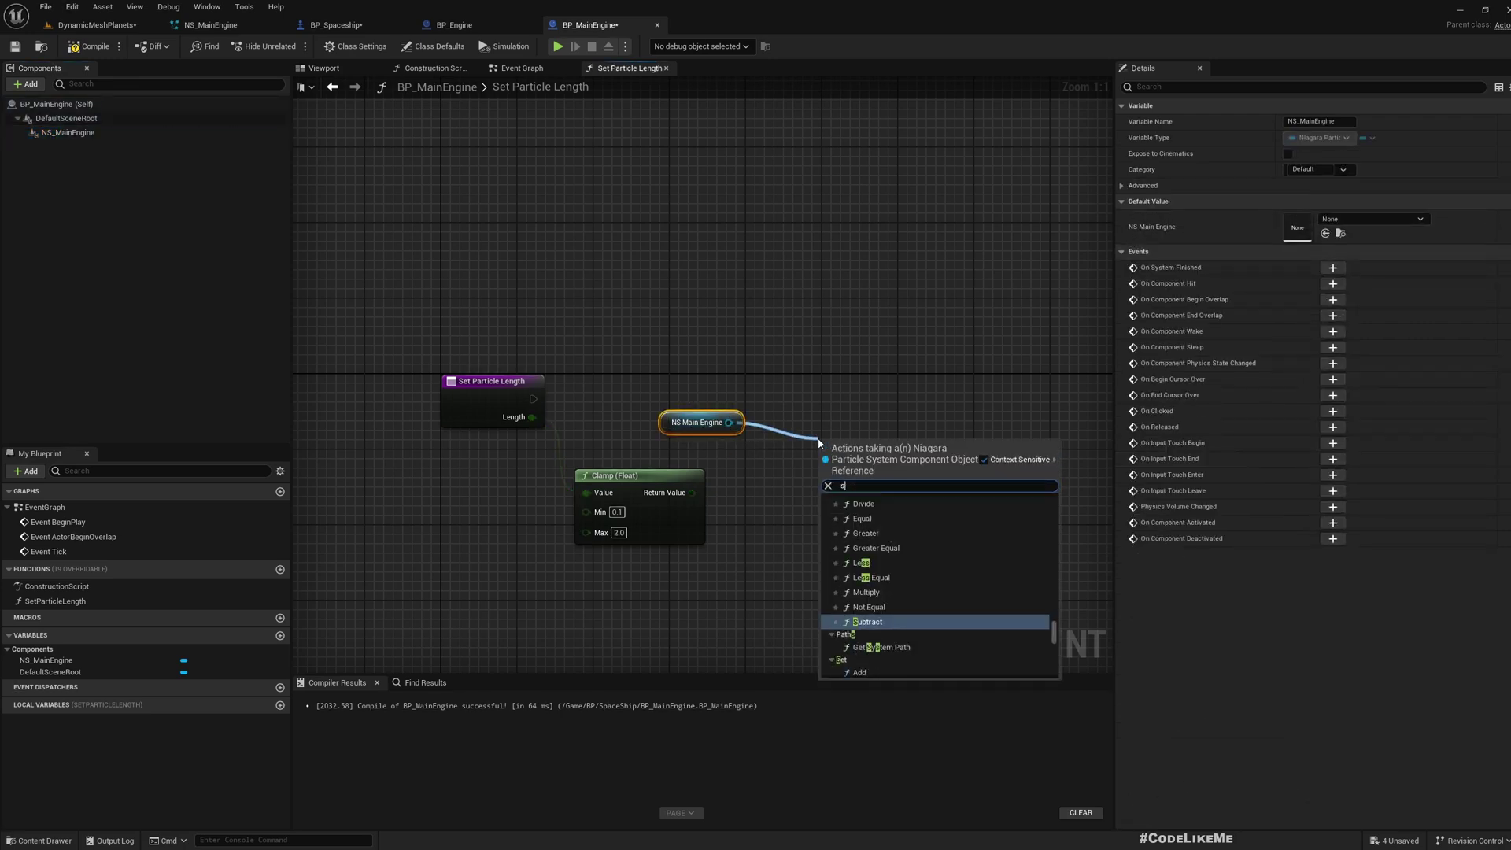
pyautogui.write('et niagara')
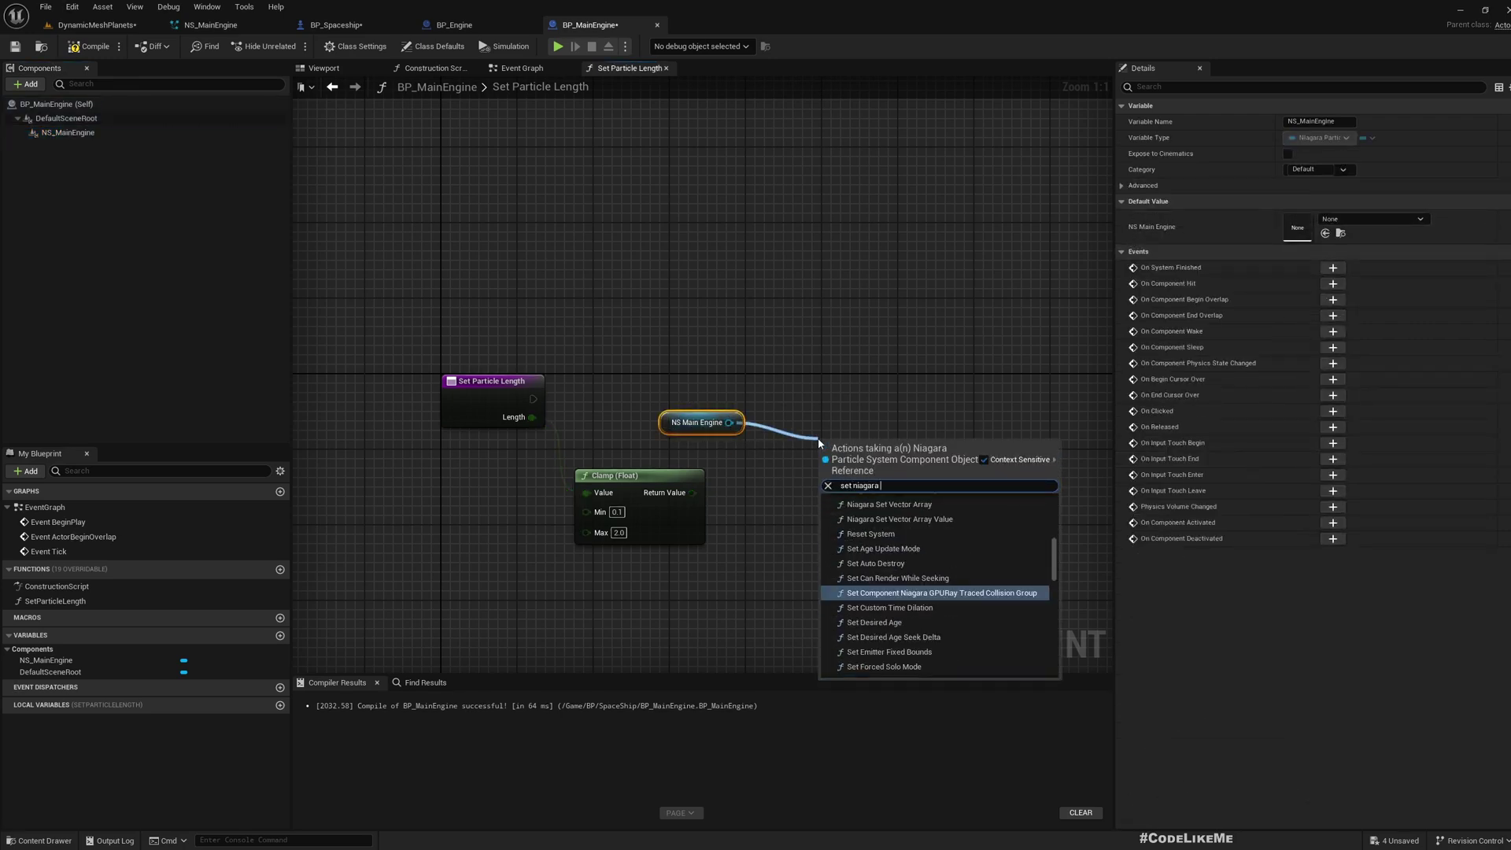
pyautogui.write(' var')
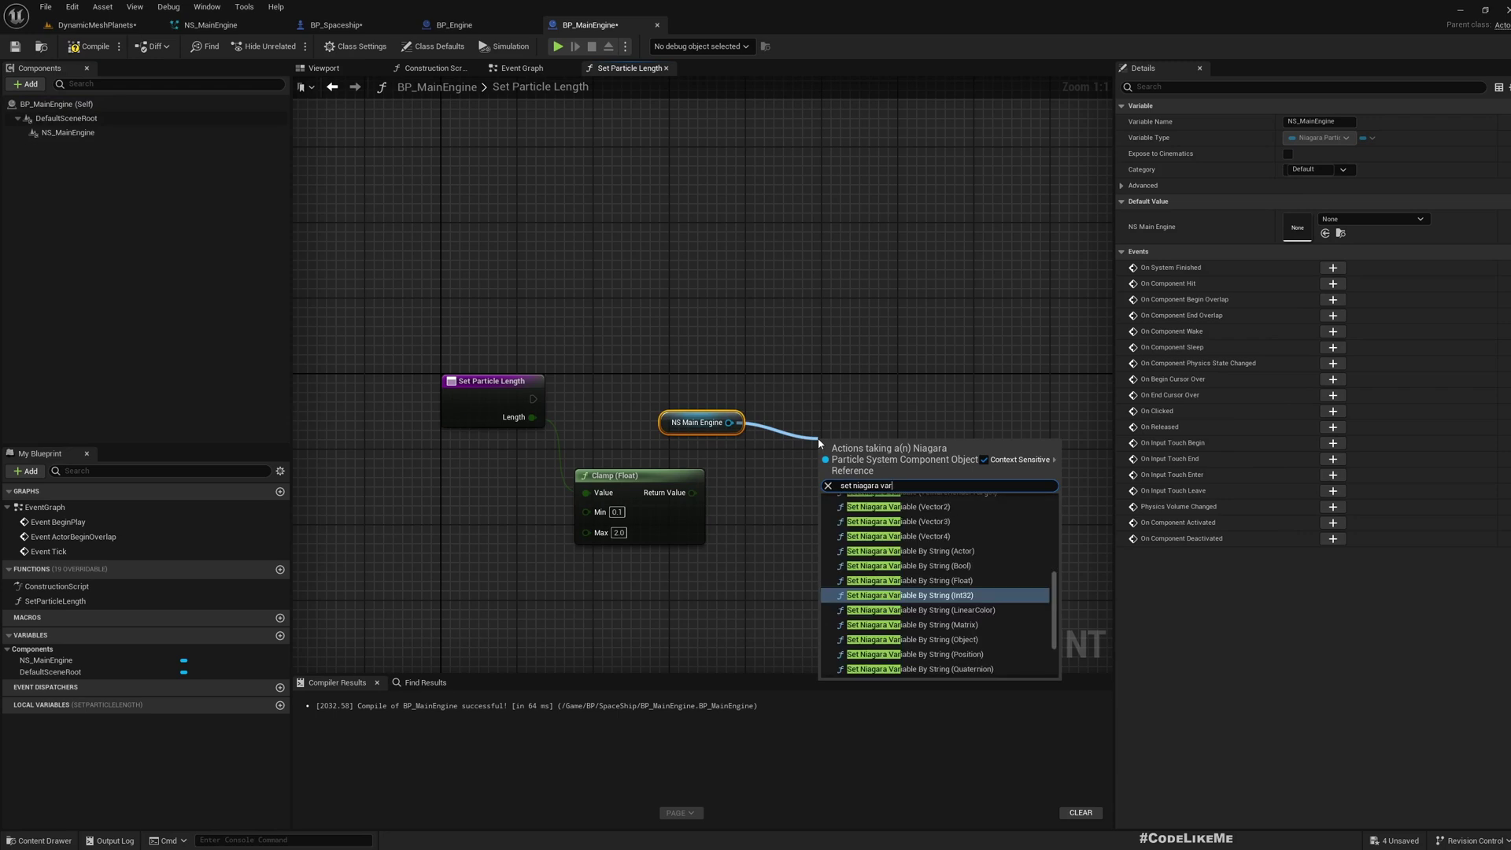
pyautogui.scroll(5, 990, 612)
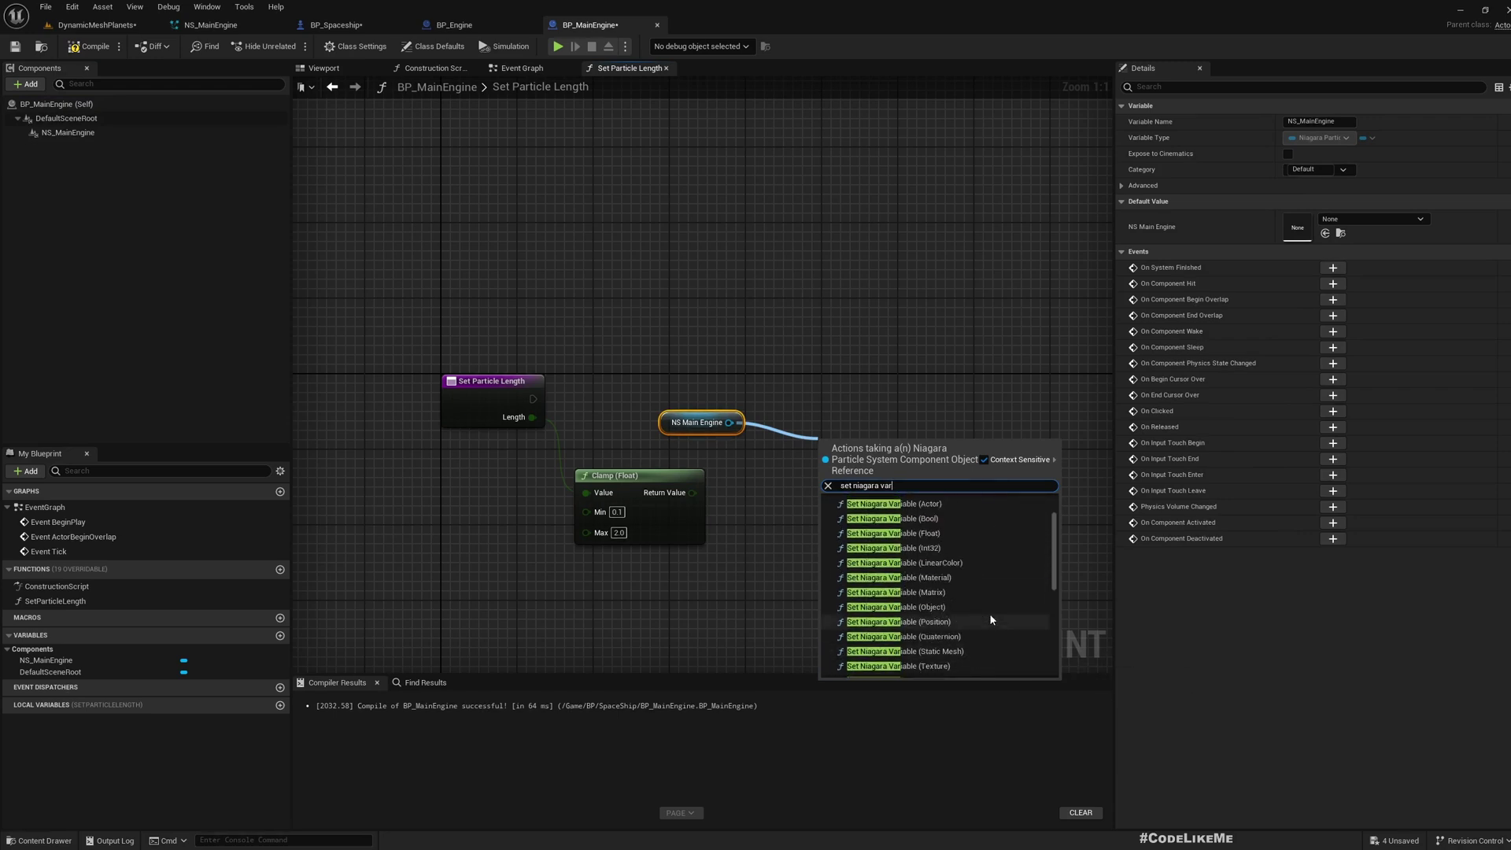
pyautogui.click(942, 551)
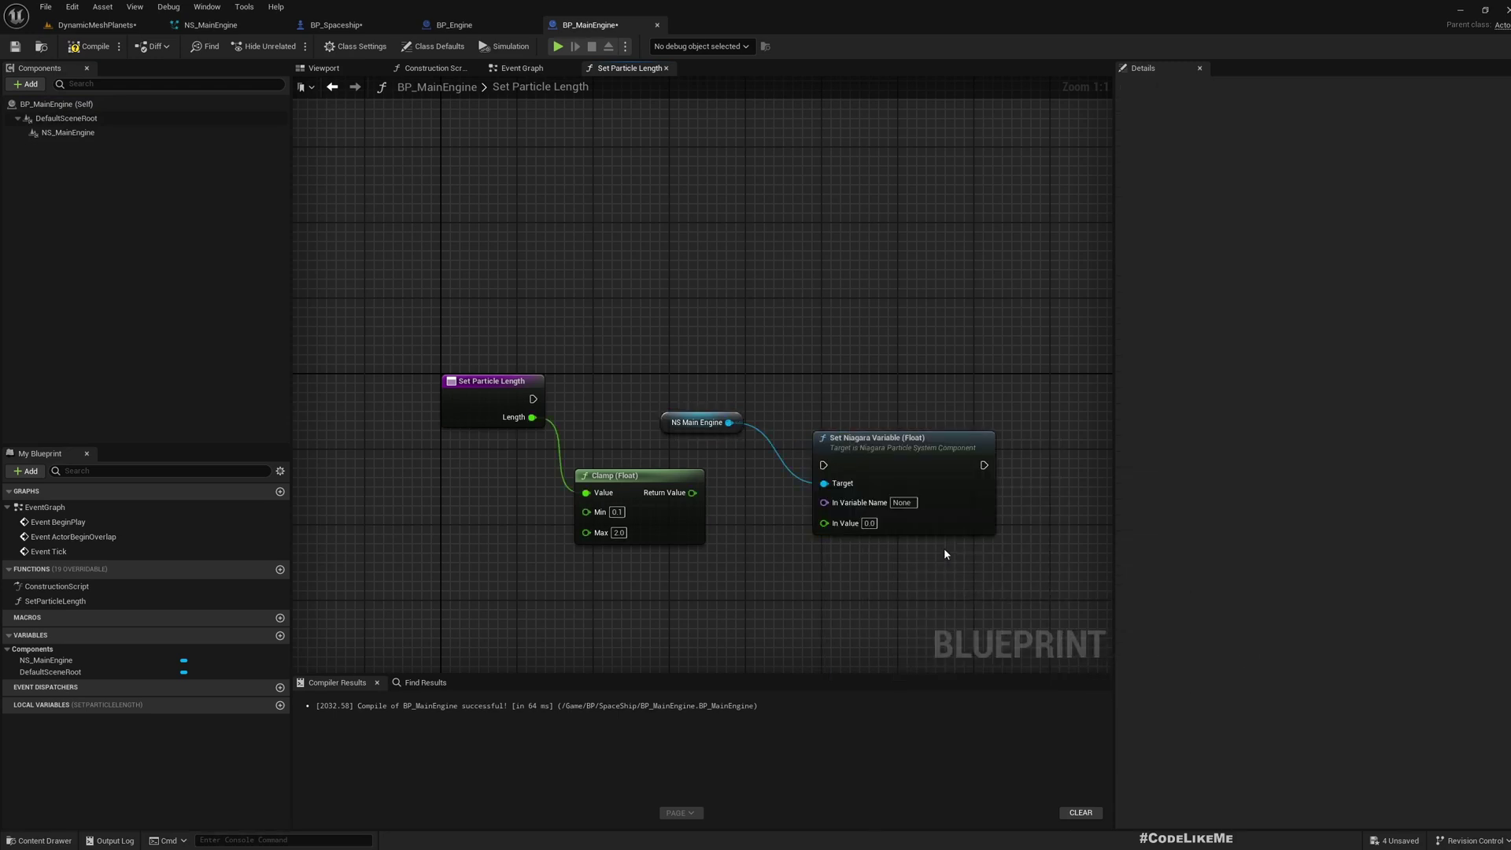
# Wire the function entry and clamped value into Set Niagara Variable, set its variable name to User.ParticleMaxLife, and compile.
pyautogui.moveTo(533, 399); pyautogui.dragTo(541, 407)
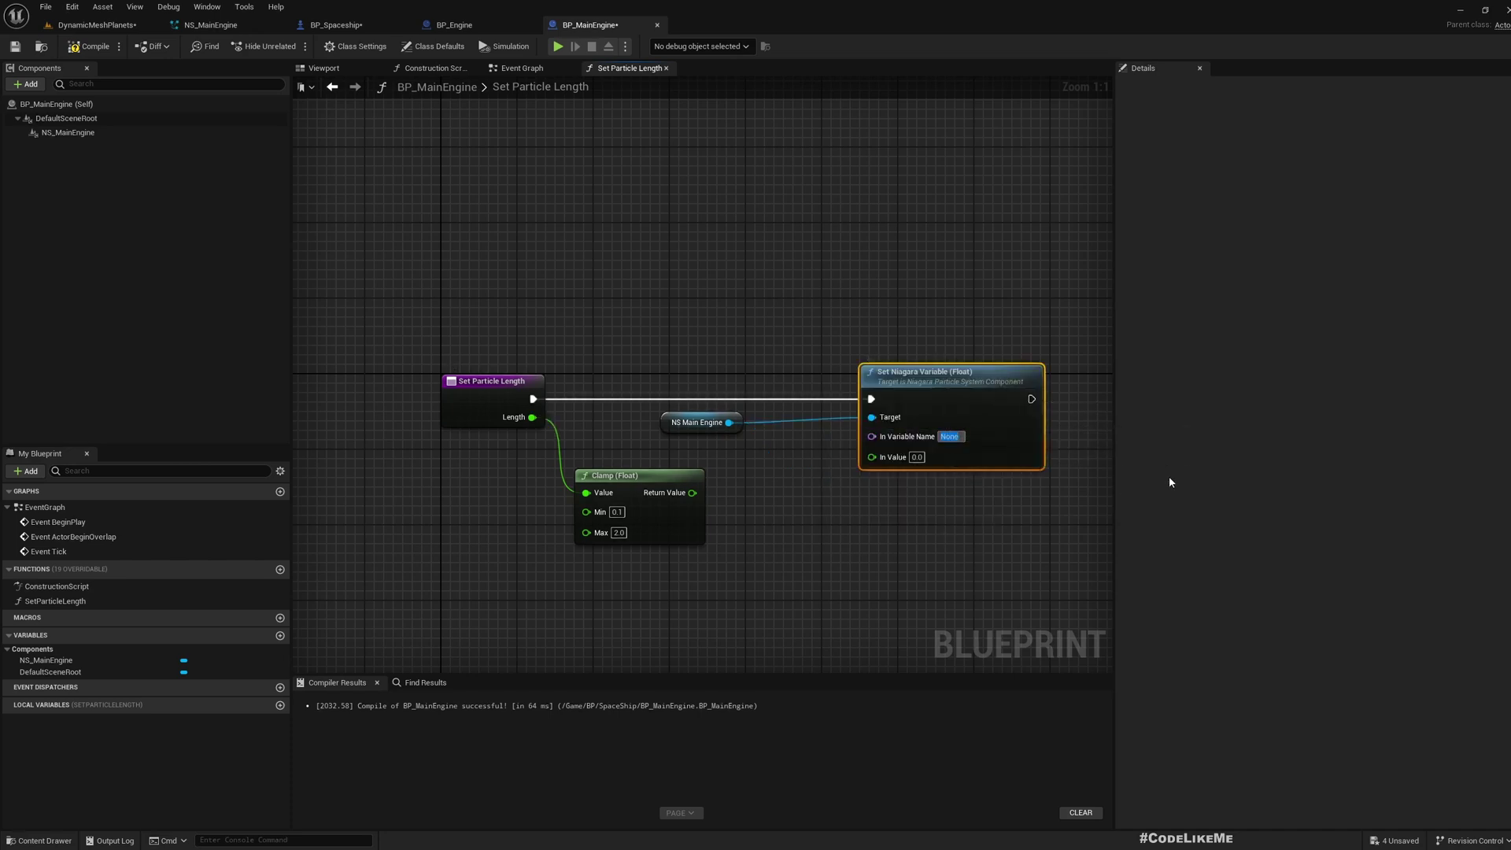
pyautogui.write('User.ParticleMaxLife')
pyautogui.press('Return')
pyautogui.moveTo(691, 494); pyautogui.dragTo(872, 465)
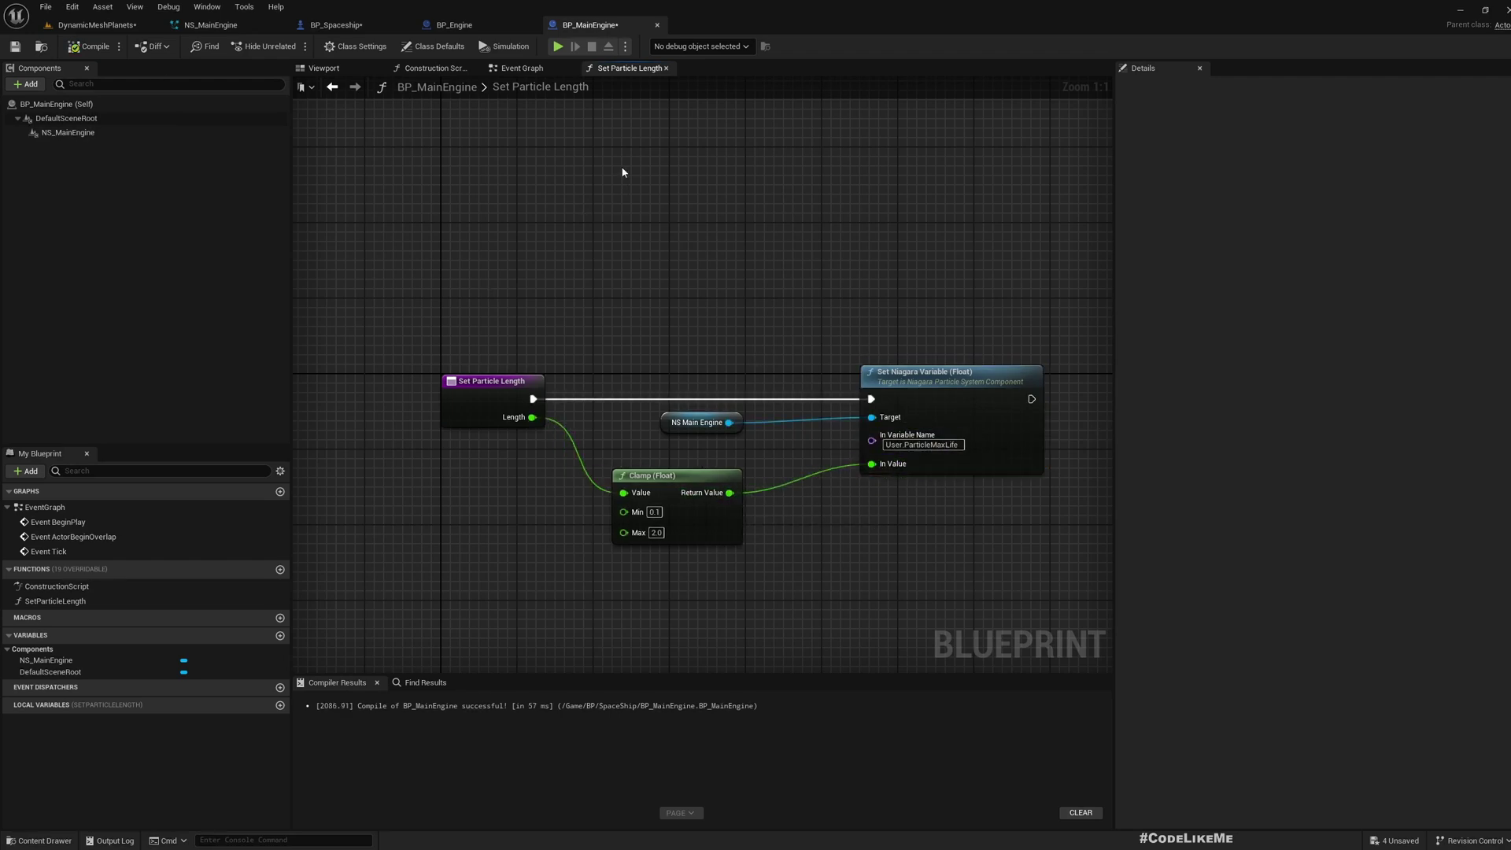
pyautogui.press('F7')
# Delete the Sway Ship call beside the Tick chain in BP_Spaceship's event graph.
pyautogui.click(326, 28)
pyautogui.scroll(-3, 630, 322)
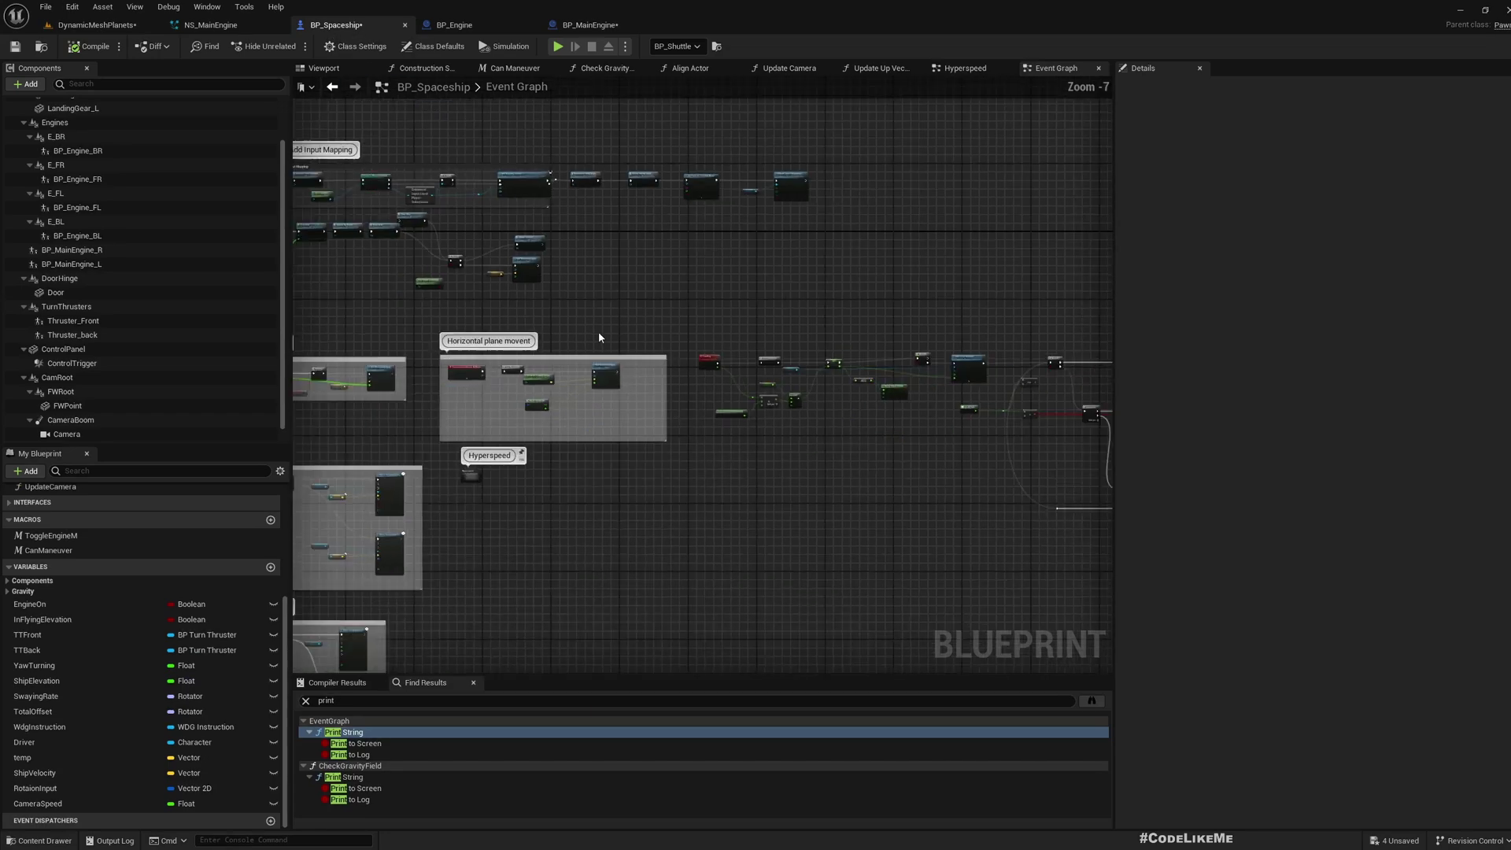
pyautogui.scroll(-4, 488, 267)
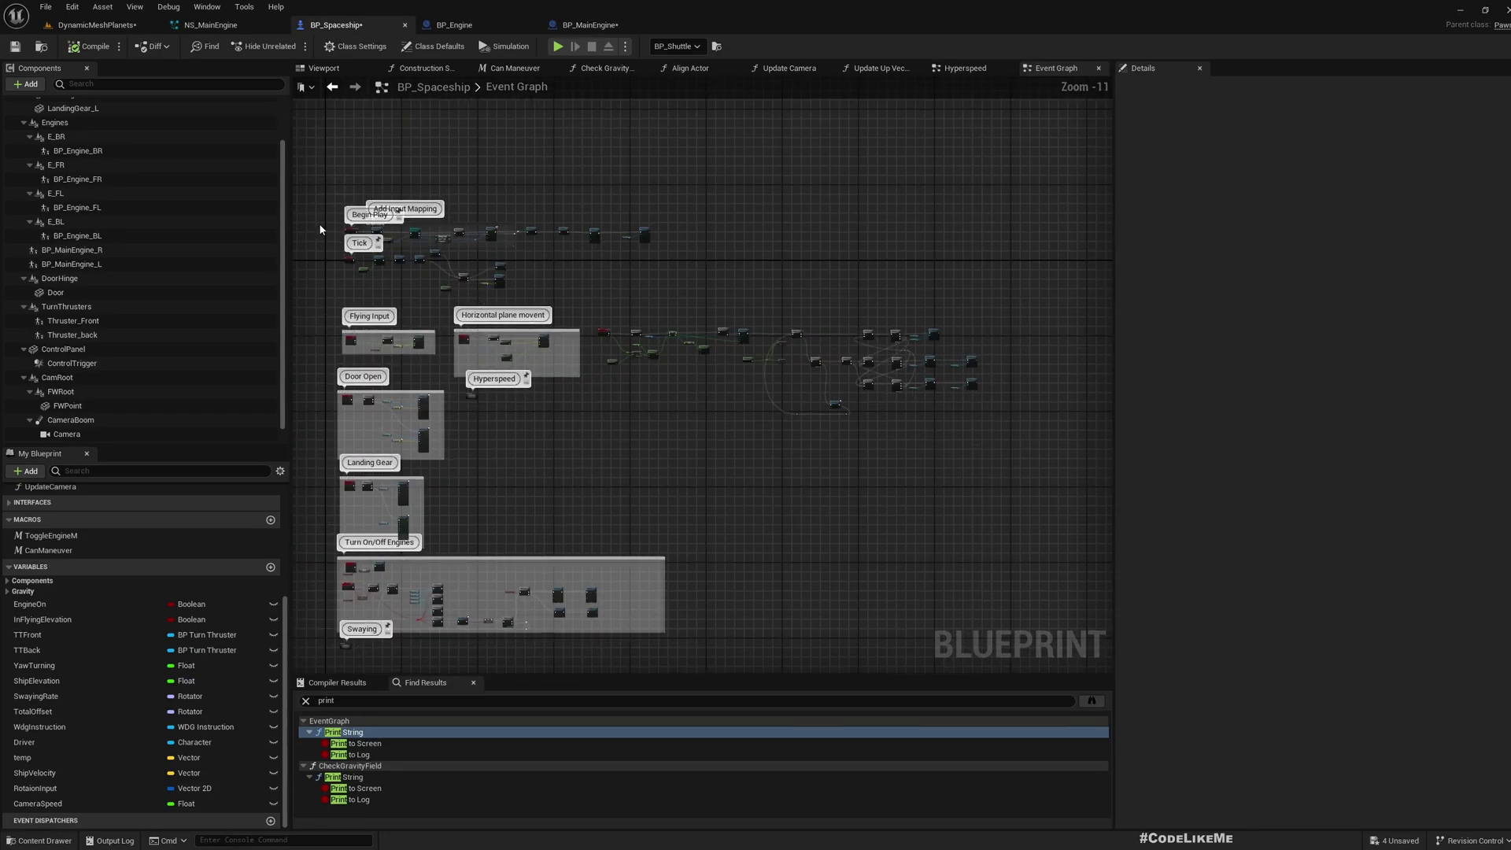
pyautogui.scroll(6, 425, 224)
pyautogui.moveTo(432, 216); pyautogui.dragTo(718, 252, button='right')
pyautogui.scroll(5, 697, 272)
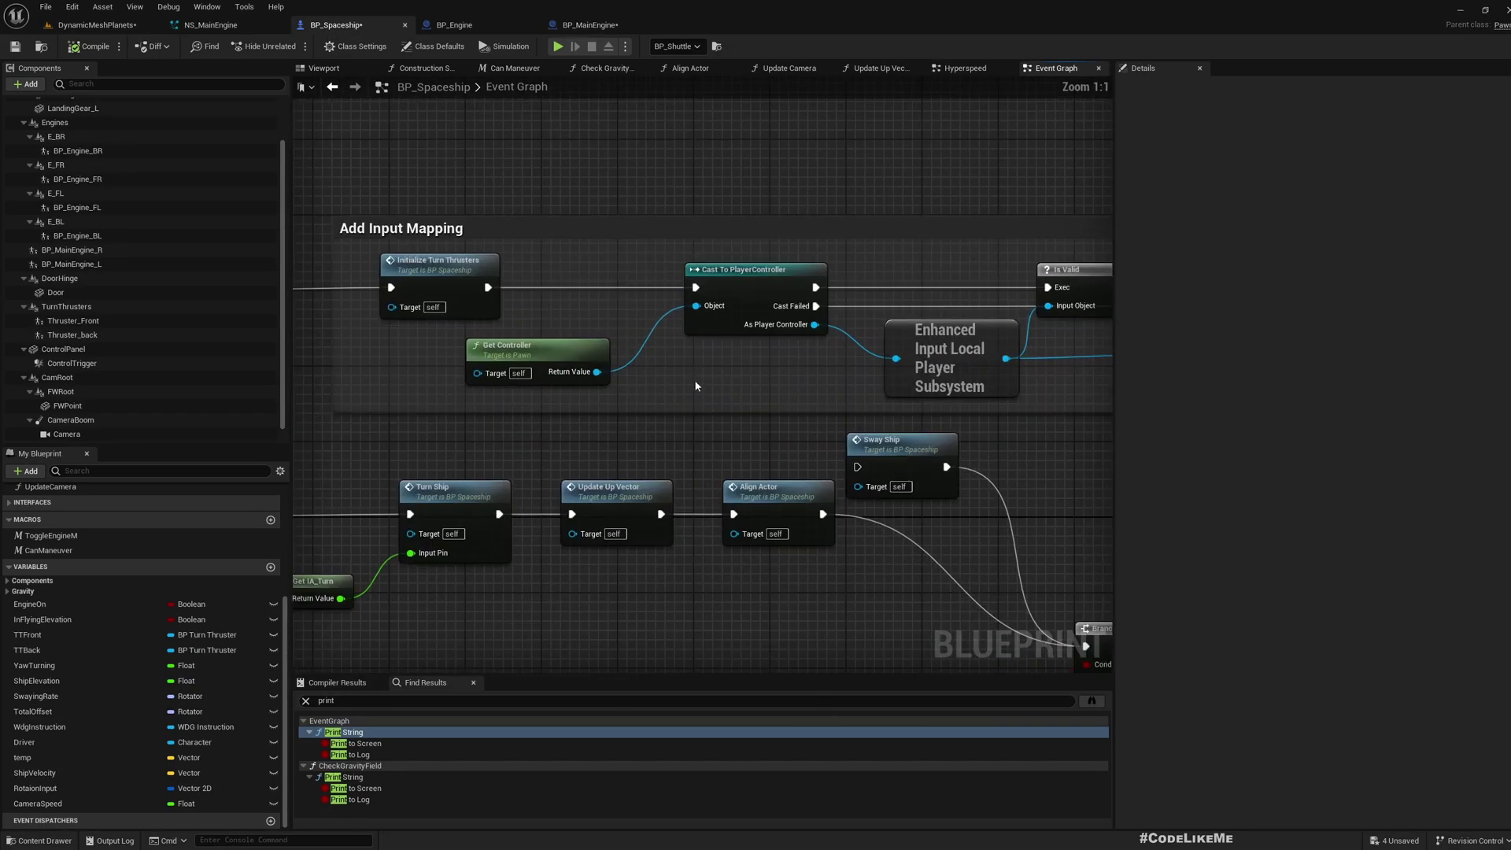
pyautogui.moveTo(695, 386); pyautogui.dragTo(743, 381, button='right')
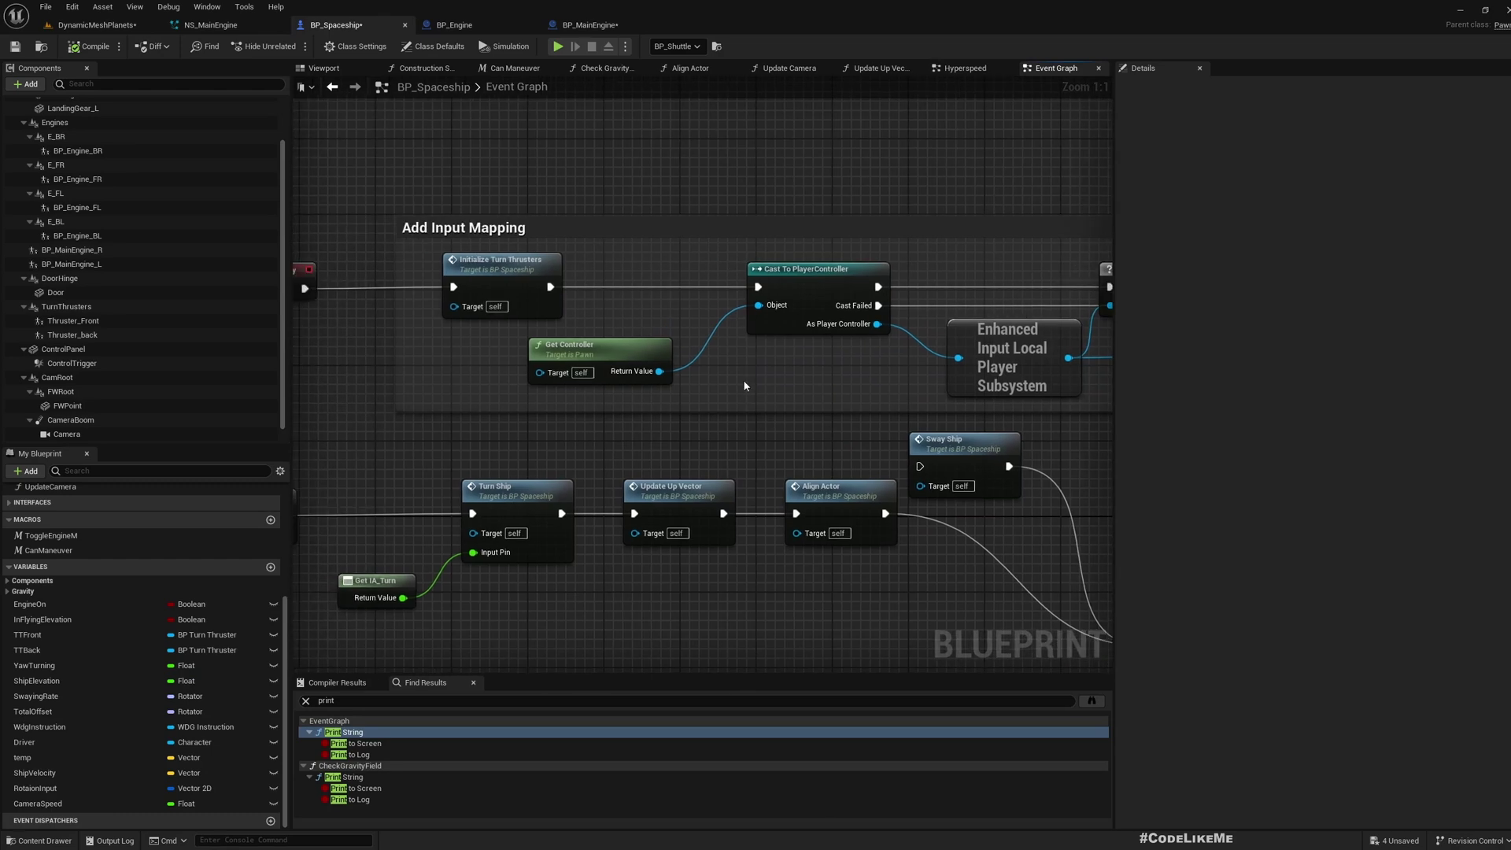
pyautogui.scroll(-4, 745, 371)
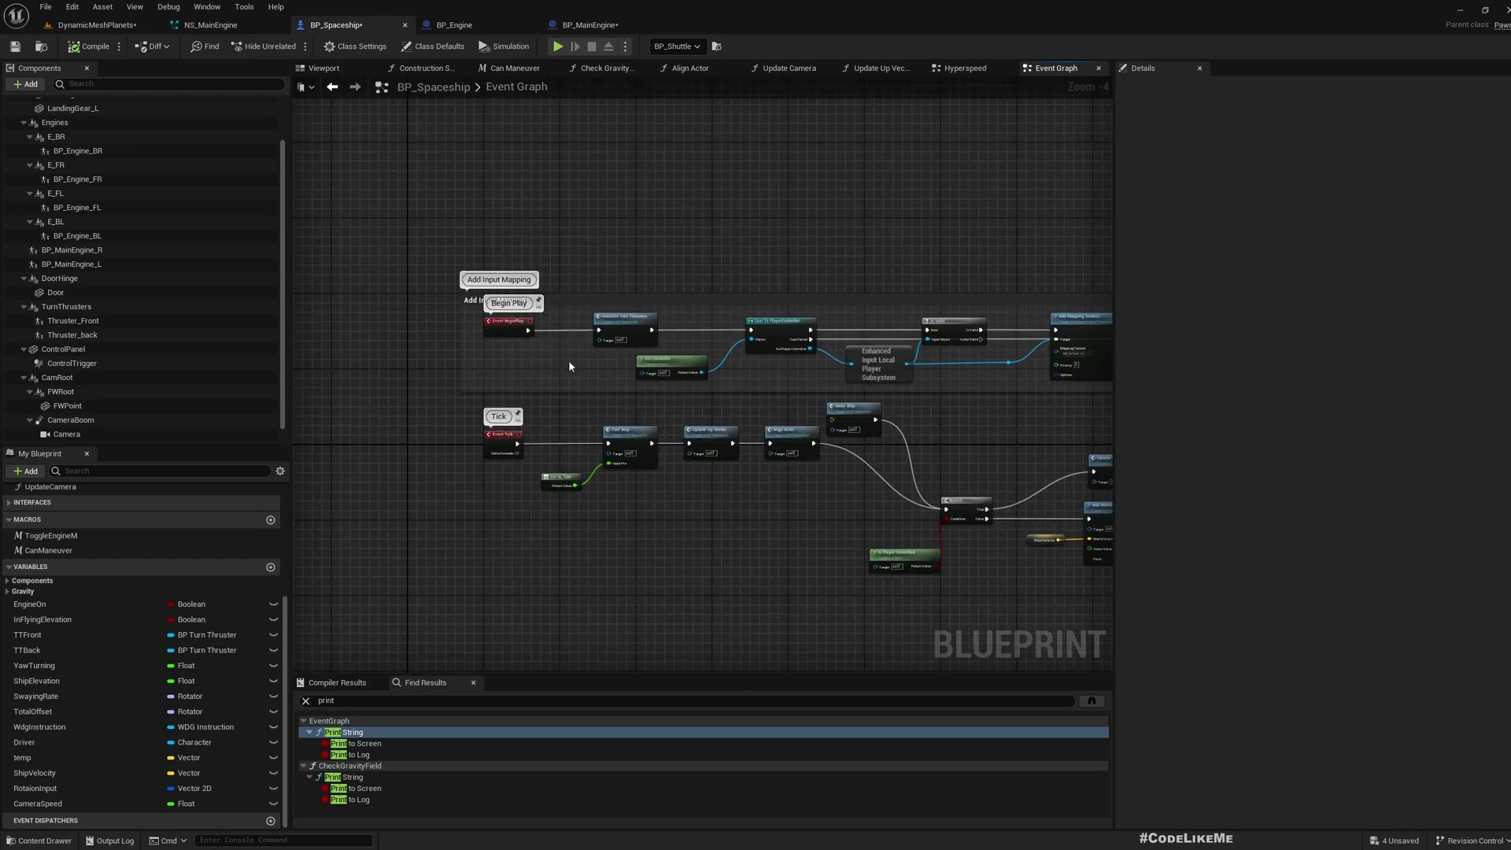
pyautogui.scroll(-2, 489, 381)
pyautogui.moveTo(784, 527); pyautogui.dragTo(560, 379, button='right')
pyautogui.scroll(2, 492, 381)
pyautogui.click(614, 262)
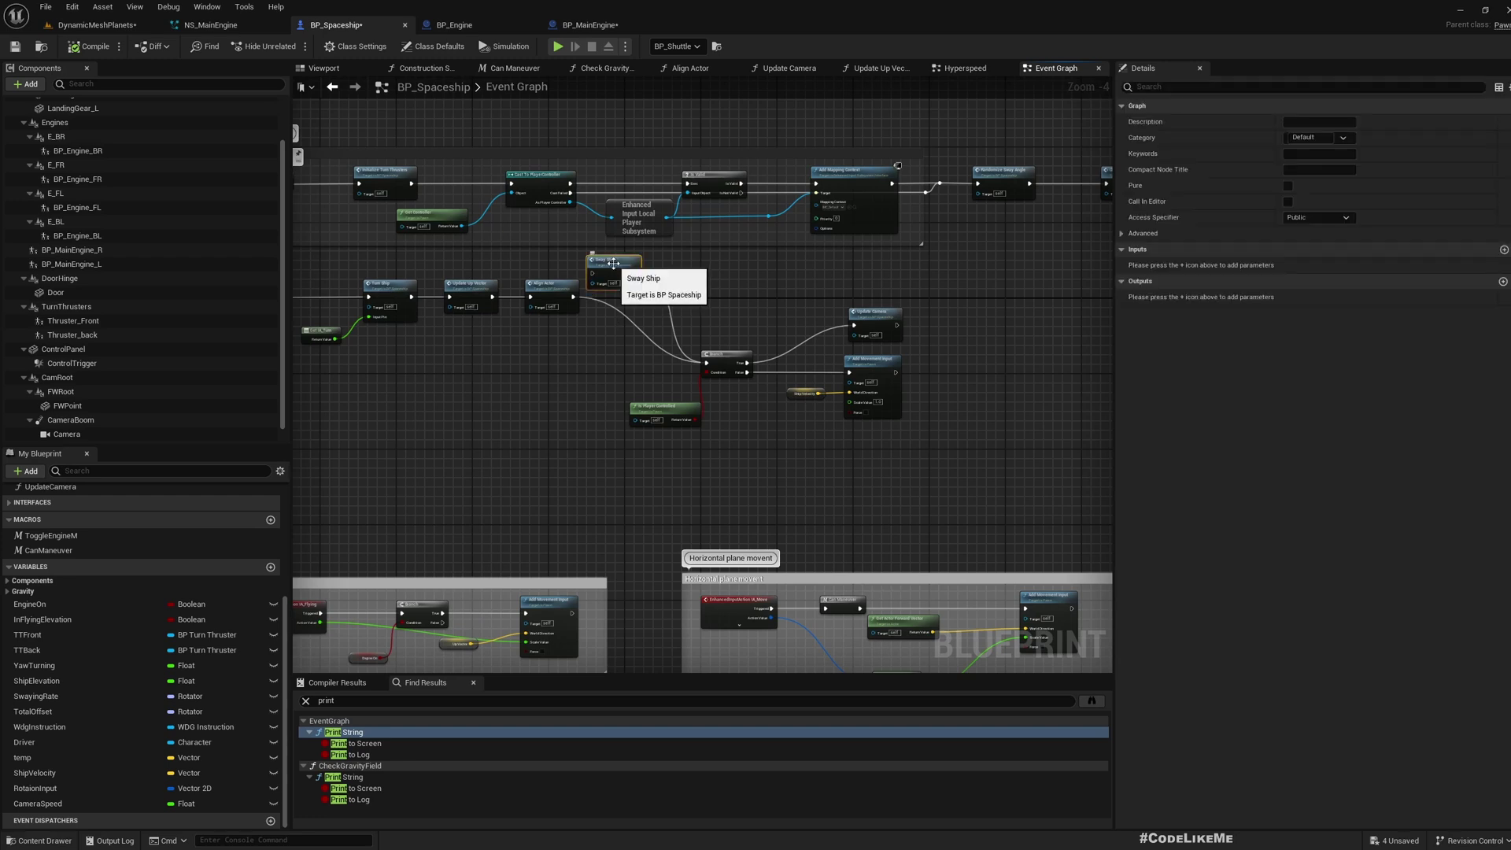
pyautogui.press('Delete')
# Place BP Main Engine L and R references beside Detach From Component and get the left engine's child actor.
pyautogui.moveTo(623, 329); pyautogui.dragTo(817, 376, button='right')
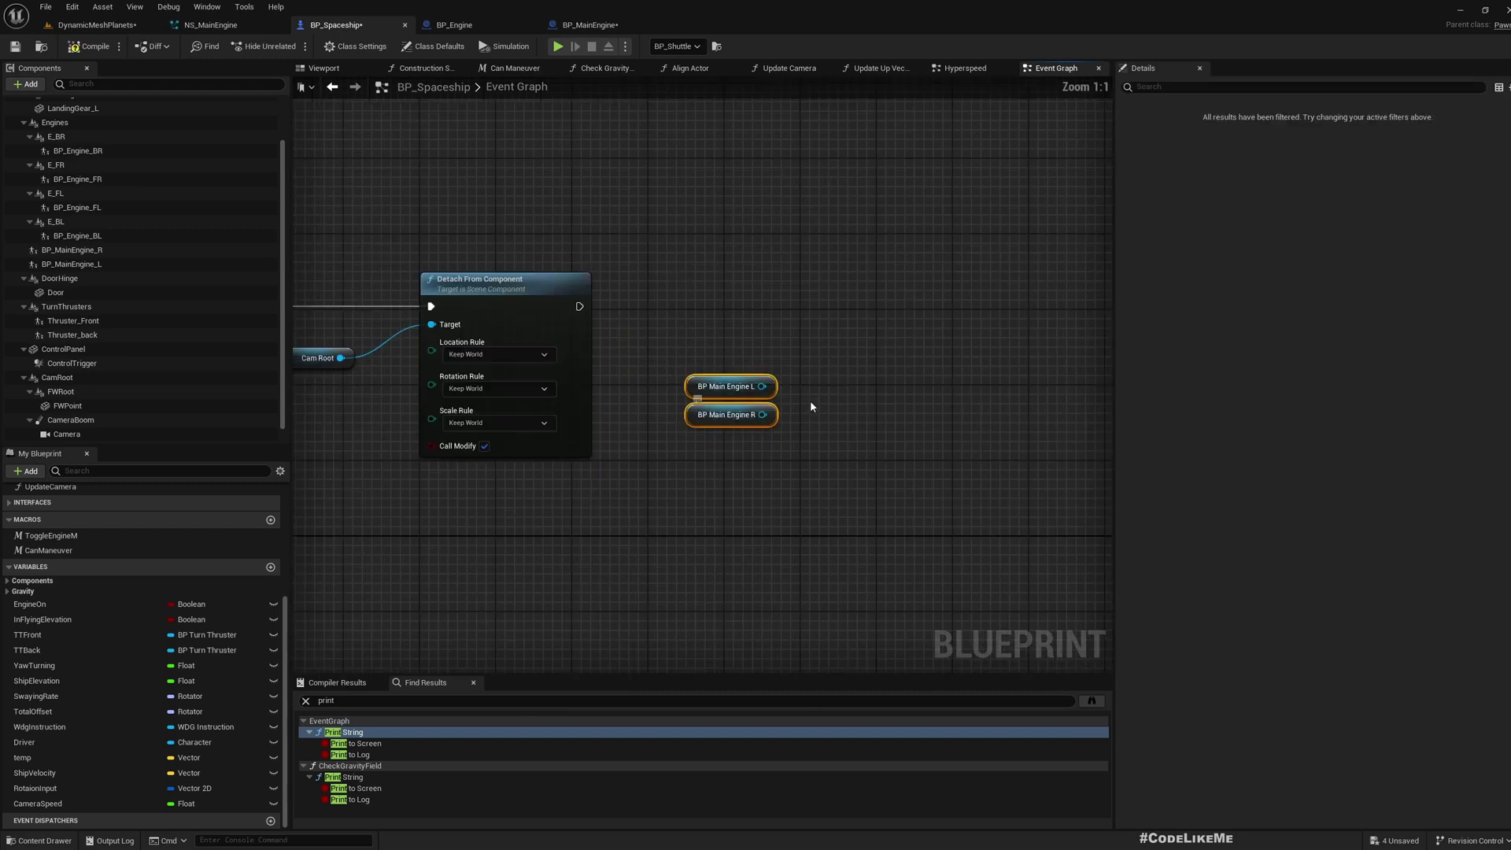
pyautogui.moveTo(809, 407); pyautogui.dragTo(718, 392, button='right')
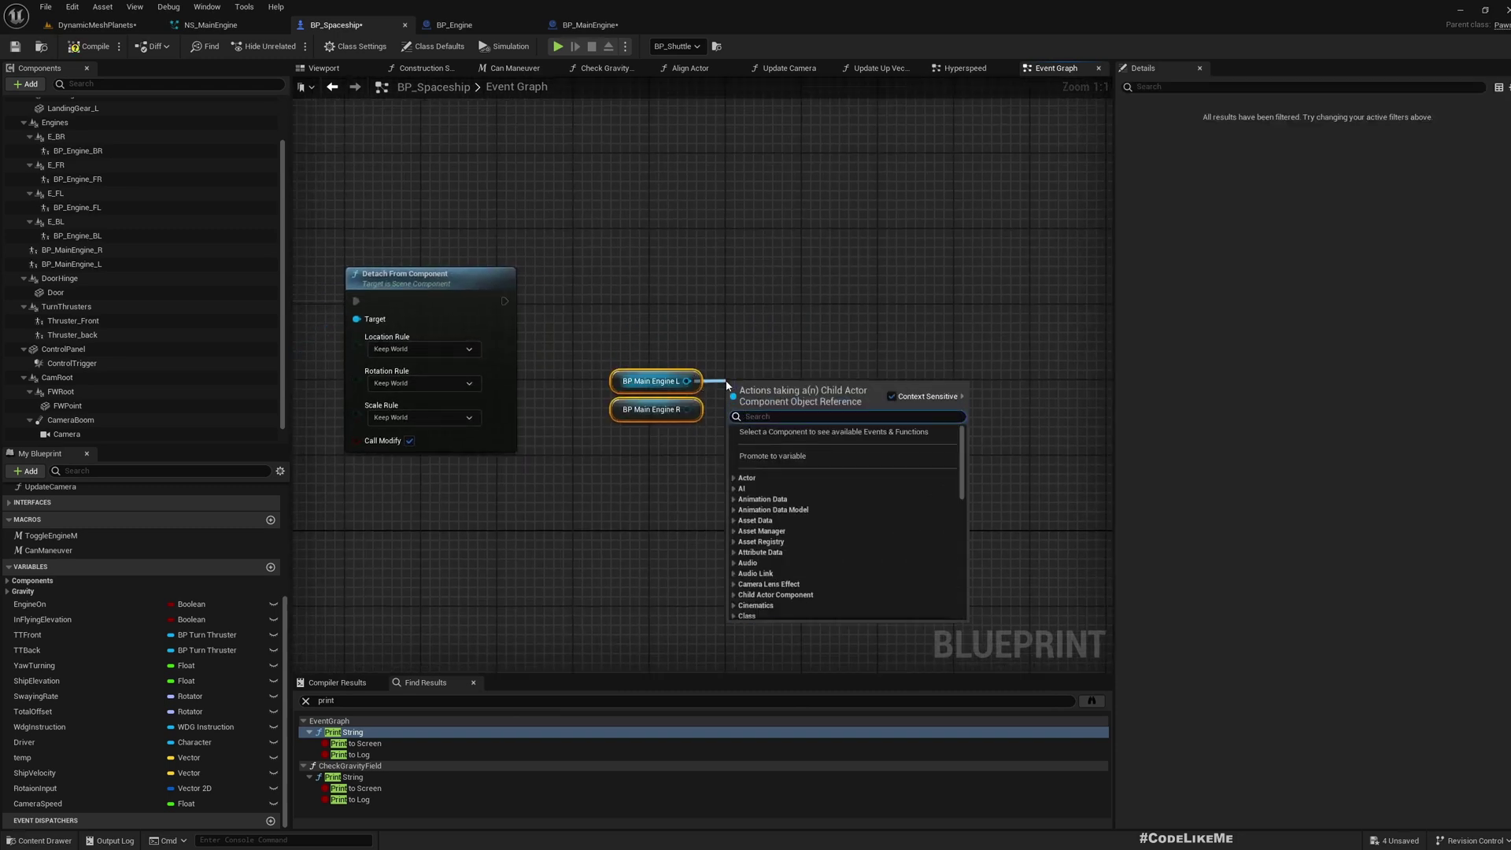
pyautogui.write('get child')
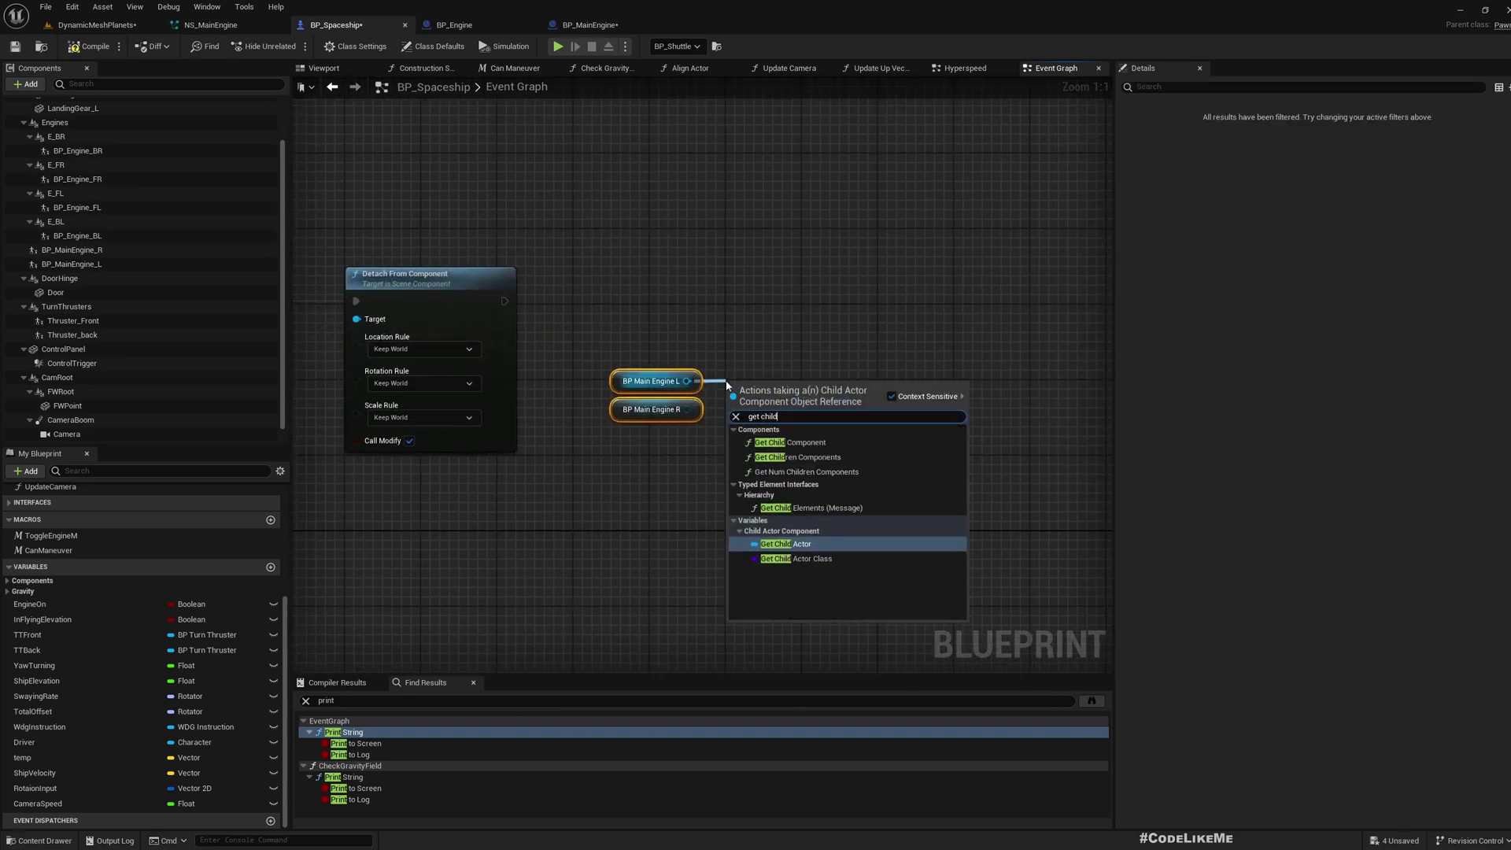
pyautogui.press('Return')
# Cast the left engine's child actor to BP_MainEngine and execute the cast after Detach From Component.
pyautogui.moveTo(833, 391); pyautogui.dragTo(871, 407)
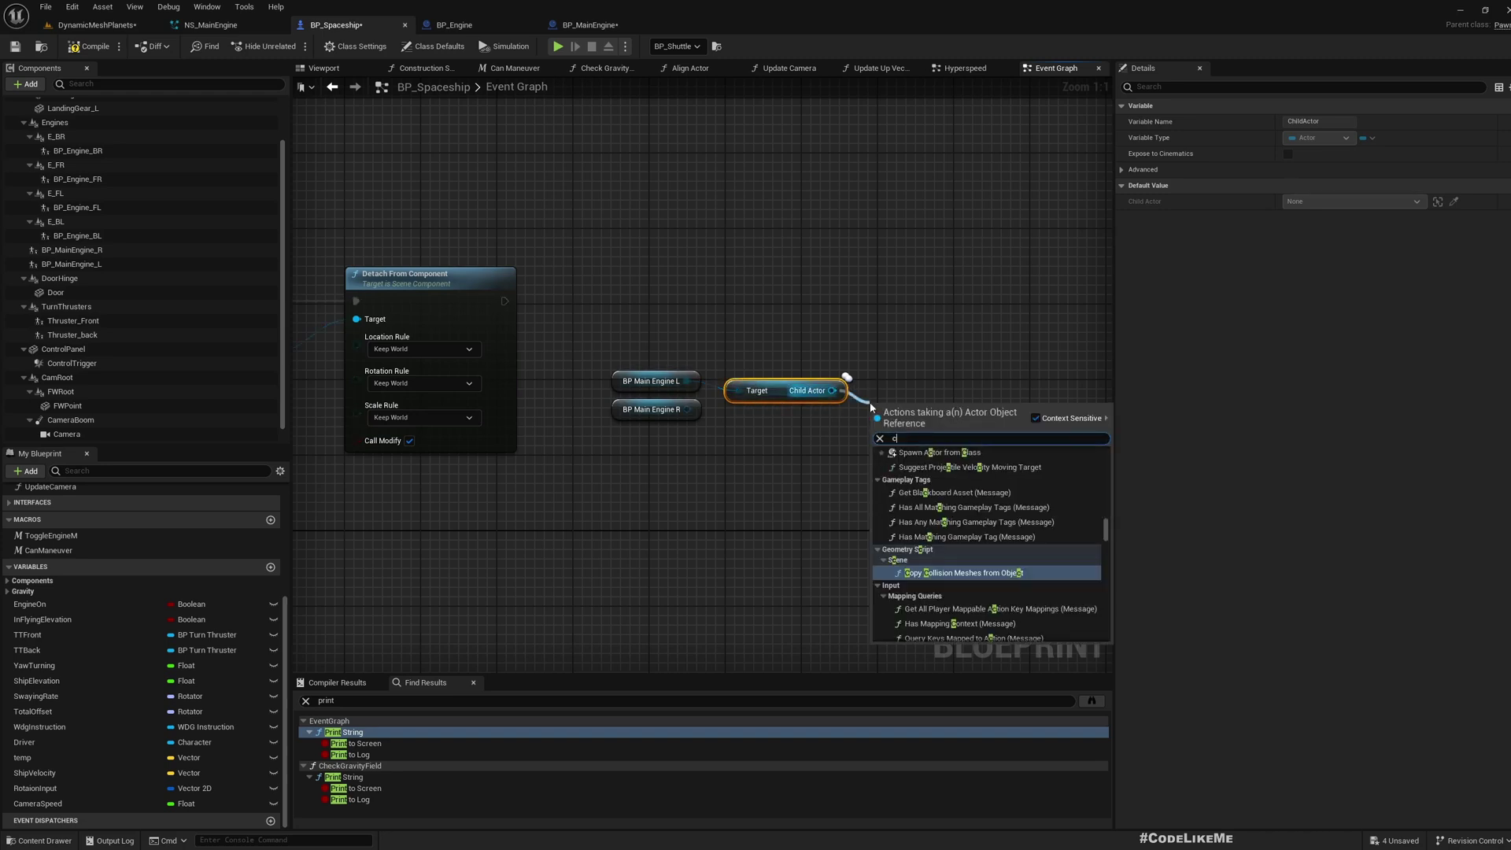
pyautogui.write('cast to')
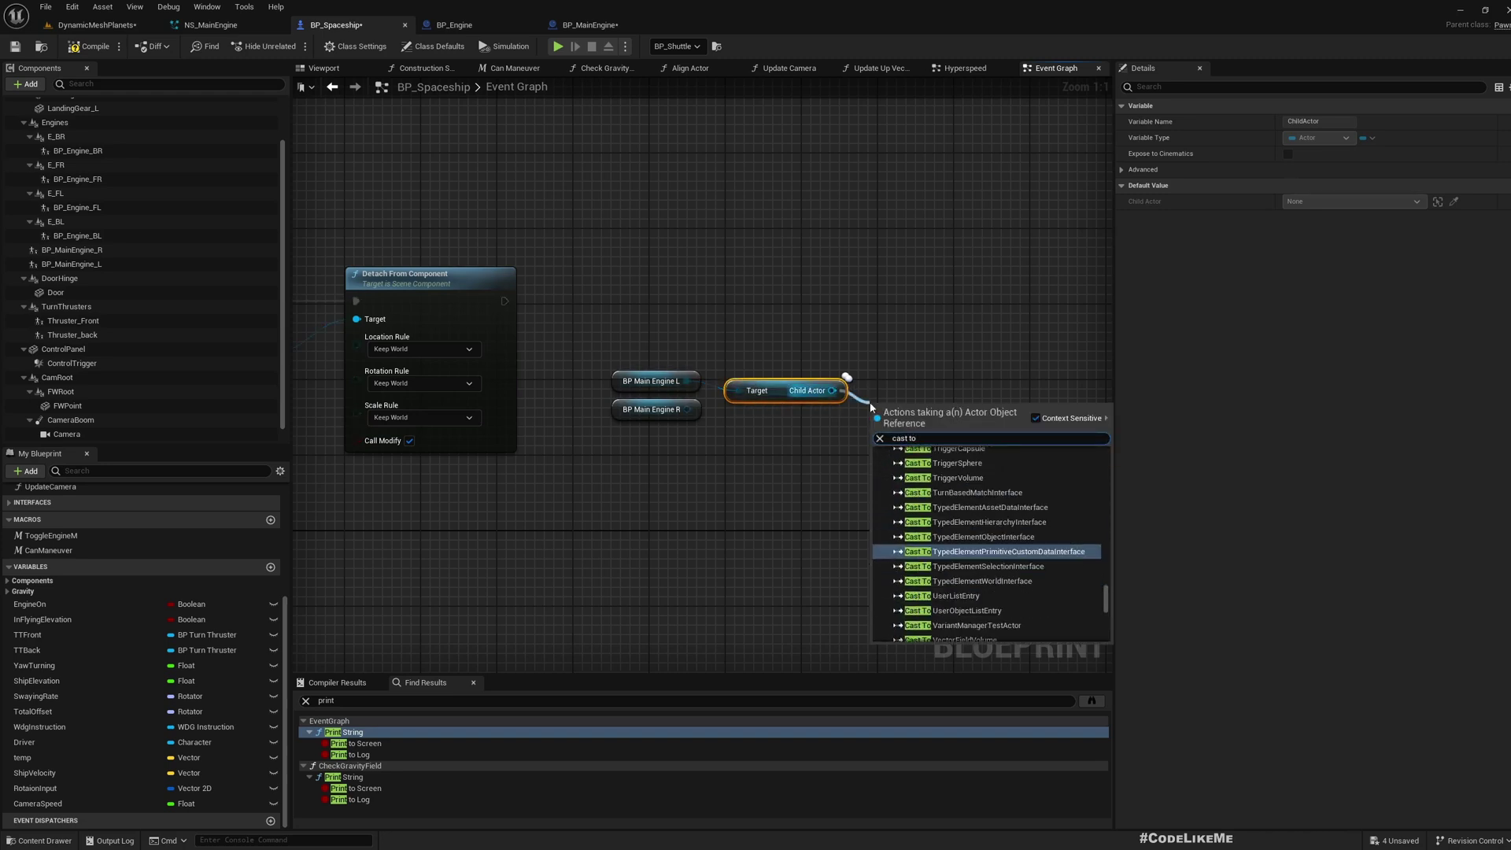
pyautogui.write(' bp_main')
pyautogui.press('Return')
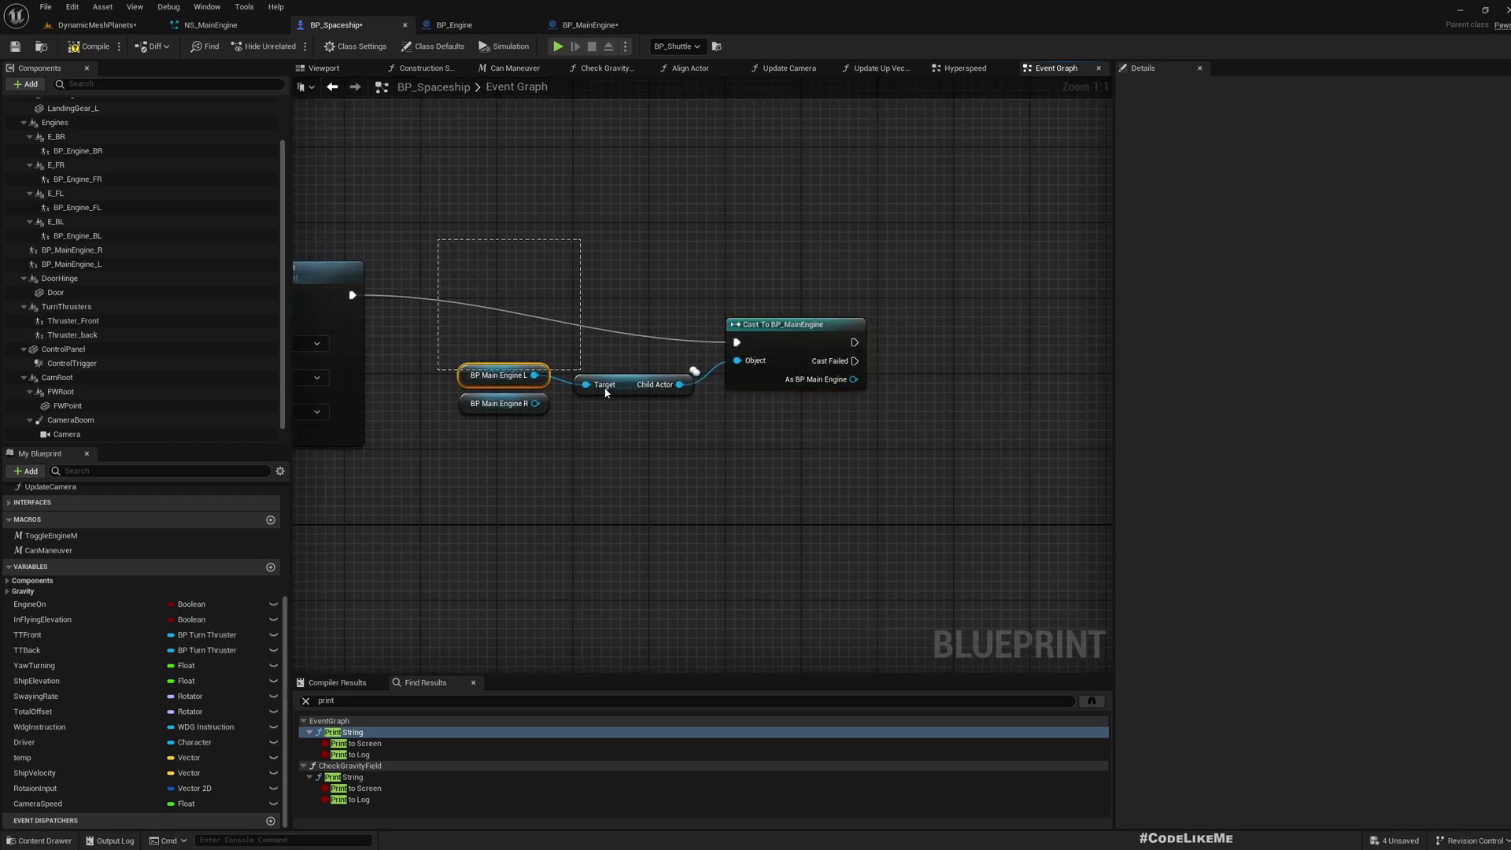
# Collapse the main engine references, Child Actor and cast nodes into a graph named InitMainEngine, then open it and tidy its Inputs and Outputs nodes.
pyautogui.moveTo(605, 392); pyautogui.dragTo(771, 366)
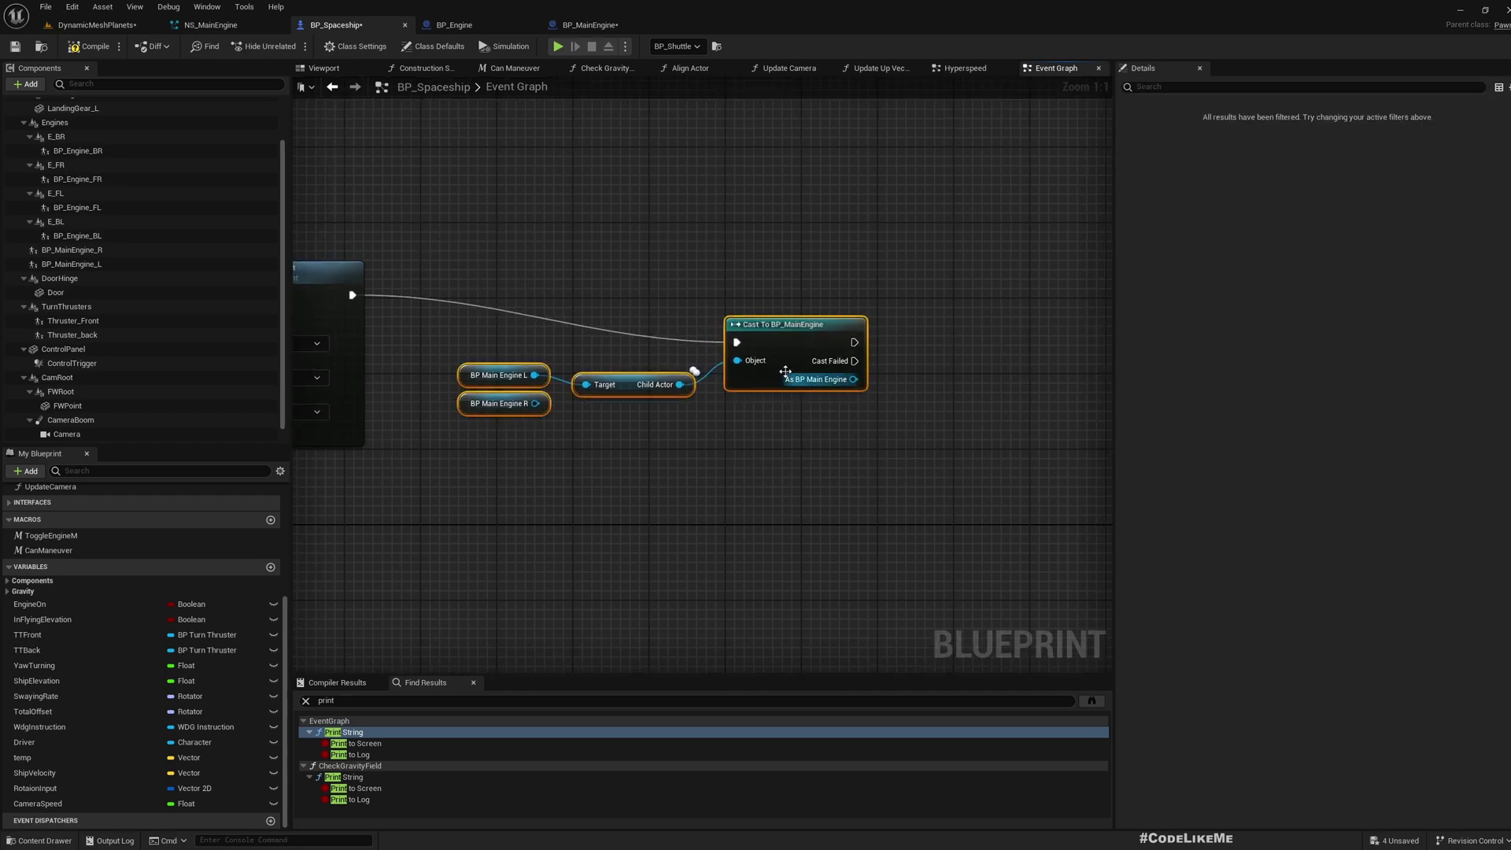
pyautogui.rightClick(762, 334)
pyautogui.click(827, 466)
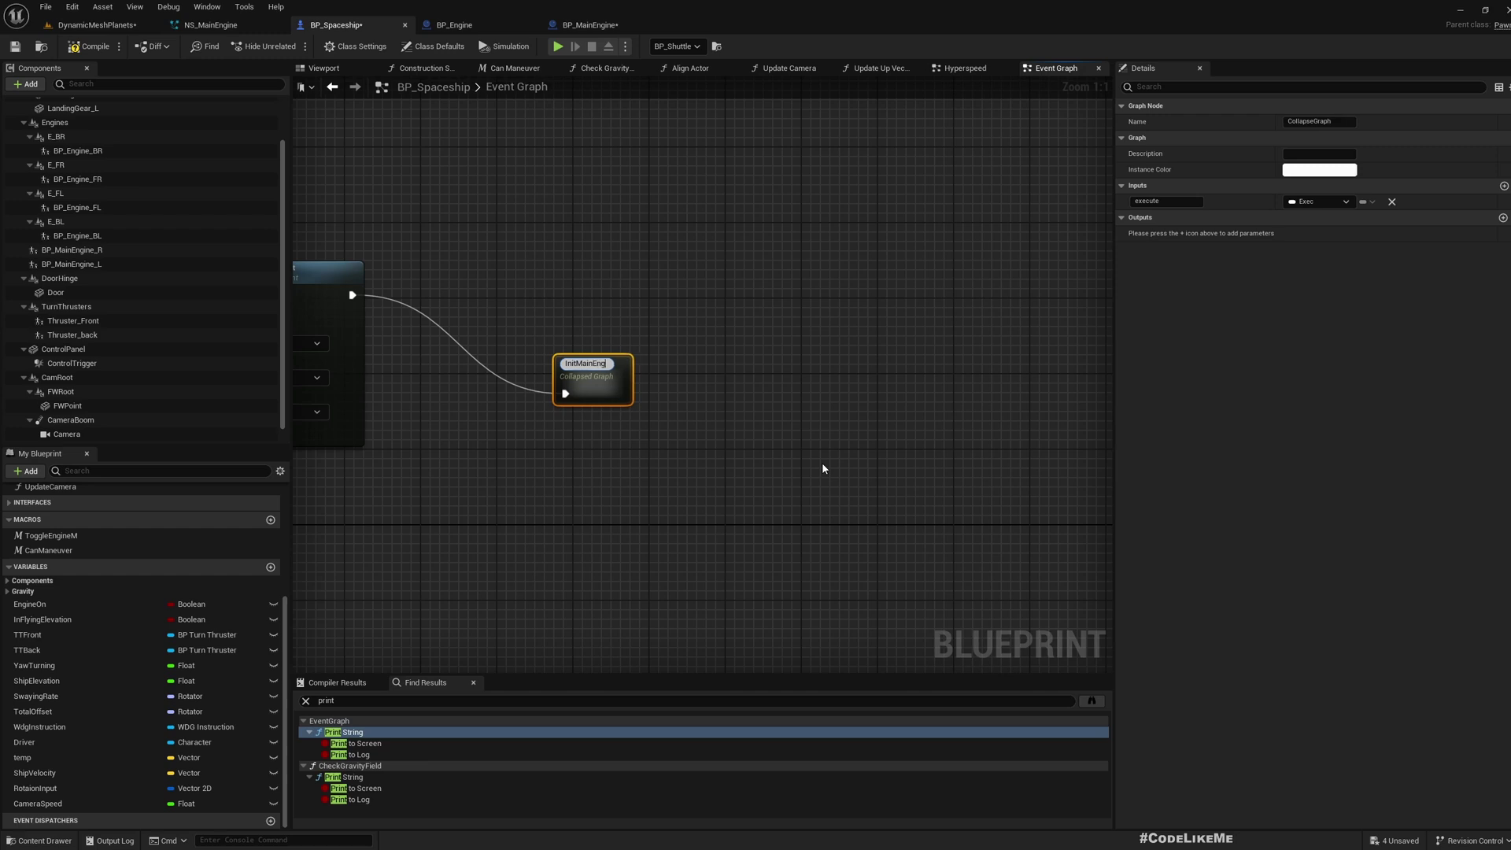
pyautogui.doubleClick(590, 376)
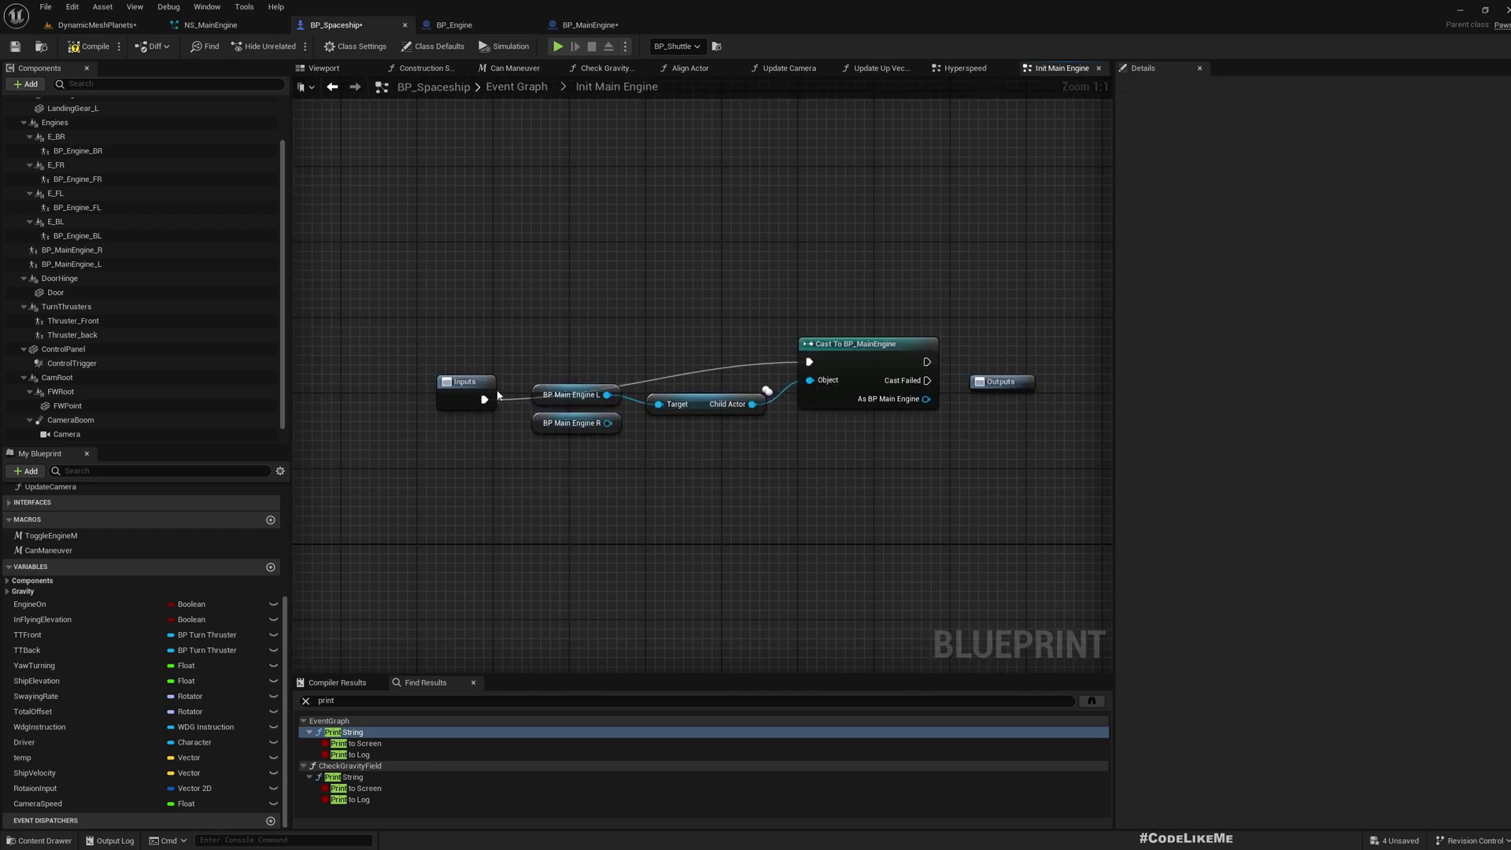
pyautogui.moveTo(462, 379); pyautogui.dragTo(442, 350)
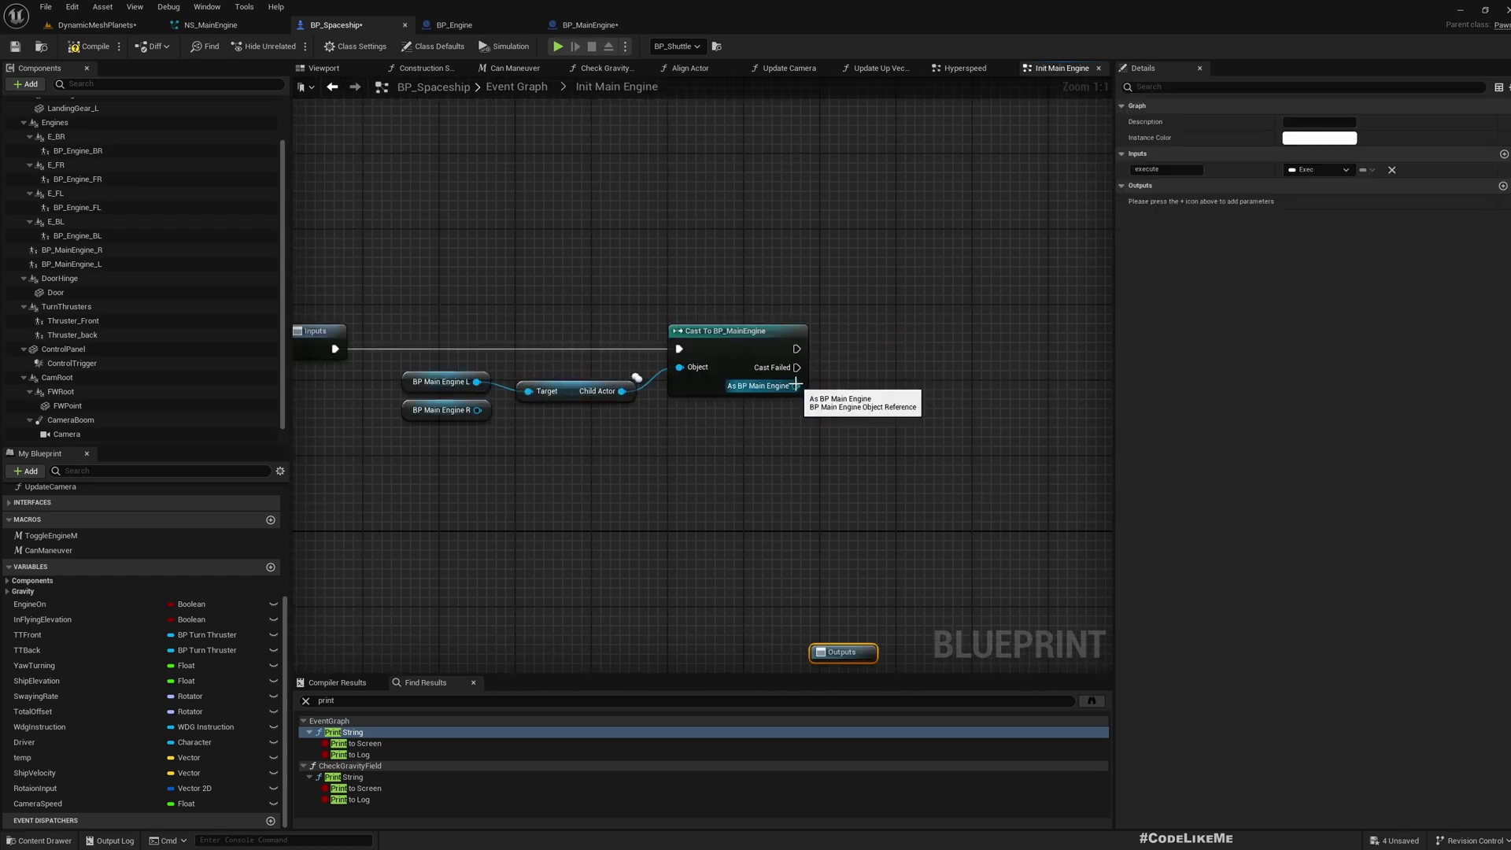
# Promote the cast's As BP Main Engine output to a variable named MainEngineL.
pyautogui.moveTo(796, 385); pyautogui.dragTo(921, 395)
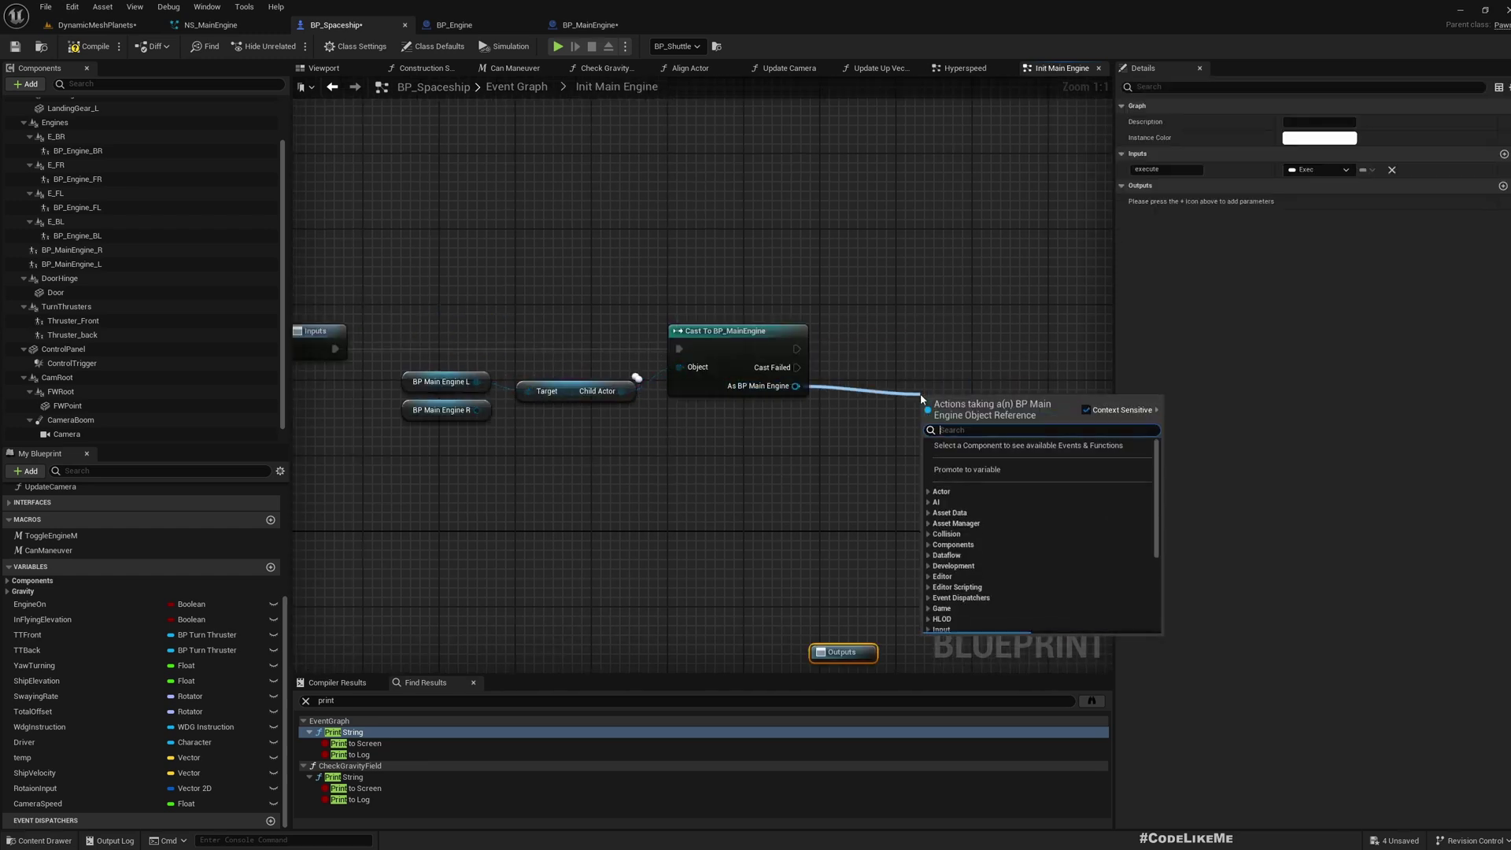
pyautogui.click(803, 399)
pyautogui.rightClick(793, 388)
pyautogui.click(836, 407)
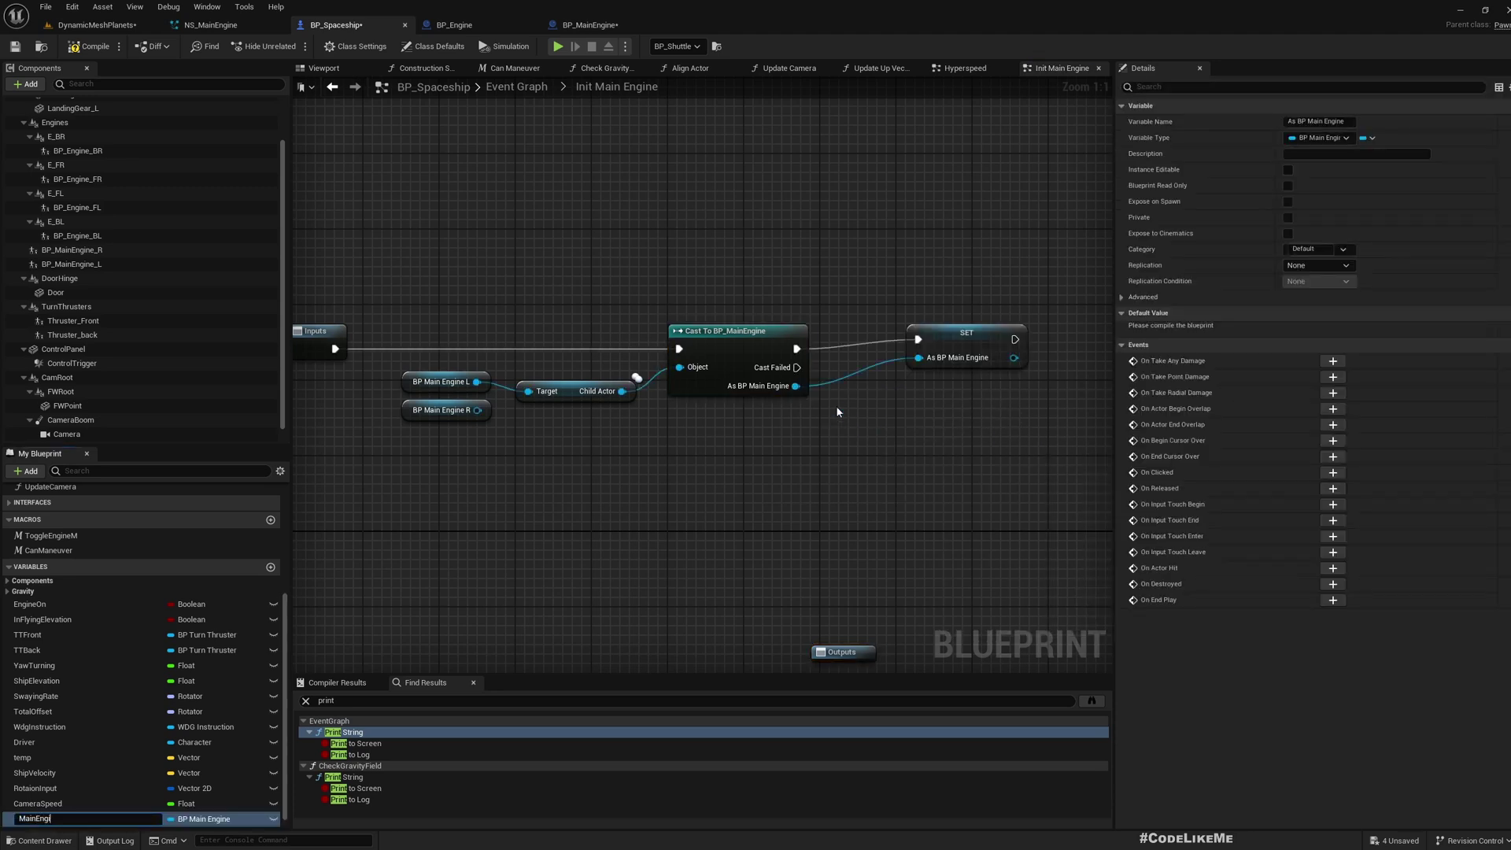
pyautogui.write('MainEngineL')
pyautogui.press('Return')
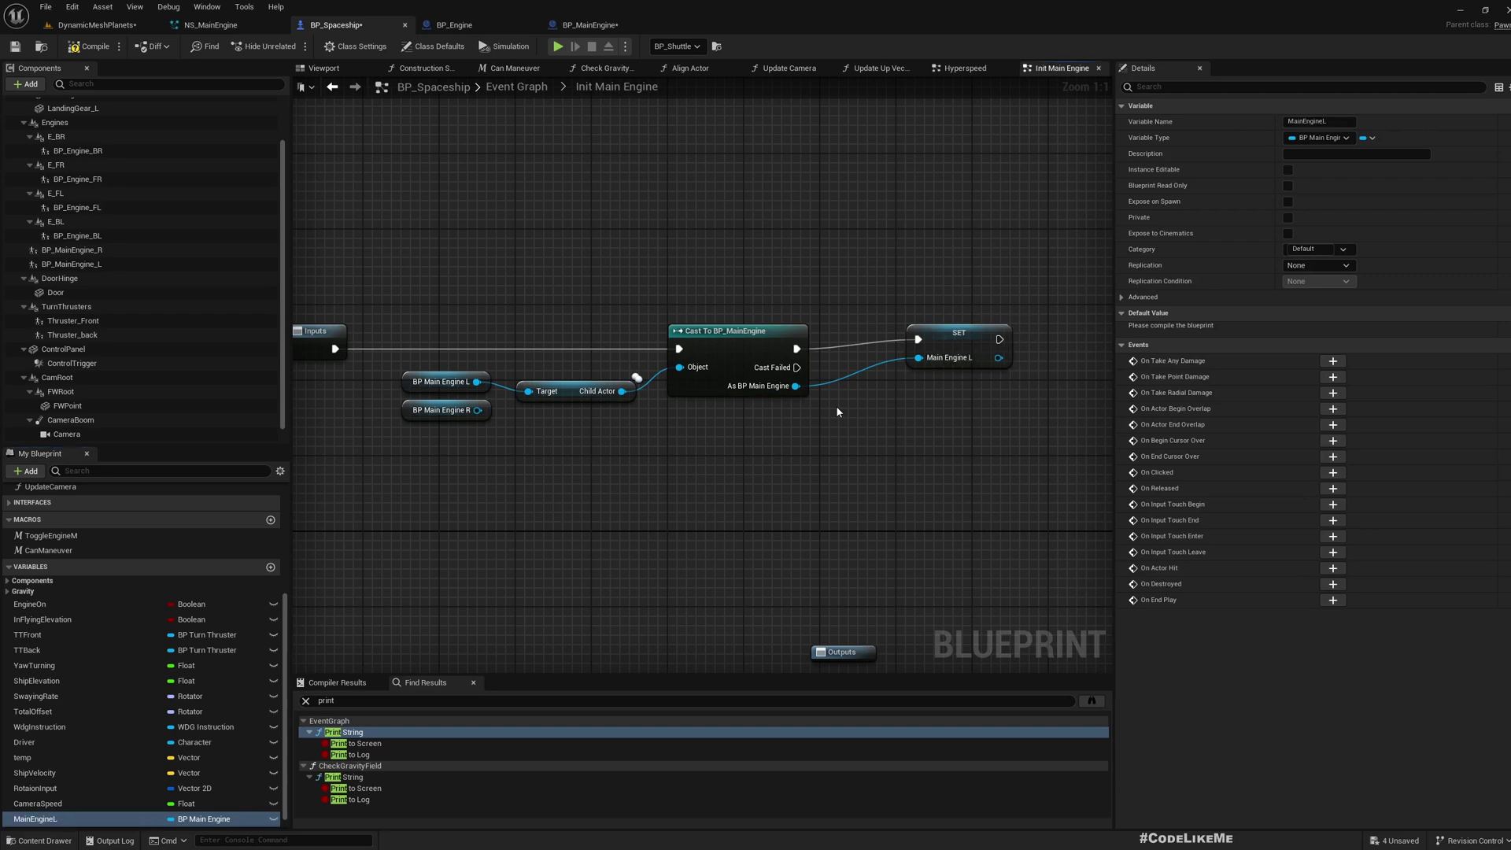
# Move BP Main Engine R below the left-engine chain and duplicate the Child Actor and Cast To BP_MainEngine nodes beside it.
pyautogui.moveTo(407, 406); pyautogui.dragTo(407, 473)
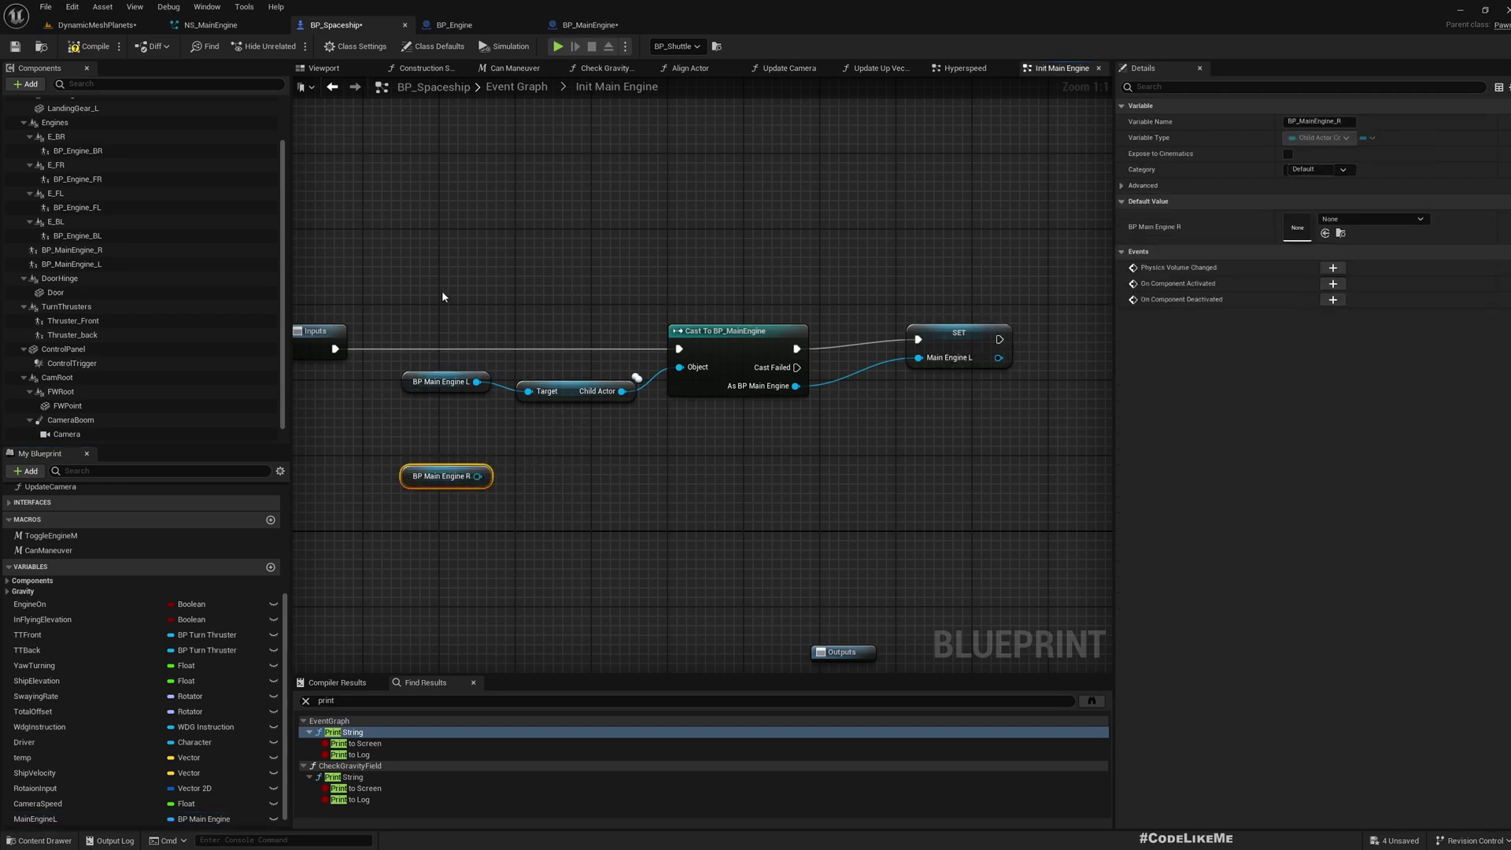
pyautogui.moveTo(441, 294); pyautogui.dragTo(754, 437)
pyautogui.moveTo(935, 452); pyautogui.dragTo(935, 452)
pyautogui.scroll(-3, 718, 431)
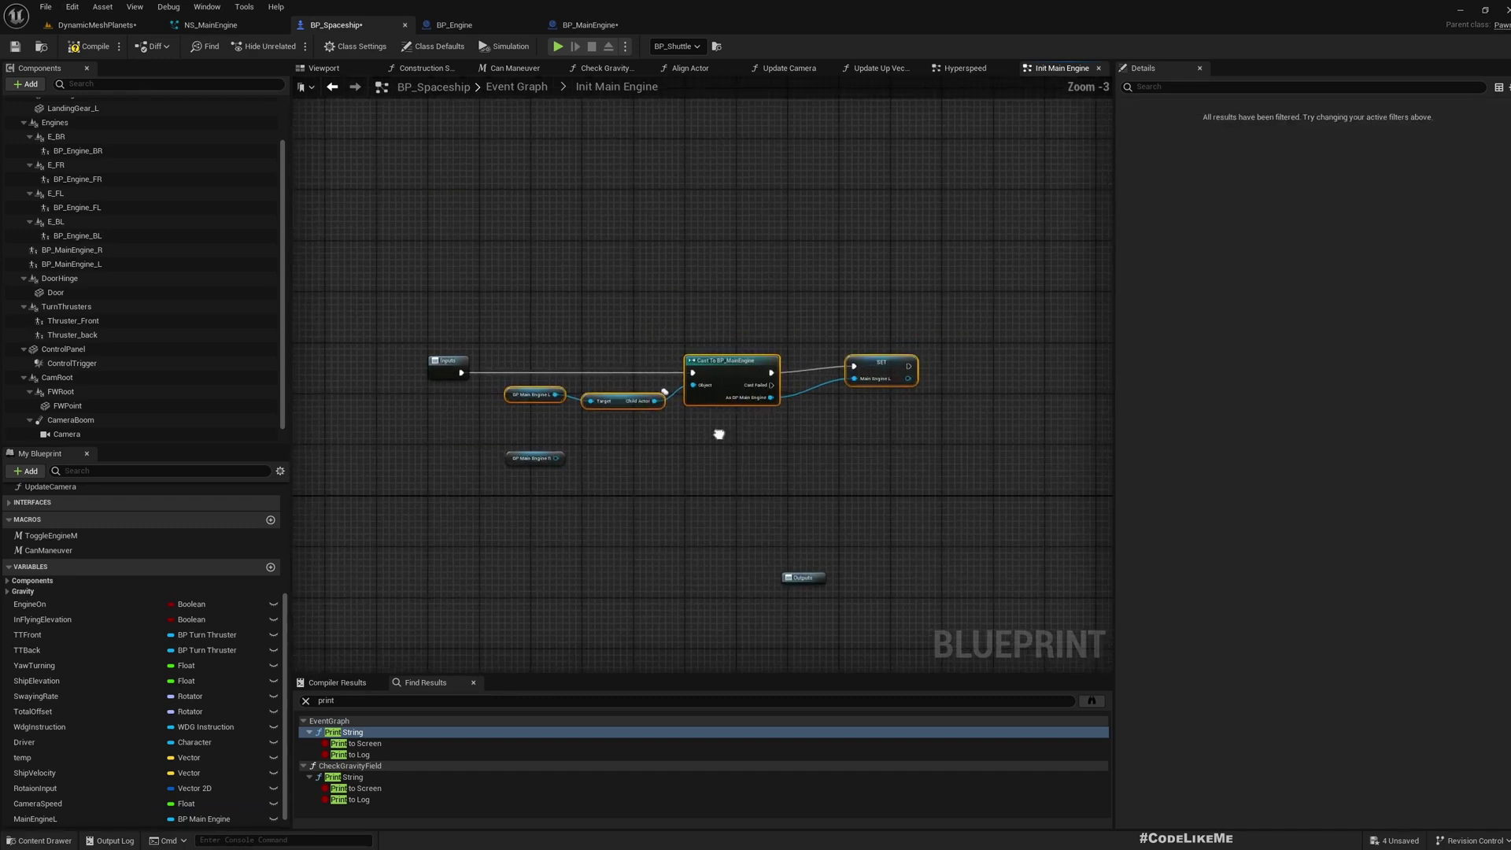
pyautogui.scroll(3, 405, 439)
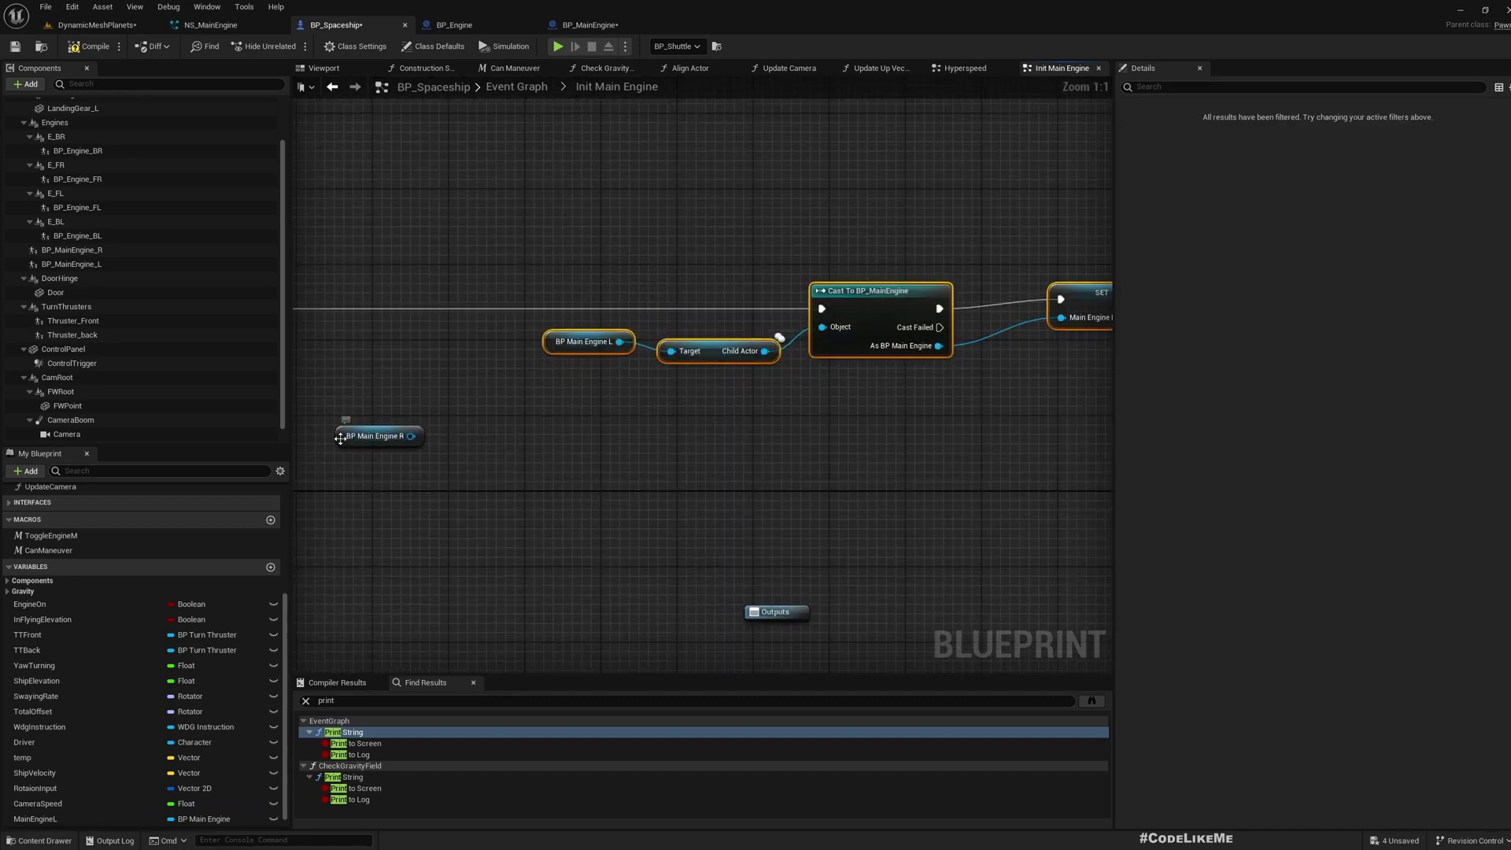
pyautogui.moveTo(411, 443); pyautogui.dragTo(551, 458)
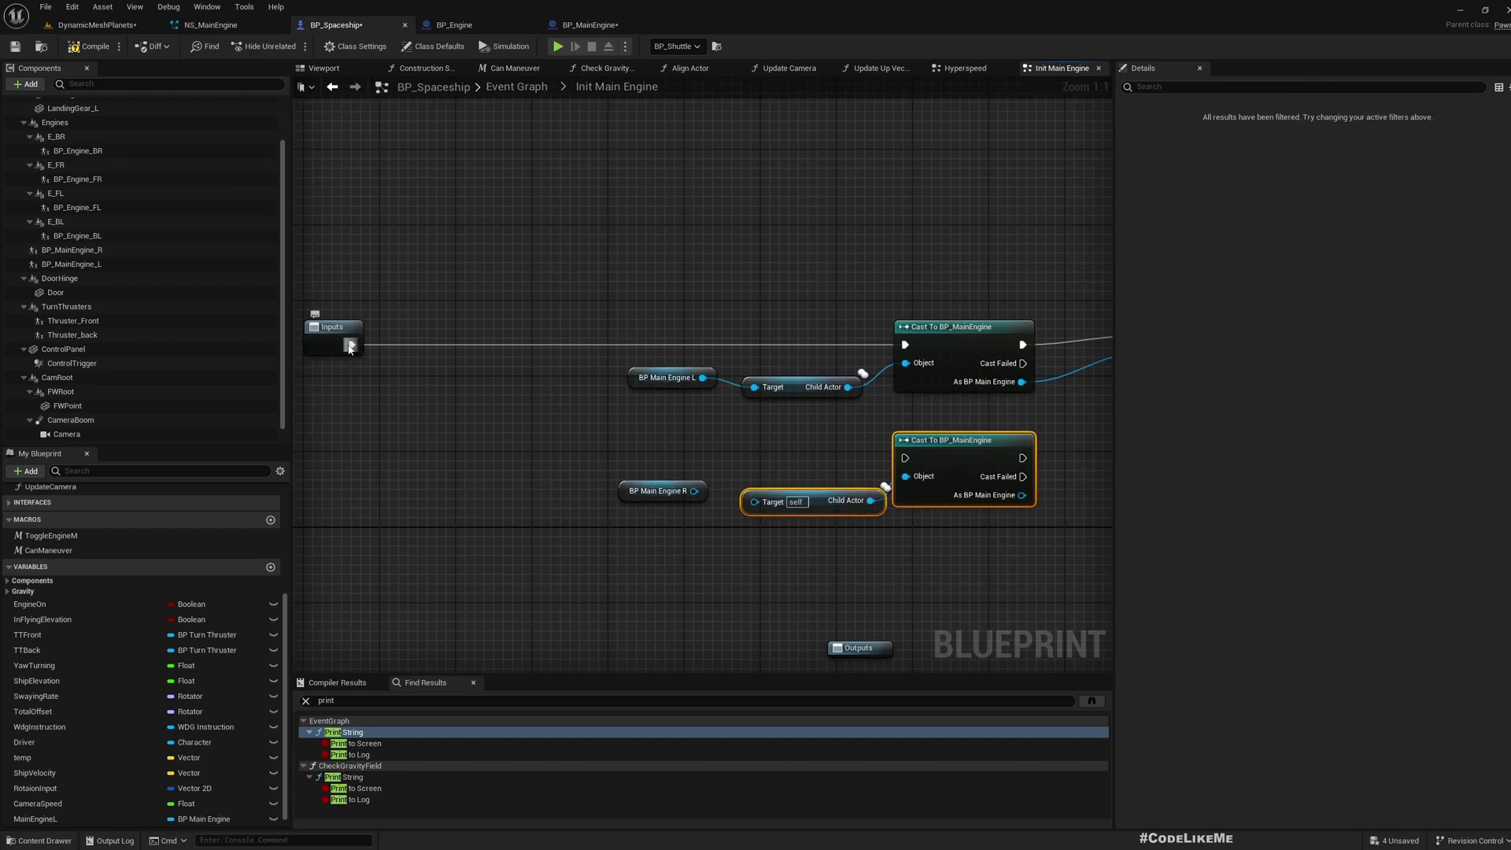
# Insert a Sequence node after Inputs, add a third output, and run the duplicated cast from Then 1.
pyautogui.moveTo(350, 347); pyautogui.dragTo(529, 347)
pyautogui.write('sequ')
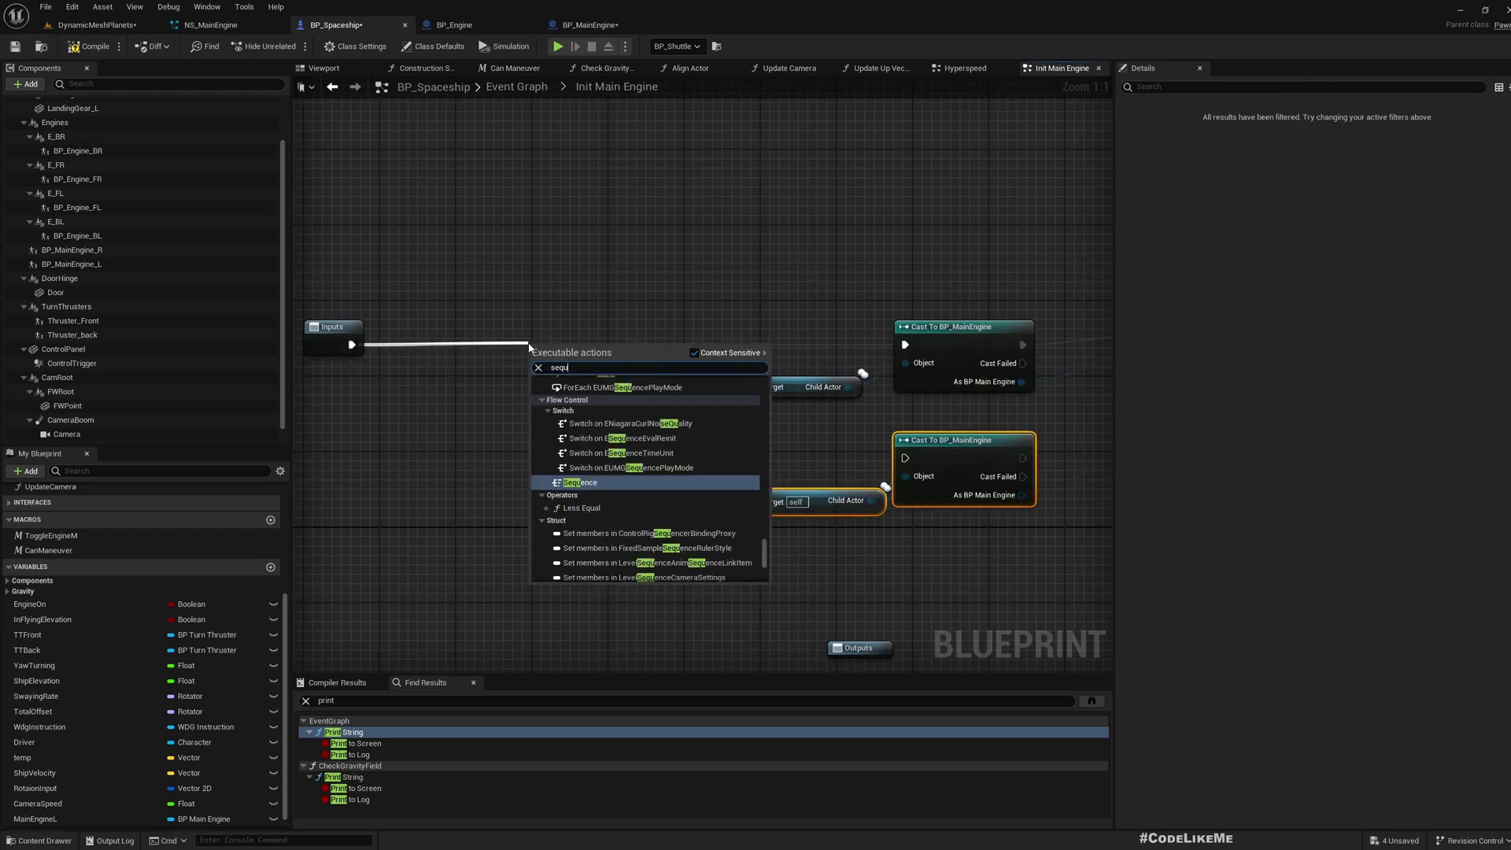
pyautogui.press('Return')
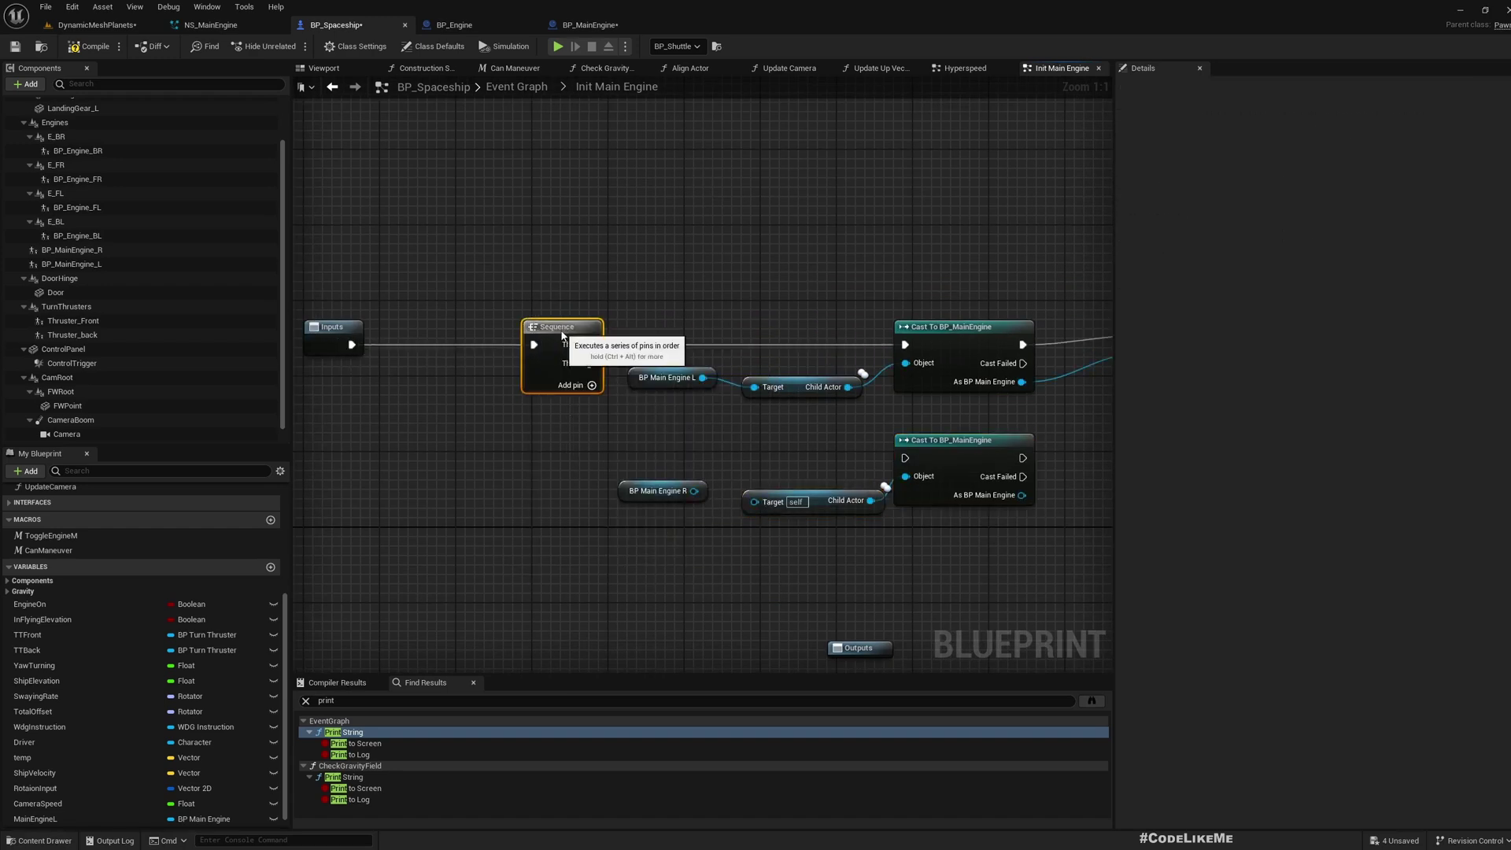
pyautogui.click(592, 404)
pyautogui.moveTo(591, 372); pyautogui.dragTo(905, 458)
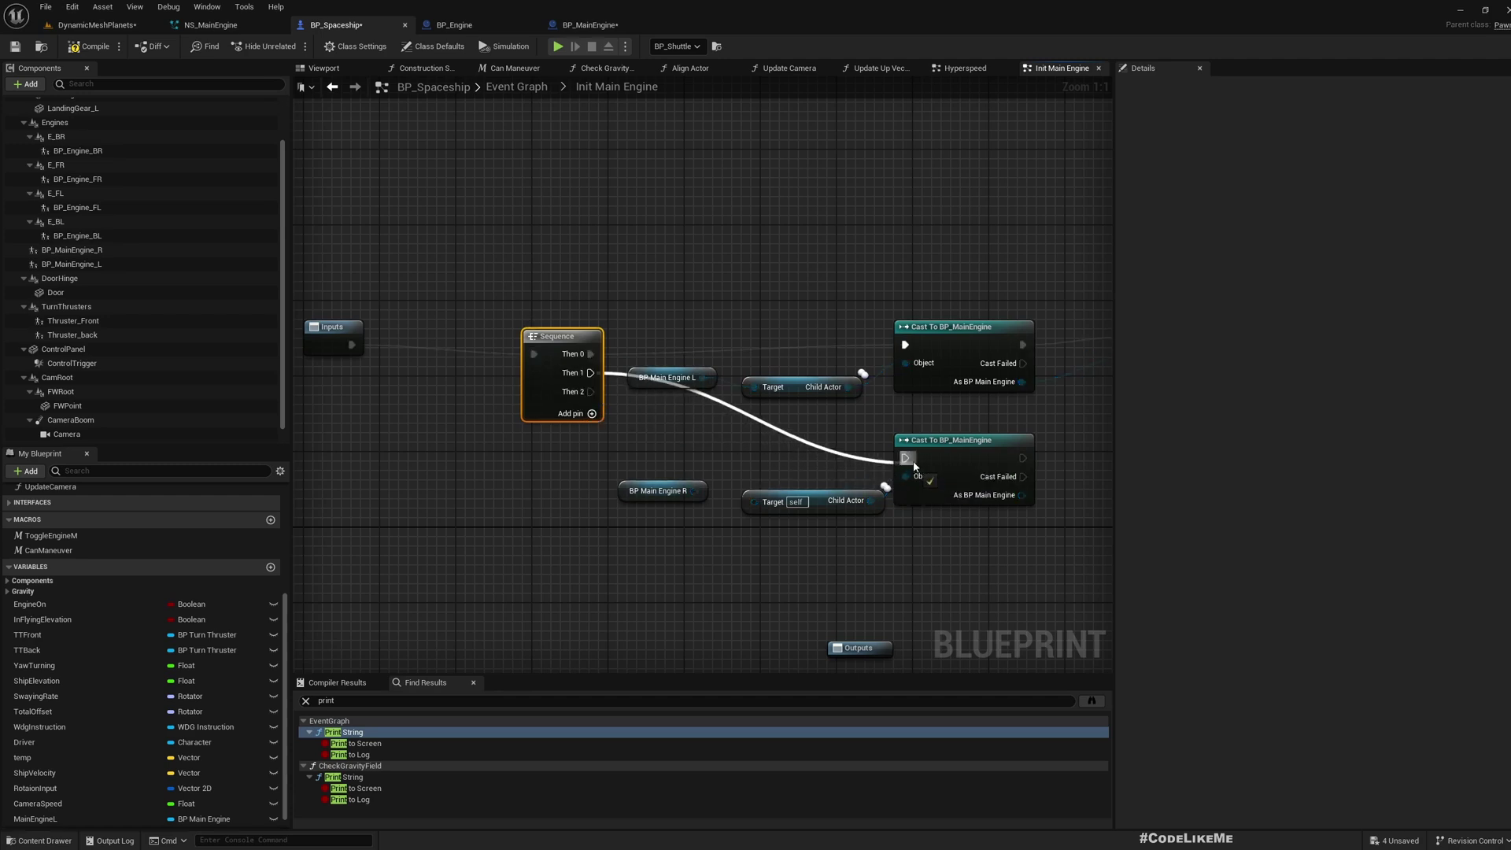
# Connect BP Main Engine R to the duplicated Child Actor node and promote the second cast's output to a MainEngineR variable.
pyautogui.moveTo(877, 546); pyautogui.dragTo(631, 389, button='right')
pyautogui.moveTo(659, 336); pyautogui.dragTo(713, 346)
pyautogui.moveTo(776, 377); pyautogui.dragTo(699, 403, button='right')
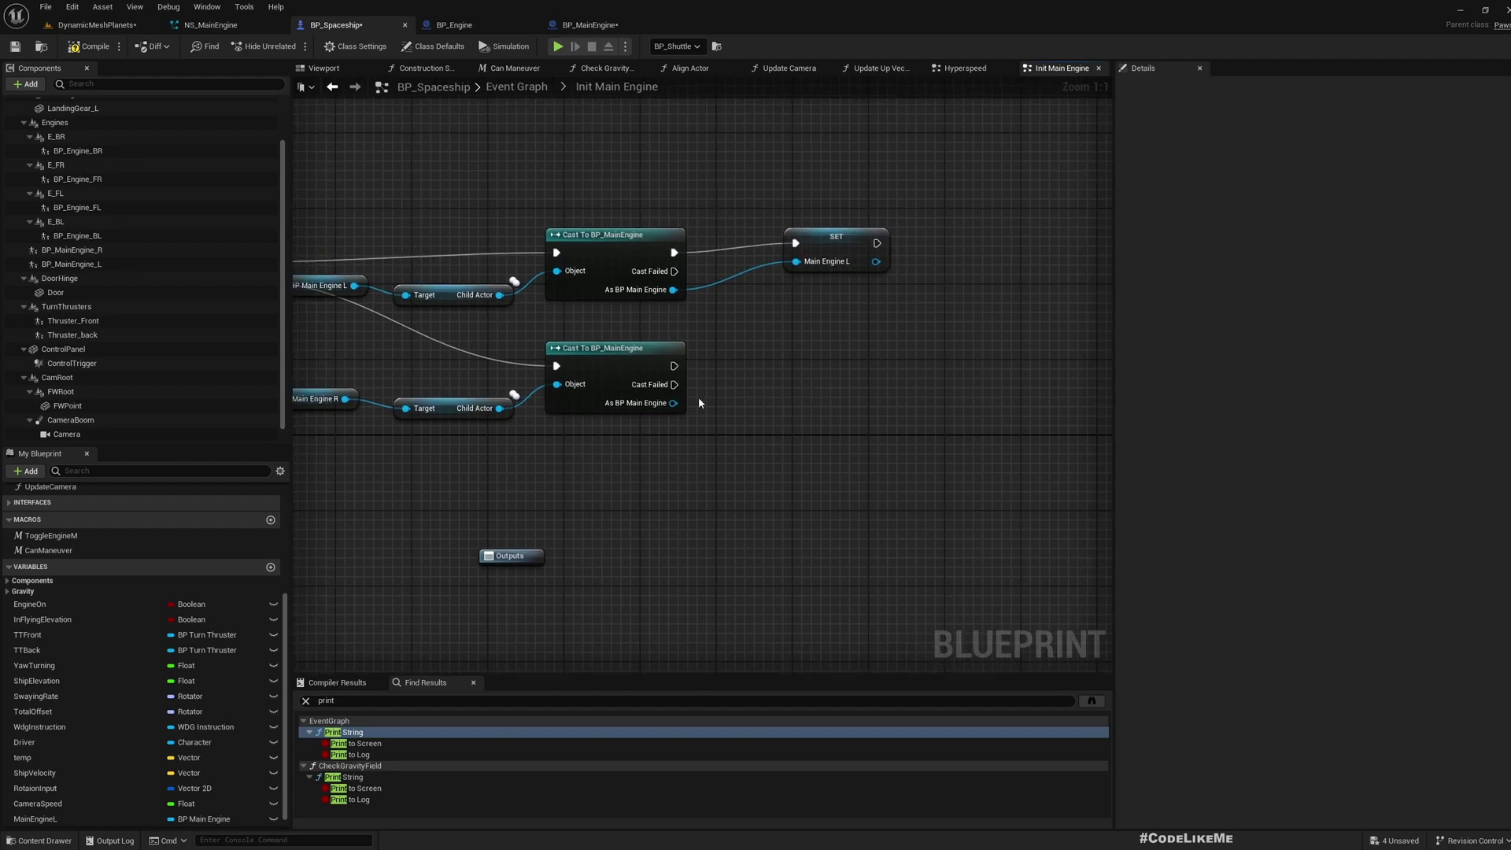
pyautogui.rightClick(678, 407)
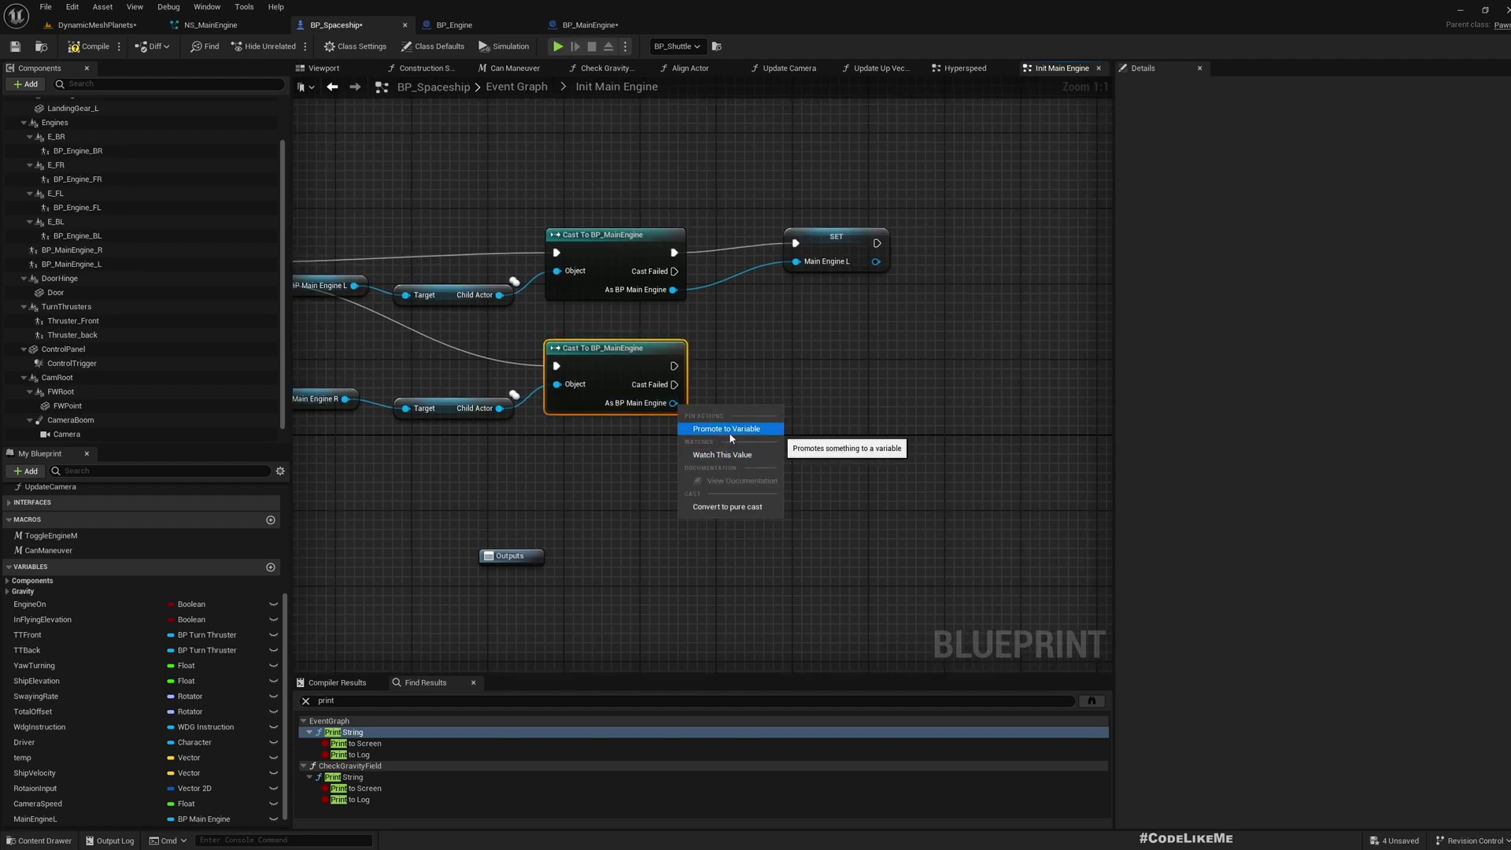
pyautogui.click(730, 431)
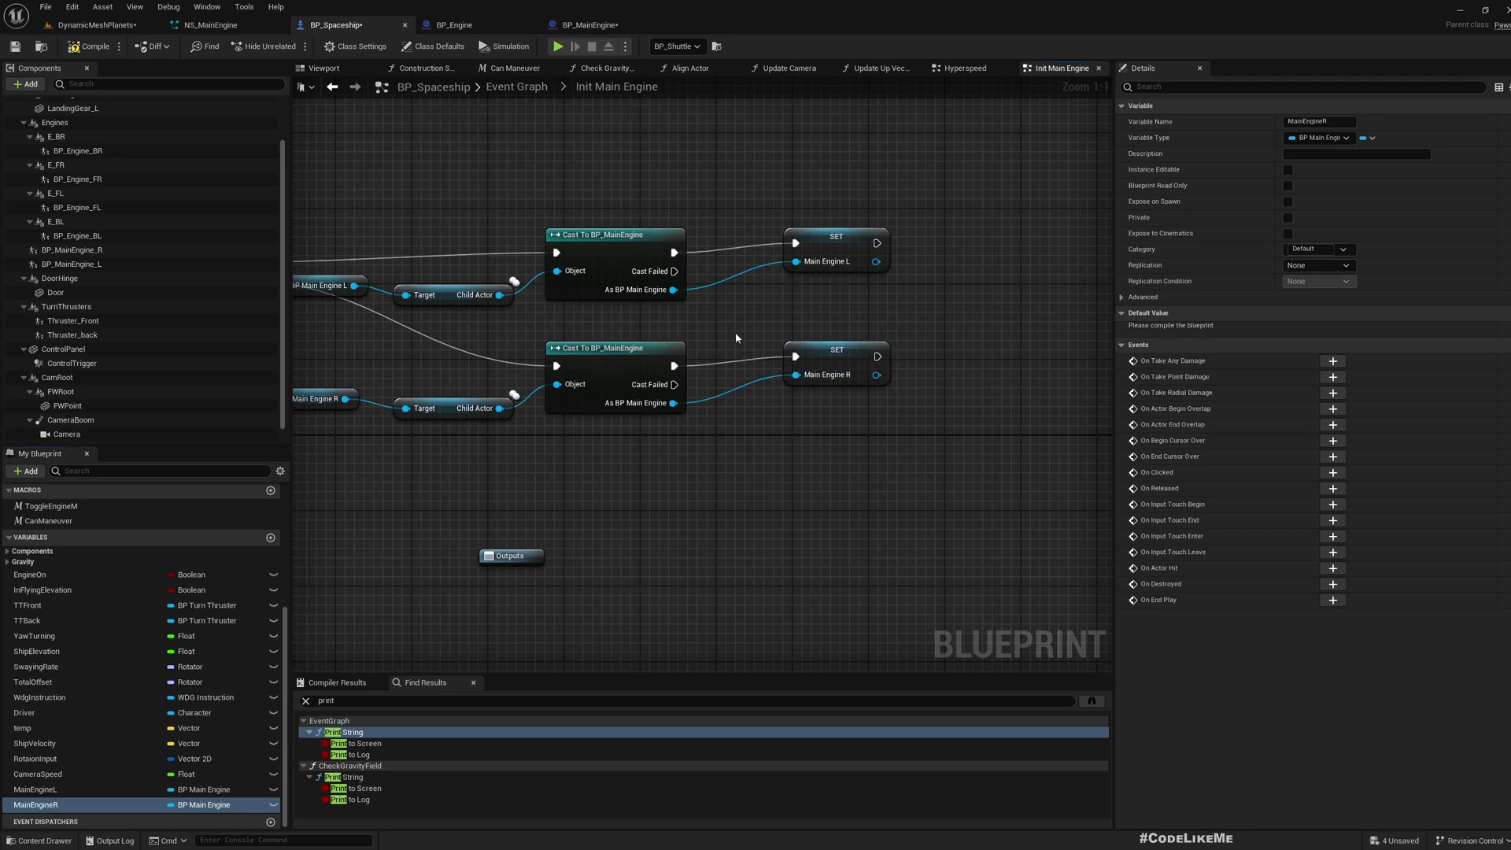
# Route the Sequence's Then 2 output to the Outputs node and straighten the upper row of execution connections.
pyautogui.moveTo(631, 337); pyautogui.dragTo(774, 329, button='right')
pyautogui.scroll(-1, 866, 344)
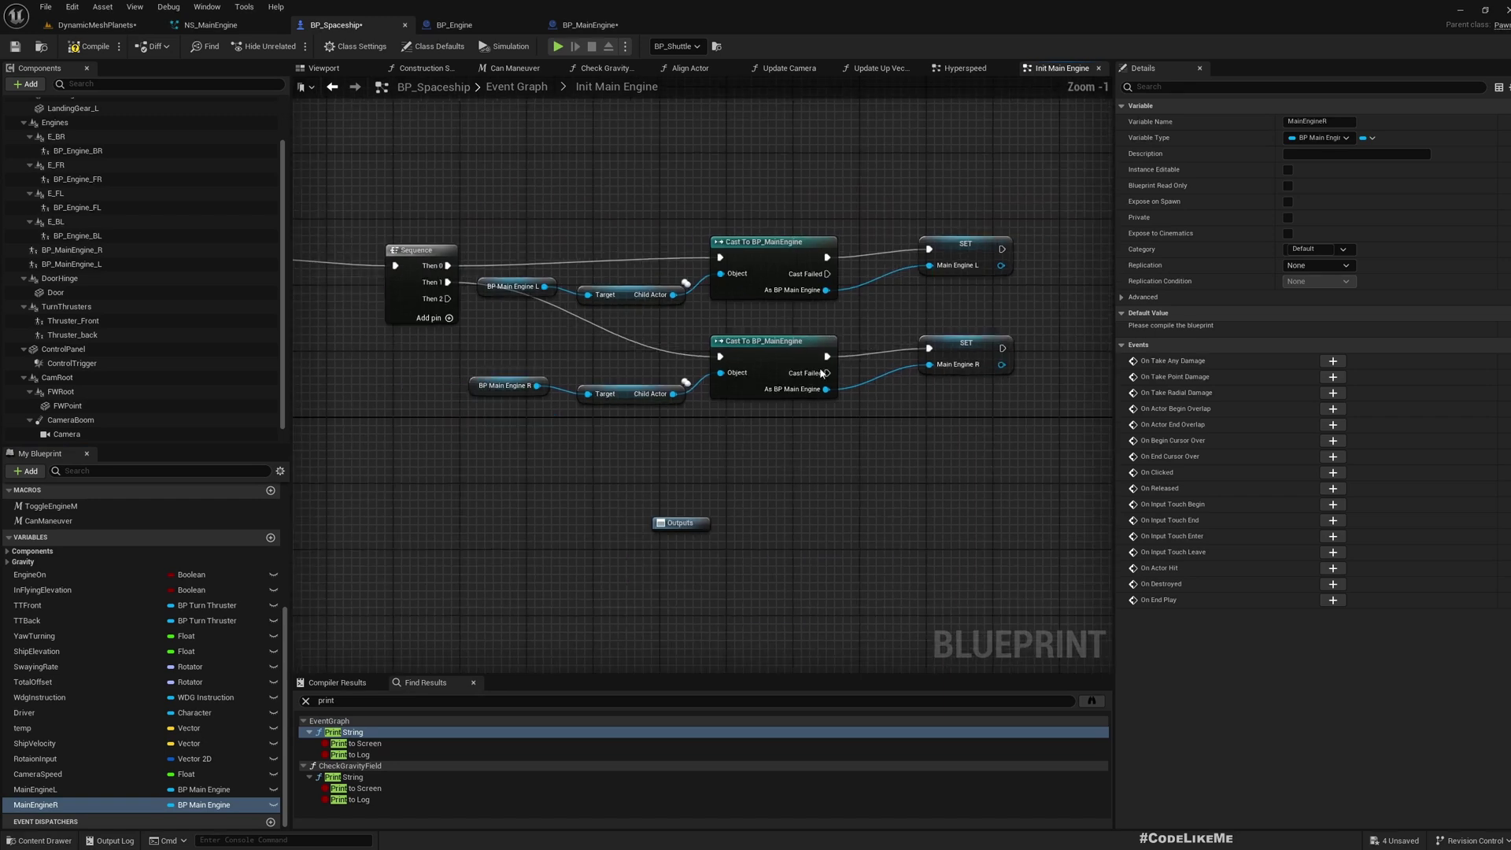
pyautogui.moveTo(448, 298); pyautogui.dragTo(681, 526)
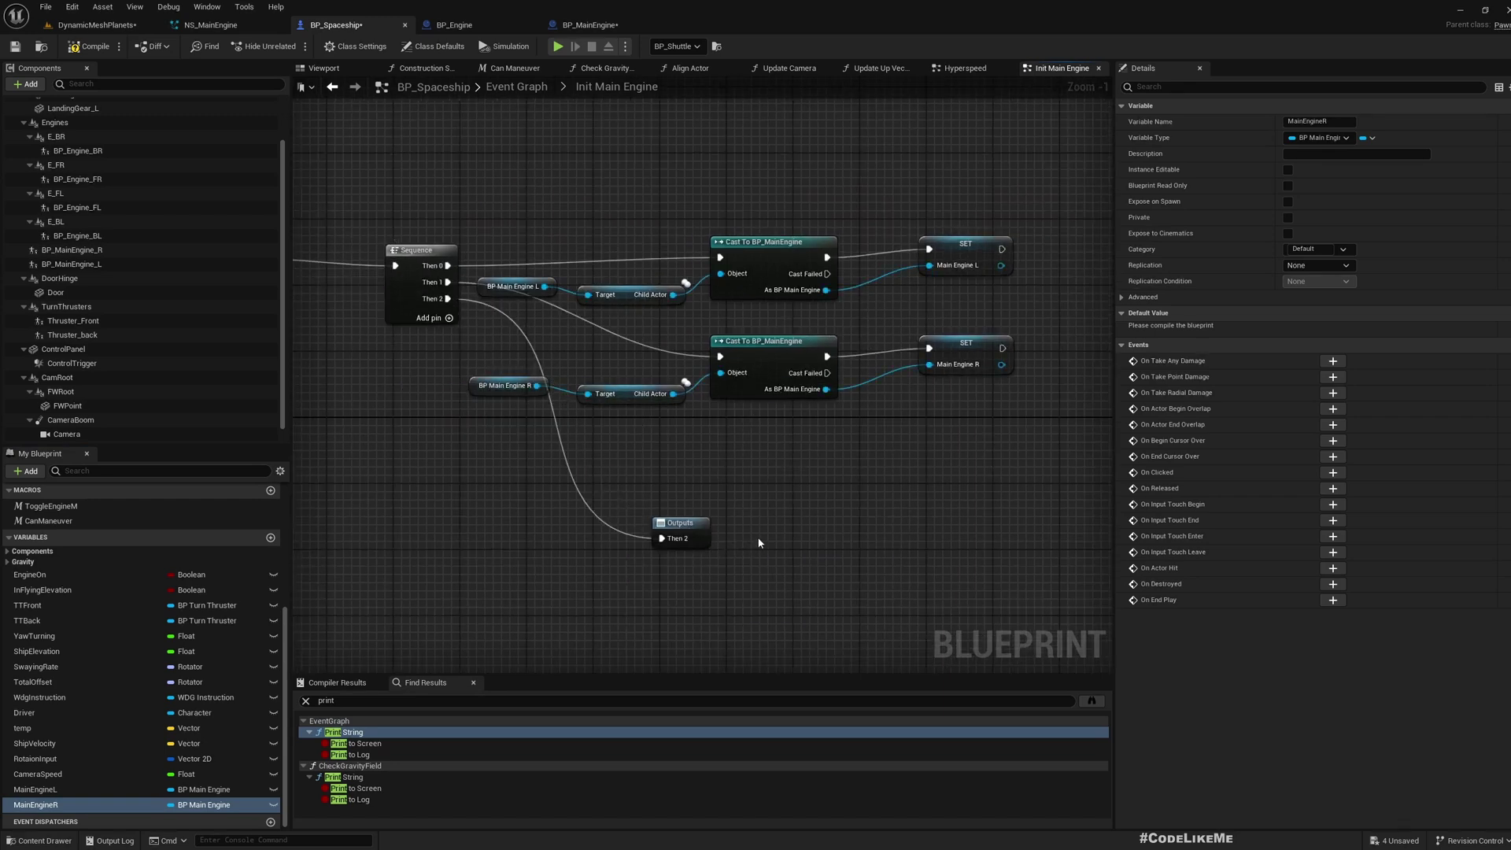
pyautogui.moveTo(692, 529); pyautogui.dragTo(752, 526, button='right')
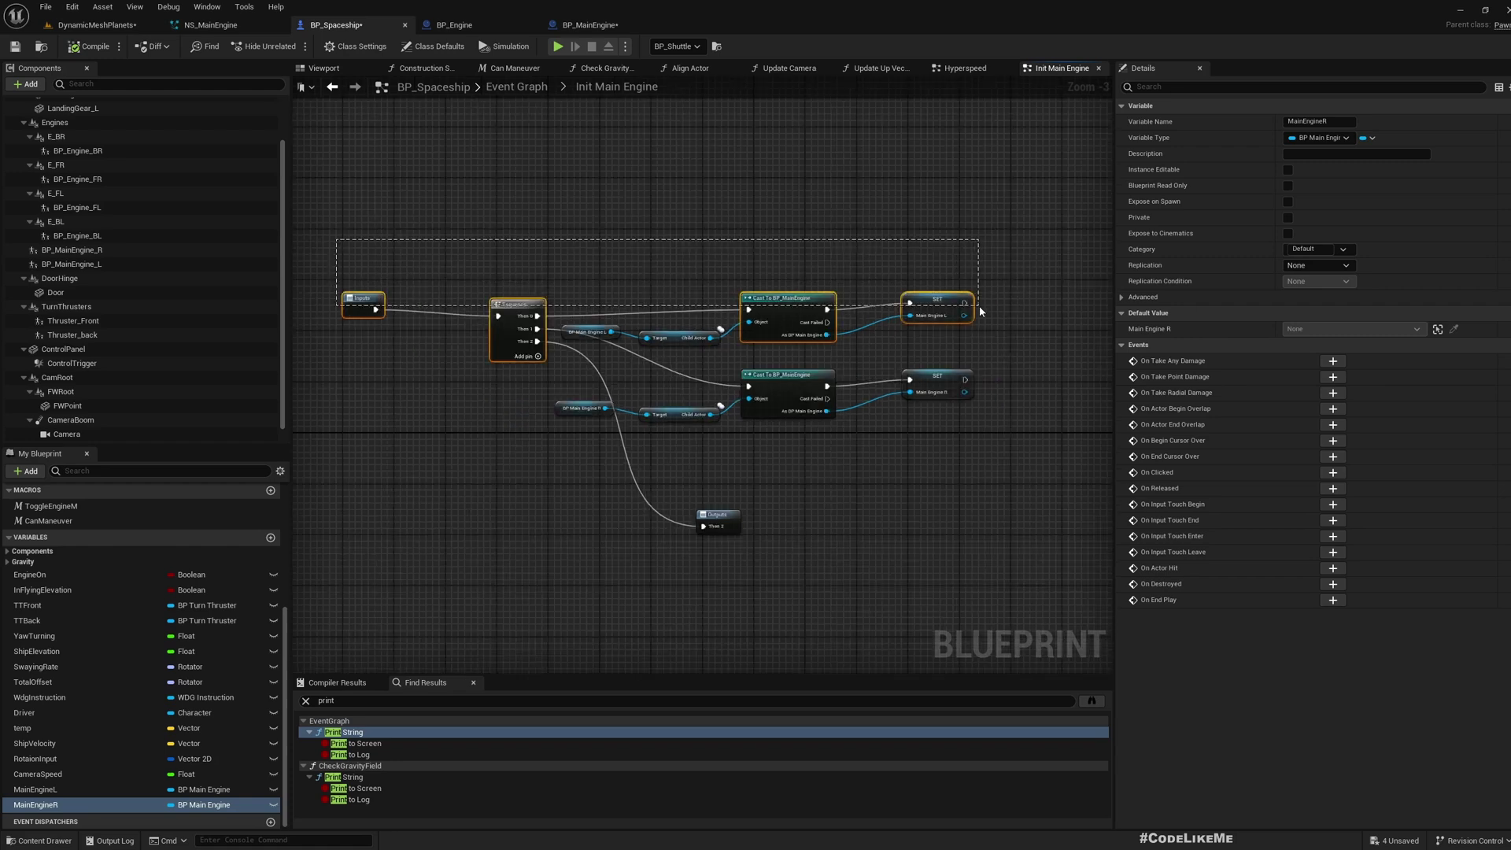
pyautogui.moveTo(331, 244); pyautogui.dragTo(979, 306)
pyautogui.press('q')
pyautogui.click(975, 301)
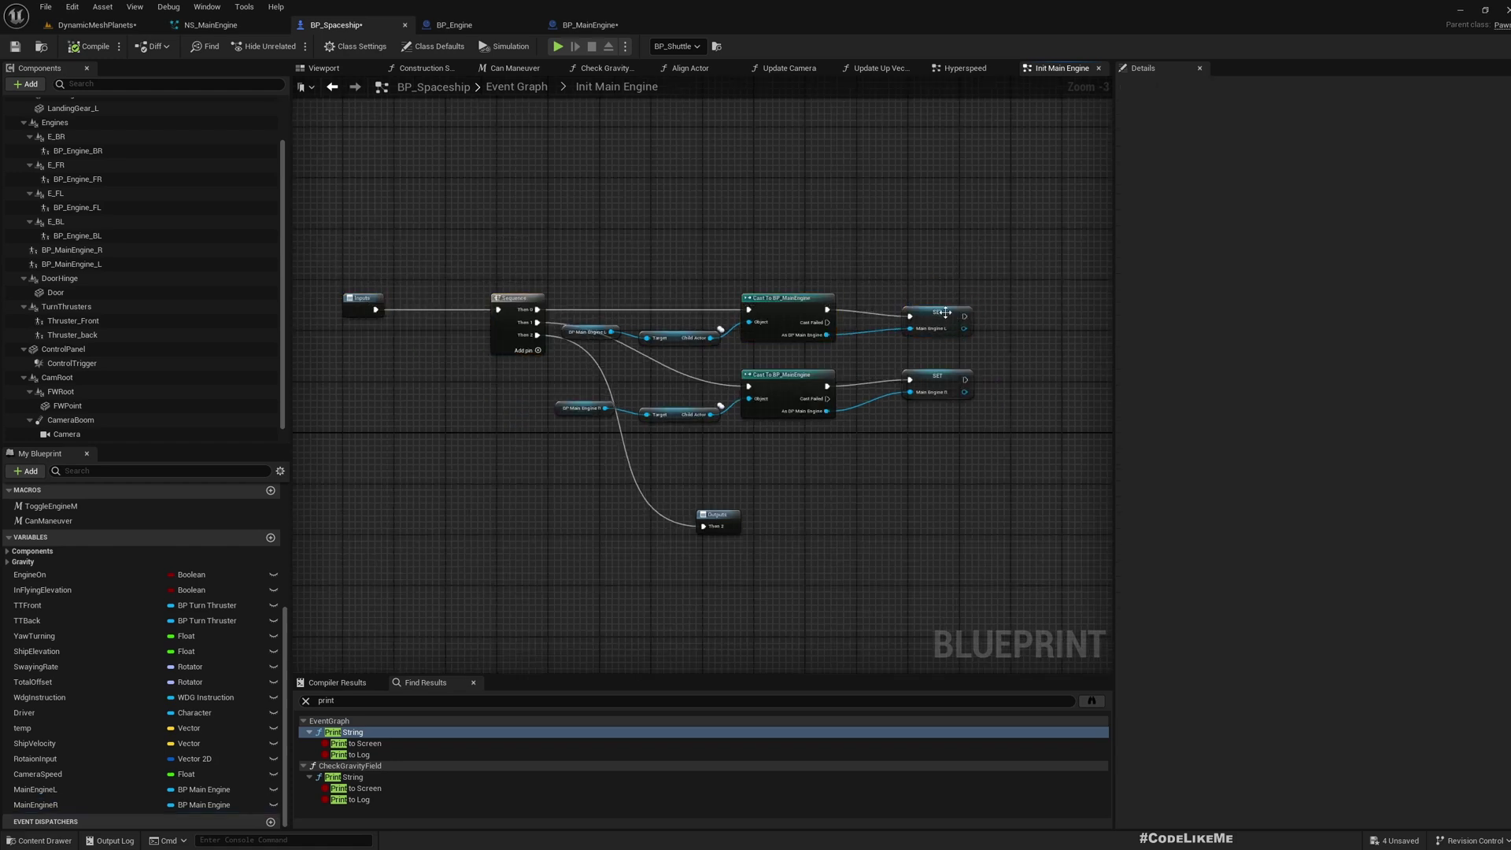
# Open the Hyperspeed graph and move the MoveShip node farther away from Move Component To.
pyautogui.click(961, 69)
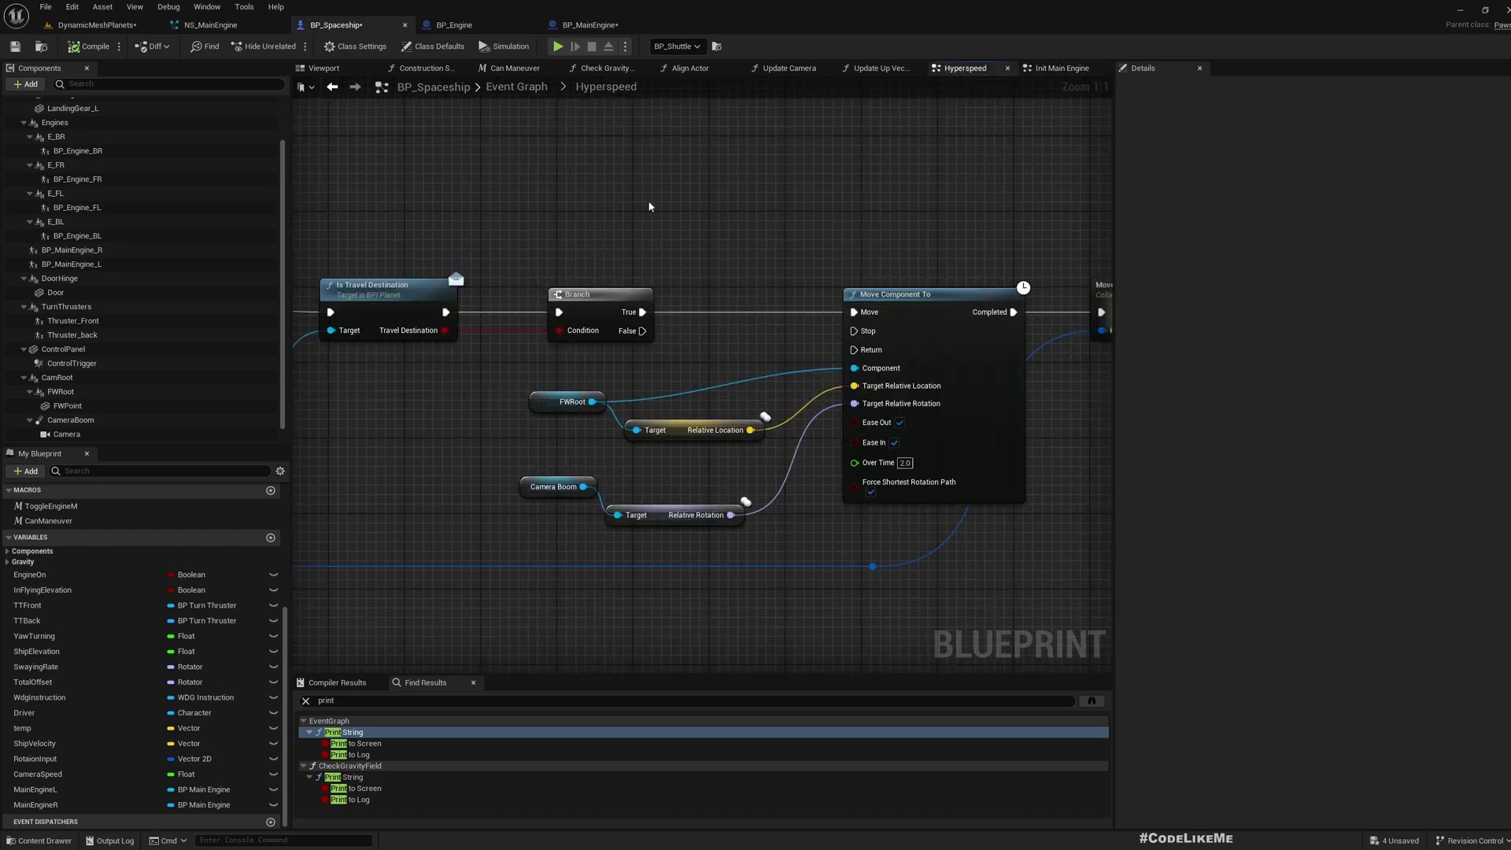
pyautogui.scroll(-4, 649, 206)
pyautogui.moveTo(591, 155); pyautogui.dragTo(1042, 163, button='right')
pyautogui.scroll(-1, 499, 280)
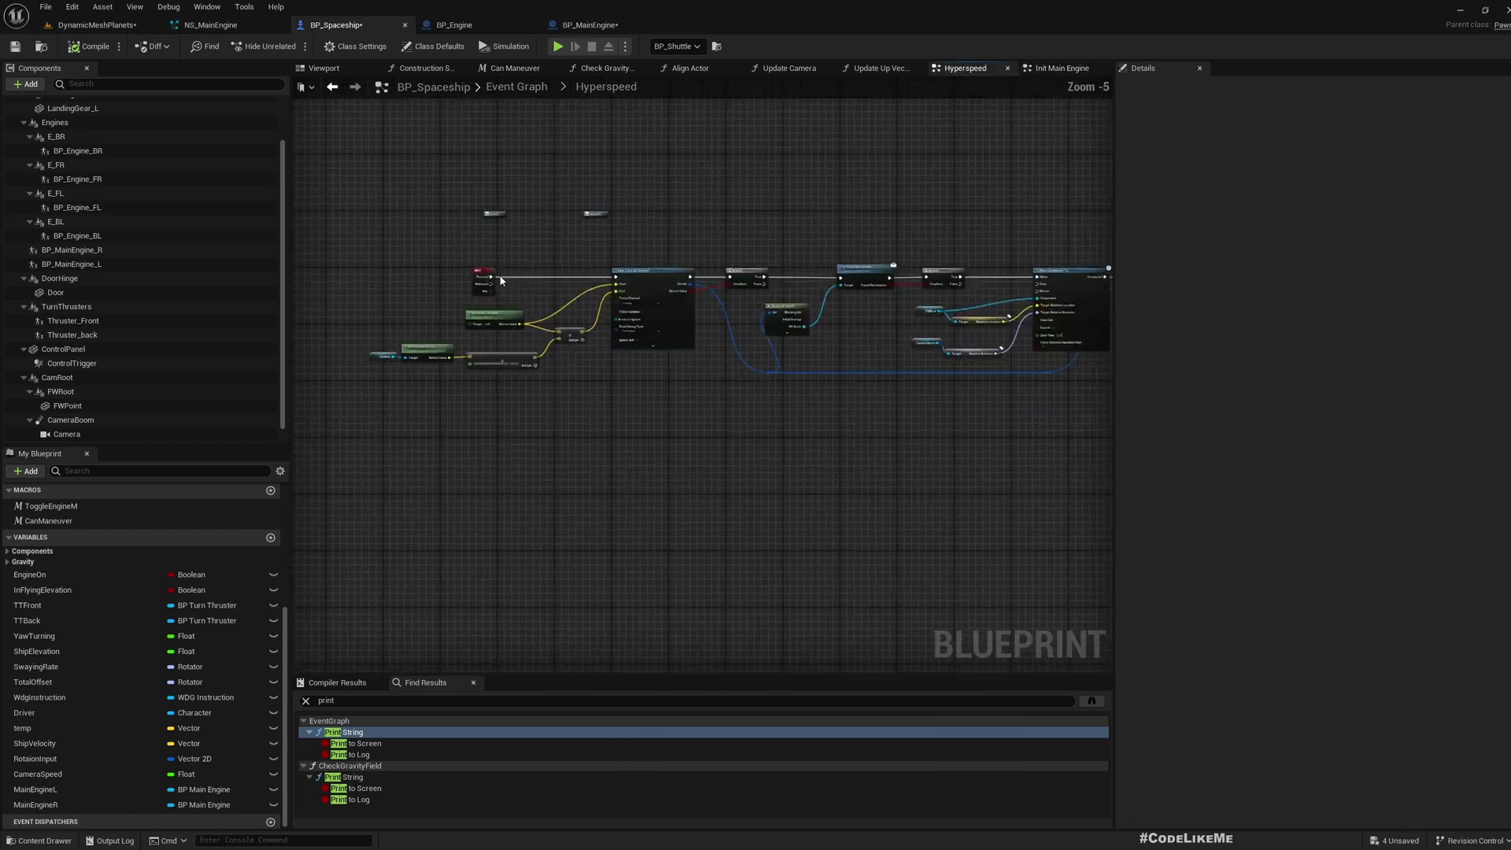
pyautogui.scroll(-1, 498, 279)
pyautogui.scroll(6, 908, 284)
pyautogui.moveTo(863, 347); pyautogui.dragTo(670, 348, button='right')
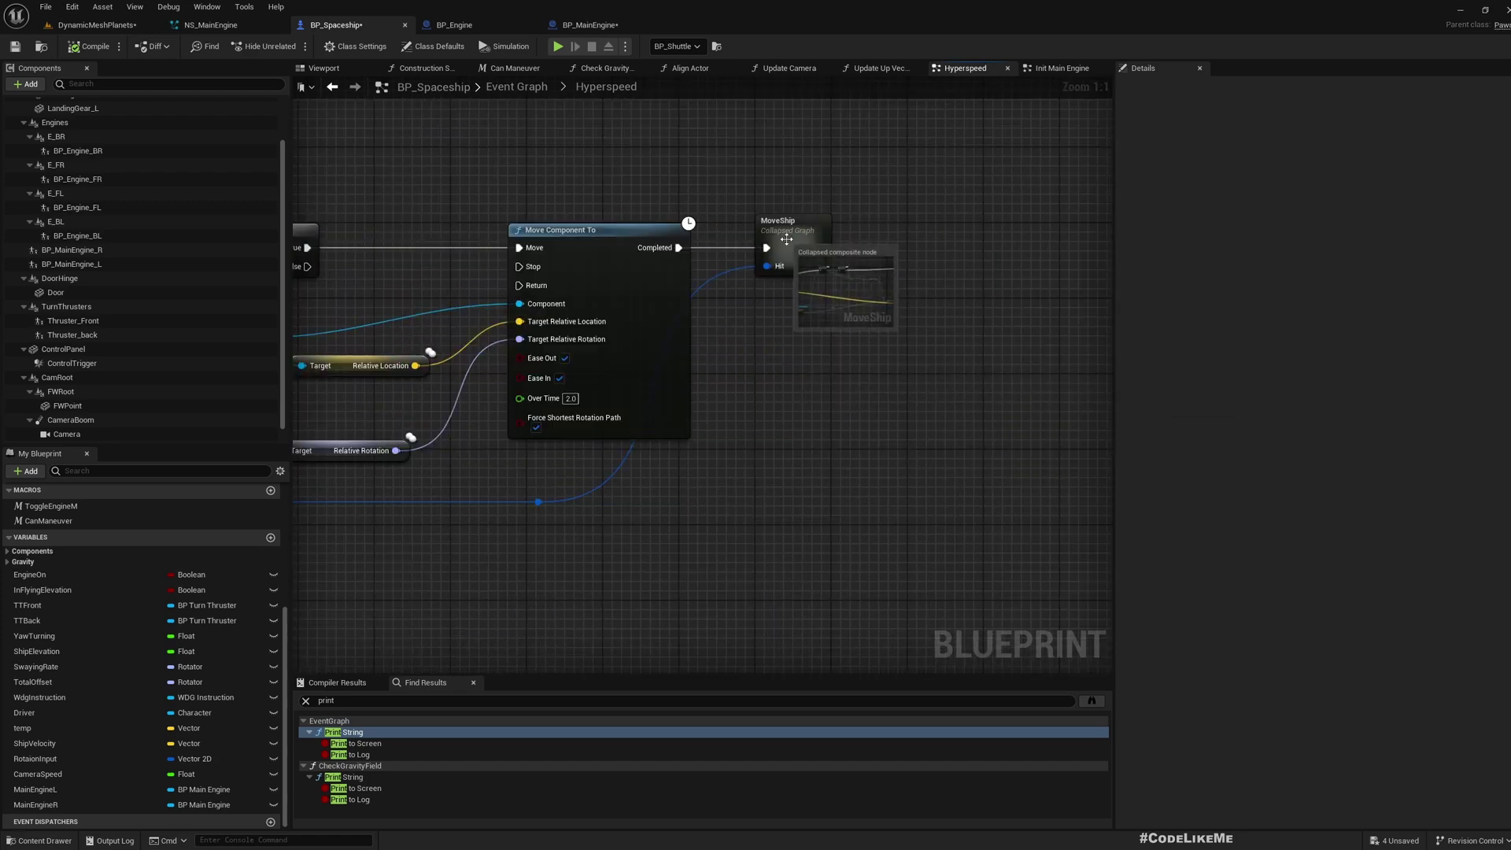
pyautogui.moveTo(786, 239); pyautogui.dragTo(983, 240)
pyautogui.scroll(-4, 979, 239)
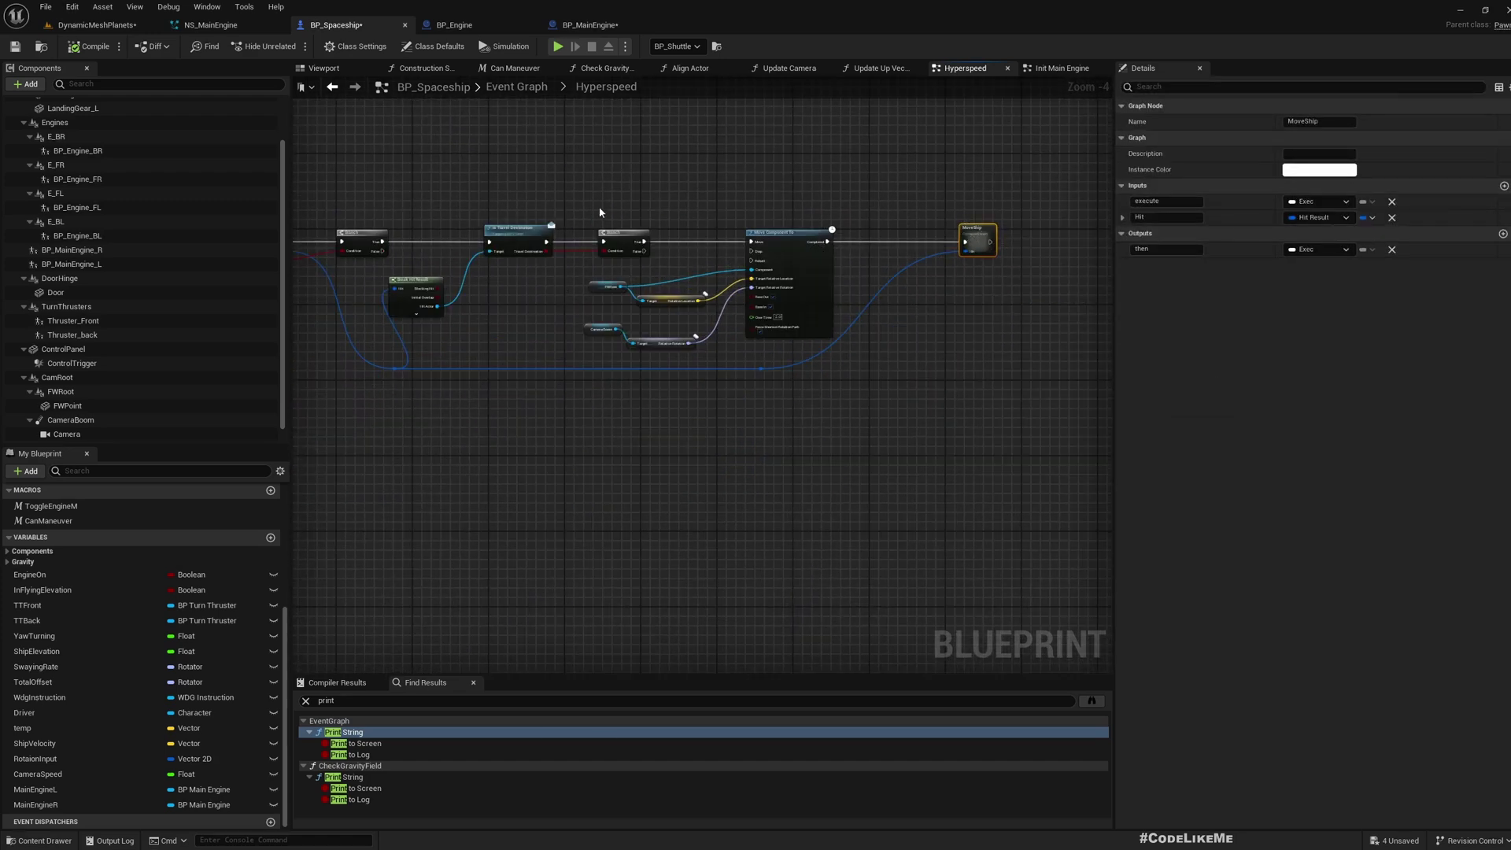
pyautogui.moveTo(997, 411); pyautogui.dragTo(1001, 413)
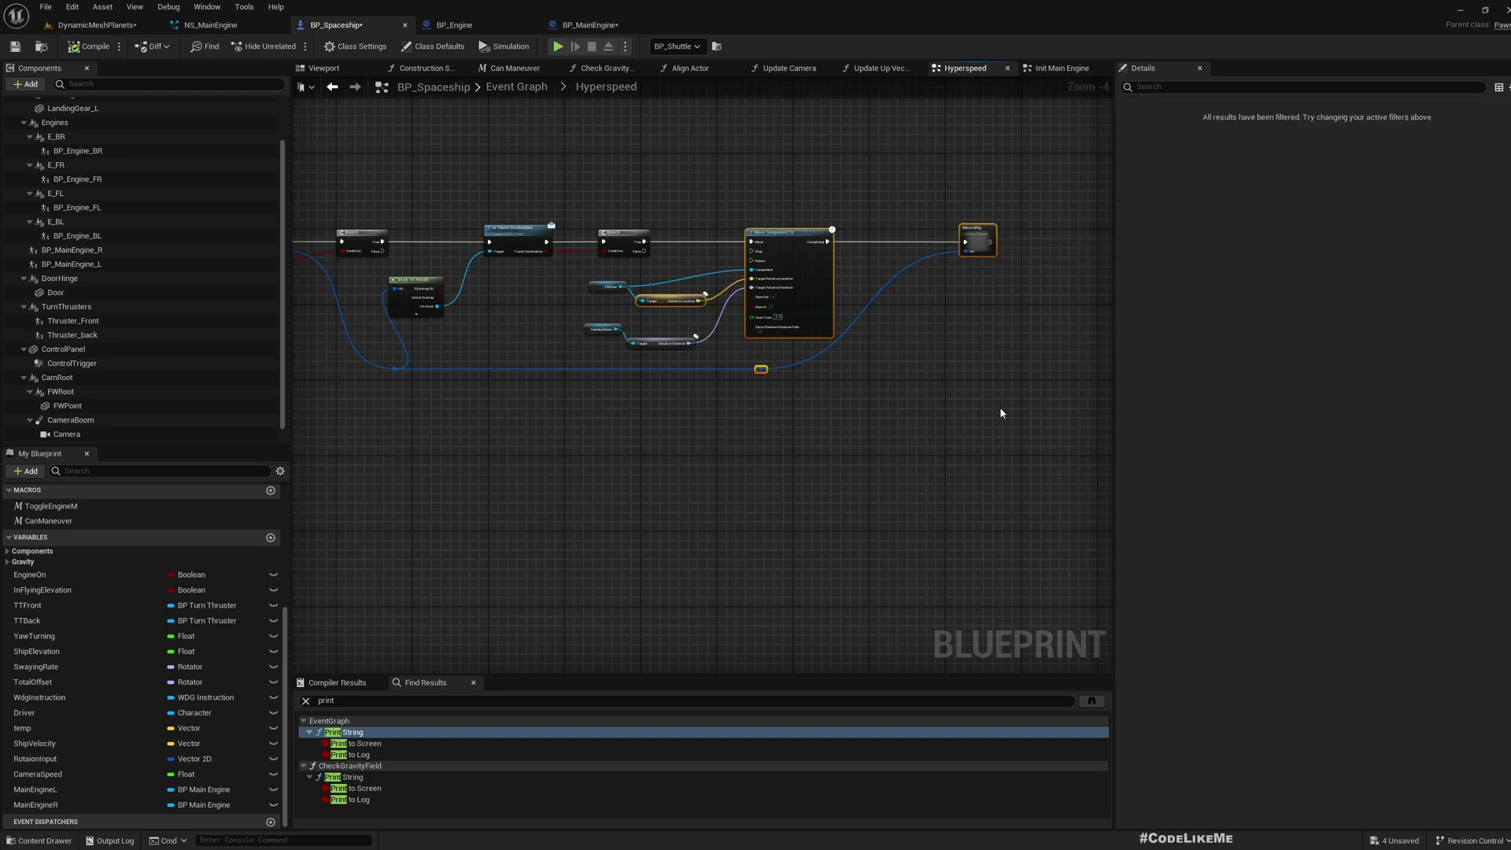
pyautogui.hotkey('ctrl', 'z')
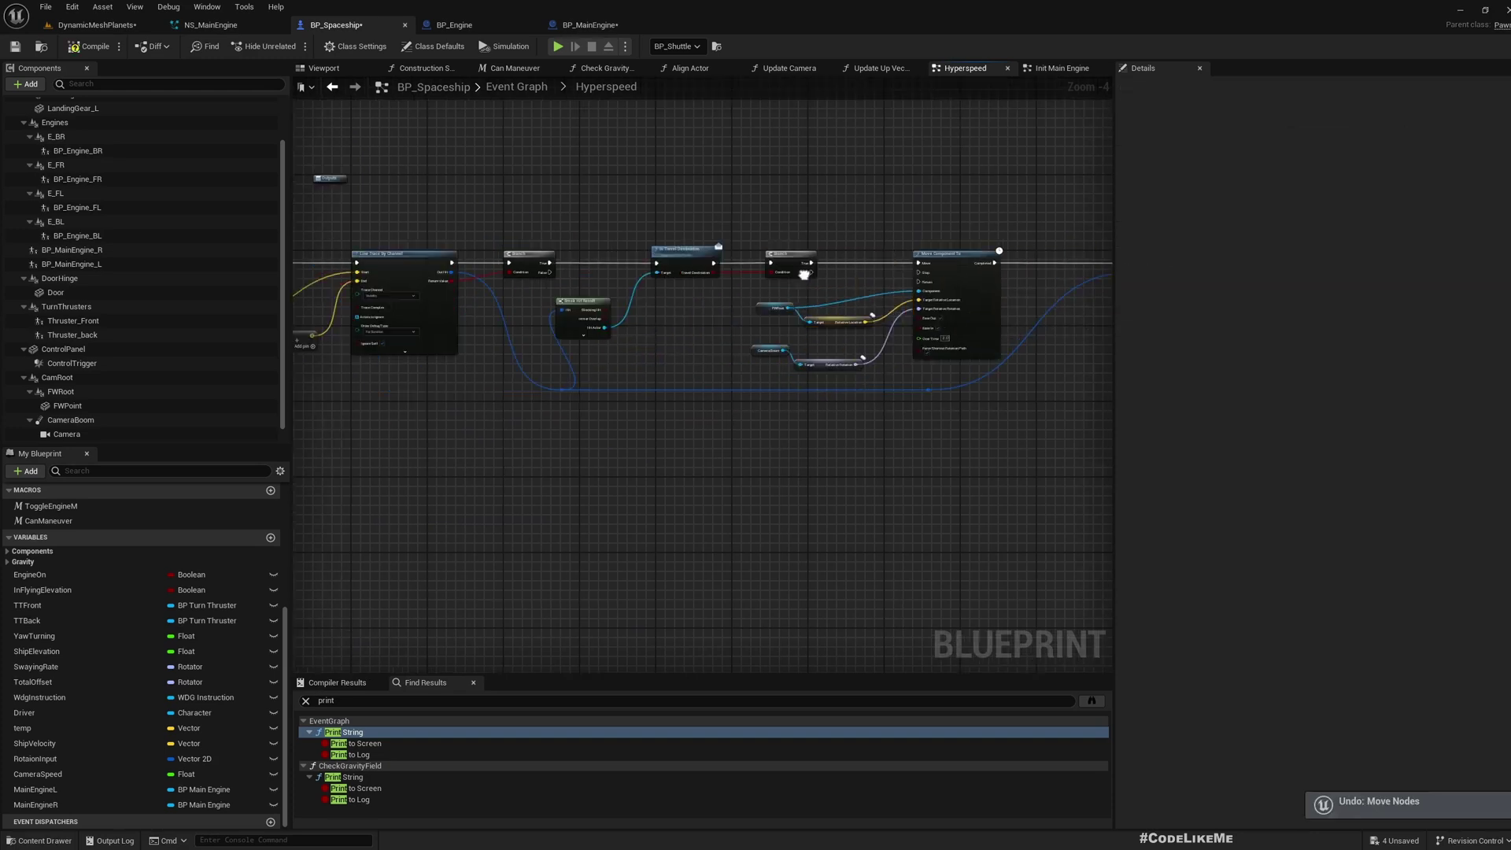
# Shift Move Component To, its FWRoot and Camera Boom input nodes, and MoveShip away from the preceding Branch to make room in the chain.
pyautogui.scroll(-2, 816, 239)
pyautogui.moveTo(788, 230); pyautogui.dragTo(897, 307)
pyautogui.scroll(3, 838, 243)
pyautogui.moveTo(800, 245); pyautogui.dragTo(757, 248)
pyautogui.click(940, 224)
pyautogui.moveTo(839, 282); pyautogui.dragTo(463, 301, button='right')
pyautogui.scroll(2, 630, 307)
pyautogui.scroll(-4, 695, 310)
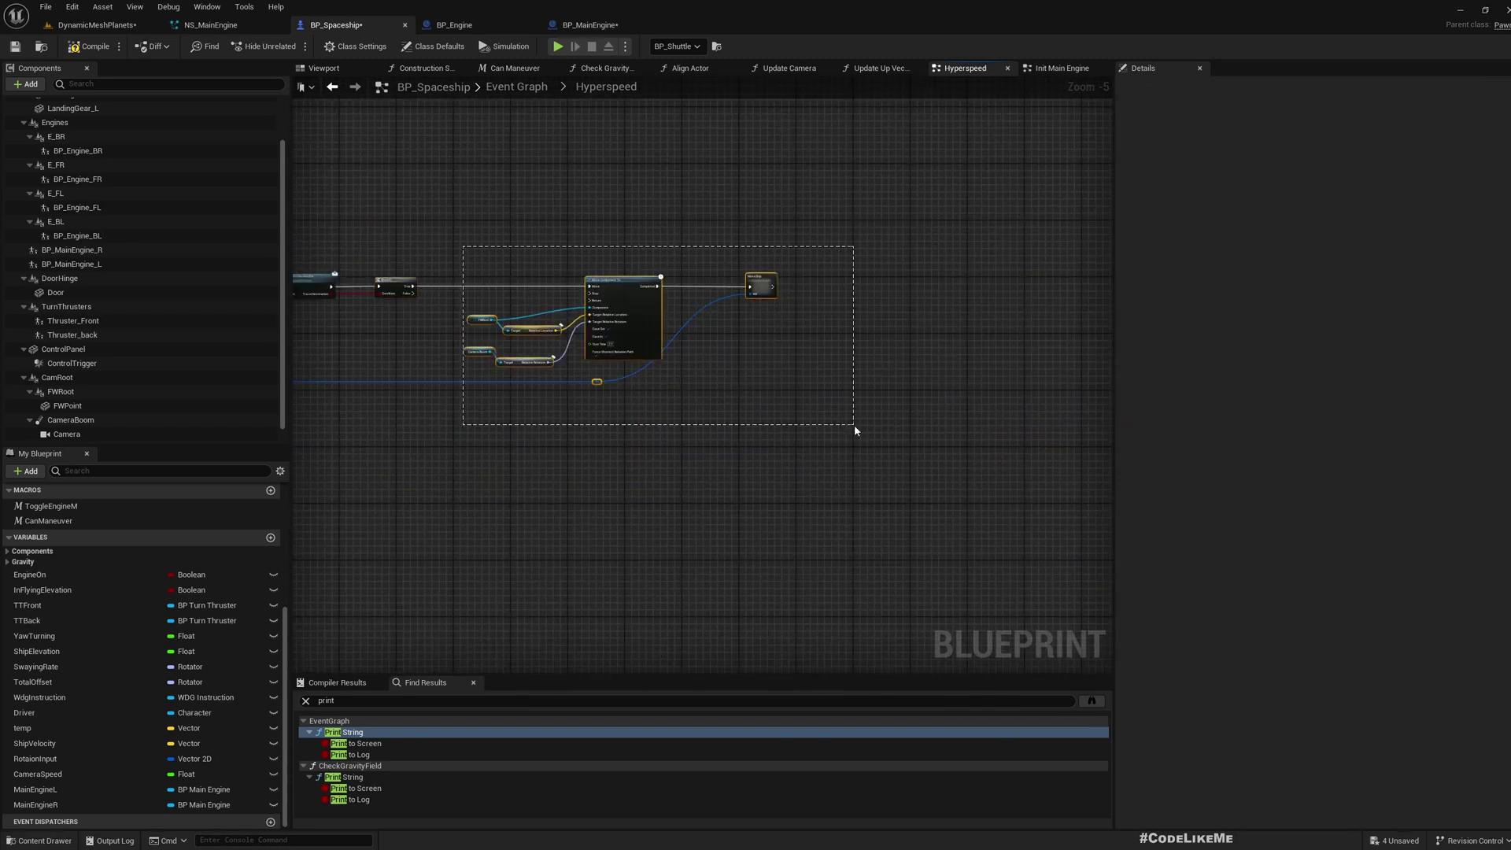
pyautogui.moveTo(855, 431); pyautogui.dragTo(856, 431)
pyautogui.scroll(4, 514, 340)
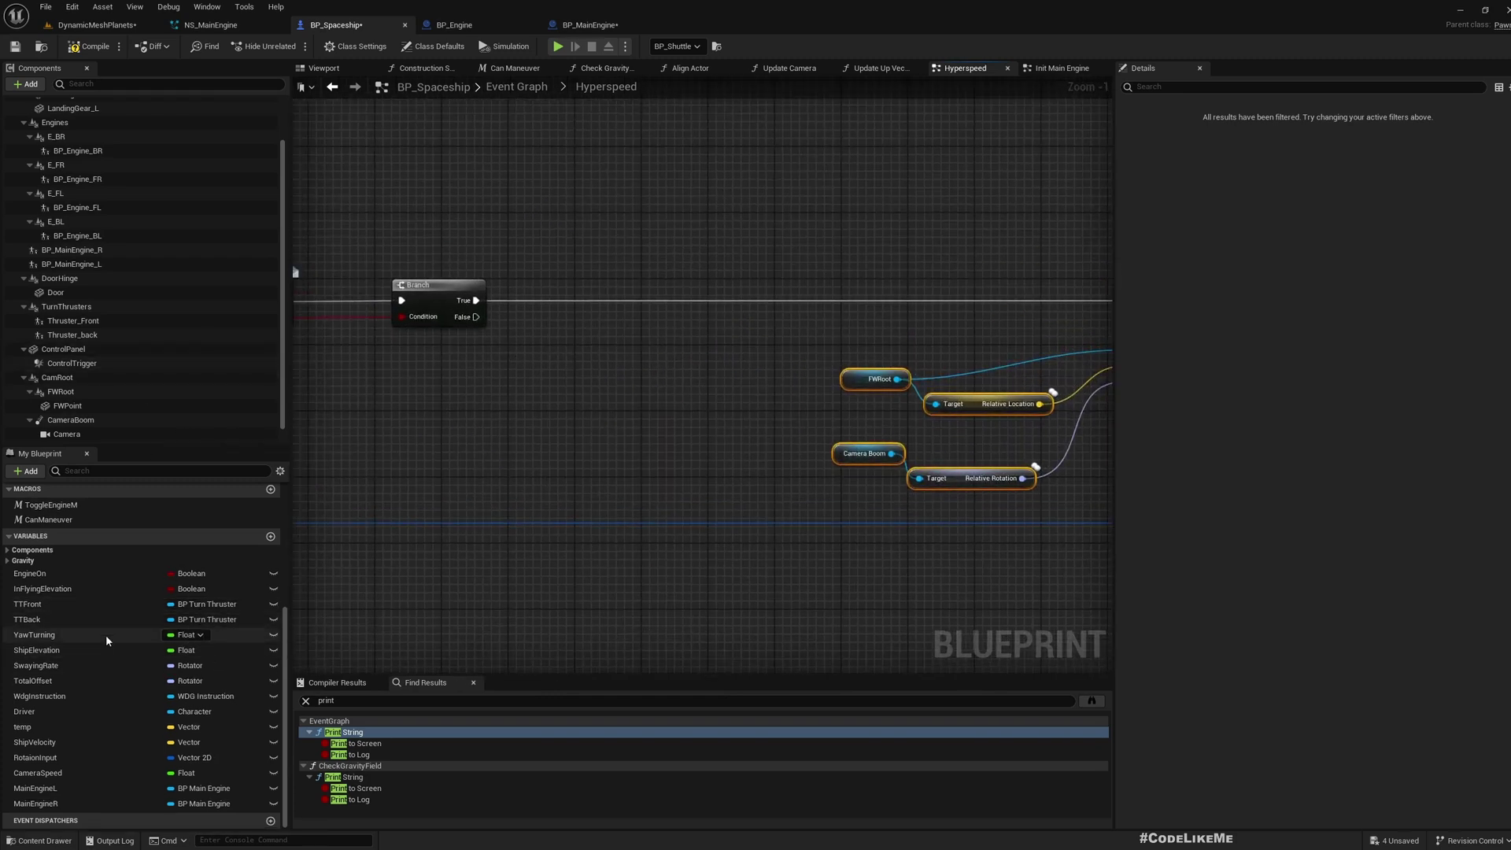
# Add getter nodes for the MainEngineL and MainEngineR variables in the gap after the Branch.
pyautogui.click(34, 789)
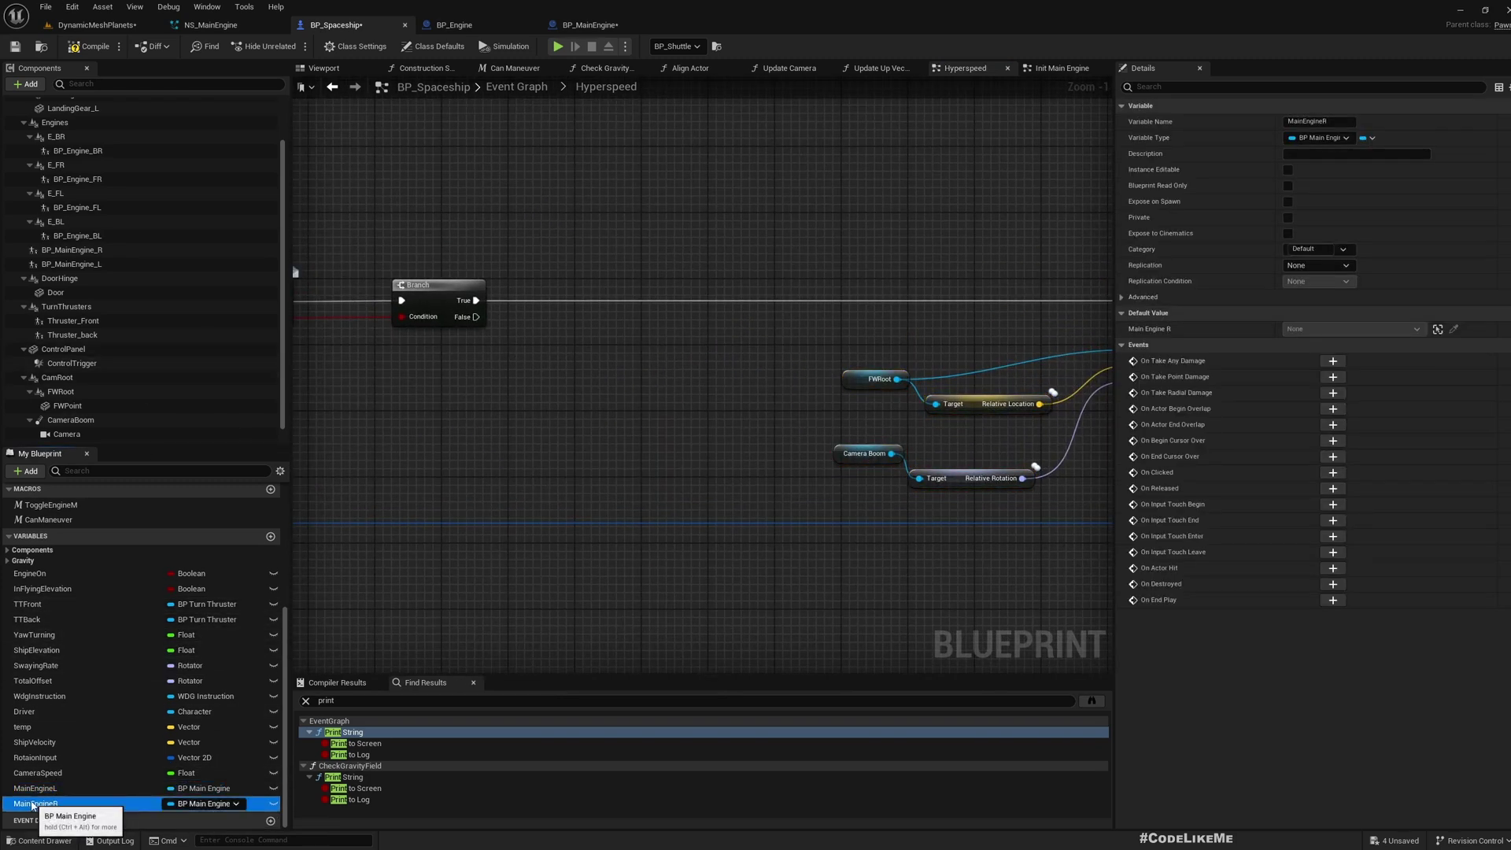
pyautogui.moveTo(33, 789); pyautogui.dragTo(615, 361)
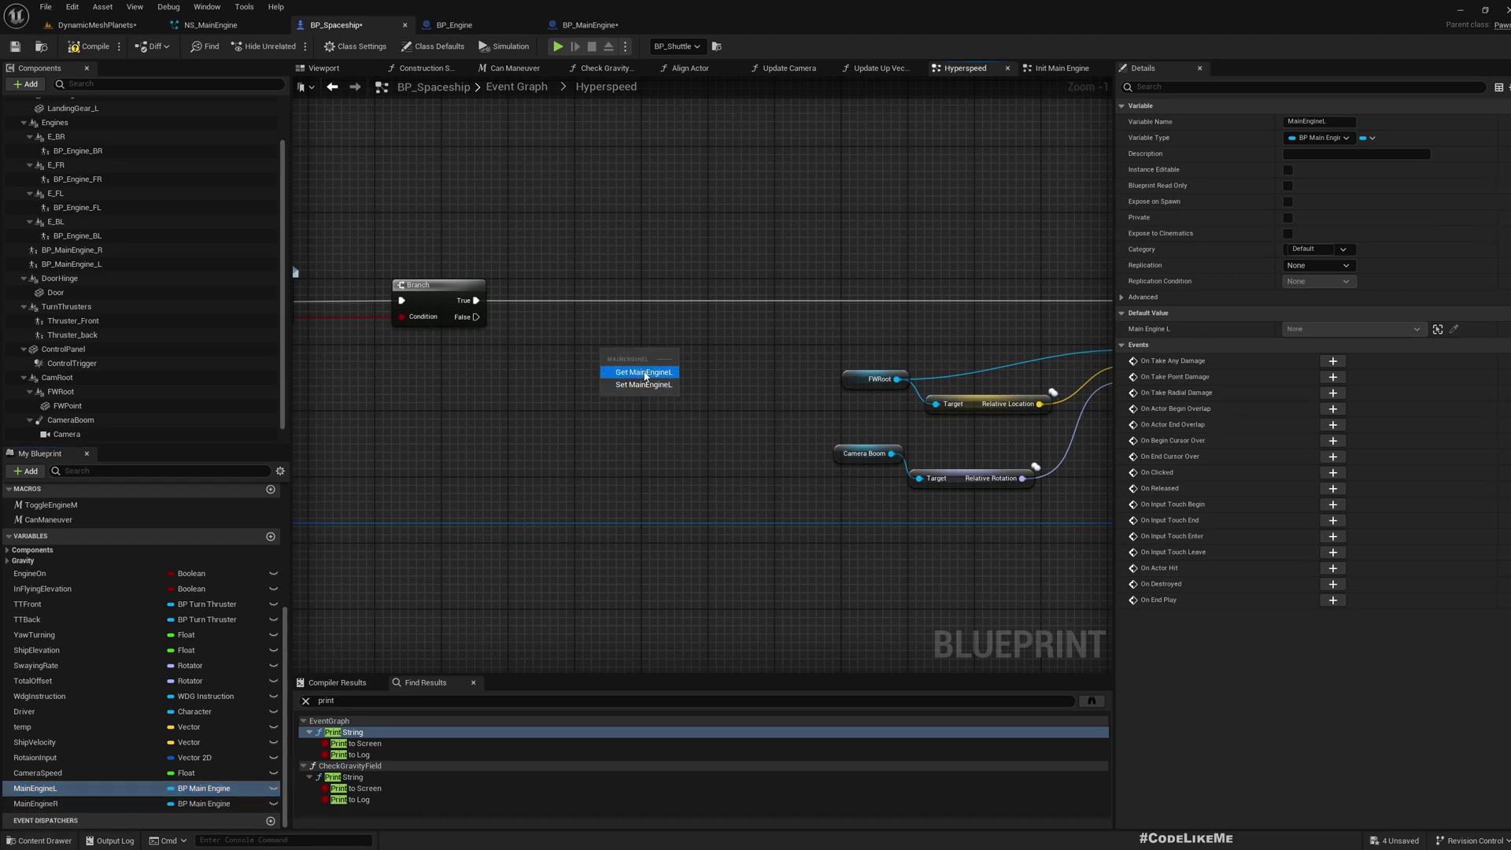
pyautogui.click(639, 366)
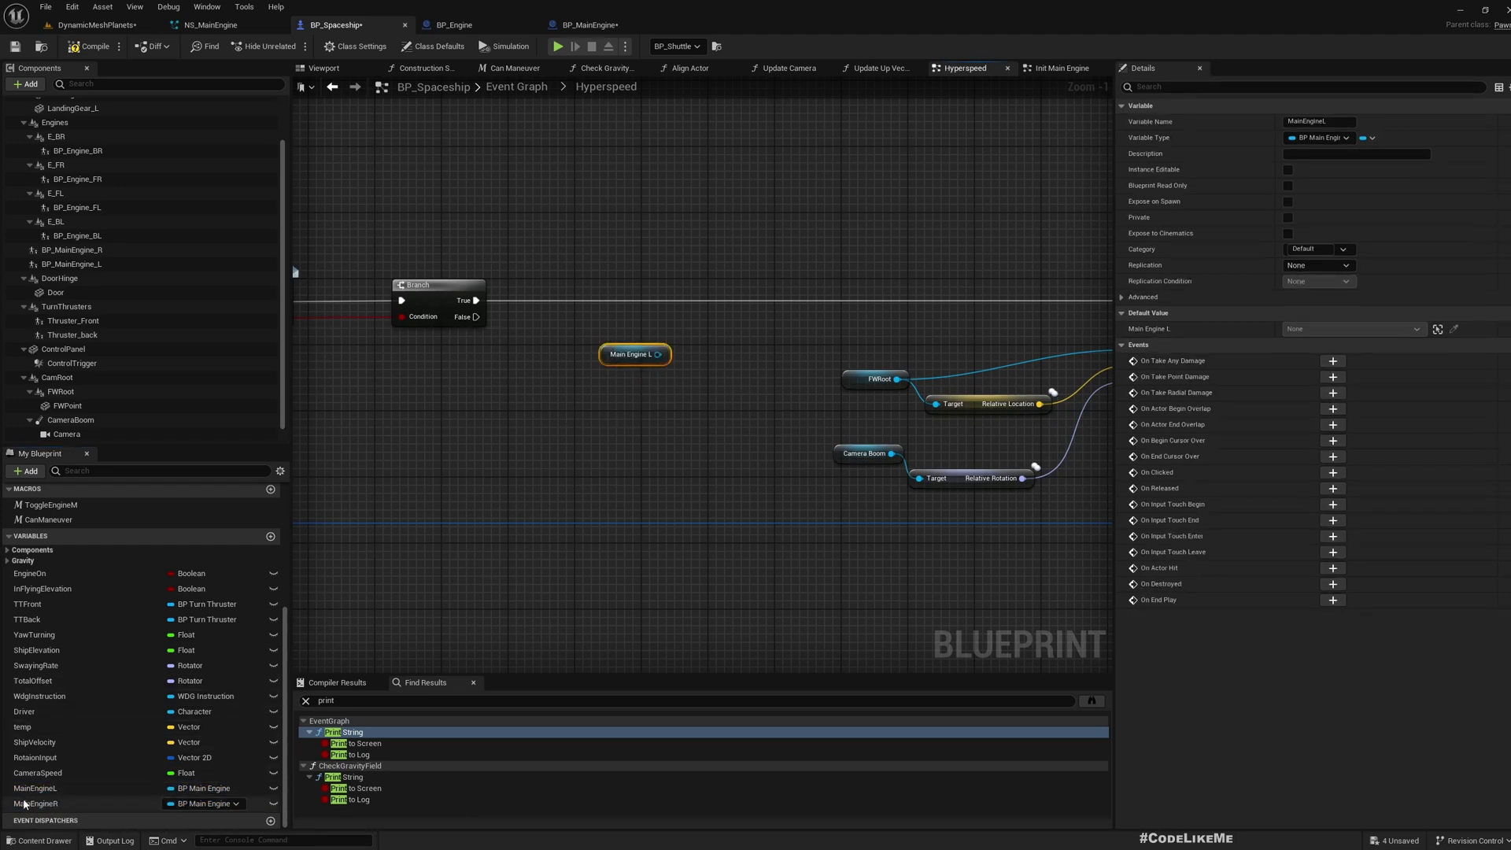
pyautogui.moveTo(23, 804); pyautogui.dragTo(673, 436)
pyautogui.moveTo(603, 379); pyautogui.dragTo(707, 335)
pyautogui.click(634, 395)
# Add a Set Particle Length call targeting both Main Engine L and Main Engine R with Length 1.0, and compile the blueprint.
pyautogui.scroll(1, 689, 360)
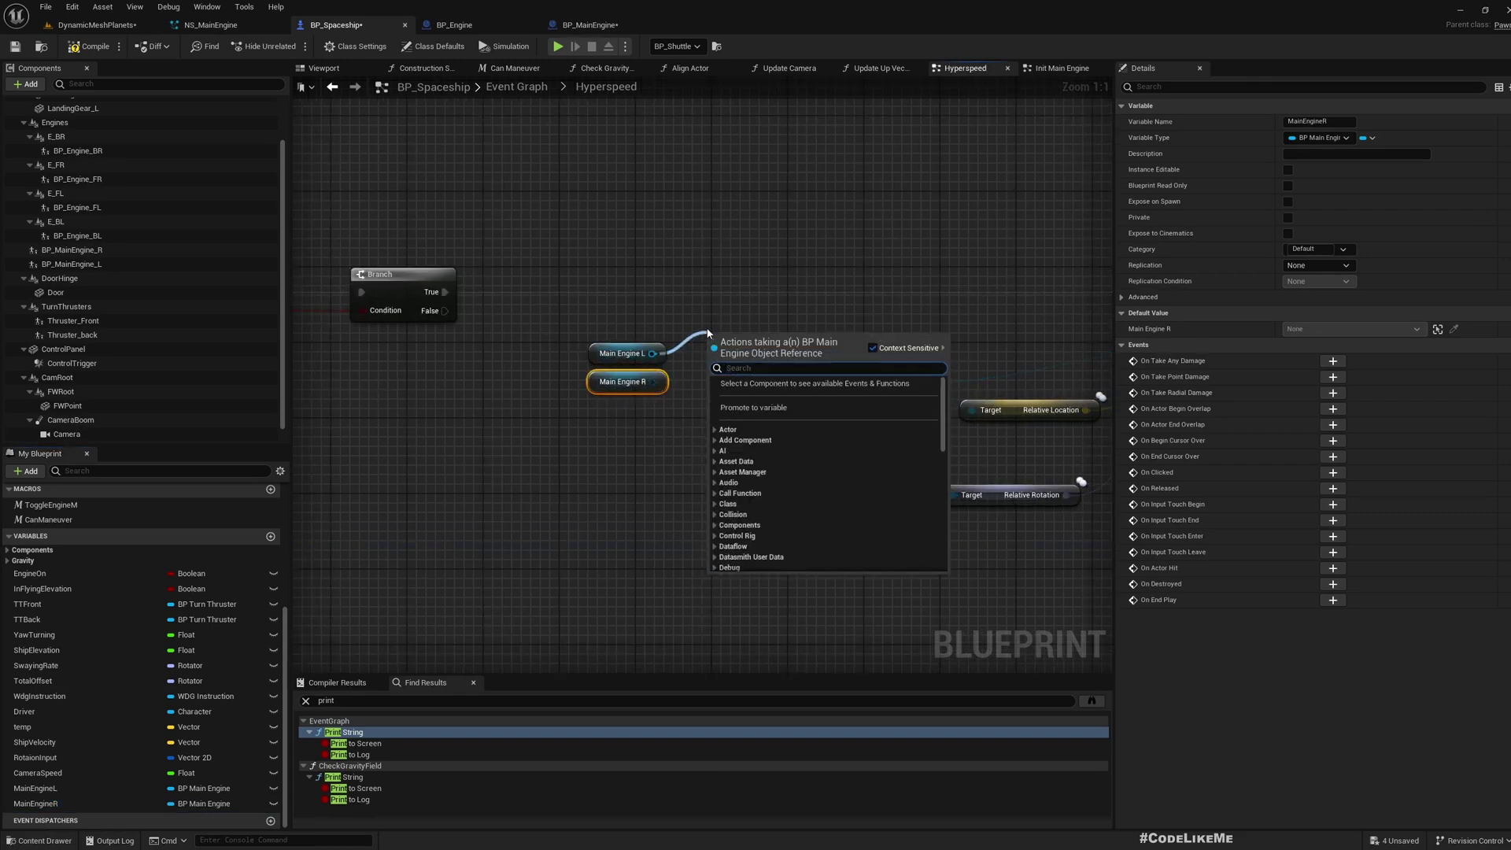
pyautogui.write('set')
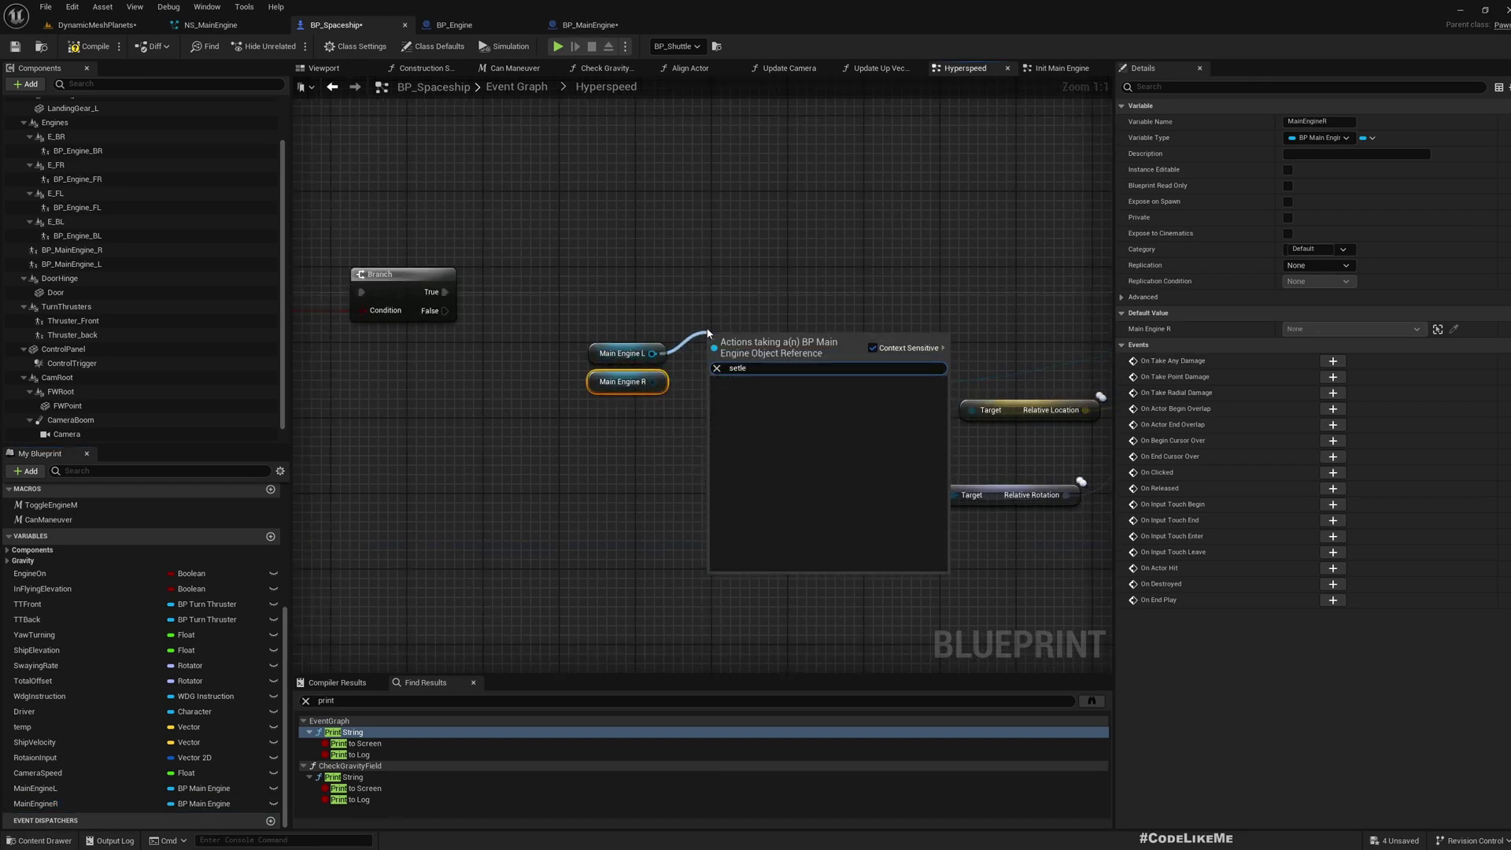
pyautogui.write('par')
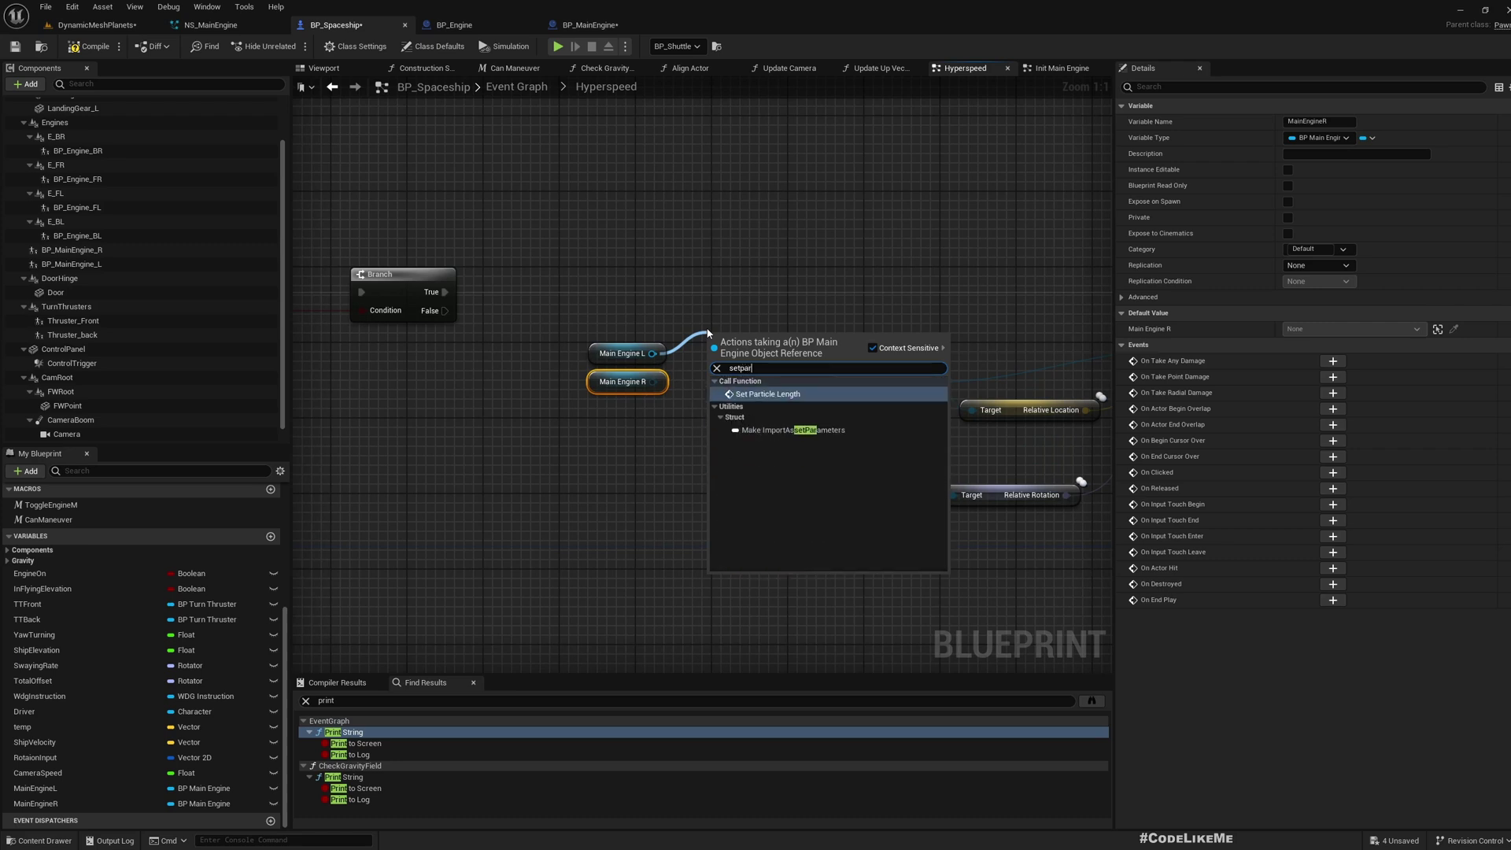
pyautogui.write('t')
pyautogui.press('Return')
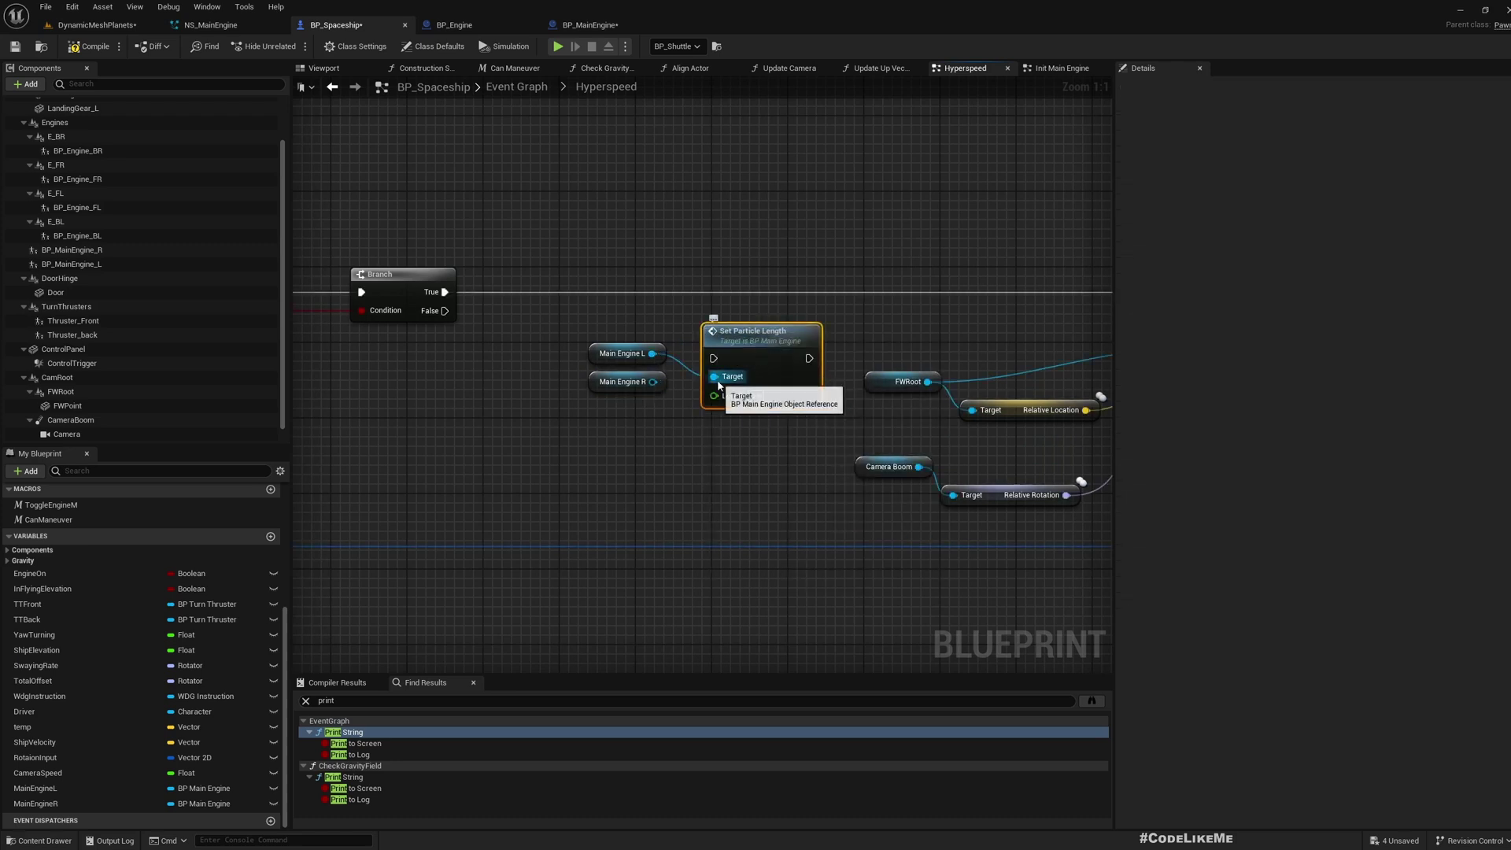
pyautogui.moveTo(714, 376); pyautogui.dragTo(653, 382)
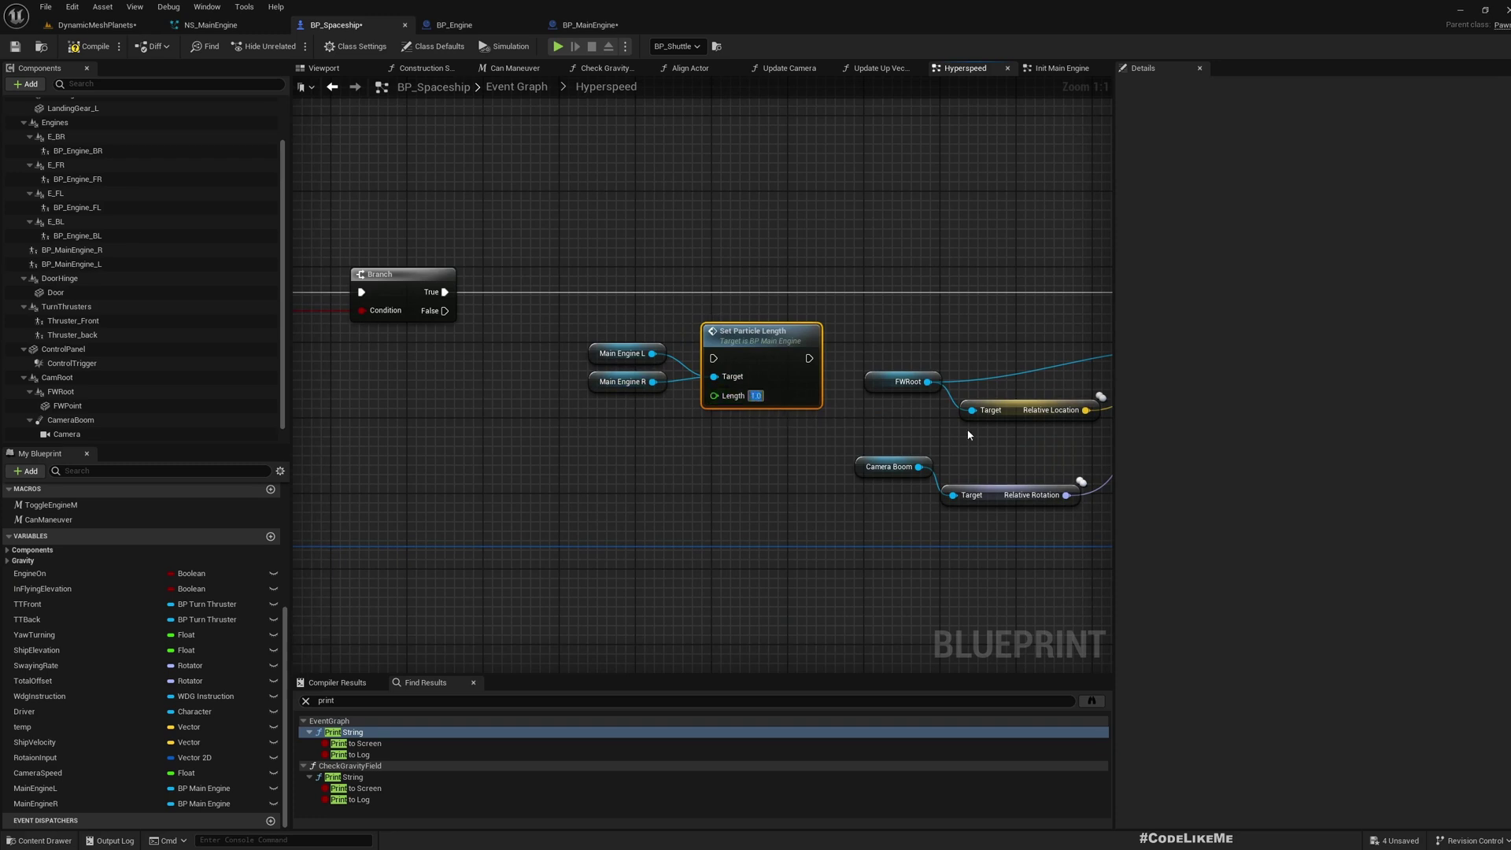
pyautogui.click(89, 46)
# Insert Set Particle Length into the execution chain between the Branch's True output and Move Component To, and select it with both engine getters for copying.
pyautogui.scroll(-1, 774, 361)
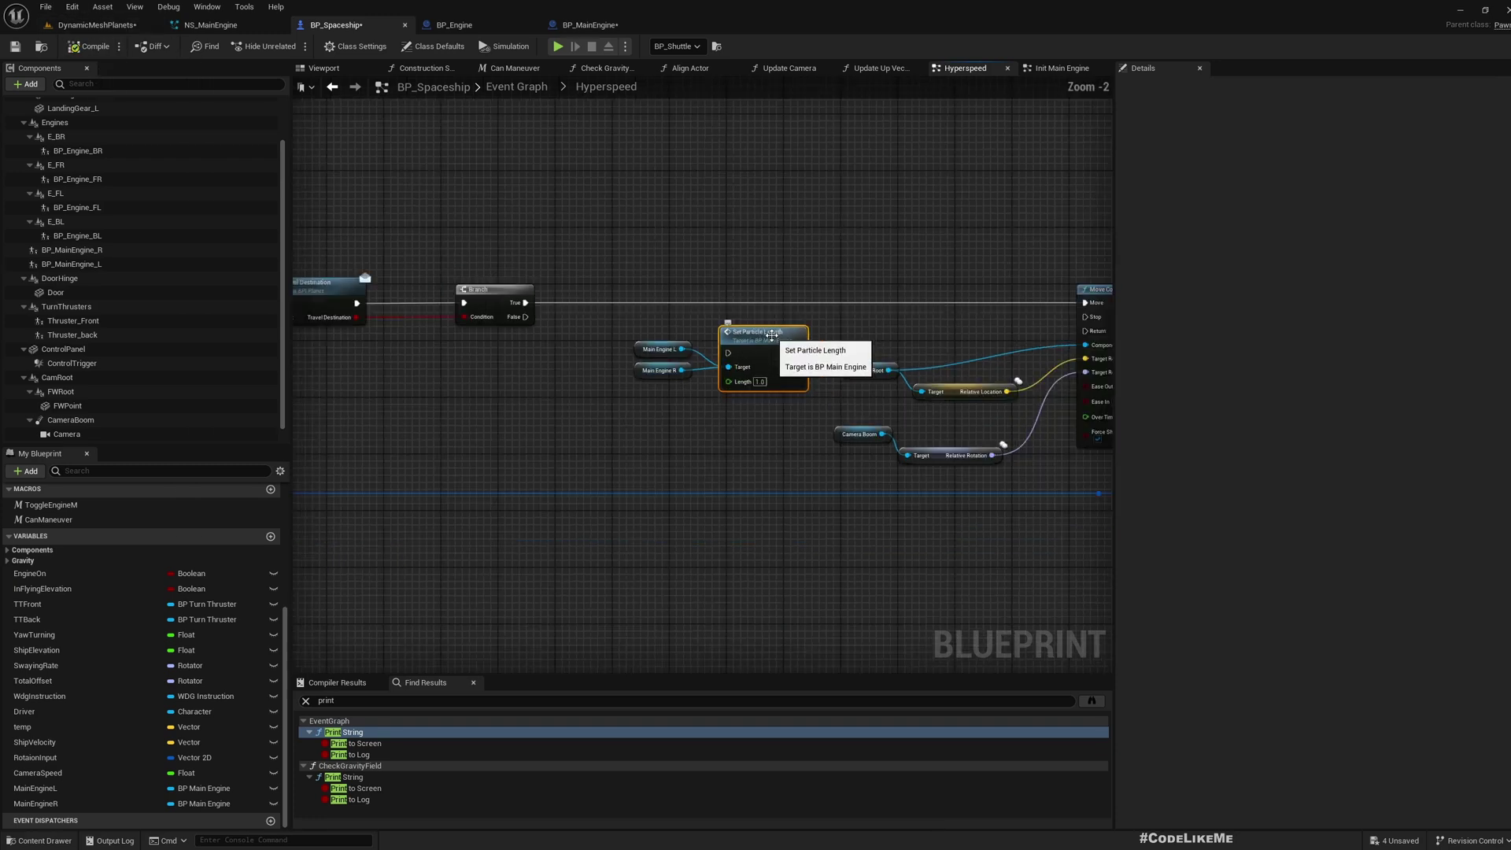
pyautogui.scroll(-1, 669, 317)
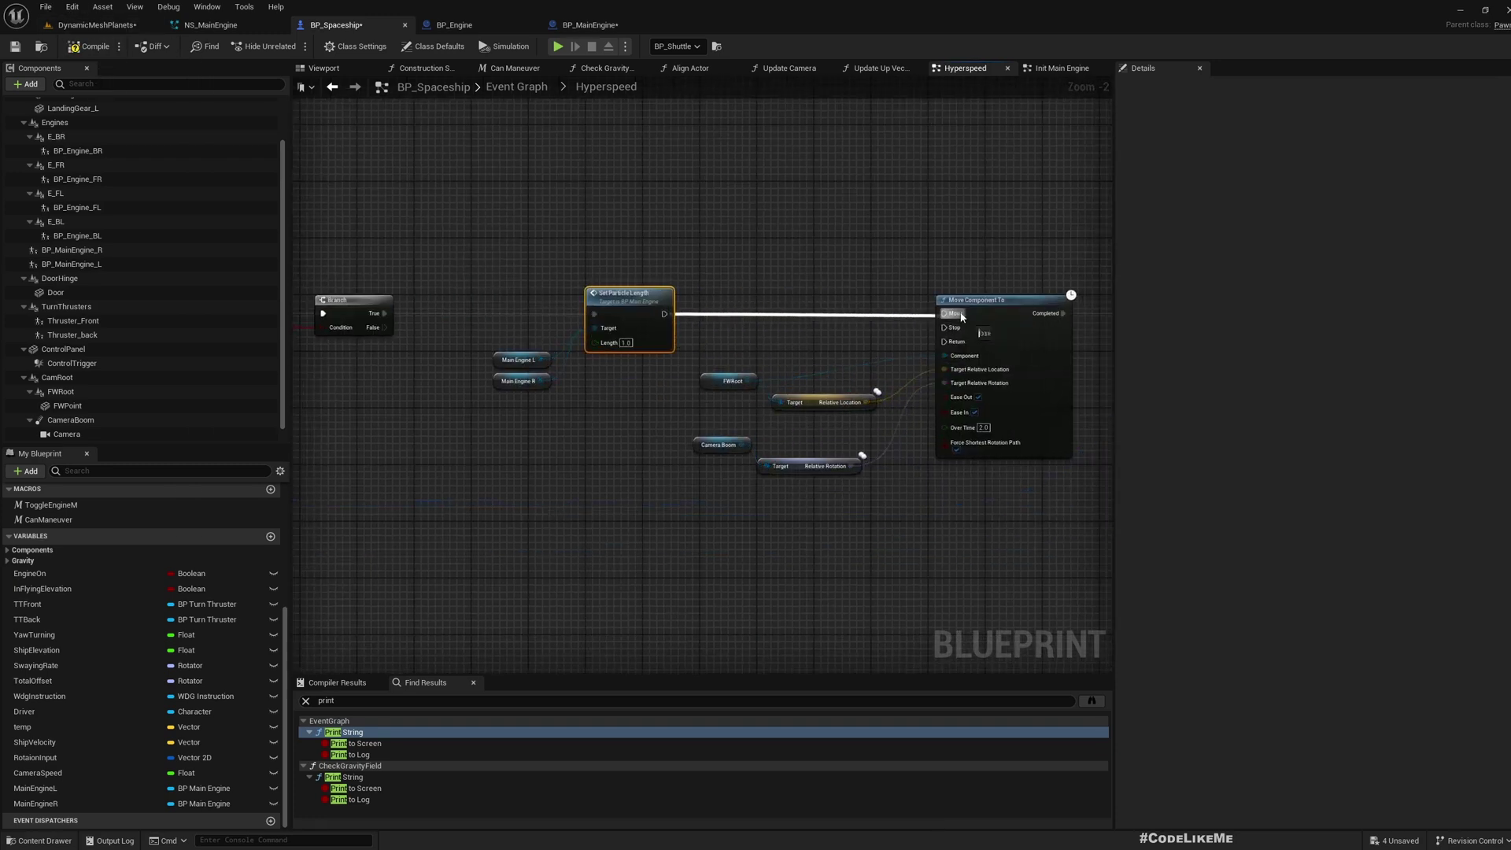
pyautogui.moveTo(961, 317); pyautogui.dragTo(956, 313)
pyautogui.moveTo(639, 401); pyautogui.dragTo(640, 402)
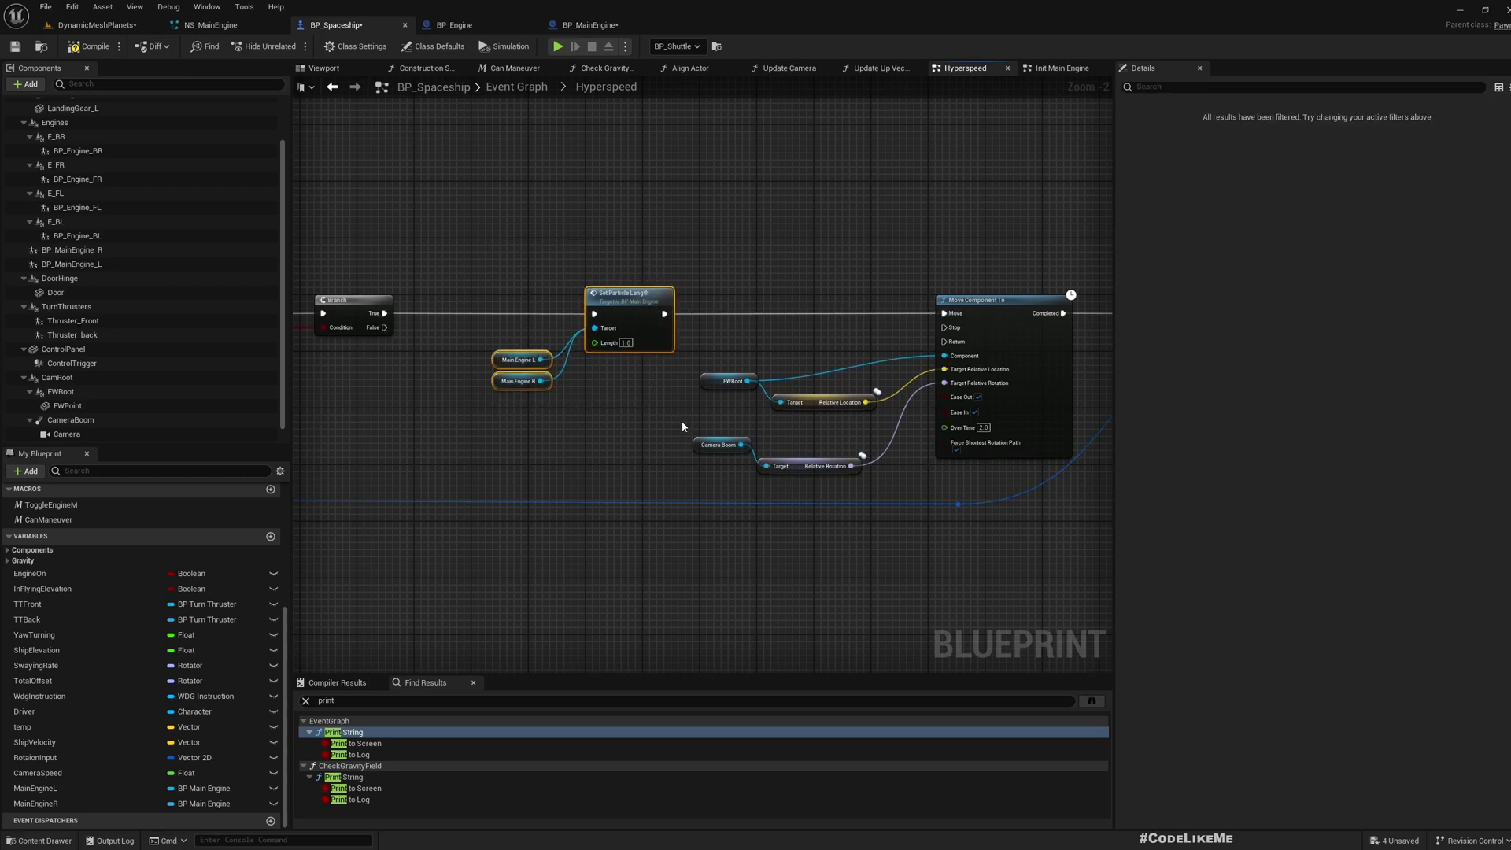
# Open the MoveShip collapsed graph and move its Outputs node farther from Move Component To, level with the execution line.
pyautogui.moveTo(869, 297); pyautogui.dragTo(469, 287, button='right')
pyautogui.scroll(2, 889, 306)
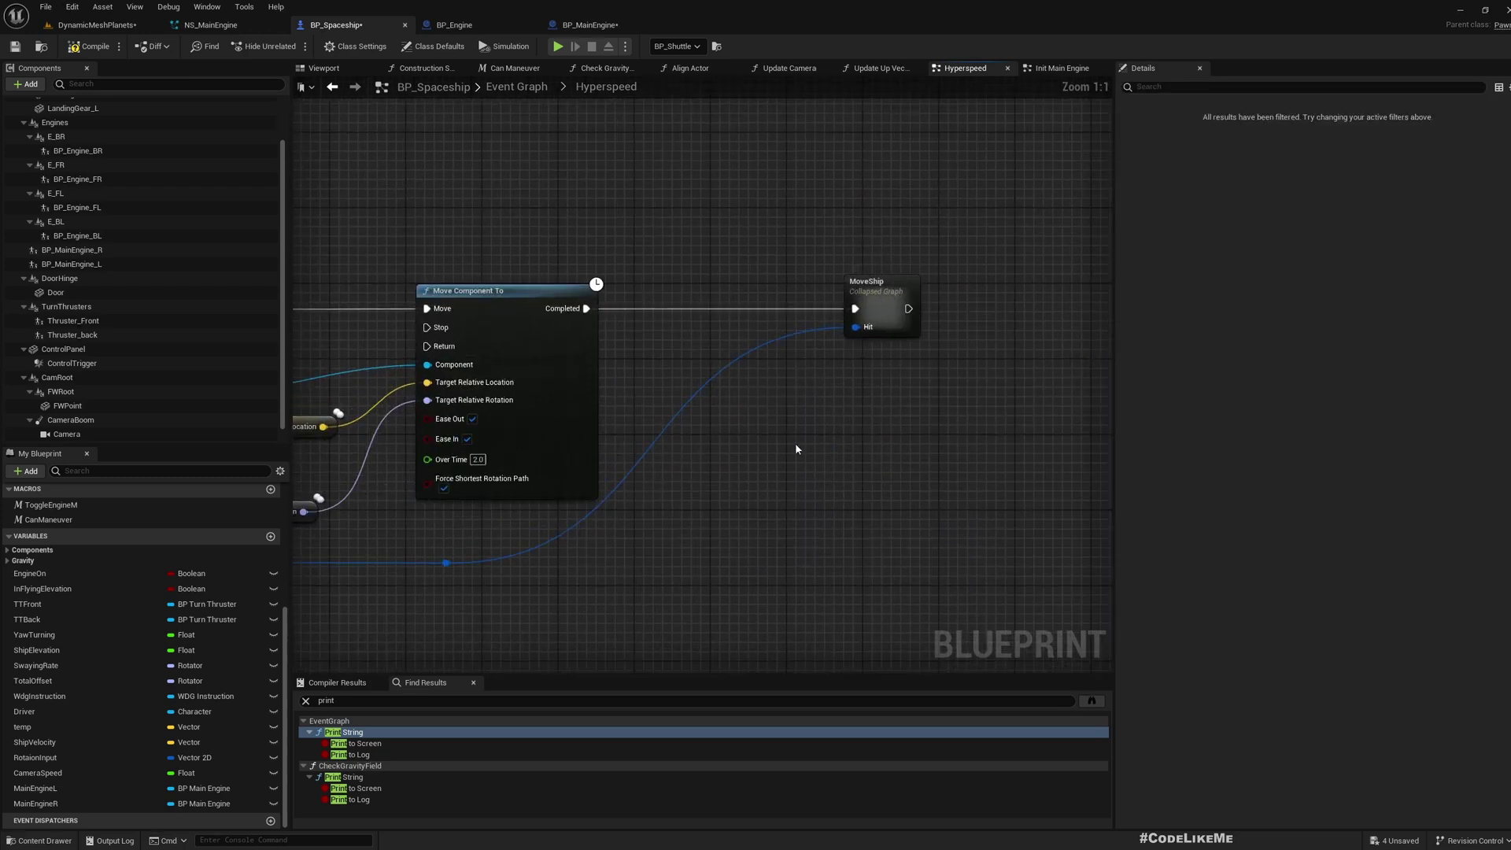
pyautogui.moveTo(795, 449); pyautogui.dragTo(716, 426, button='right')
pyautogui.doubleClick(736, 324)
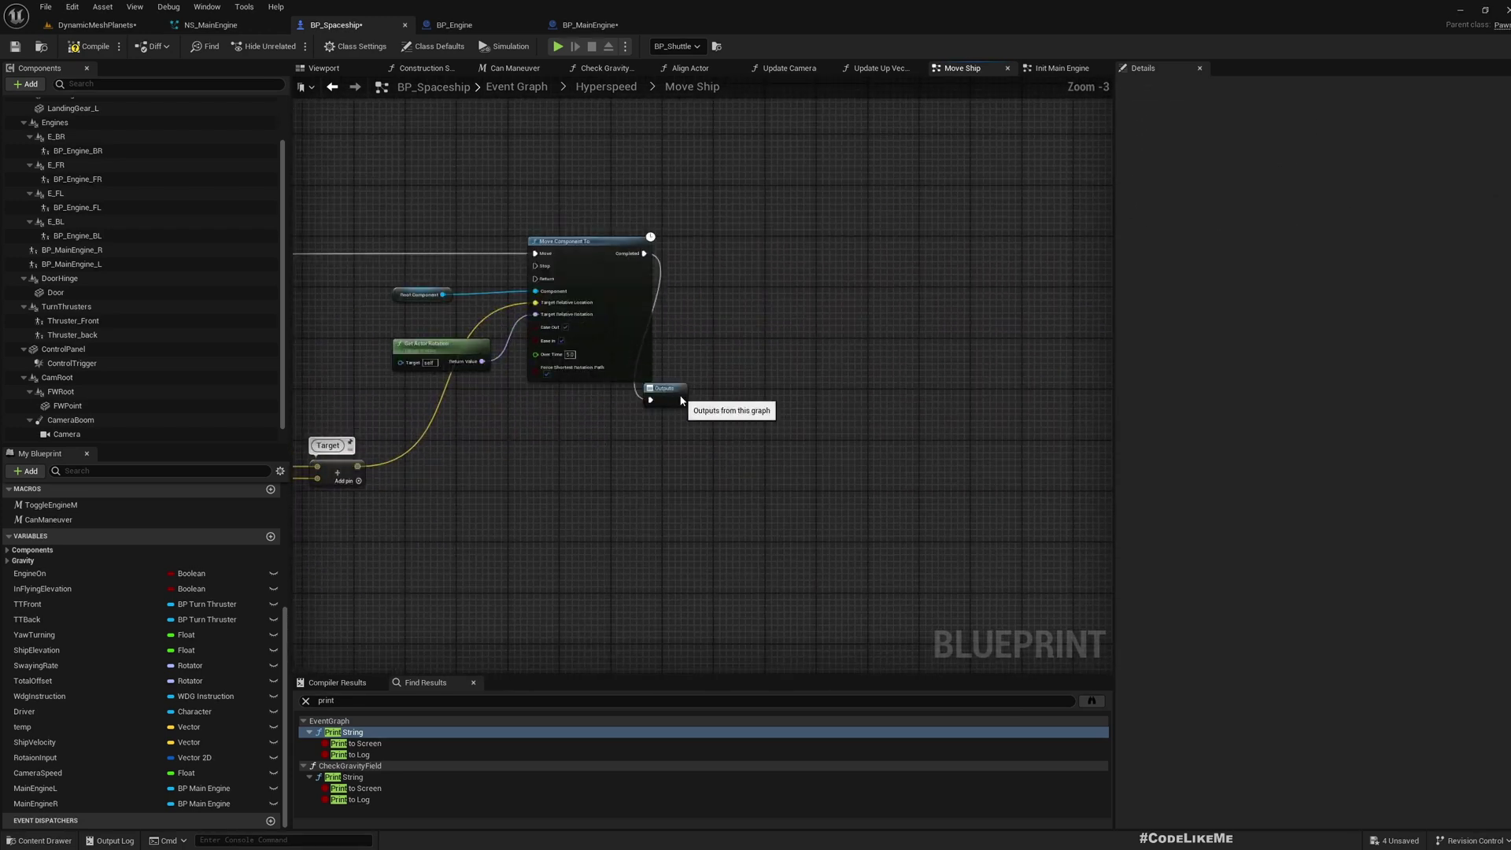
pyautogui.moveTo(681, 401); pyautogui.dragTo(957, 259)
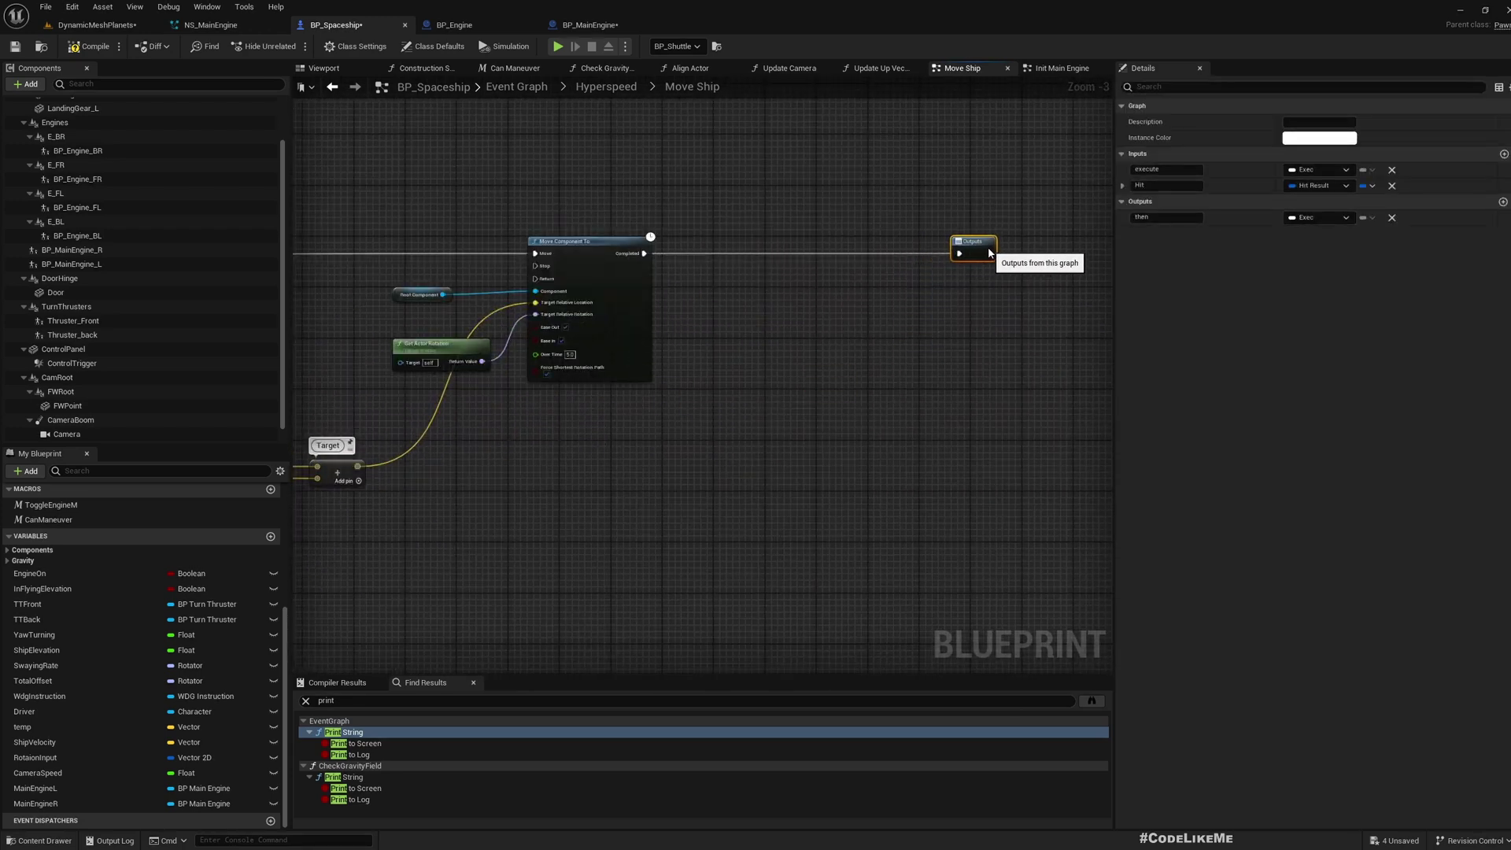
# Paste the Set Particle Length group between Move Component To's Completed output and Outputs, wire it in, edit its Length value, and save.
pyautogui.click(815, 310)
pyautogui.hotkey('ctrl', 'v')
pyautogui.moveTo(861, 277); pyautogui.dragTo(851, 246)
pyautogui.scroll(1, 832, 289)
pyautogui.click(839, 279)
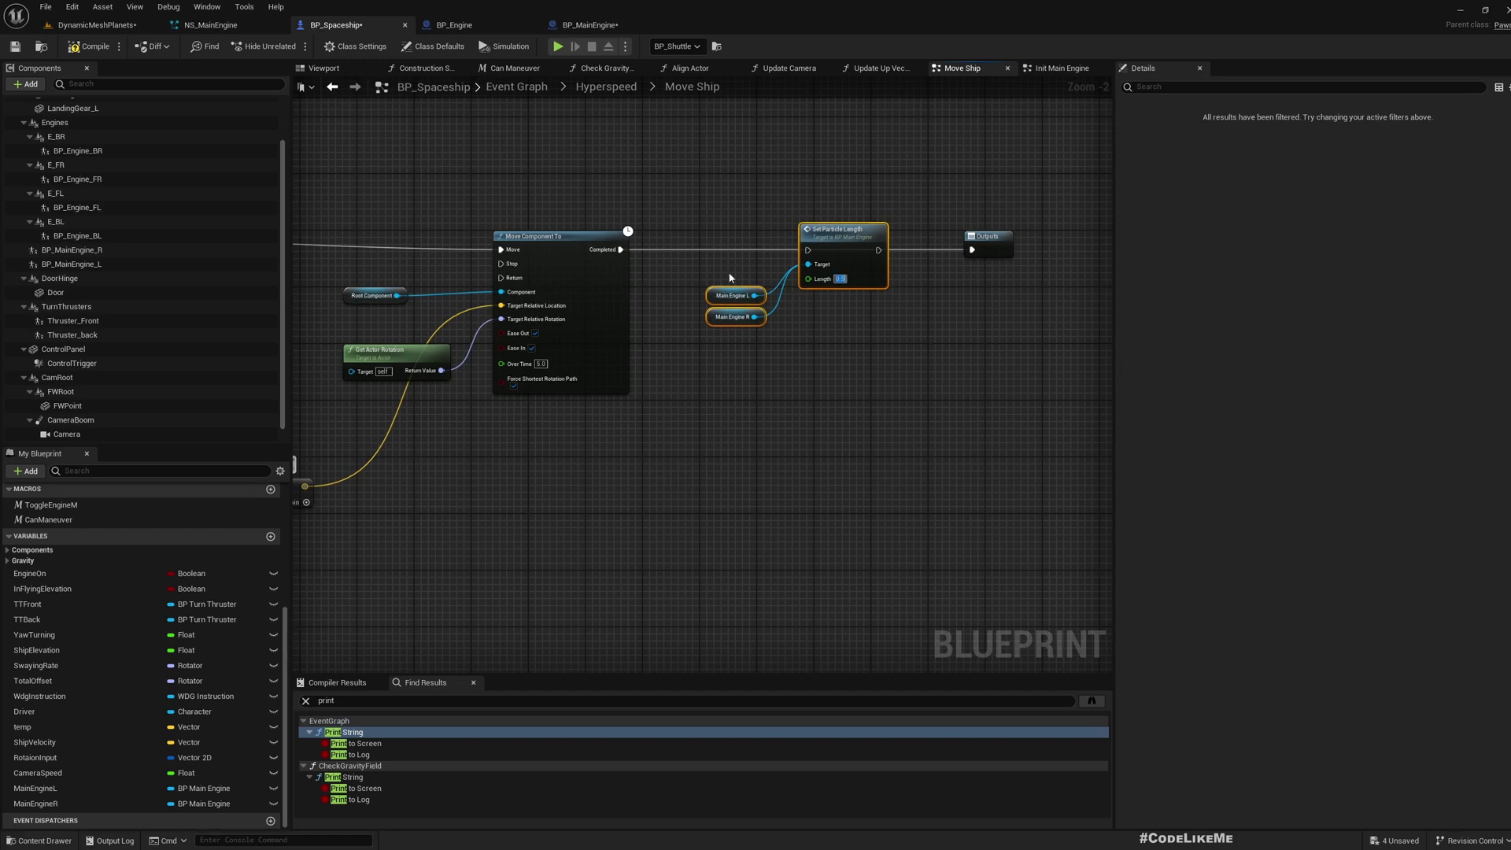
pyautogui.hotkey('ctrl', 's')
# Play the DynamicMeshPlanets level in full screen and take control of the ship to test the main engine exhaust.
pyautogui.click(96, 26)
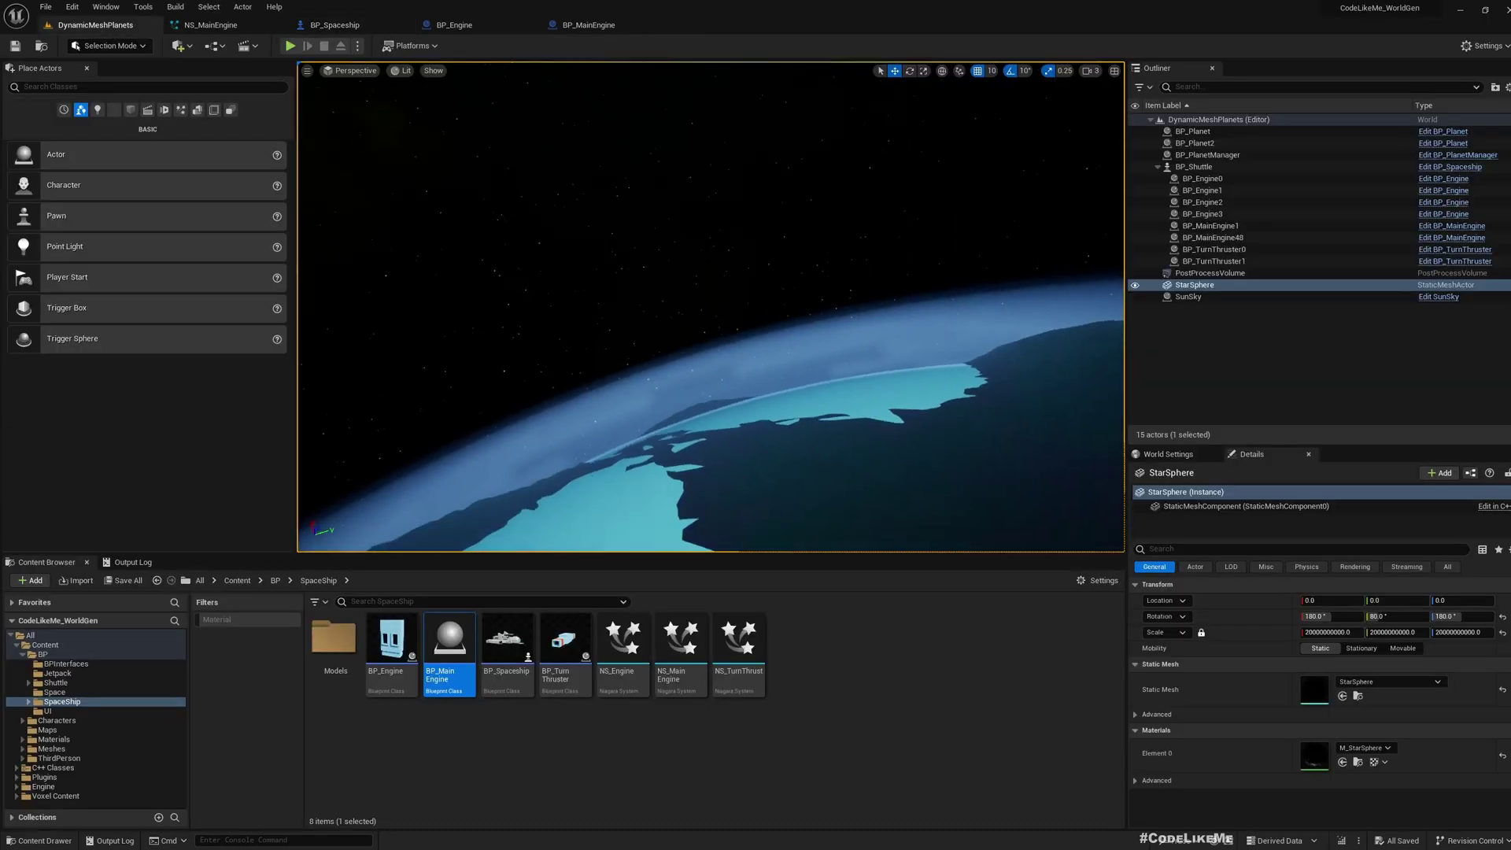
pyautogui.press('F11')
pyautogui.hotkey('alt', 'p')
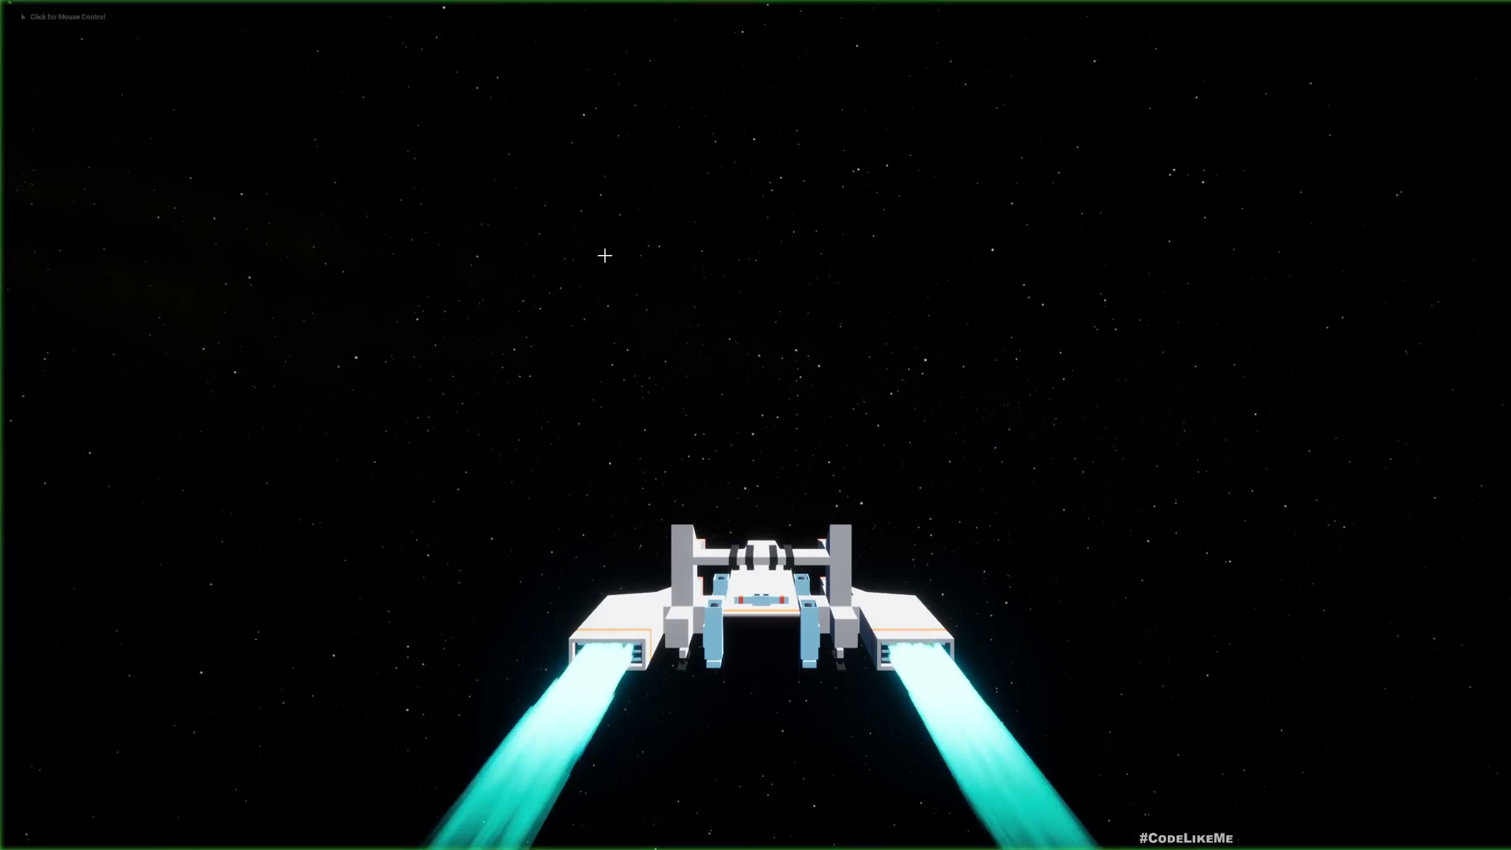
pyautogui.click(604, 255)
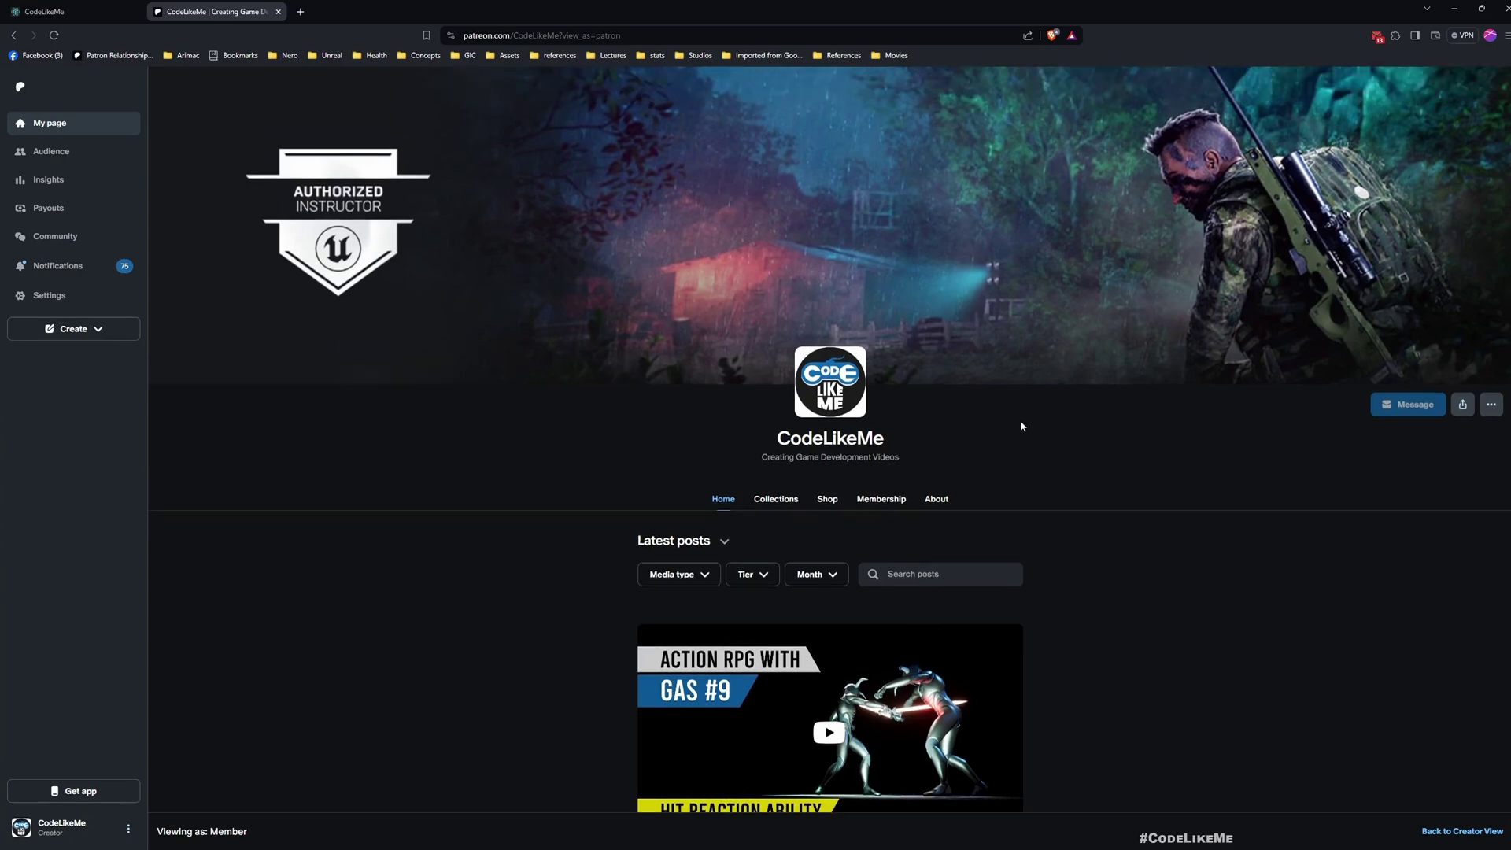
# Switch to the browser and look through the posts on the CodeLikeMe Patreon page, loading more posts at the end.
pyautogui.scroll(-8, 1028, 411)
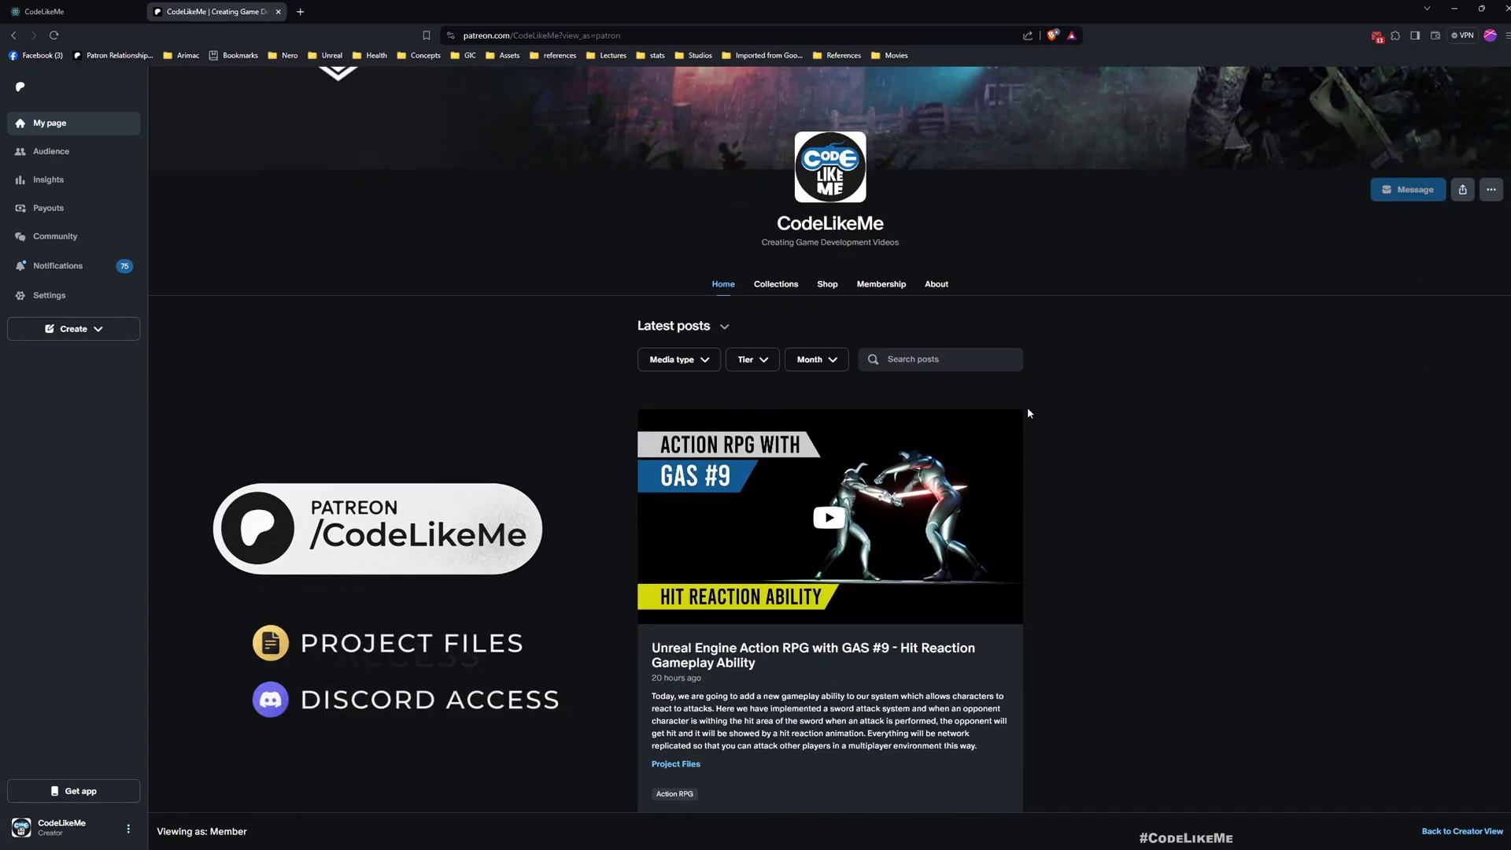
pyautogui.scroll(-8, 1031, 409)
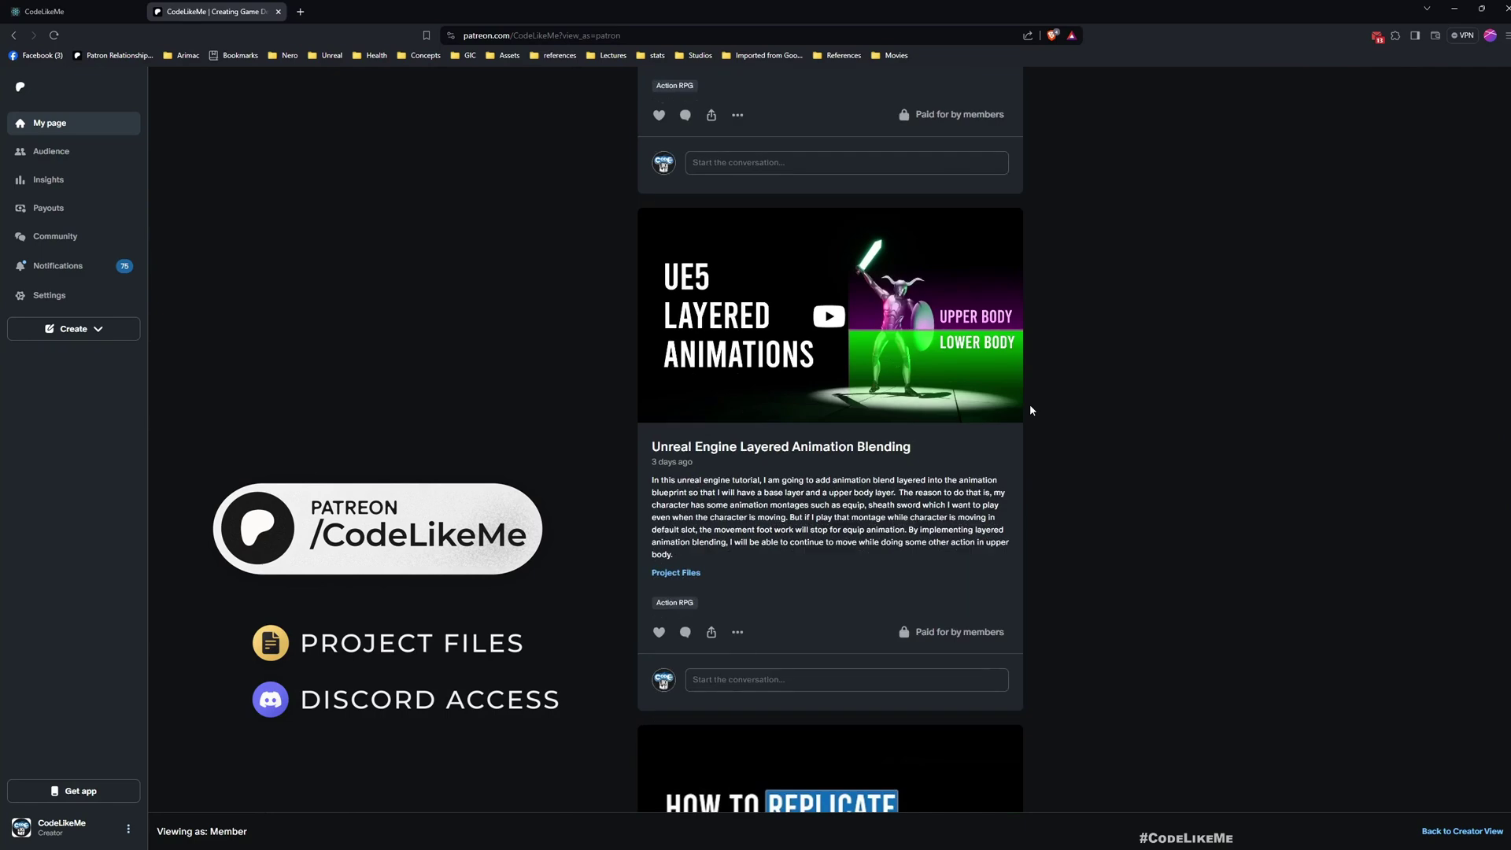
pyautogui.scroll(-9, 1036, 407)
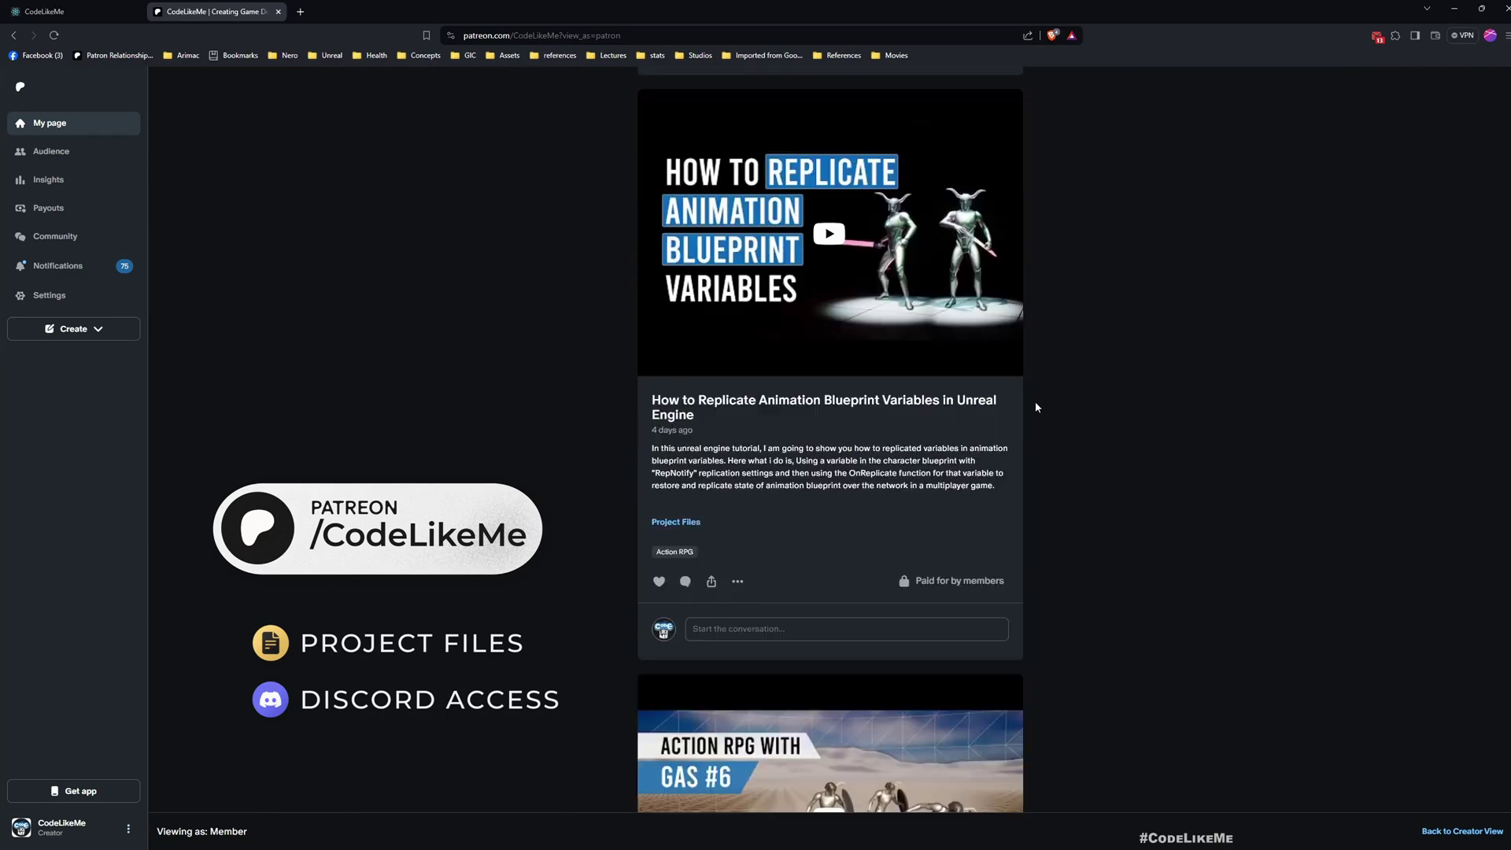
pyautogui.scroll(-4, 1037, 407)
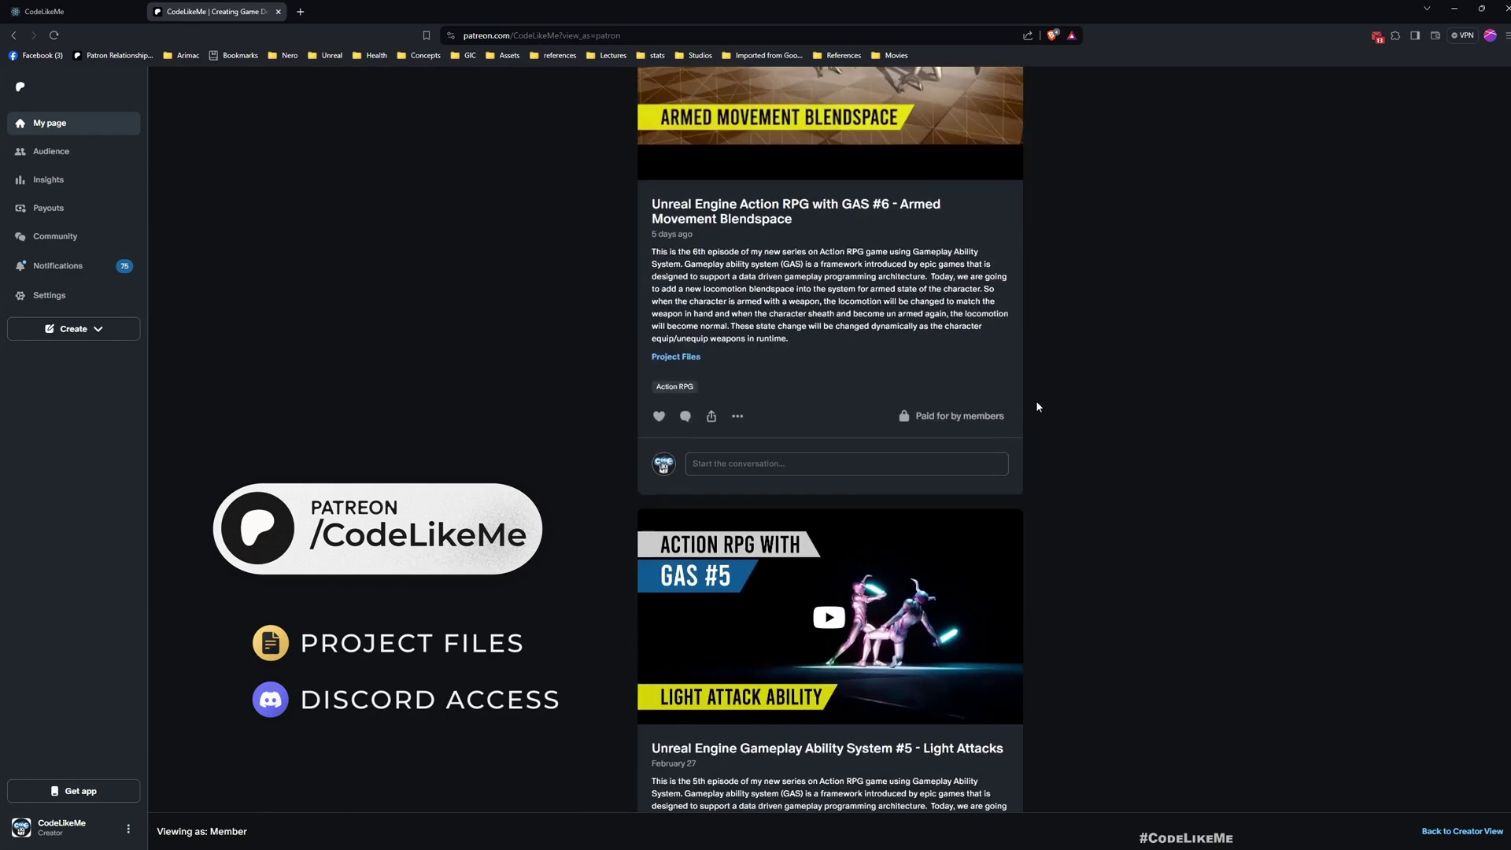
pyautogui.scroll(-7, 1051, 413)
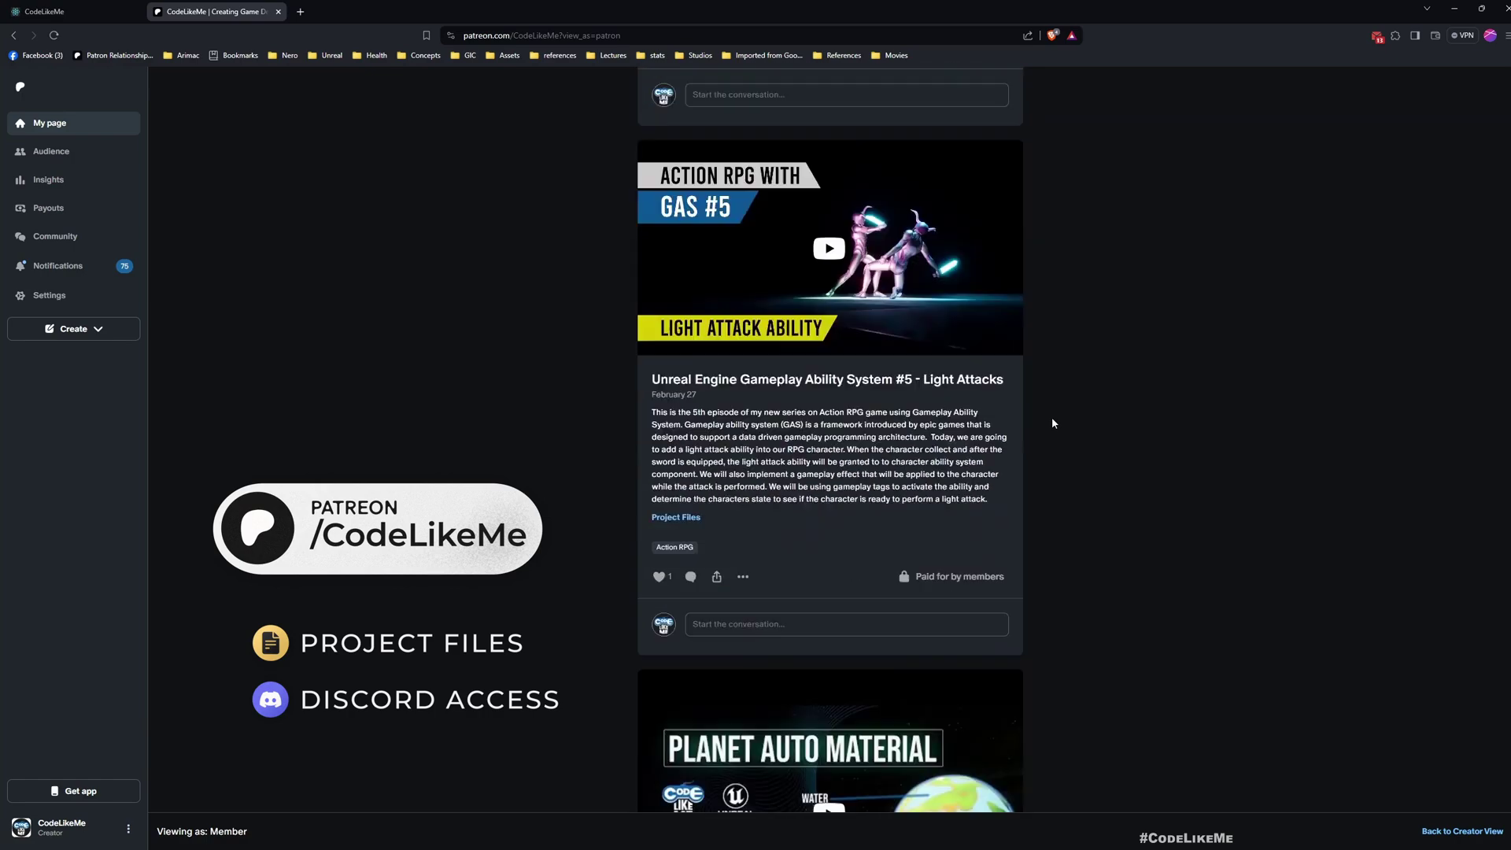
pyautogui.scroll(-11, 1055, 419)
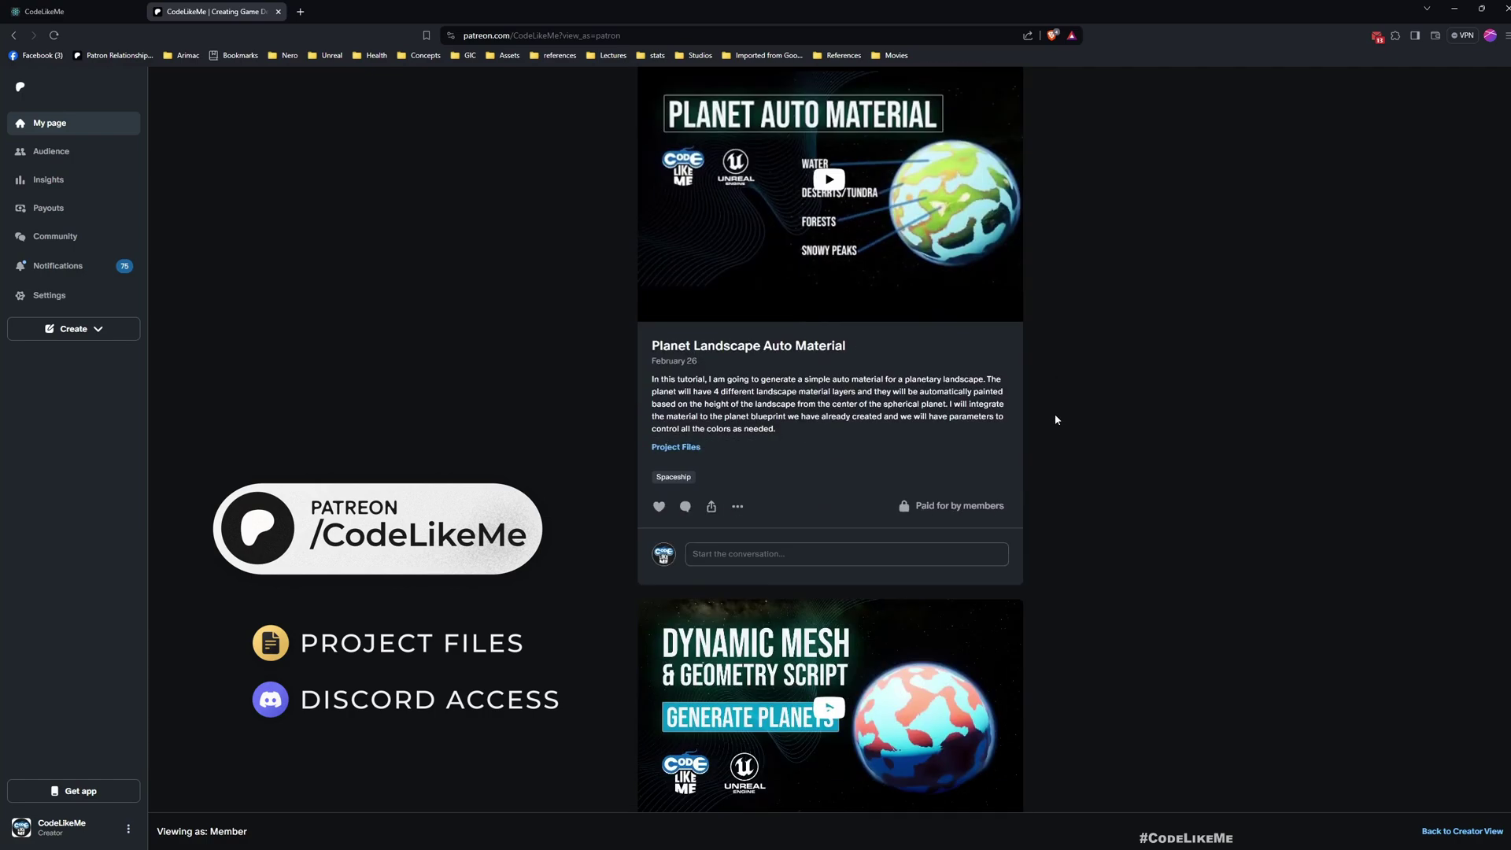
pyautogui.scroll(-3, 1060, 417)
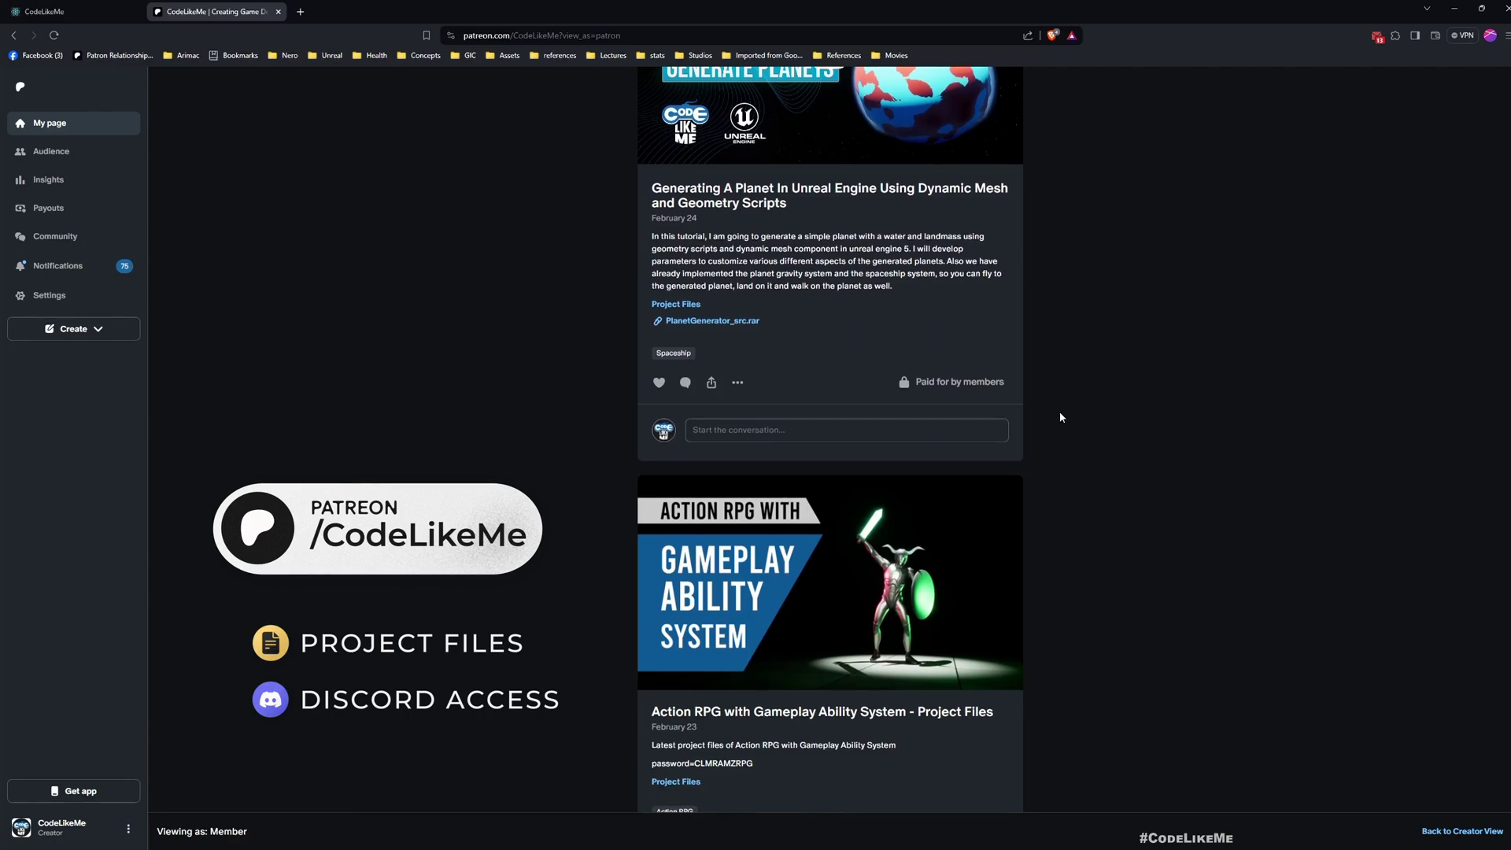
pyautogui.scroll(-6, 1059, 417)
pyautogui.scroll(-10, 1062, 416)
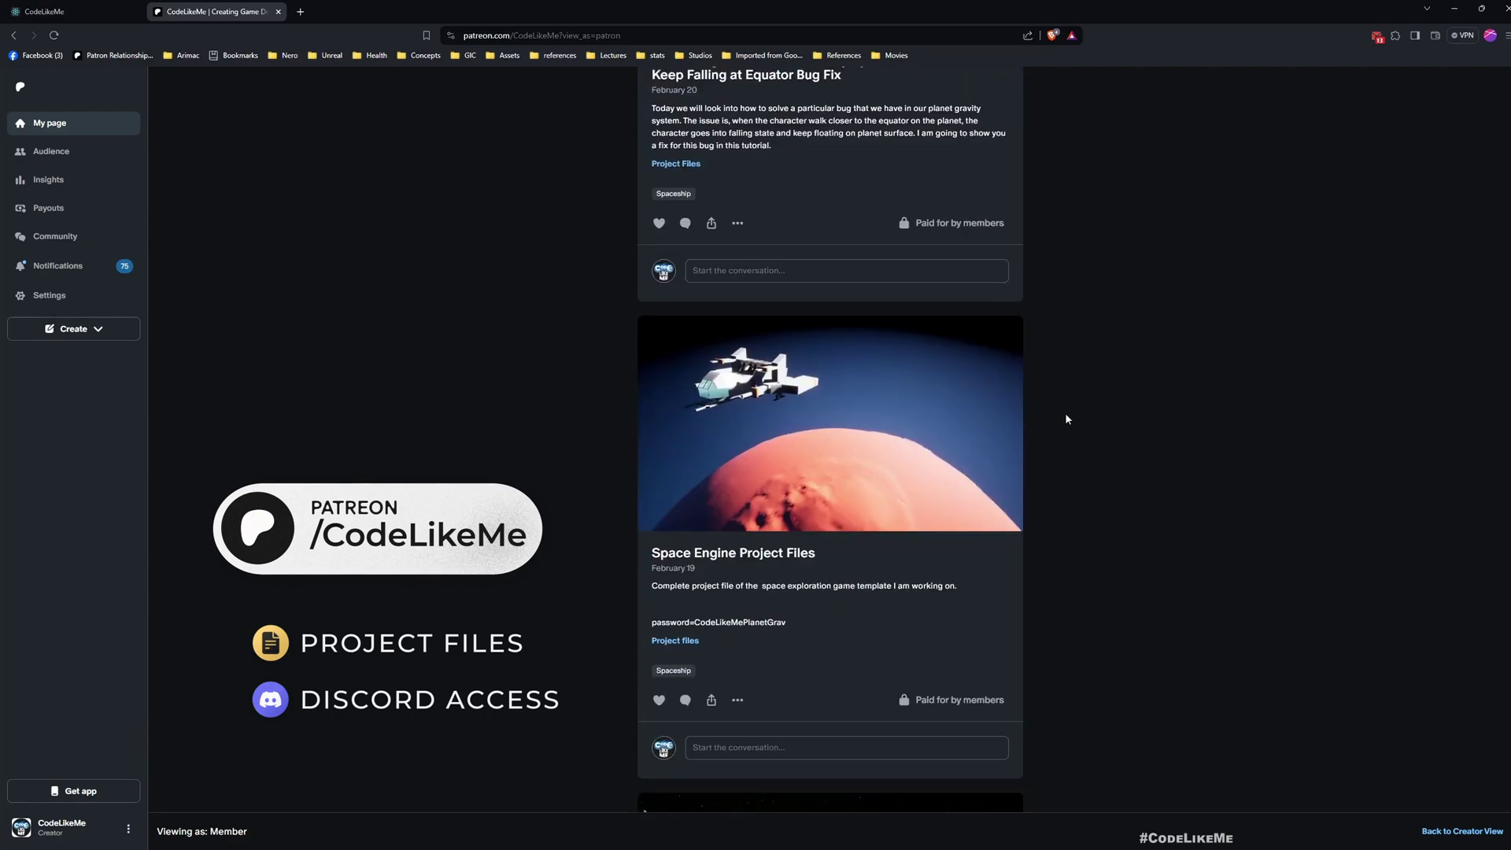
pyautogui.scroll(-15, 1074, 412)
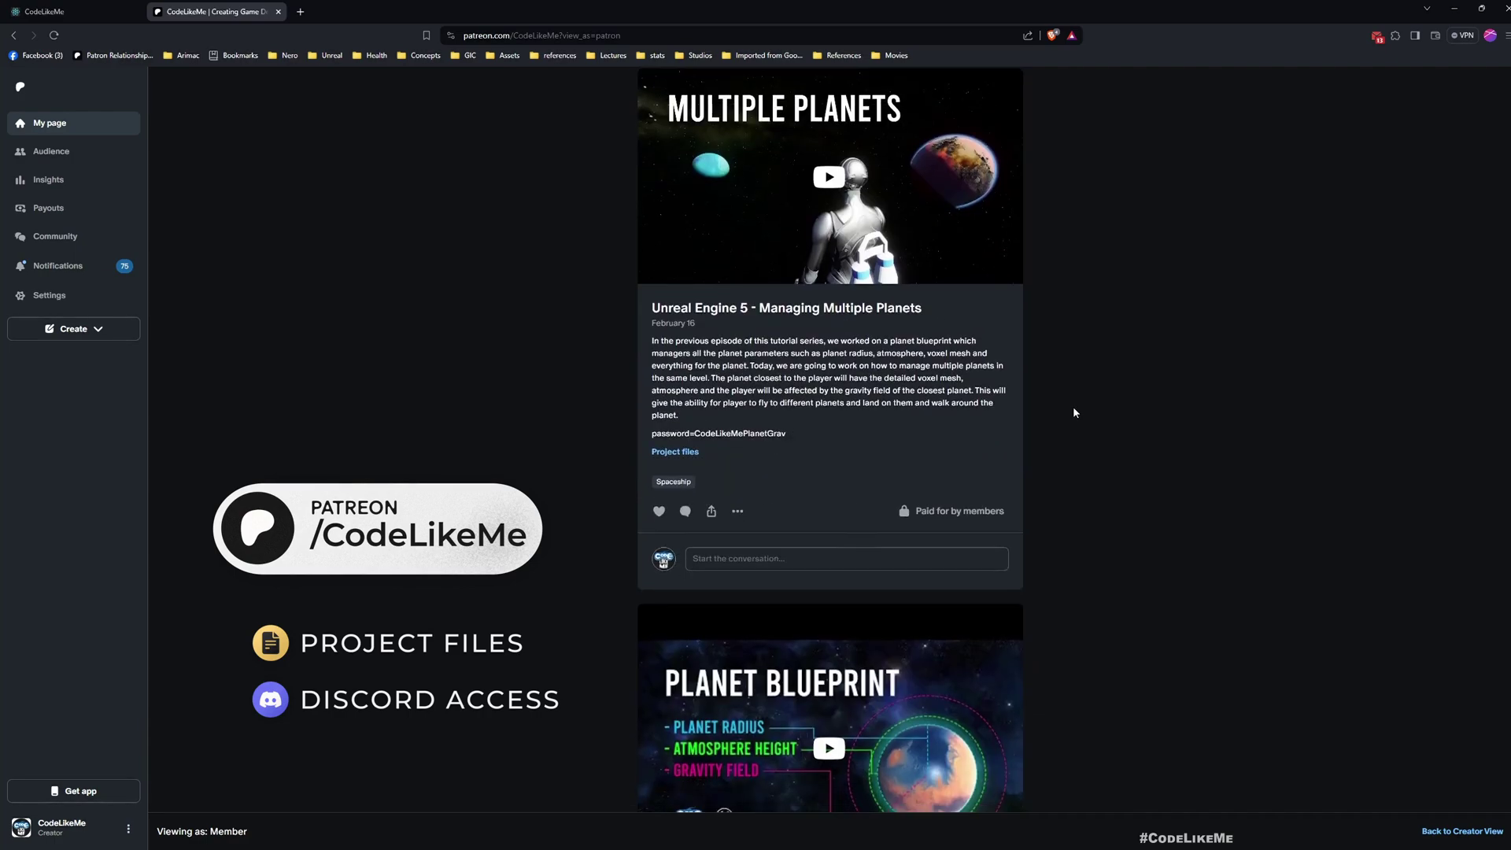
pyautogui.scroll(-10, 1074, 412)
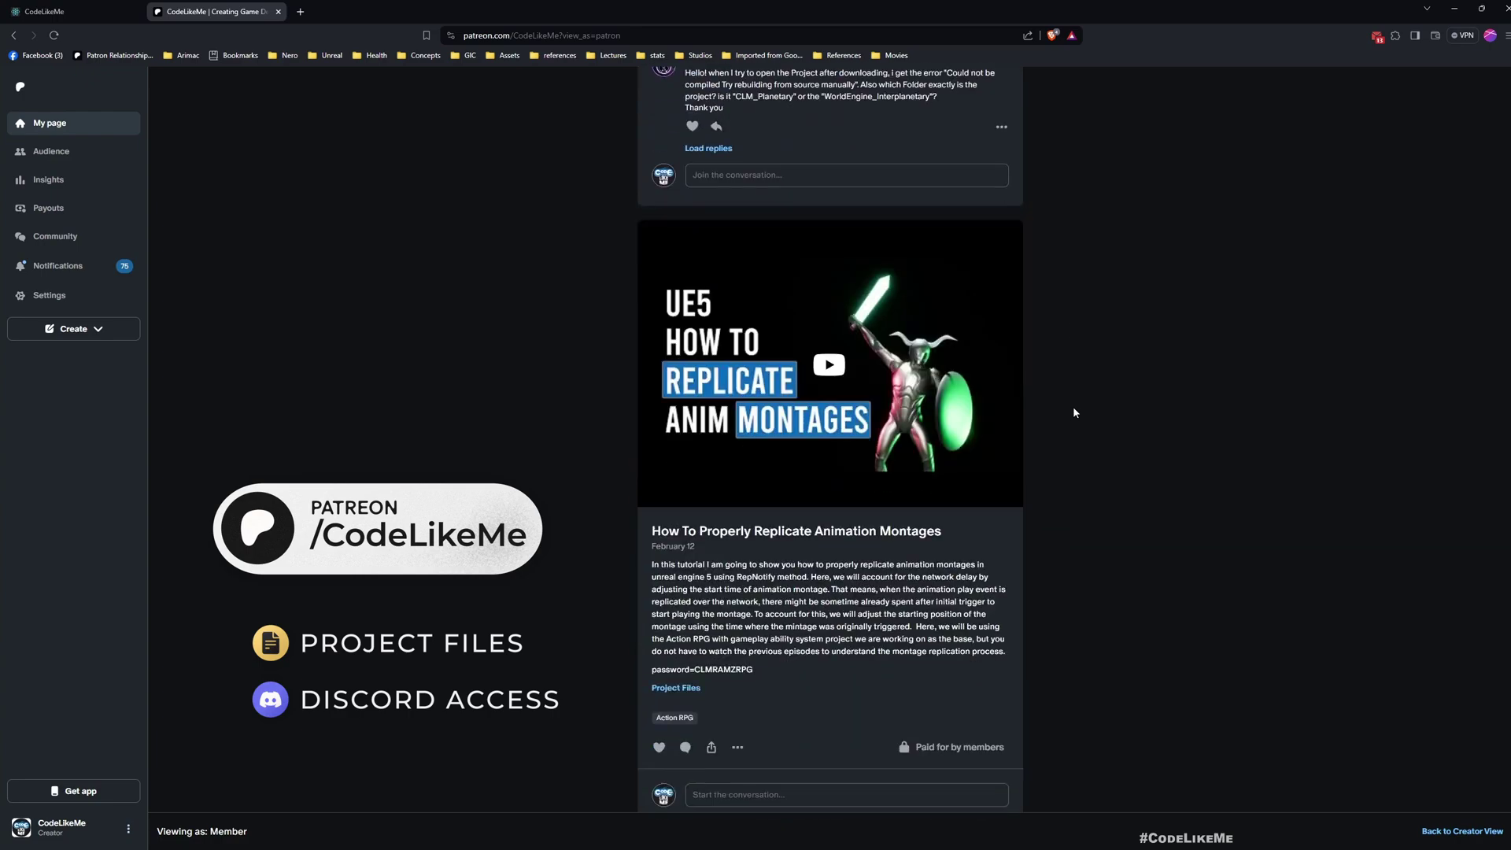
pyautogui.scroll(-10, 1077, 411)
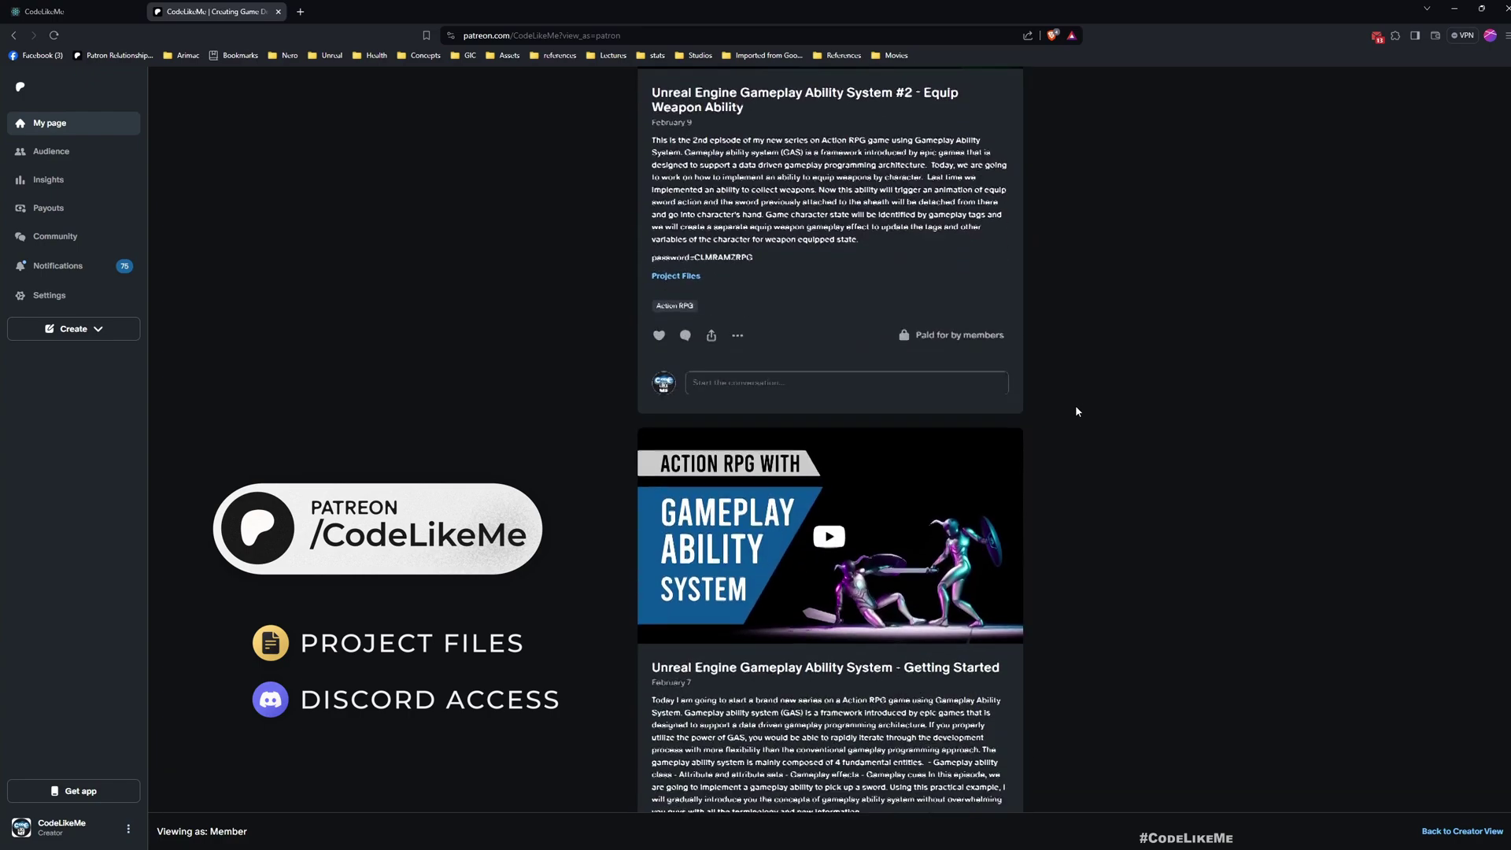
pyautogui.scroll(-9, 1075, 405)
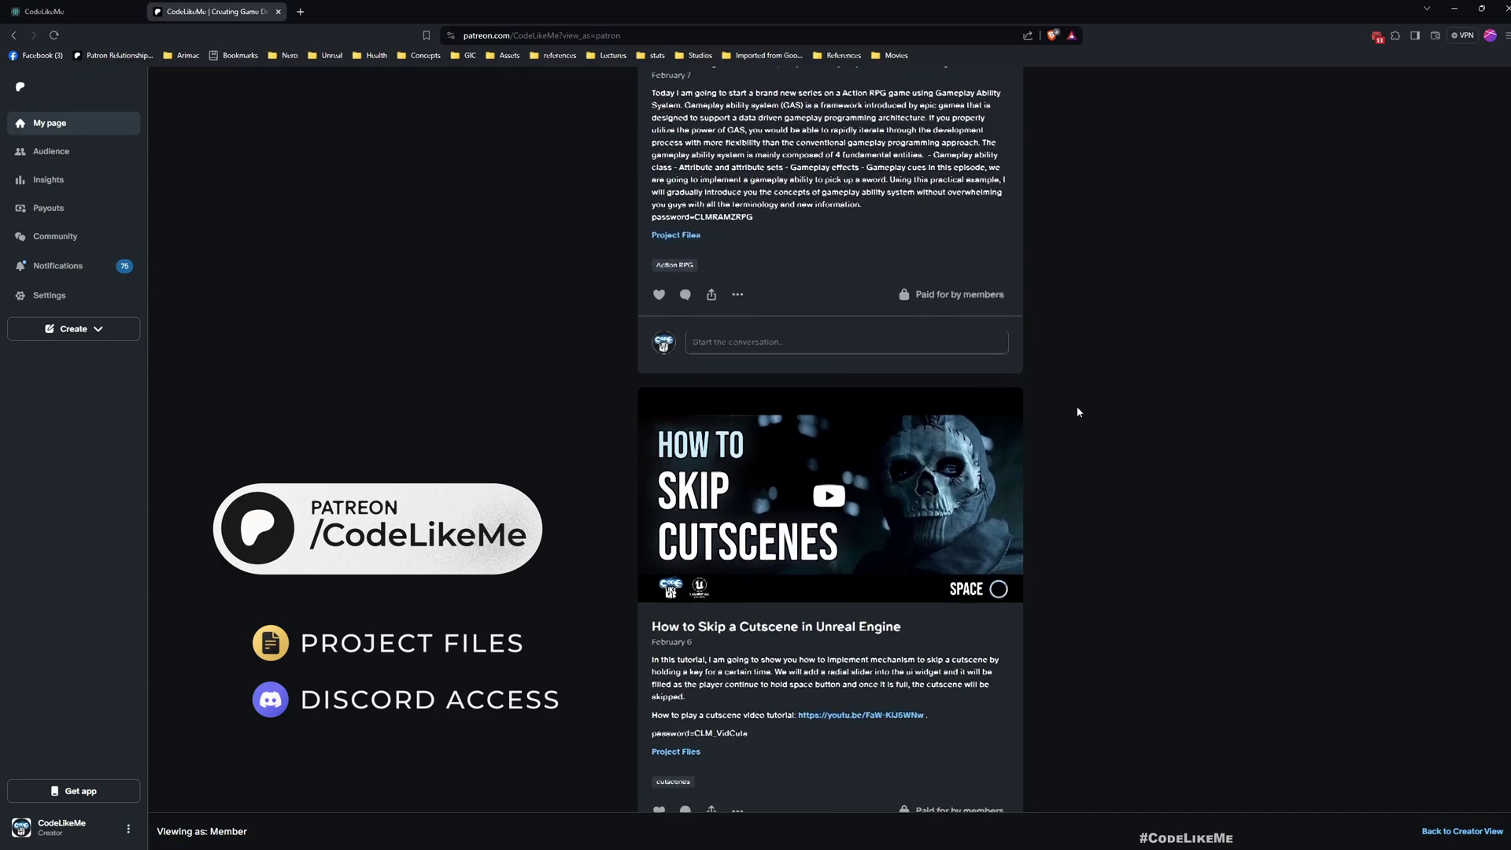
pyautogui.scroll(-7, 1077, 411)
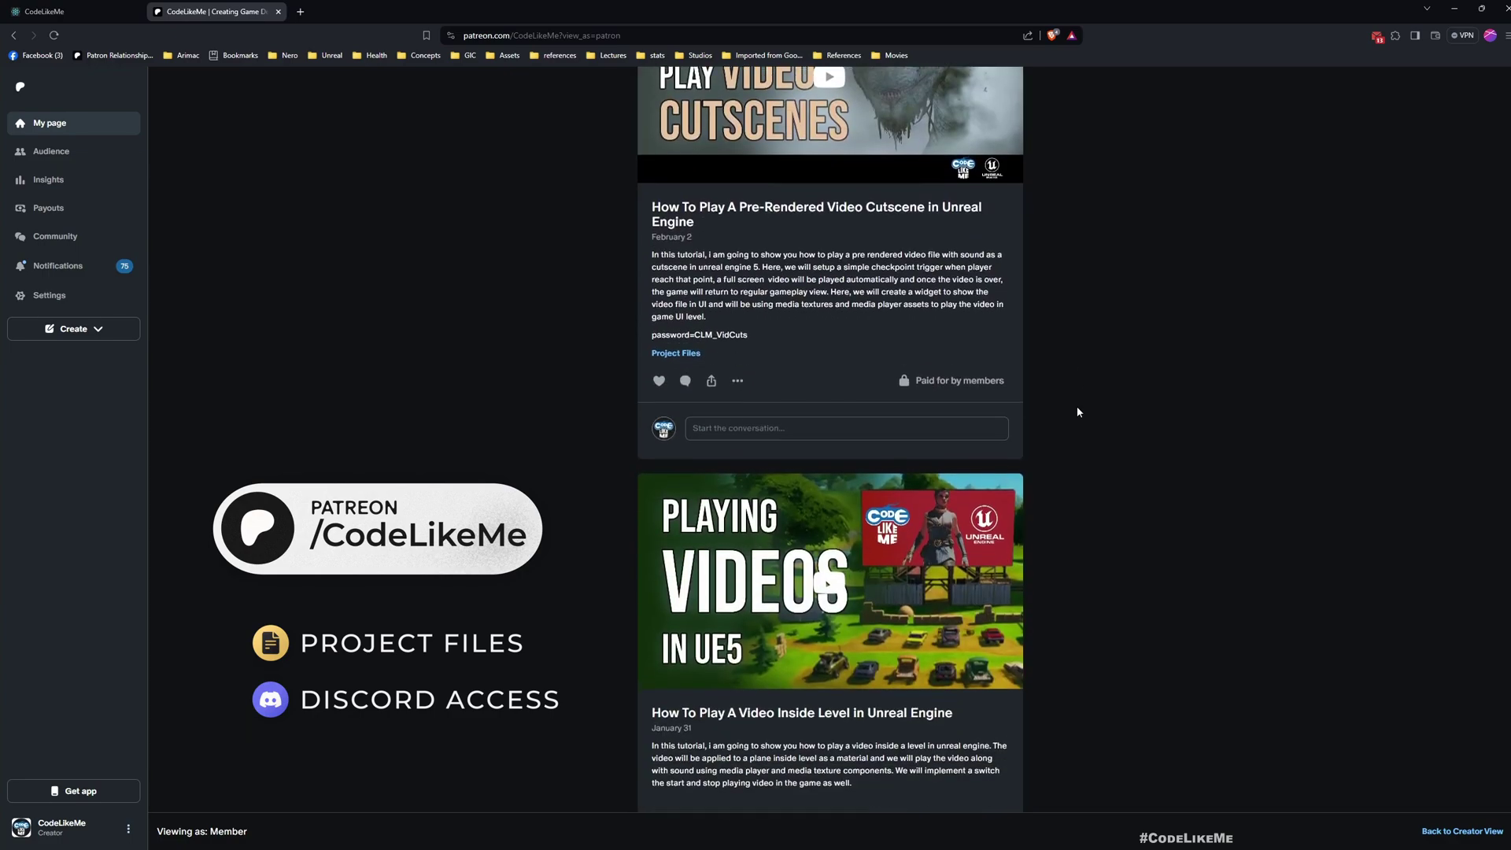
pyautogui.scroll(-8, 1077, 410)
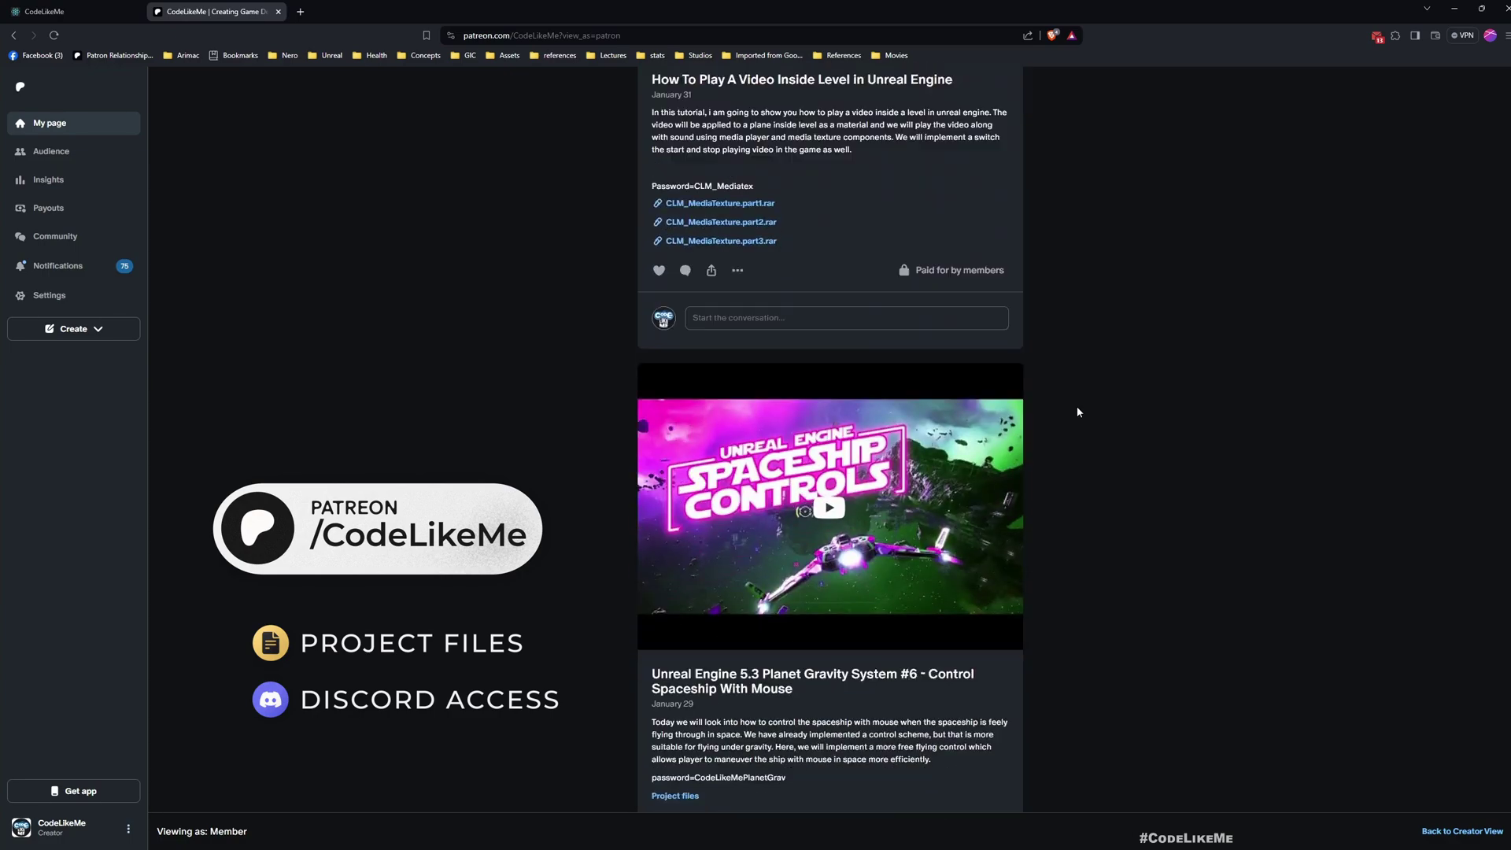
pyautogui.scroll(-4, 1077, 409)
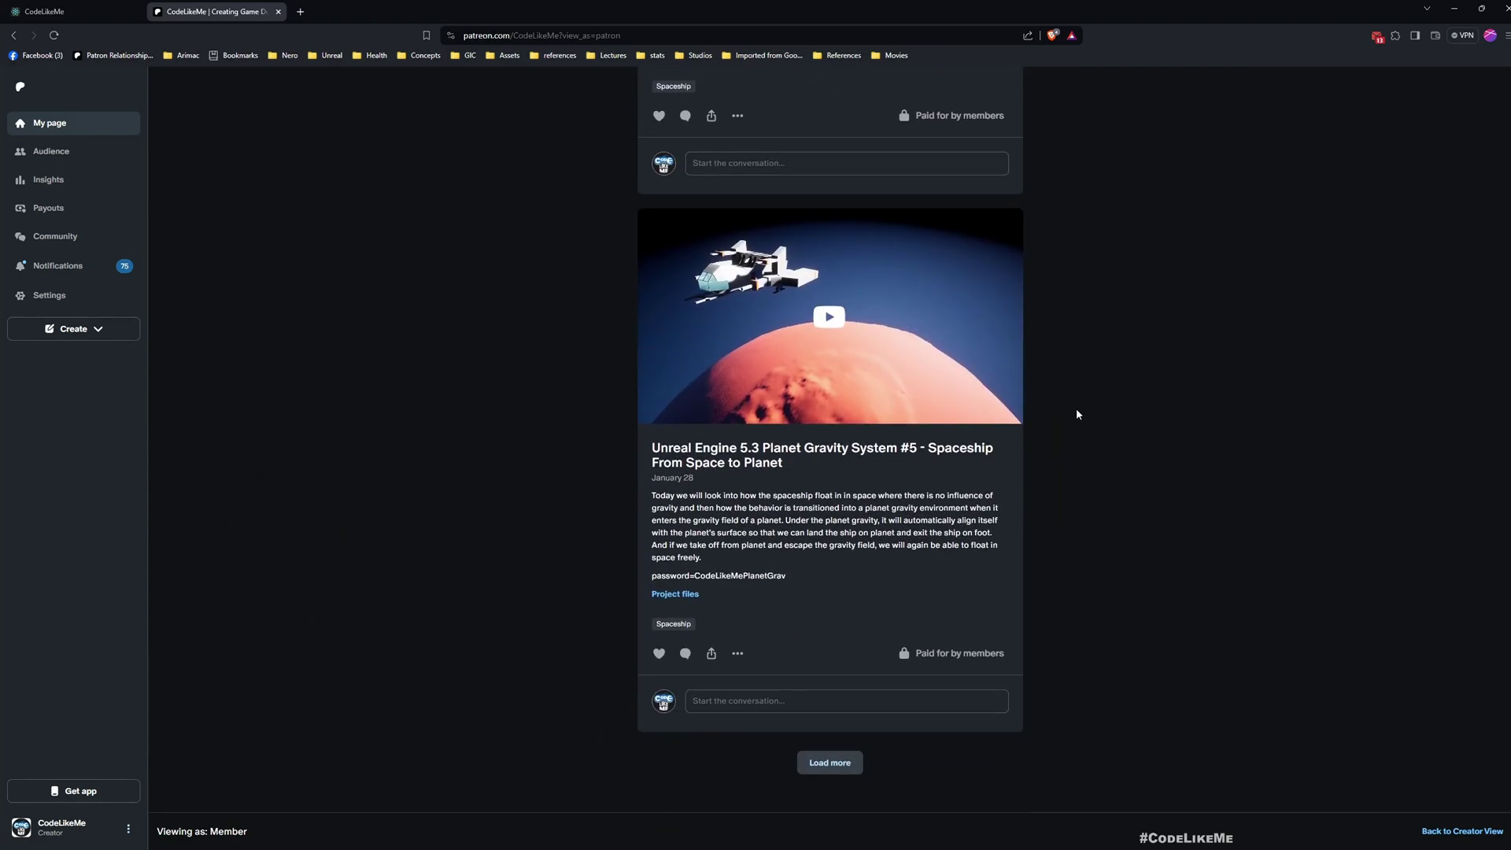
pyautogui.click(847, 773)
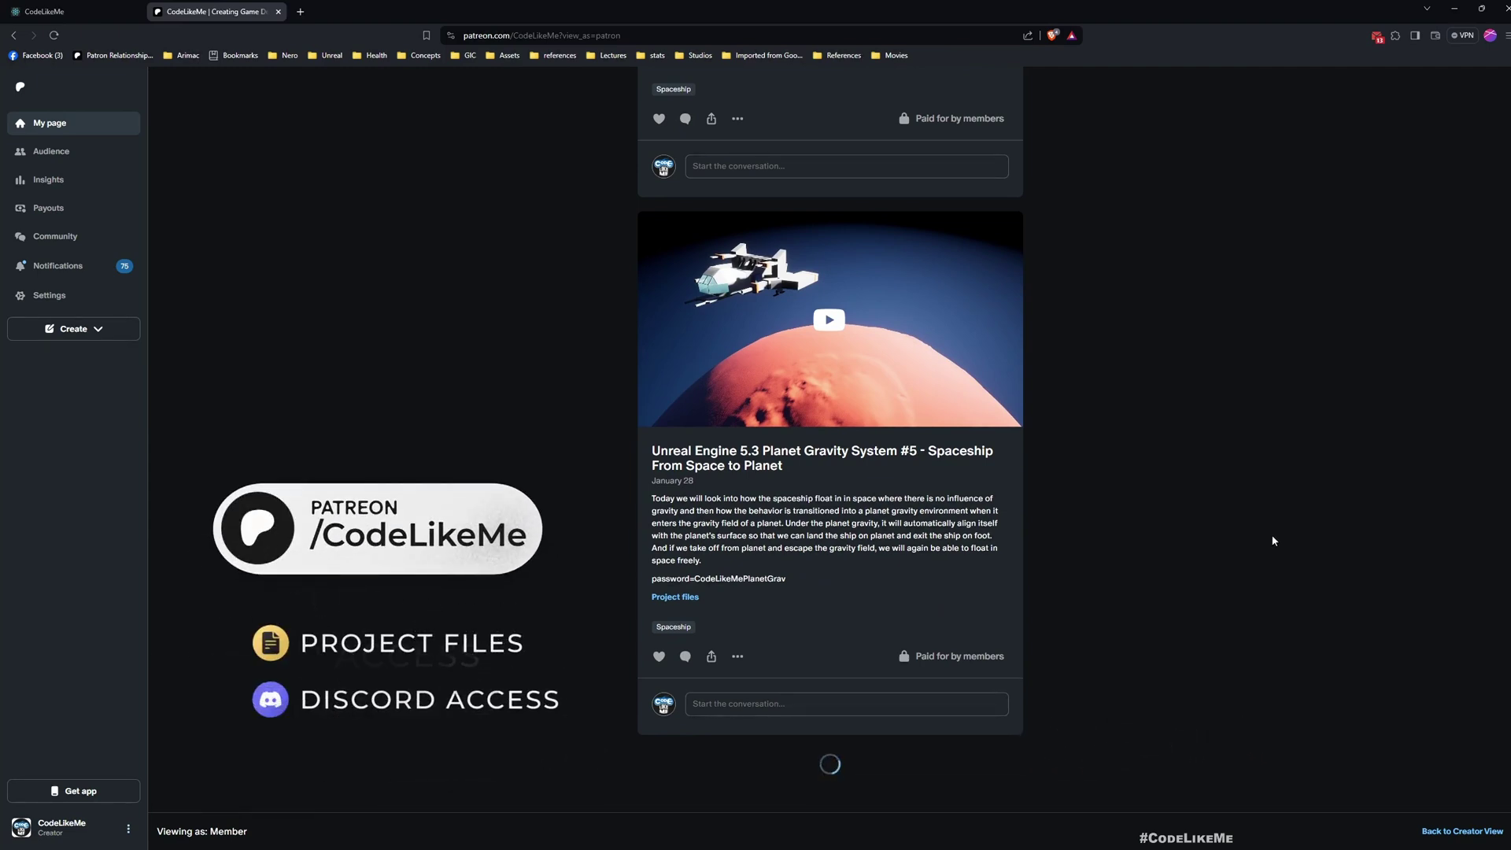
pyautogui.scroll(8, 1273, 541)
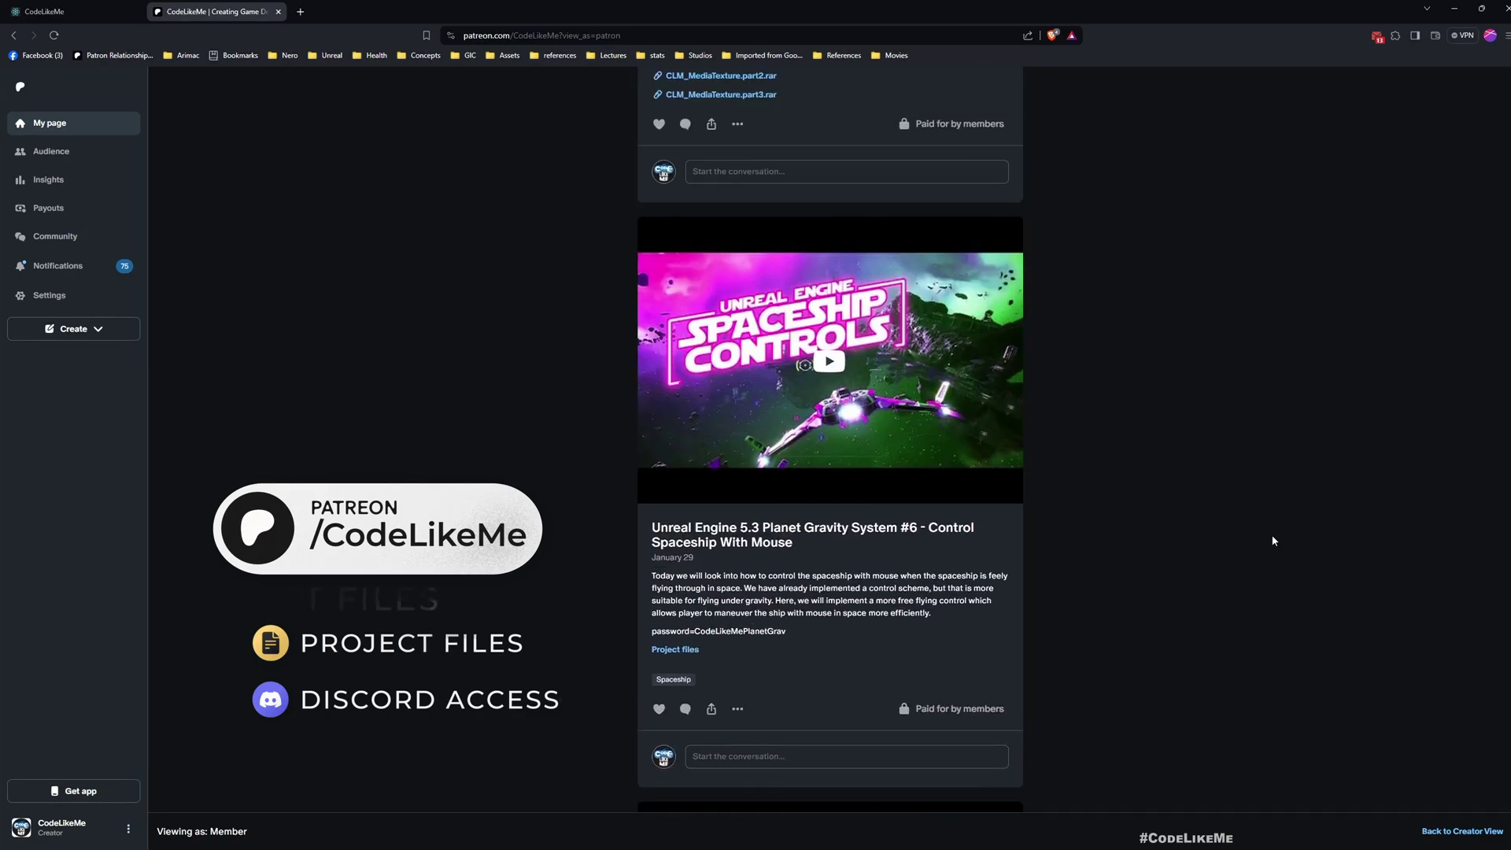